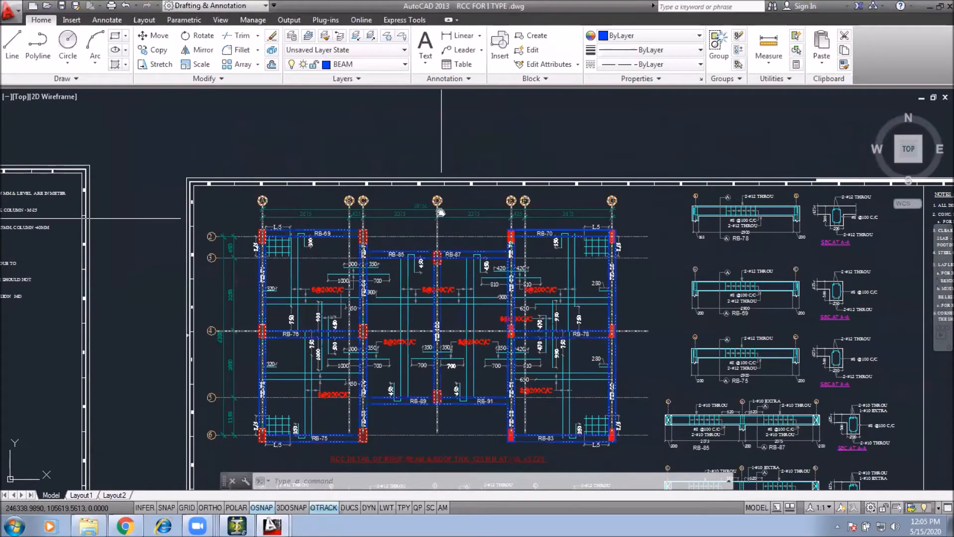
Step: Examine the roof beam layout plan with its beam labels, column grid and reinforcement annotations
middle_click_drag(441, 211, 440, 203)
scroll(369, 205, "up", 2)
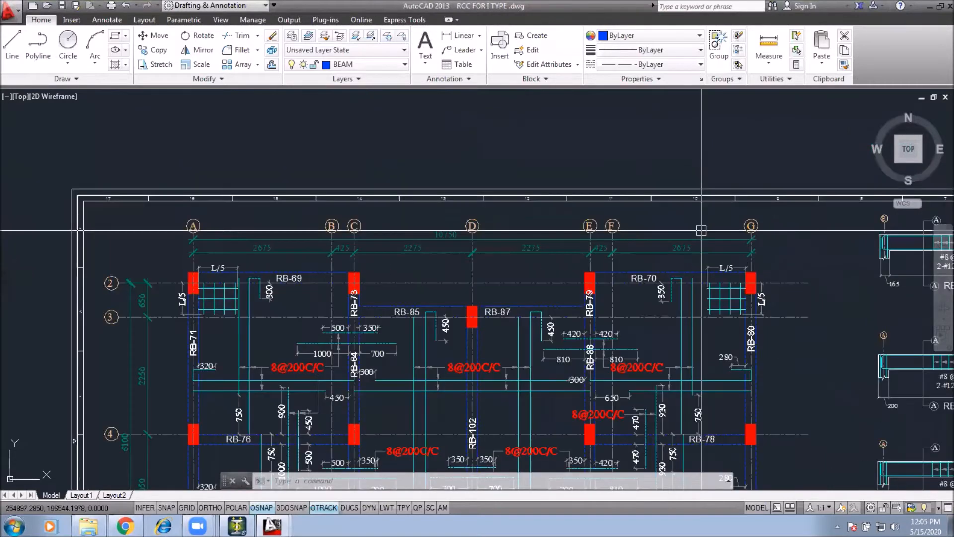
middle_click_drag(353, 414, 345, 234)
middle_click_drag(278, 289, 274, 326)
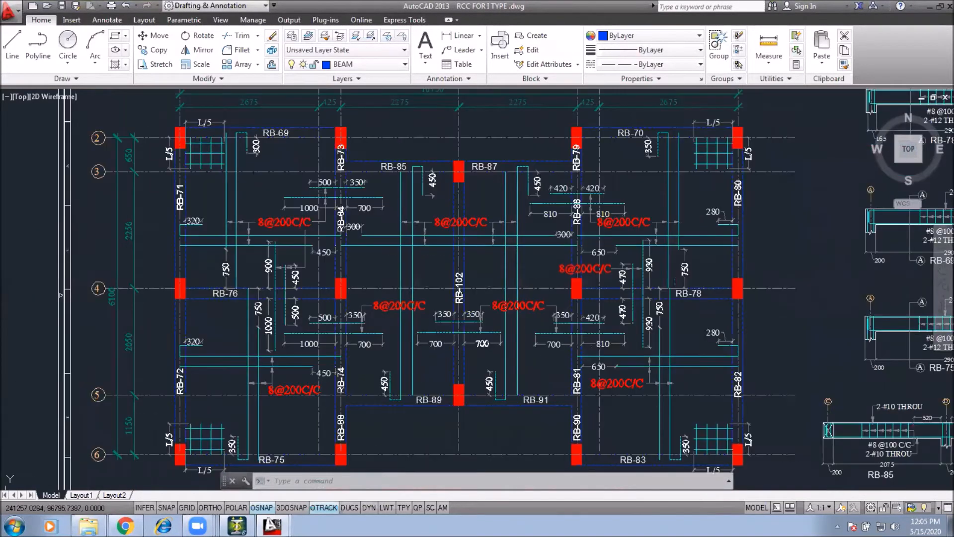
middle_click_drag(873, 326, 870, 317)
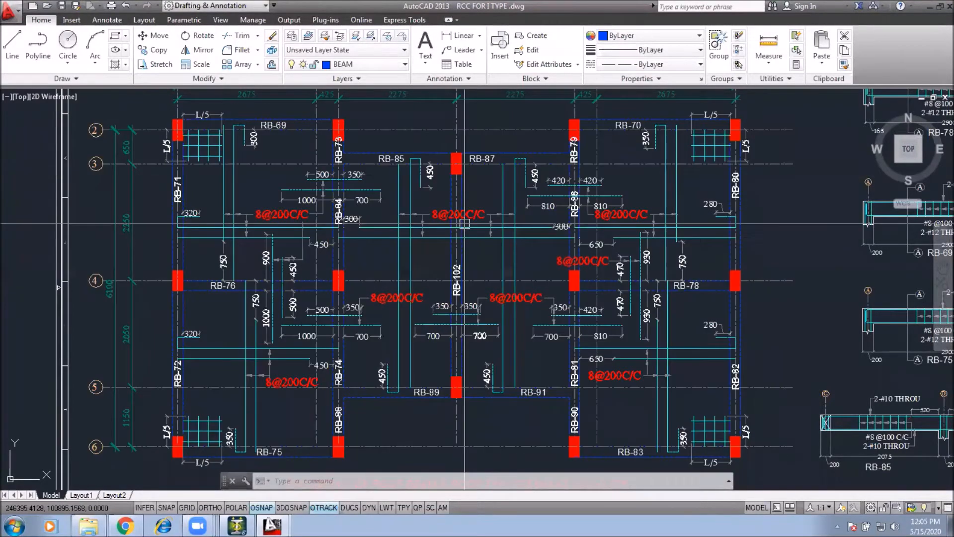
middle_click_drag(429, 256, 363, 300)
middle_click_drag(619, 314, 628, 274)
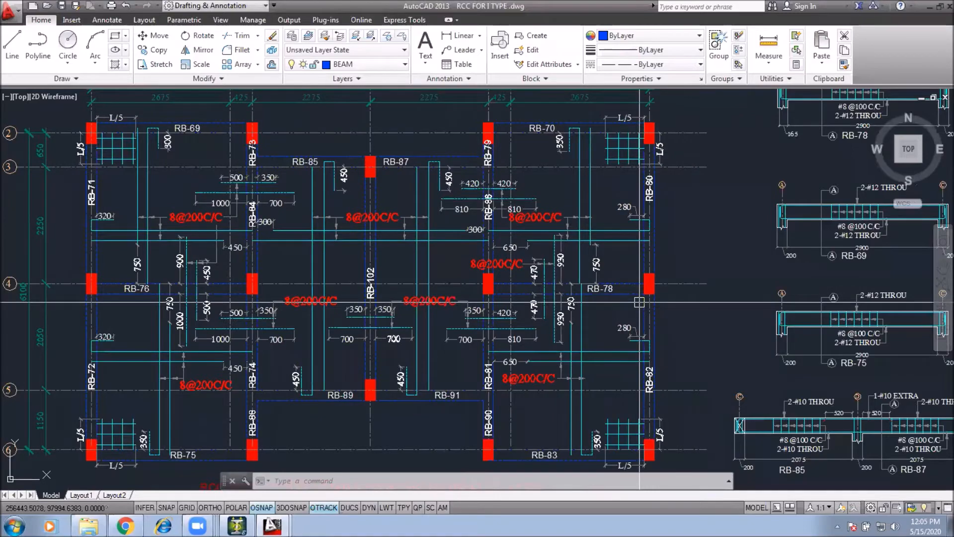
middle_click_drag(600, 142, 619, 182)
middle_click_drag(259, 190, 289, 197)
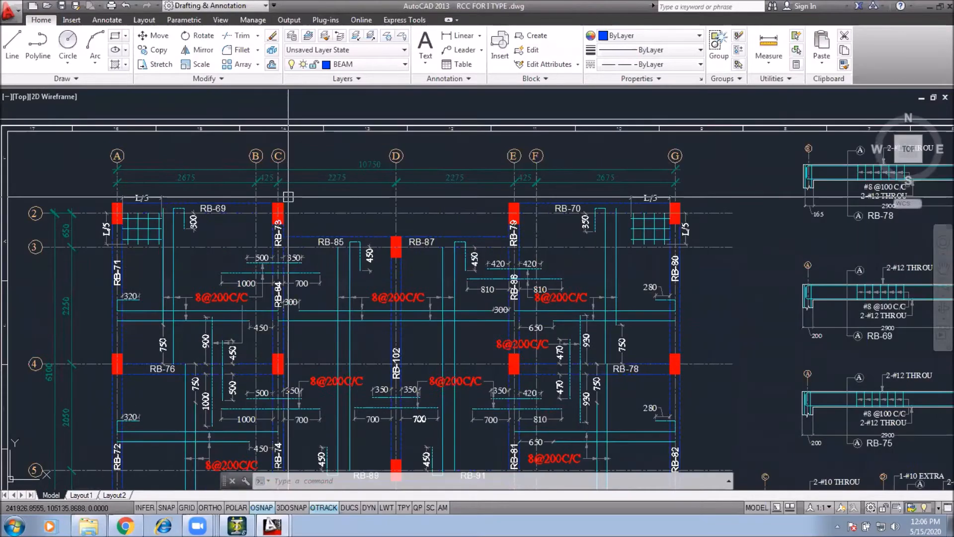
left_click(288, 197)
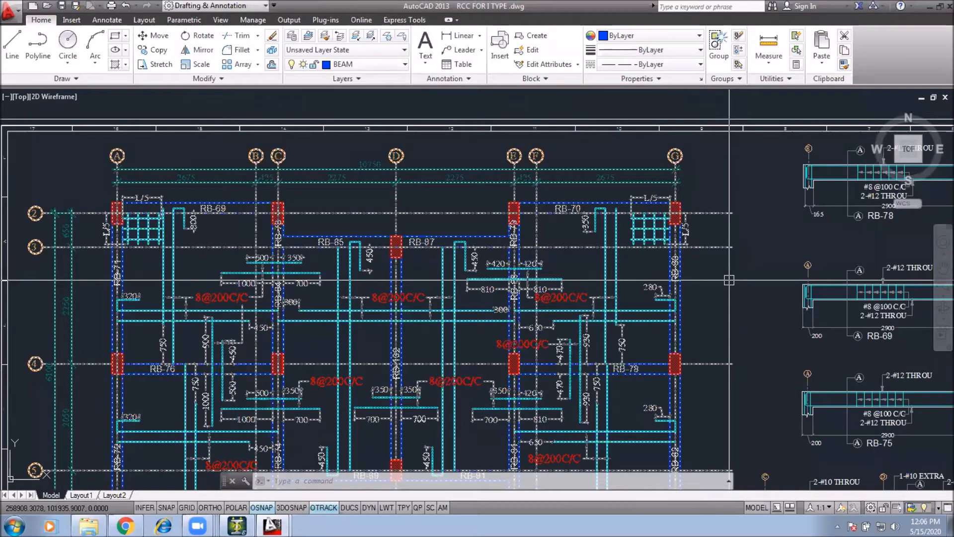
middle_click_drag(730, 280, 712, 195)
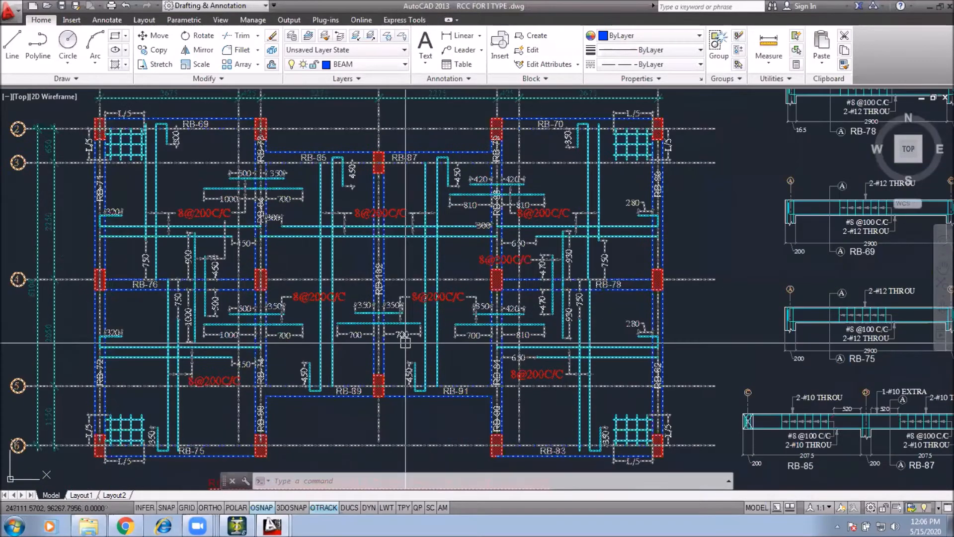
middle_click_drag(407, 435, 407, 371)
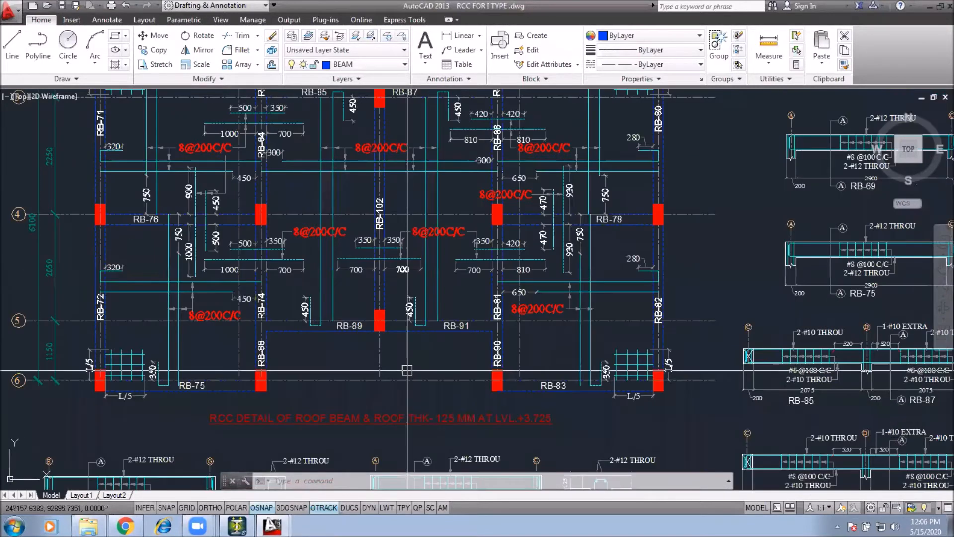
Step: Survey the drawing sheets and the plinth beam details beside the beam layout
scroll(407, 370, "down", 6)
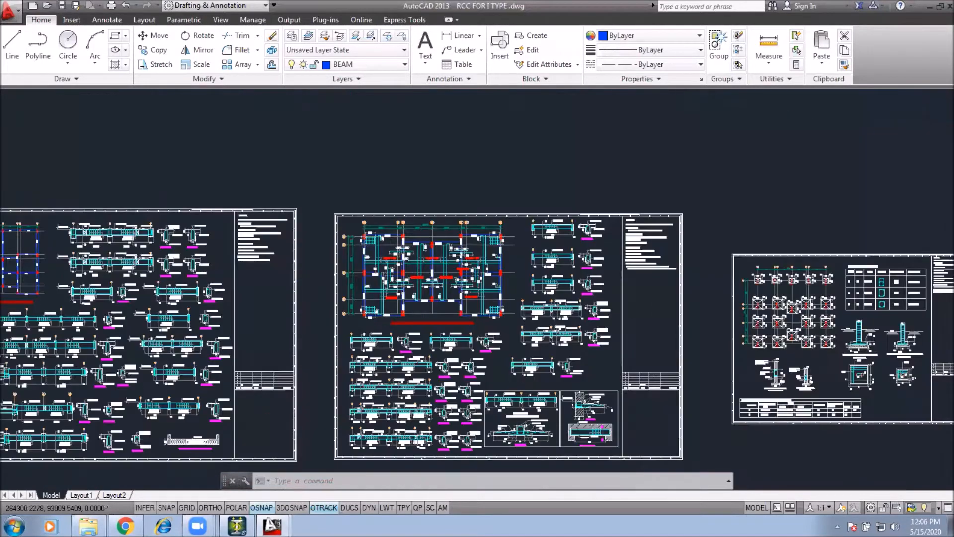
scroll(486, 315, "up", 2)
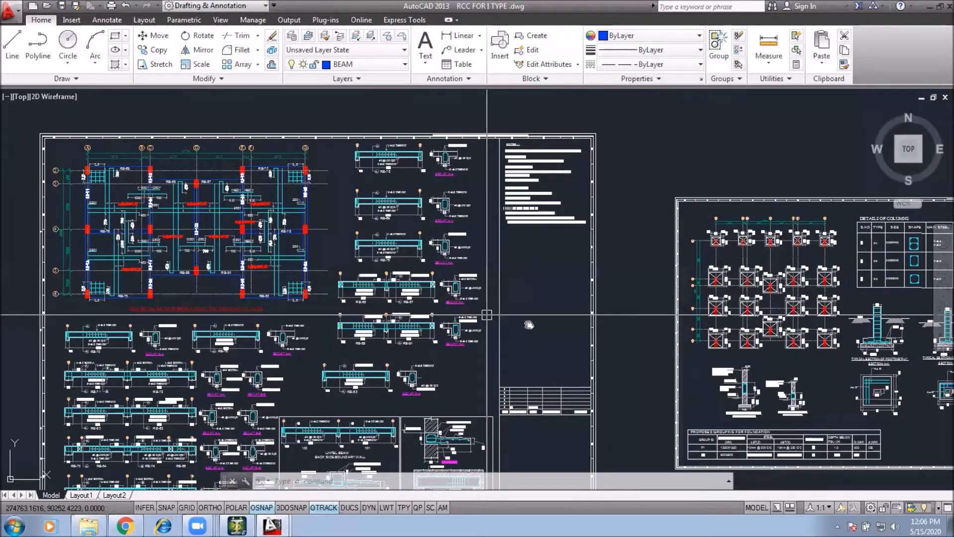
scroll(522, 315, "down", 2)
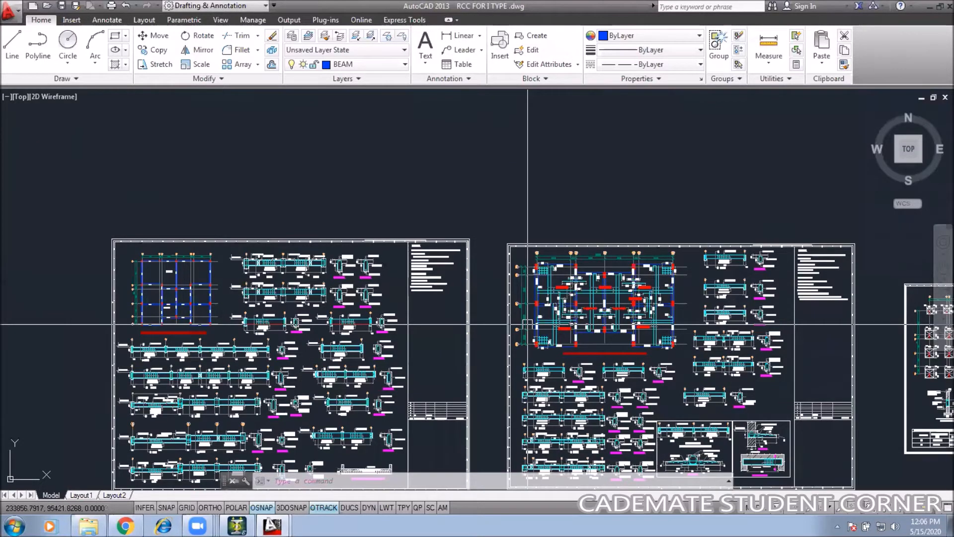
scroll(167, 284, "up", 4)
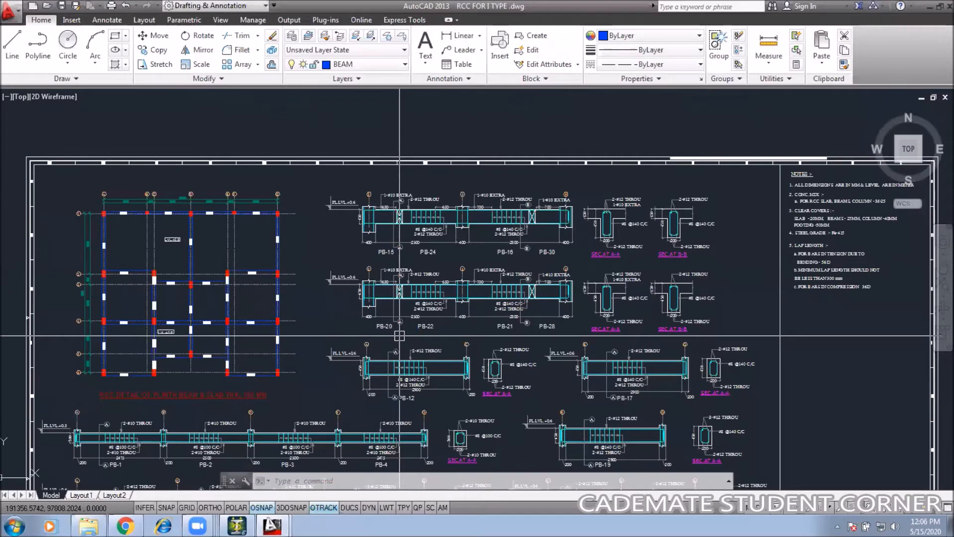
middle_click_drag(399, 336, 76, 310)
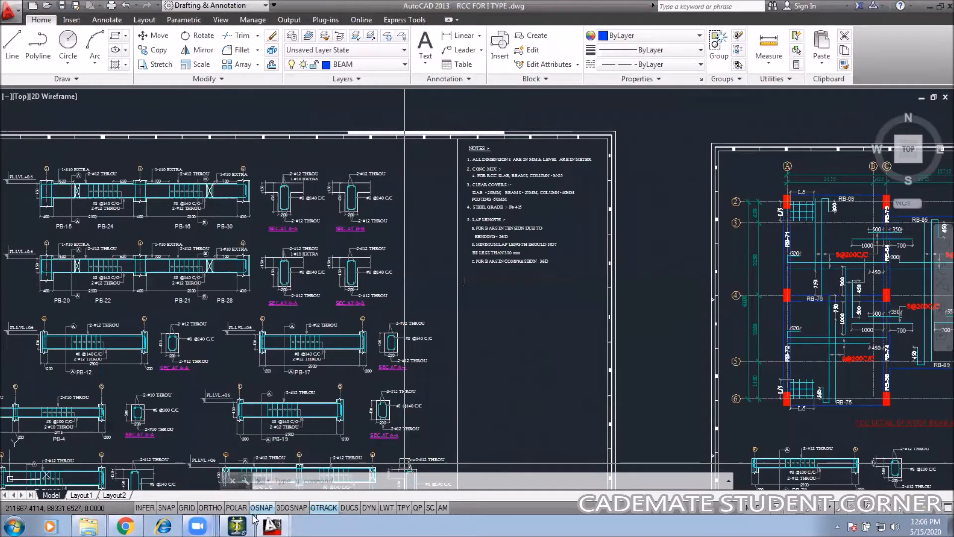
Step: Switch to STAAD.Pro and isolate the lower beam level in a front view, showing only the selected beams
left_click(237, 526)
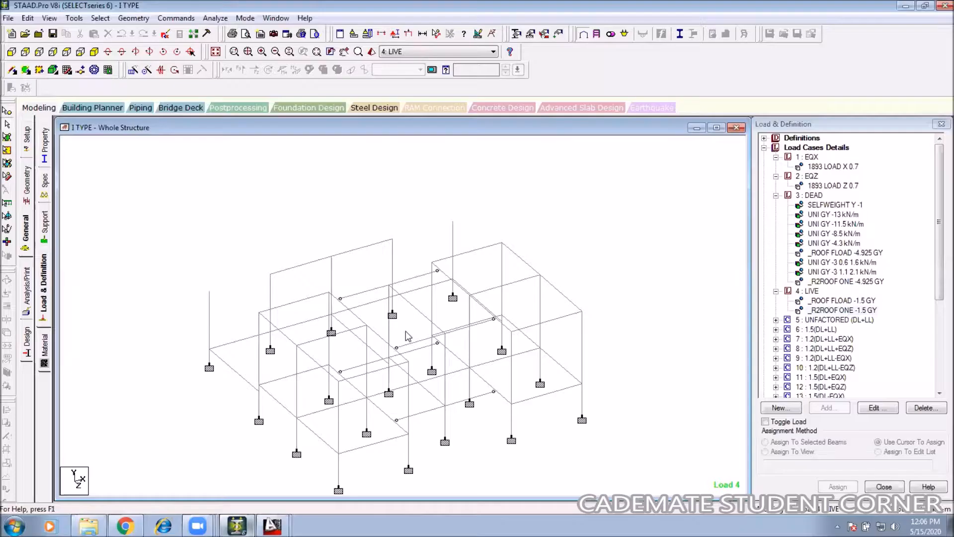
middle_click_drag(19, 69, 16, 62)
left_click(11, 52)
left_click_drag(665, 374, 78, 407)
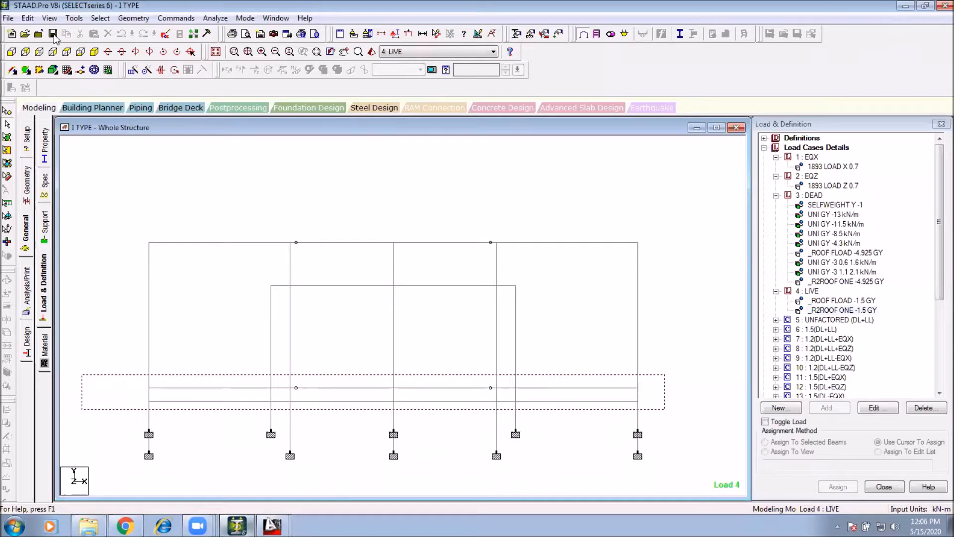
left_click(49, 18)
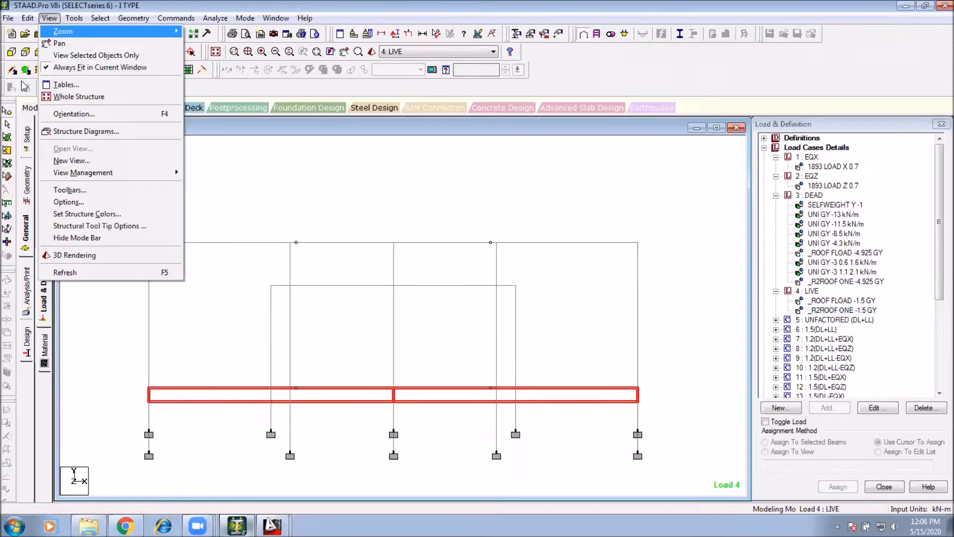
left_click(80, 52)
left_click(94, 52)
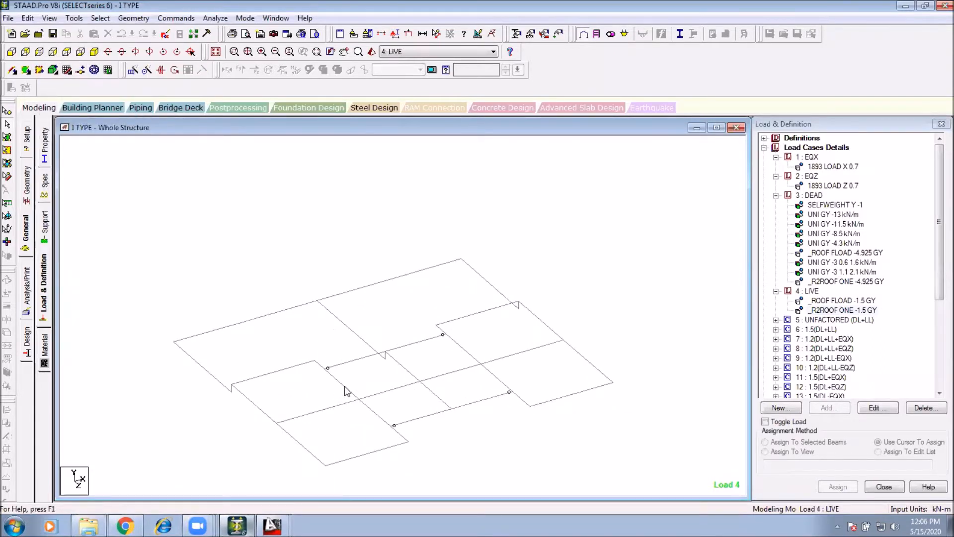
Step: Select individual beams of the isolated level one by one to inspect their positions
left_click_drag(577, 325, 486, 410)
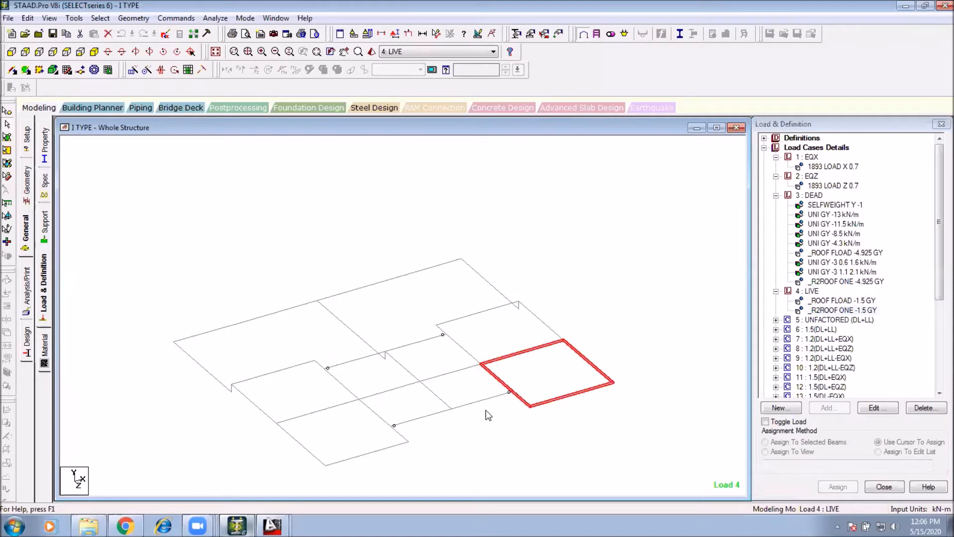
left_click(480, 314)
left_click(539, 319)
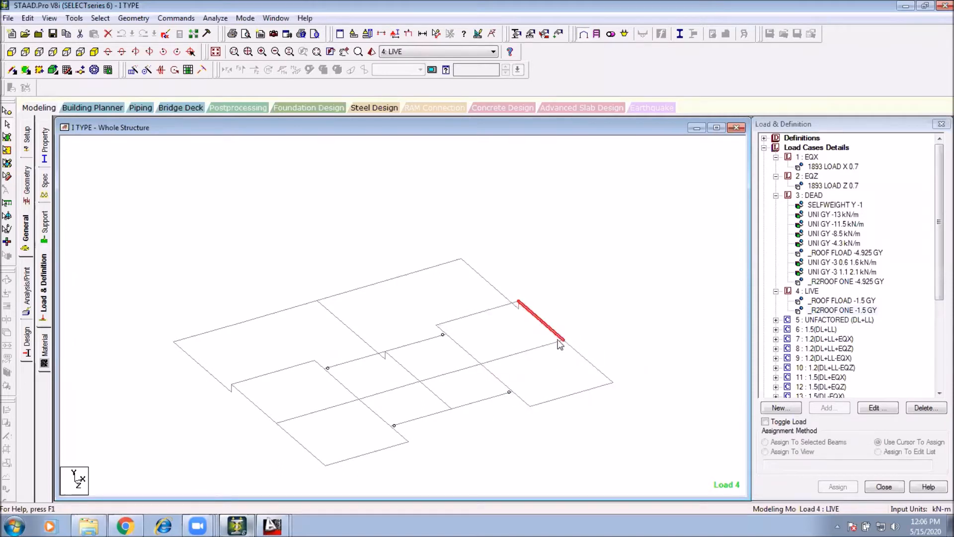
left_click(588, 362)
left_click(555, 398)
left_click(429, 364)
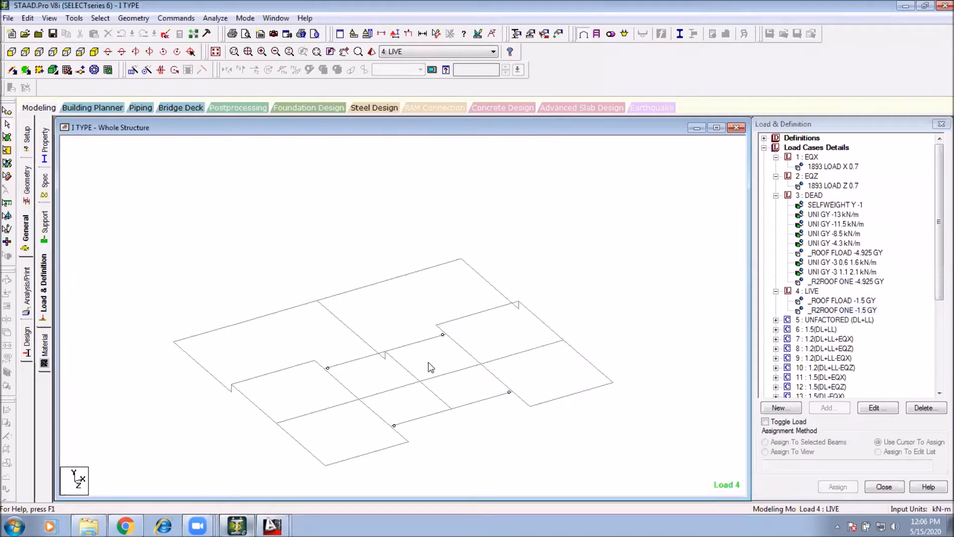
left_click(353, 333)
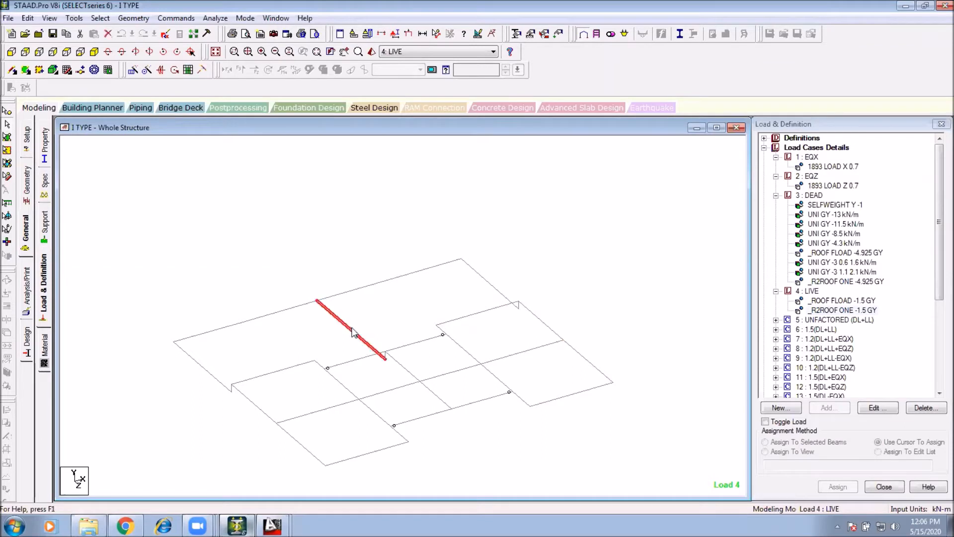
left_click(190, 357)
left_click(260, 320)
left_click(407, 284)
left_click(386, 282)
left_click(450, 266)
left_click(472, 268)
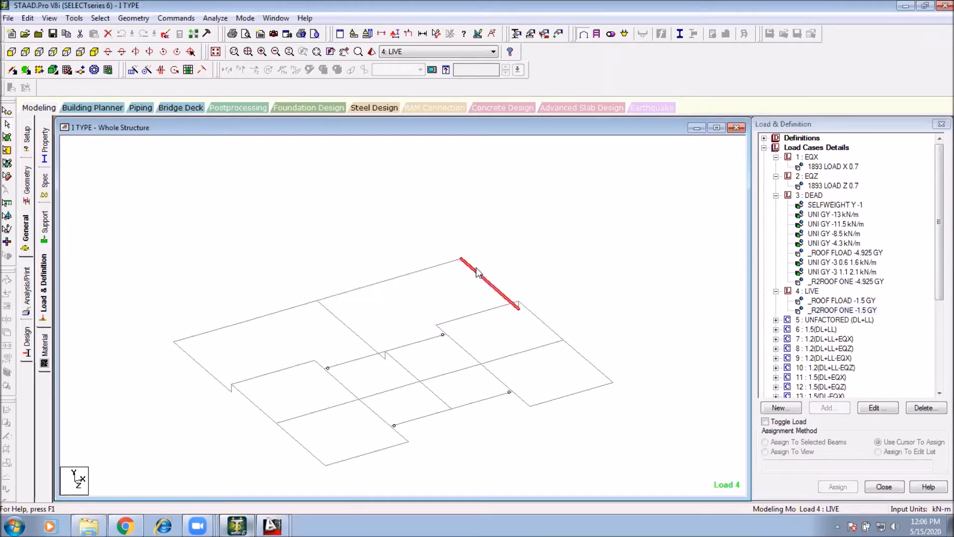
left_click(527, 264)
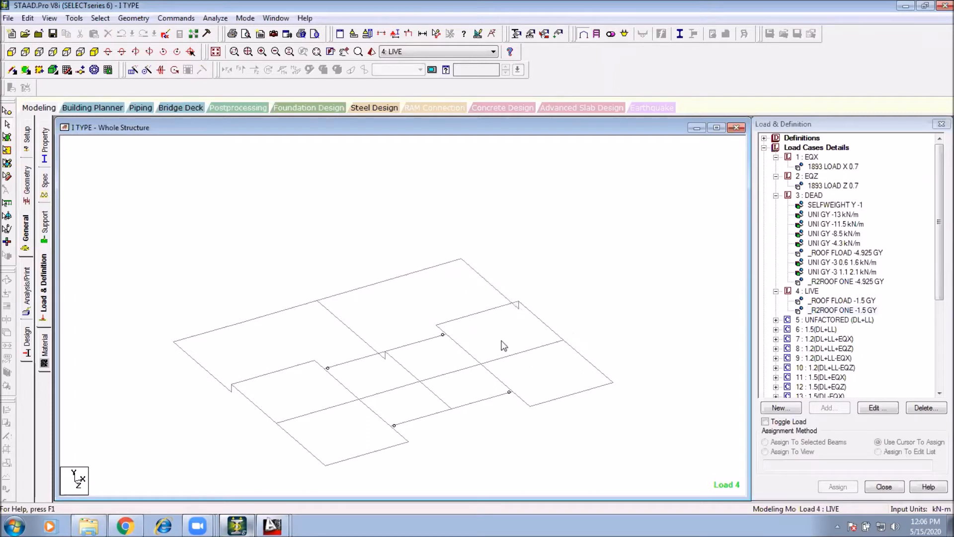
left_click(485, 279)
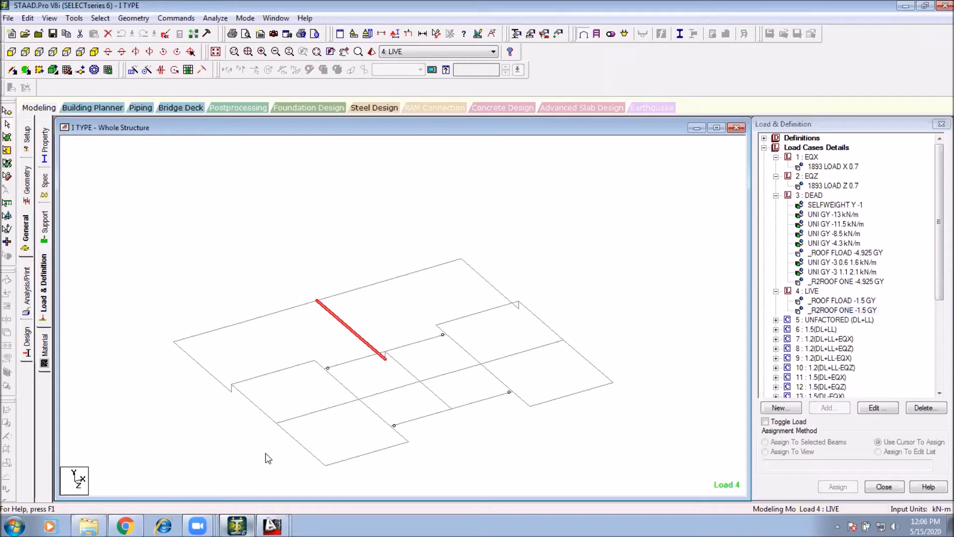
left_click(292, 402)
Step: Switch to the GA FOR I TYPE drawing and examine the ground floor plan's rooms, walls and columns
left_click(272, 525)
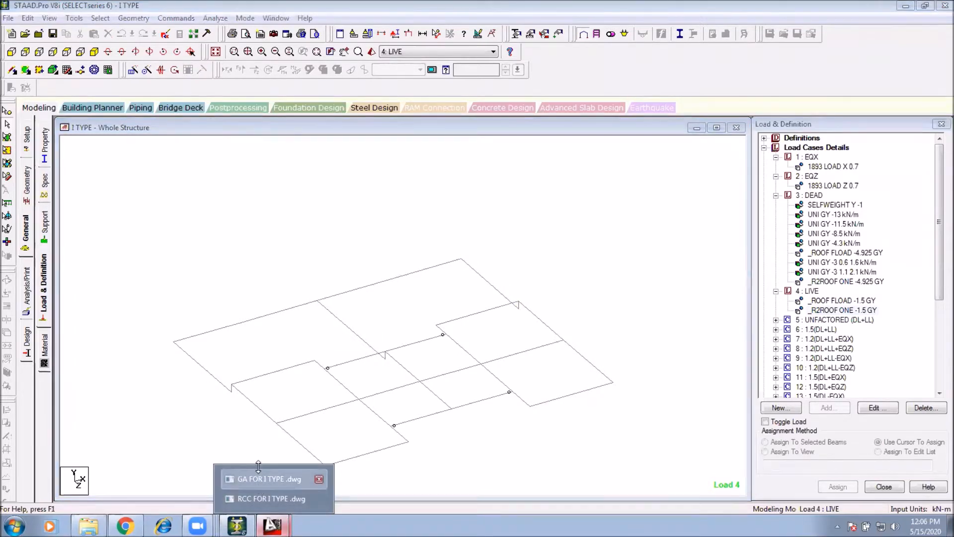
left_click(268, 482)
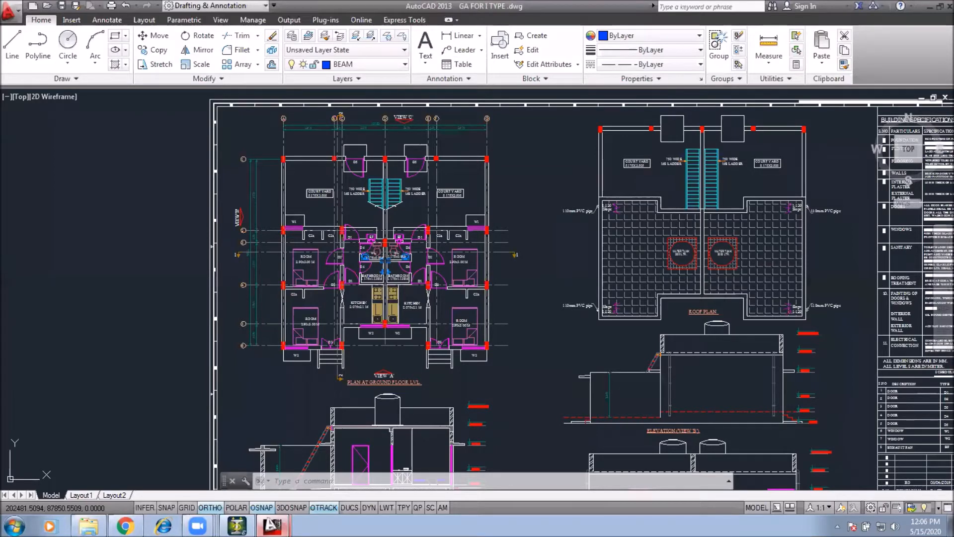
scroll(373, 173, "up", 4)
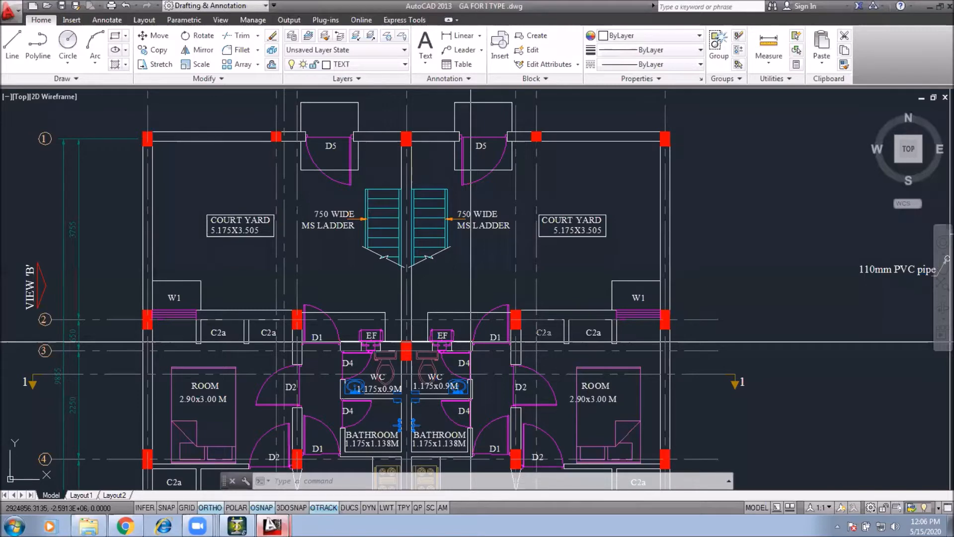
scroll(471, 341, "down", 3)
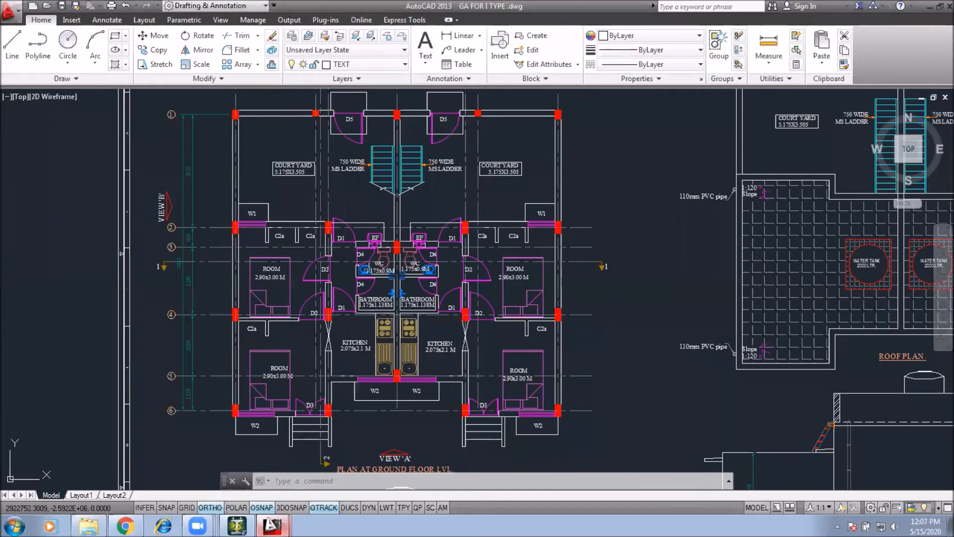
middle_click_drag(438, 336, 445, 364)
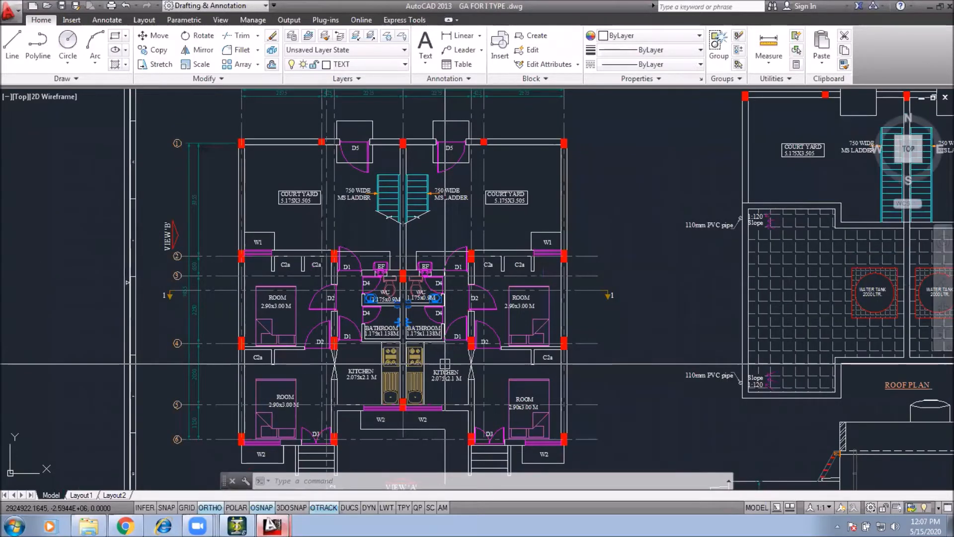
middle_click_drag(499, 386, 490, 322)
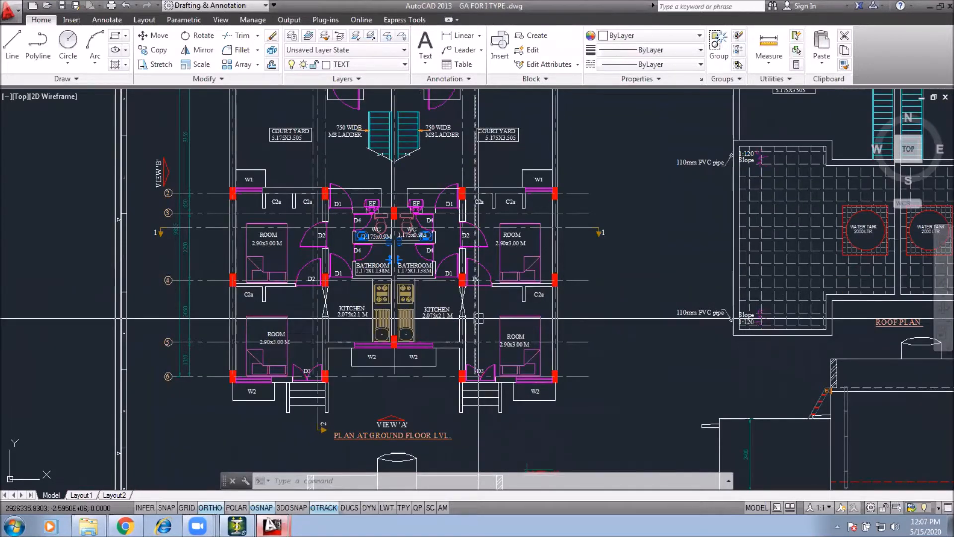
middle_click_drag(473, 310, 470, 386)
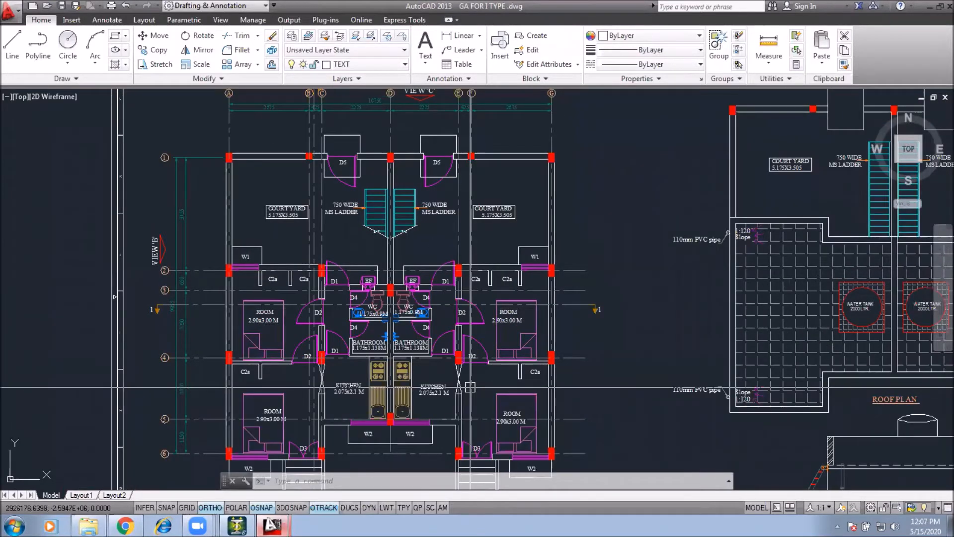
scroll(436, 151, "up", 2)
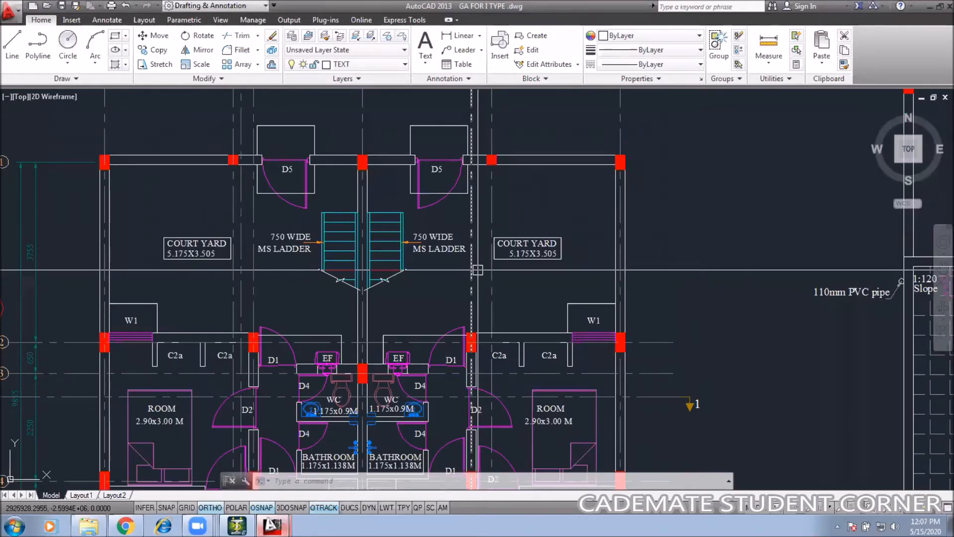
middle_click_drag(483, 368, 445, 303)
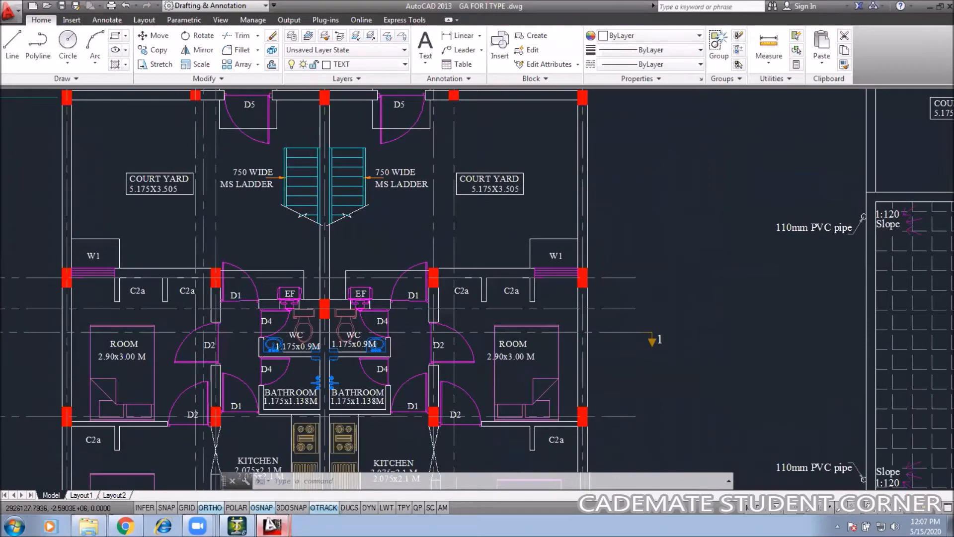
scroll(437, 200, "down", 4)
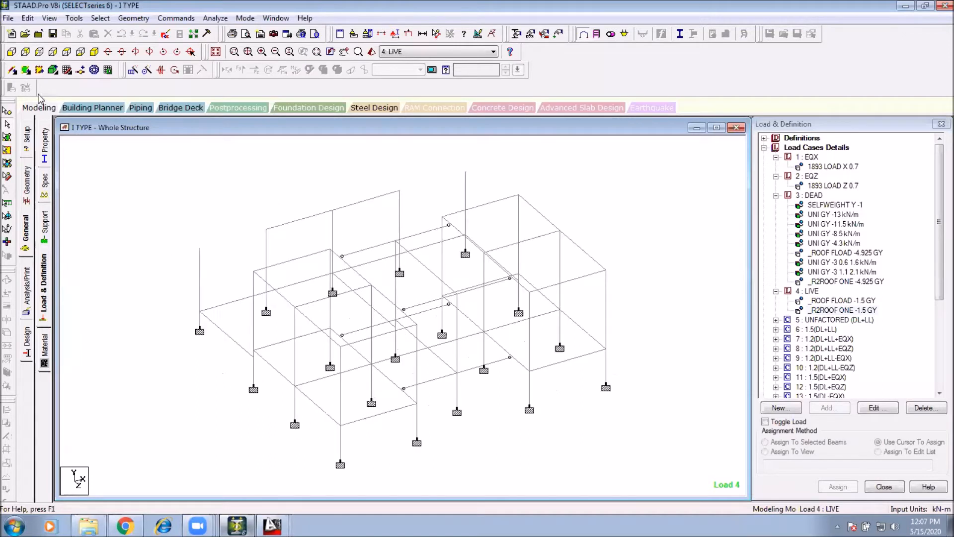
Step: Return to the STAAD.Pro model and isolate the upper beam level in a front view, showing only the selected beams
left_click(12, 51)
left_click_drag(706, 175, 104, 269)
left_click(49, 17)
left_click(68, 57)
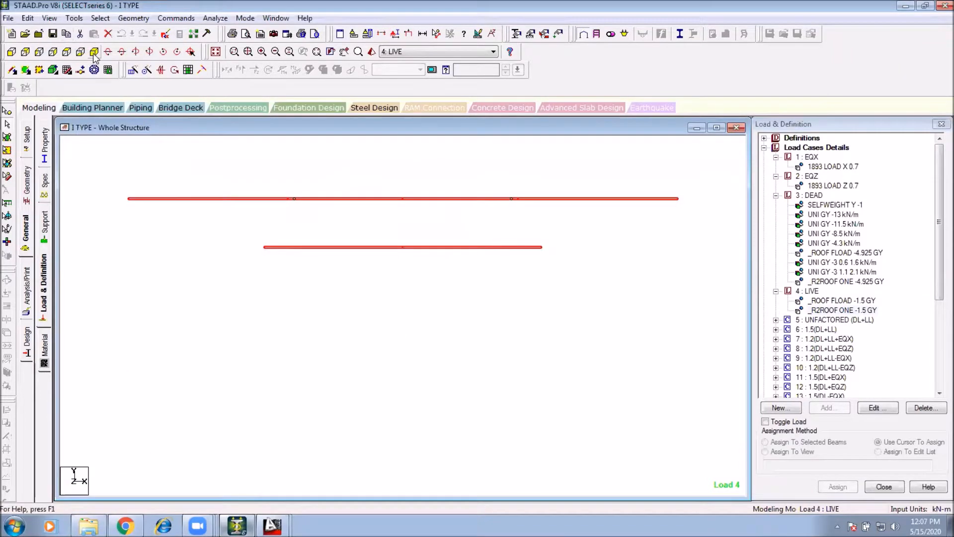
Step: Inspect the isolated upper beam level in an isometric view, selecting individual beams to check their positions
left_click(94, 52)
left_click(353, 247)
left_click(328, 201)
left_click(305, 206)
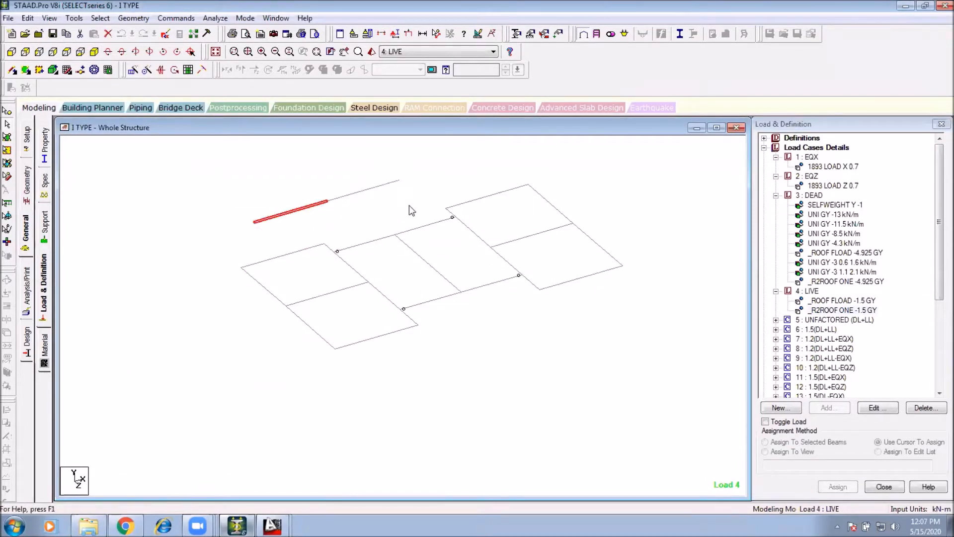
left_click(150, 134)
Step: In a front view, isolate the top beam line so that only the selected beams are displayed
left_click(12, 51)
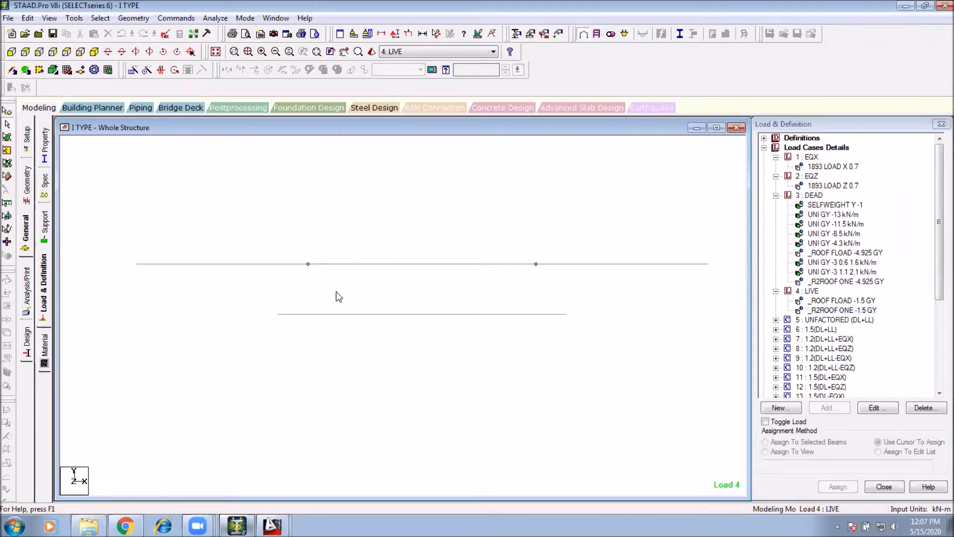
left_click_drag(574, 310, 437, 347)
middle_click_drag(676, 243, 655, 252)
left_click_drag(696, 209, 113, 284)
left_click(51, 20)
left_click(85, 56)
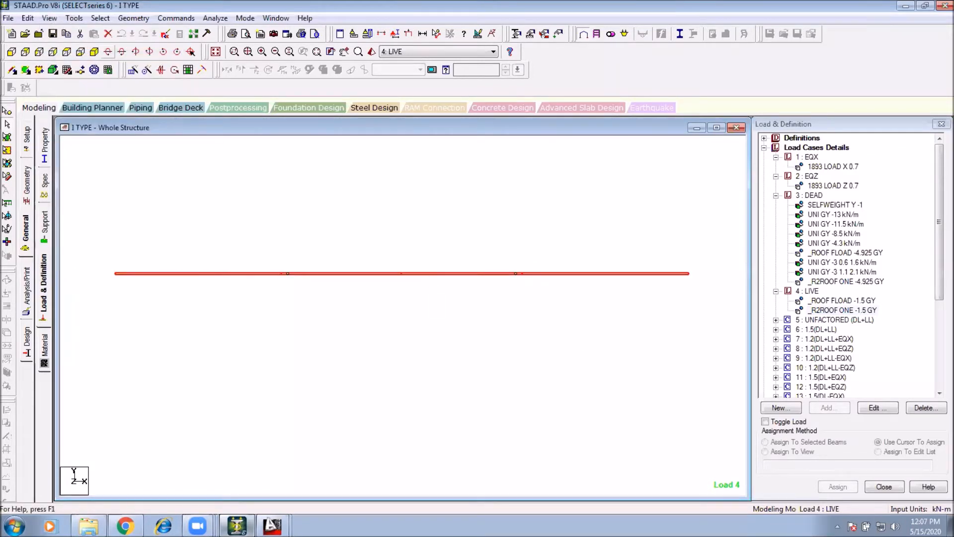
Step: Switch to the RCC FOR I TYPE drawing and examine the beam layout and beam labels of the plan
left_click(272, 526)
left_click(248, 499)
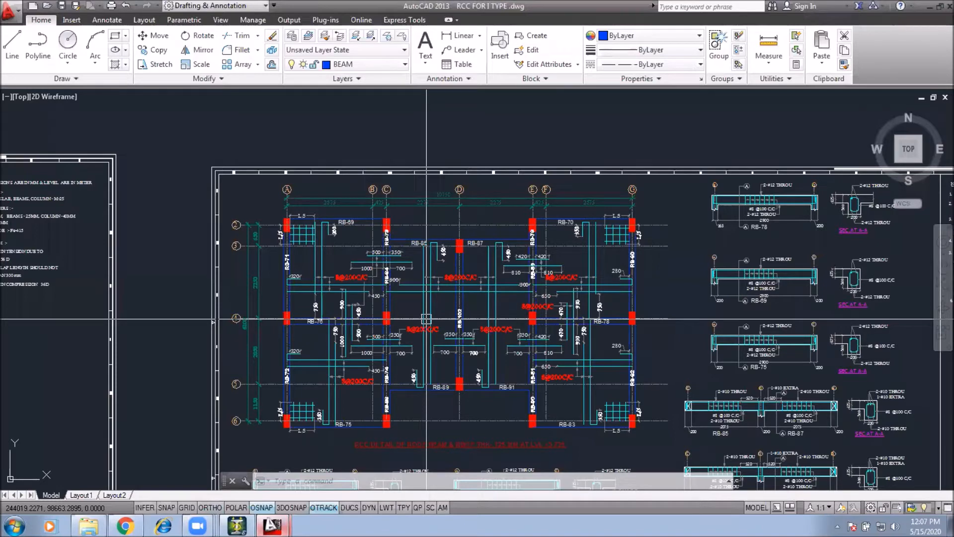
left_click(557, 385)
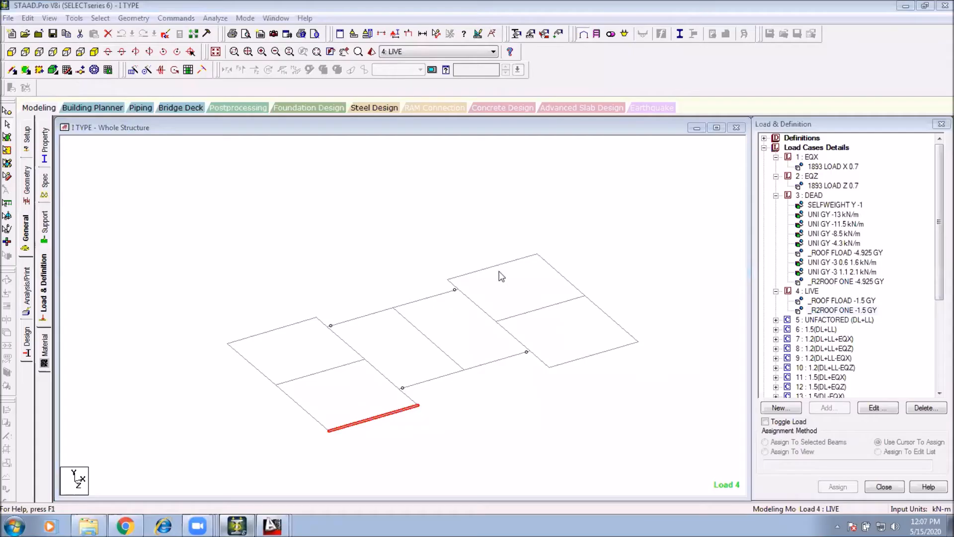
left_click(536, 318)
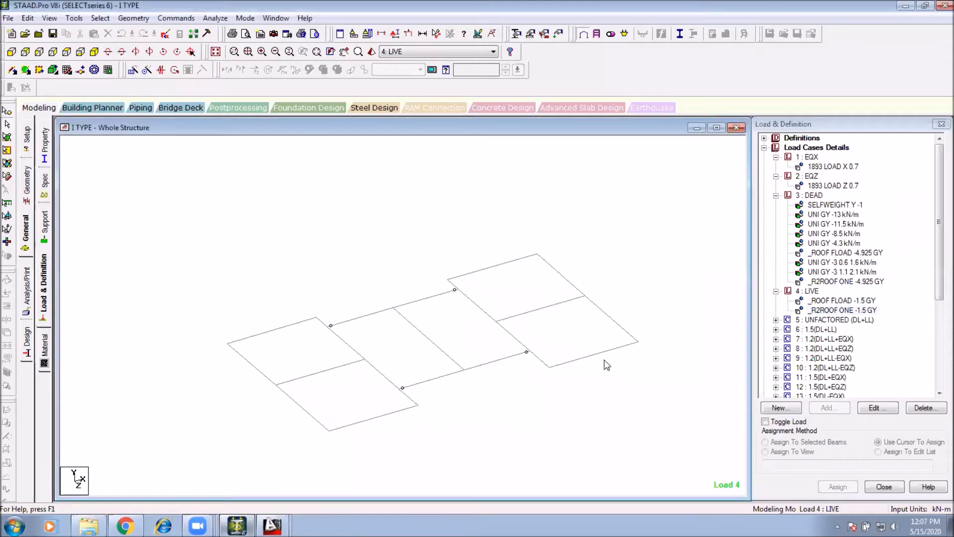
Step: Back in the STAAD.Pro model, select the isolated level's beams one by one in isometric view to compare positions
left_click(294, 401)
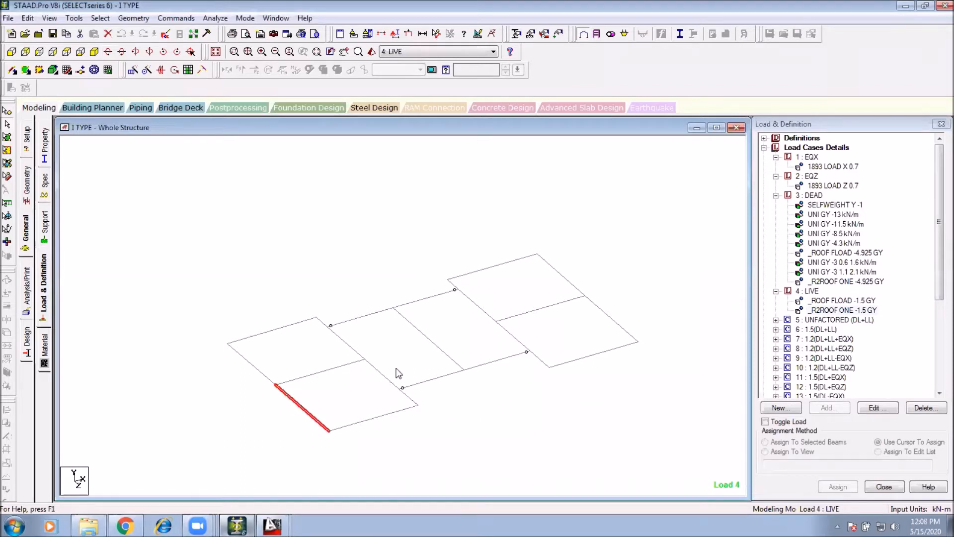
left_click(382, 374)
left_click(458, 348)
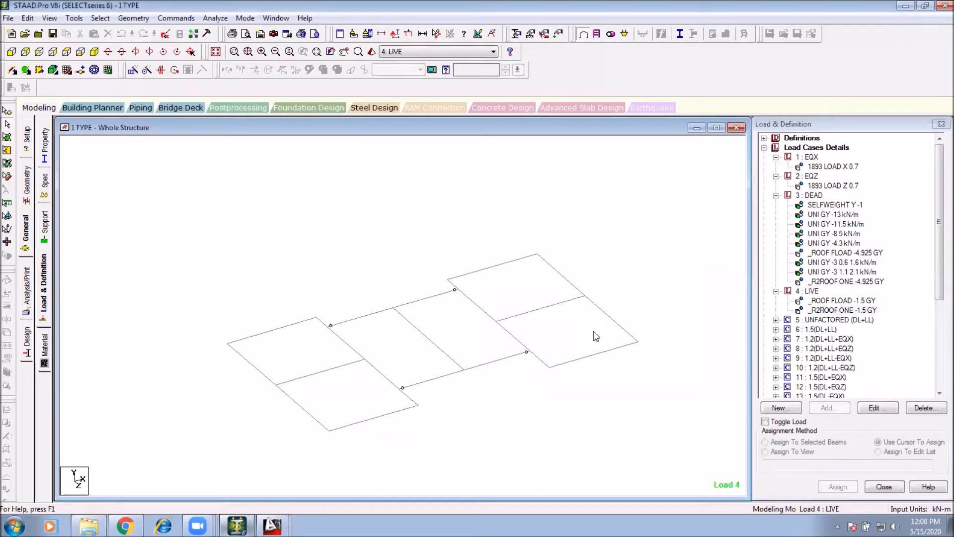
left_click(279, 329)
left_click(312, 373)
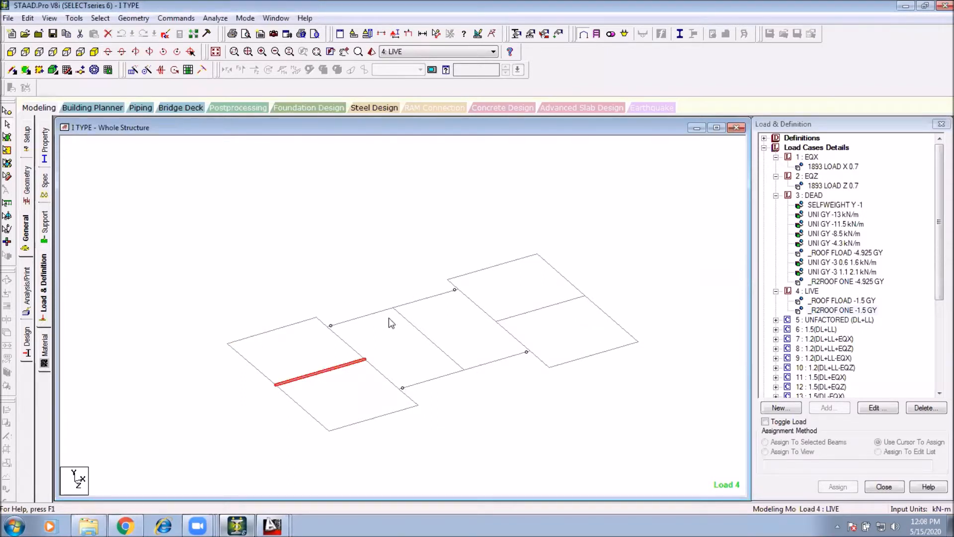
left_click(464, 358)
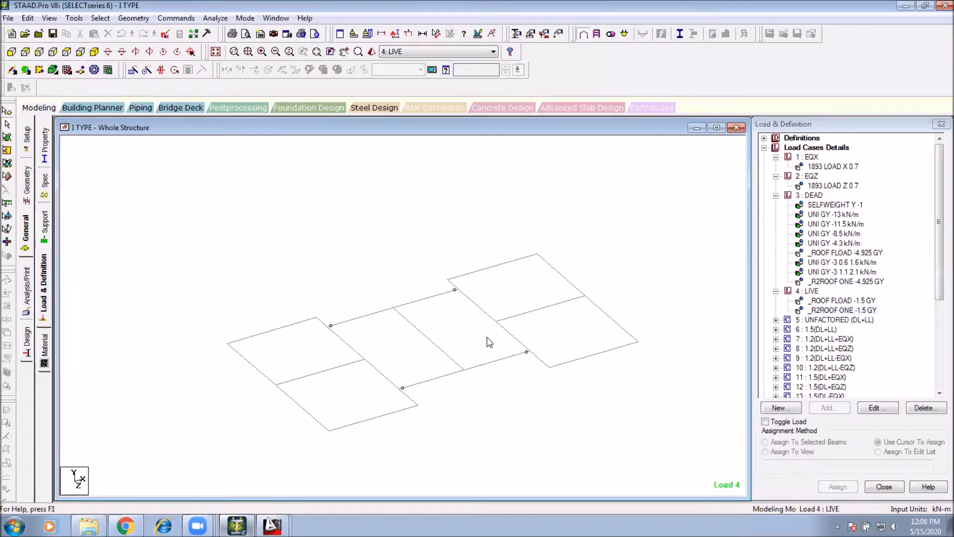
left_click_drag(629, 267, 261, 408)
left_click(599, 399)
Step: Display the dead load items UNI GY -13 kN/m and UNI GY -4.3 kN/m on the whole structure
left_click(814, 205)
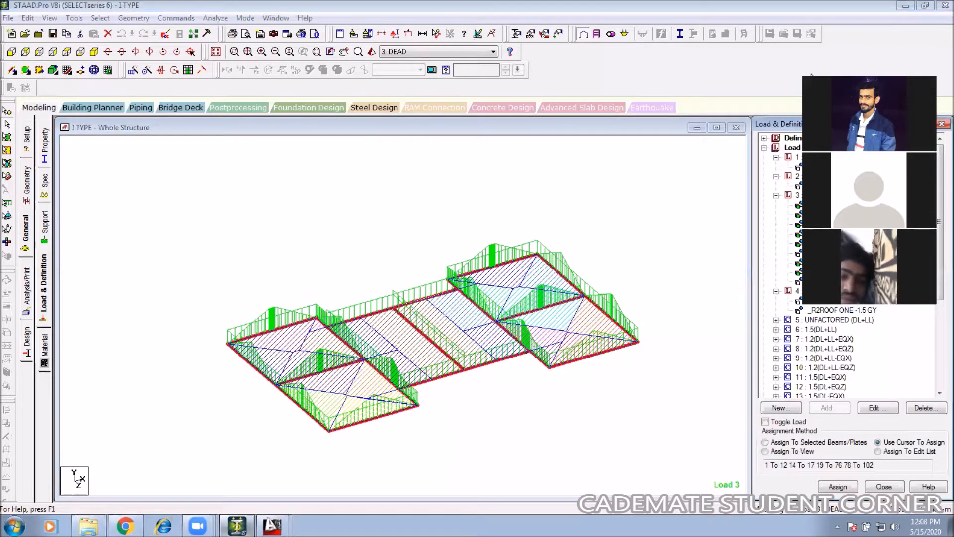
left_click(826, 244)
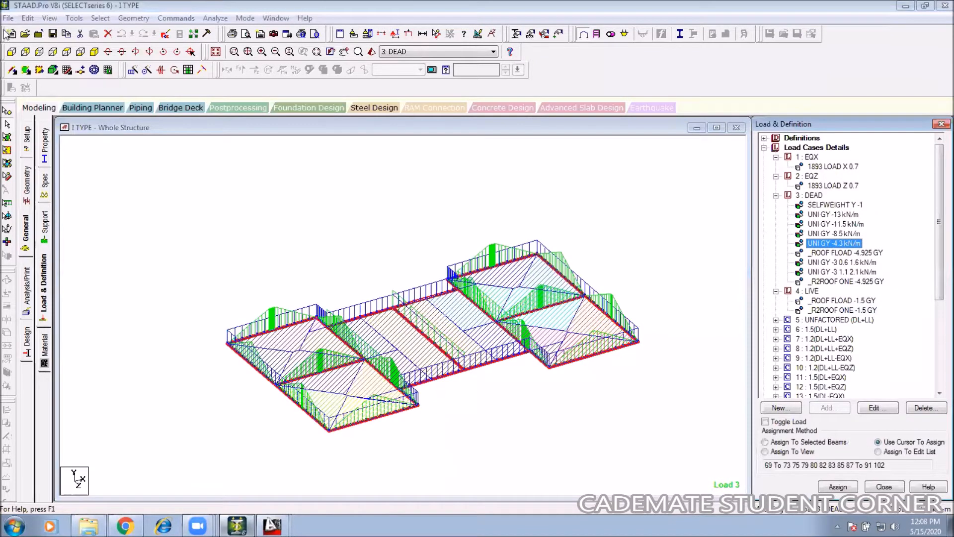
left_click(216, 52)
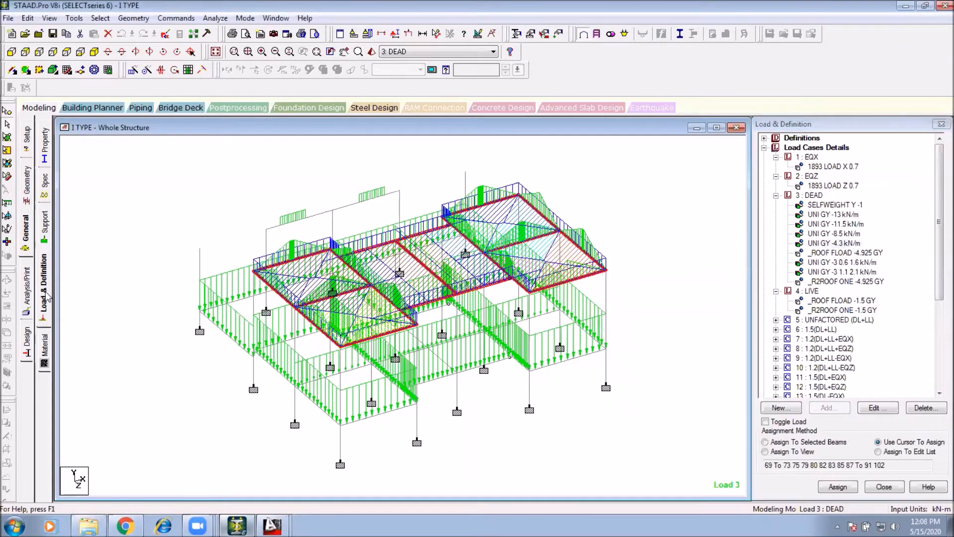
Step: Open the concrete design page and check which members the CODE INDIAN, FC 25000 and FYMAIN 415000 parameters are assigned to
left_click(27, 339)
left_click(44, 184)
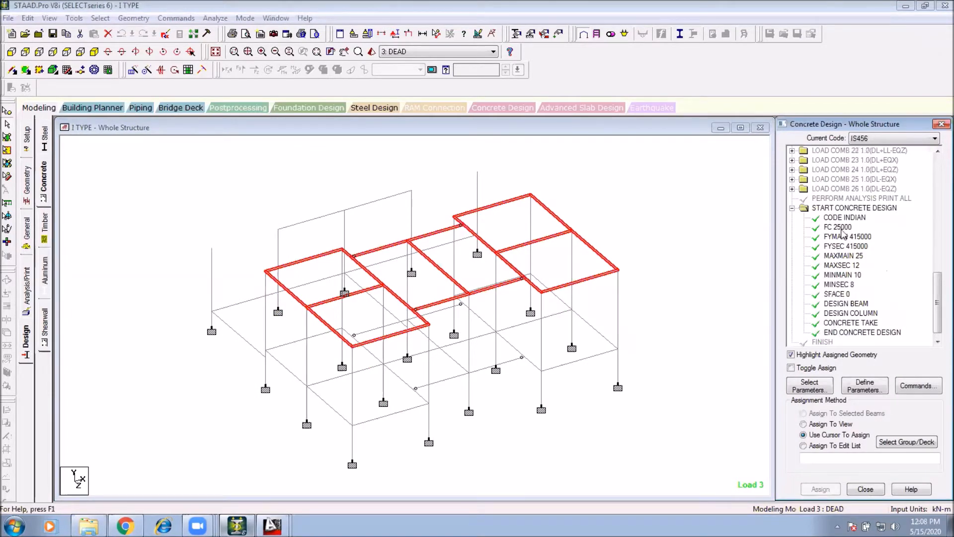
left_click(841, 228)
scroll(835, 309, "up", 2)
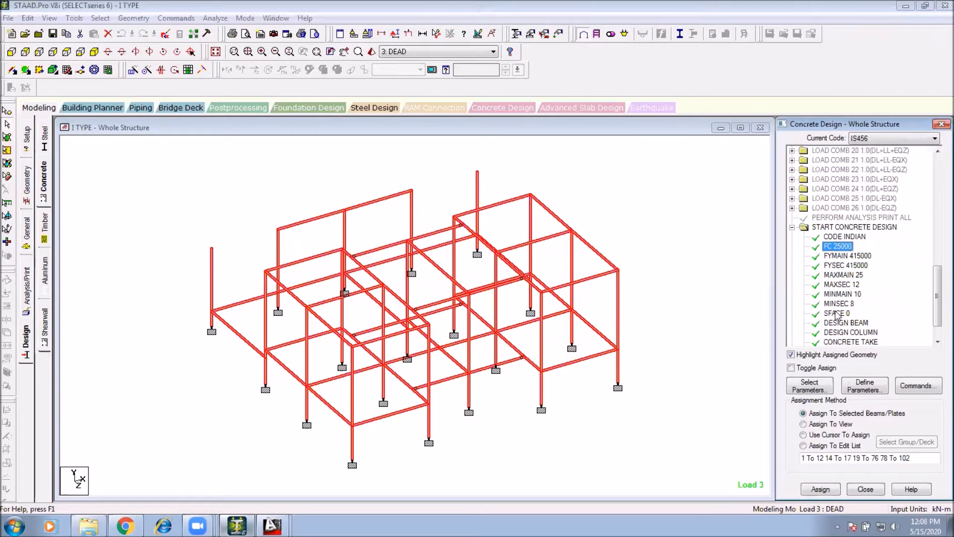
left_click(851, 255)
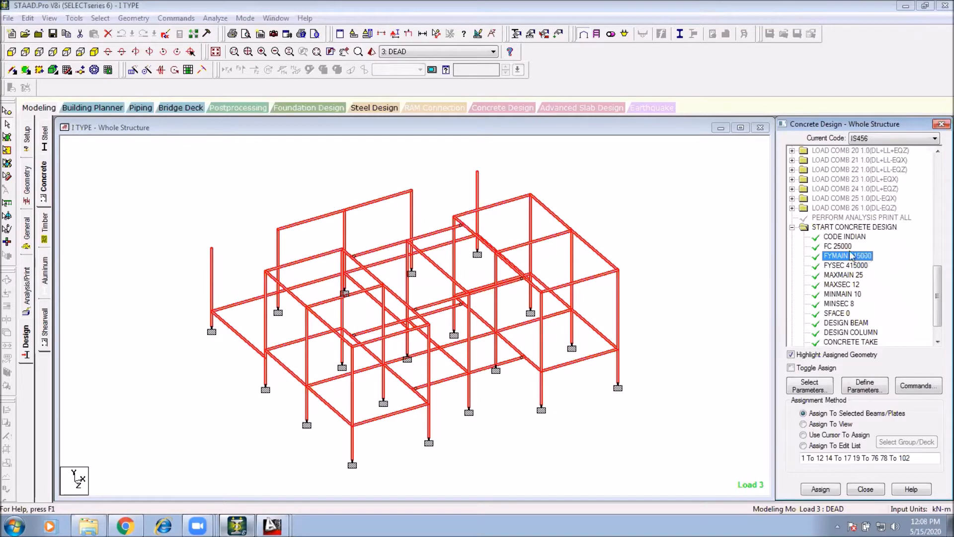
left_click(839, 246)
left_click(852, 257)
left_click(449, 220)
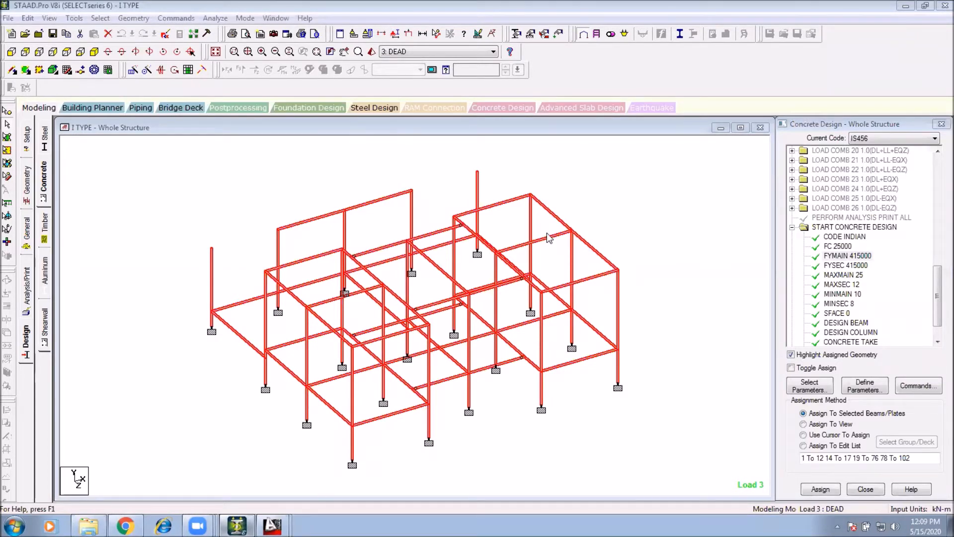
left_click(611, 218)
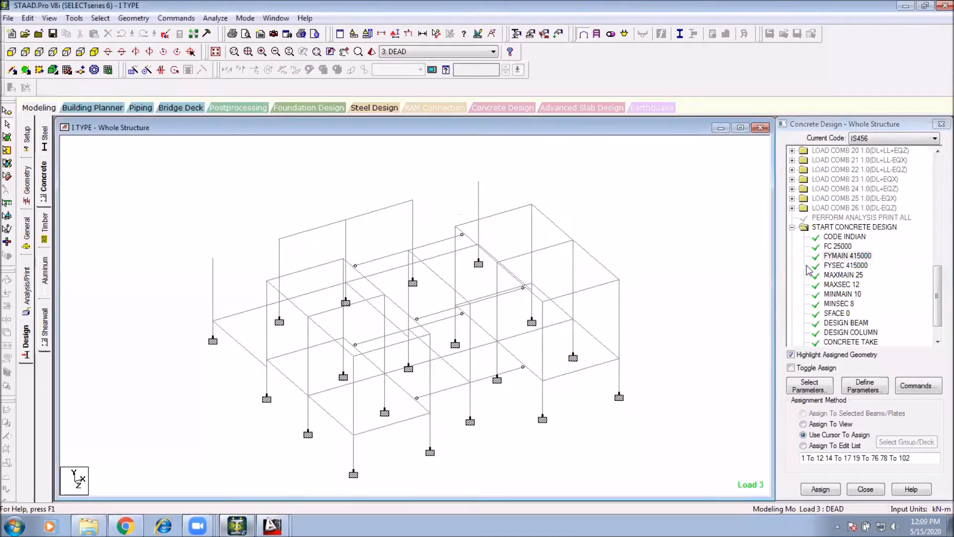
left_click(847, 236)
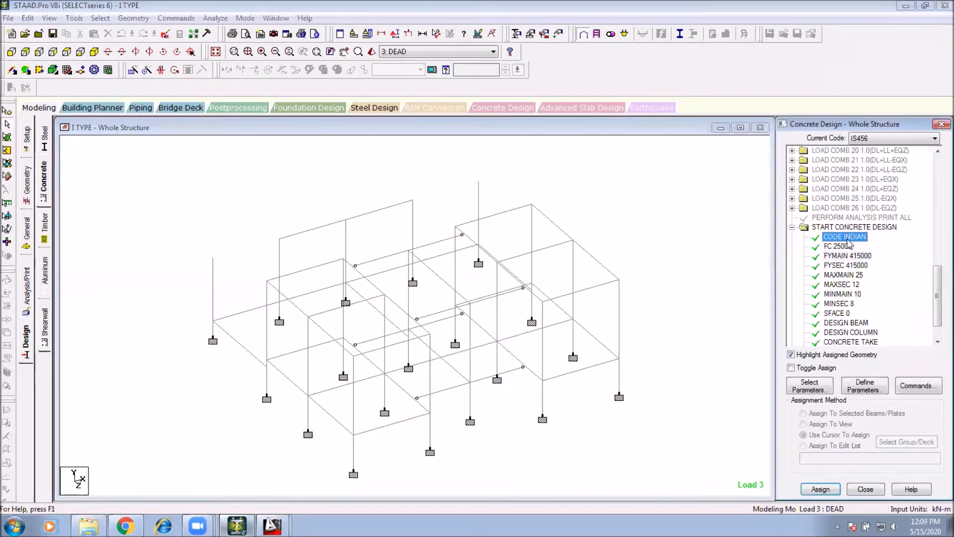
left_click(839, 247)
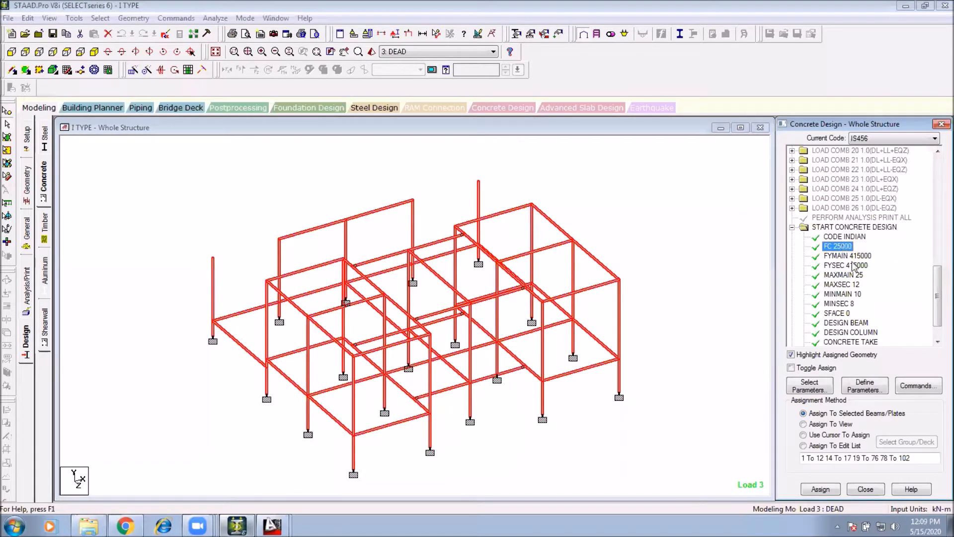
left_click(850, 256)
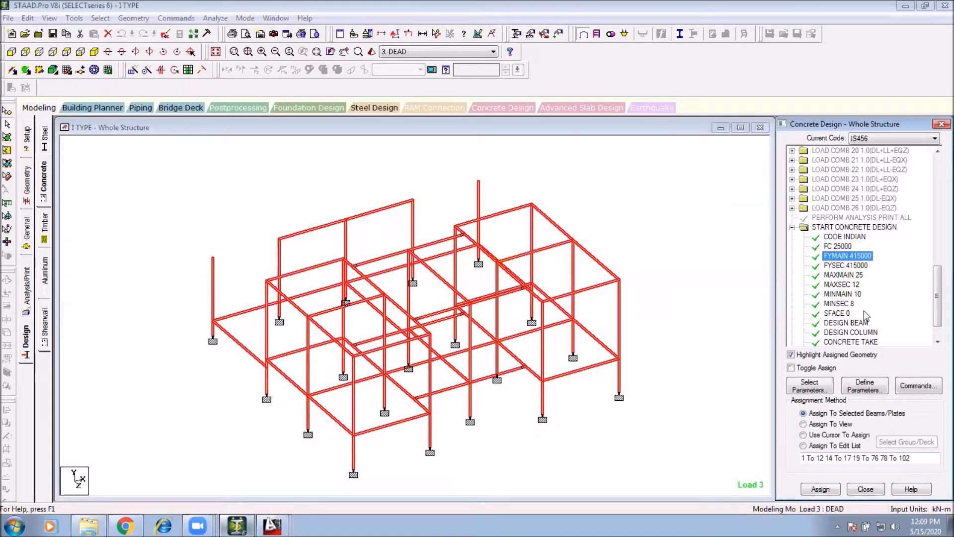
left_click(612, 202)
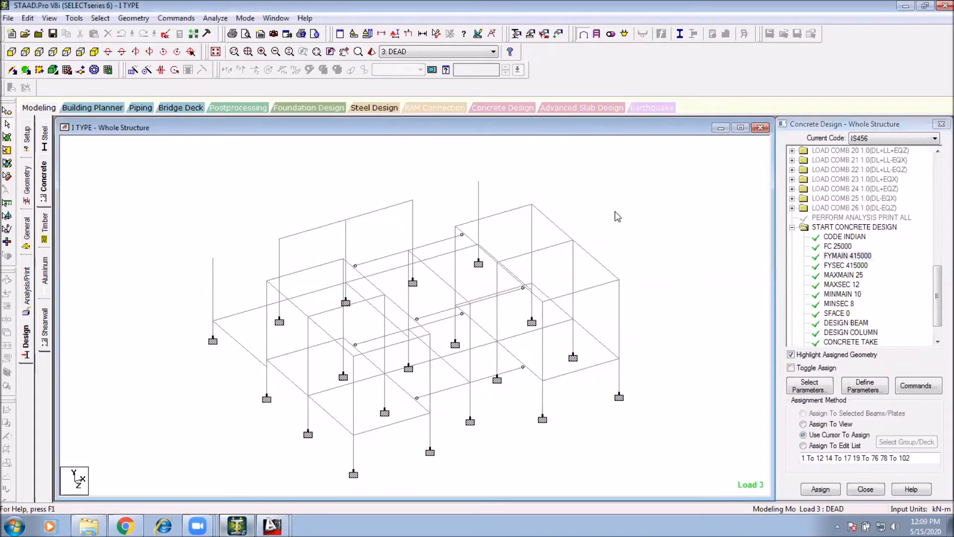
Step: Run the analysis and design, choosing to stay in modelling mode when it finishes
middle_click_drag(479, 298, 476, 291)
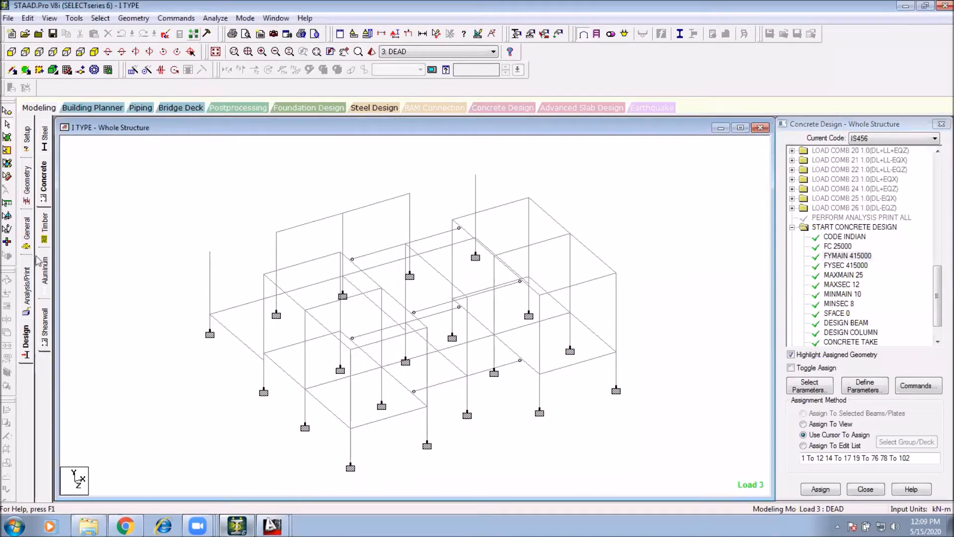
left_click(215, 18)
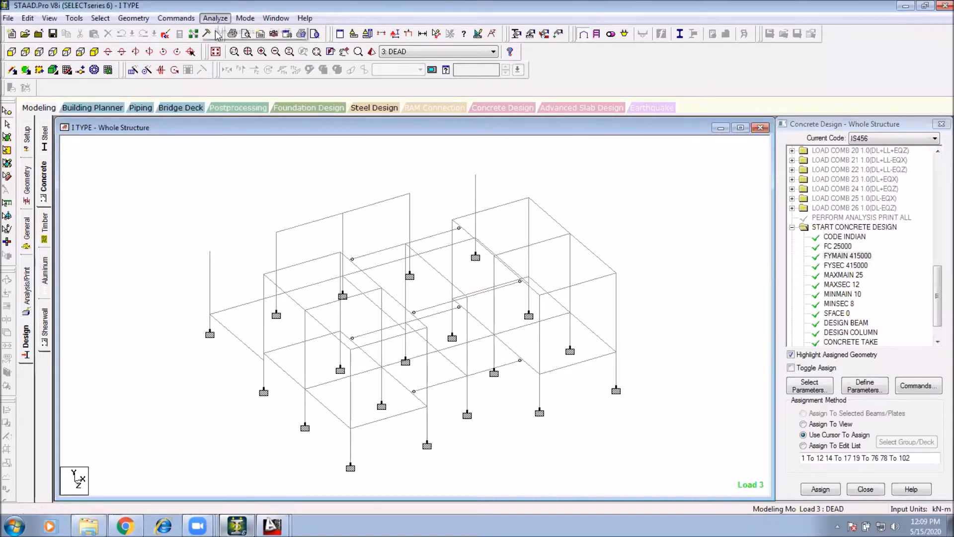
left_click(222, 33)
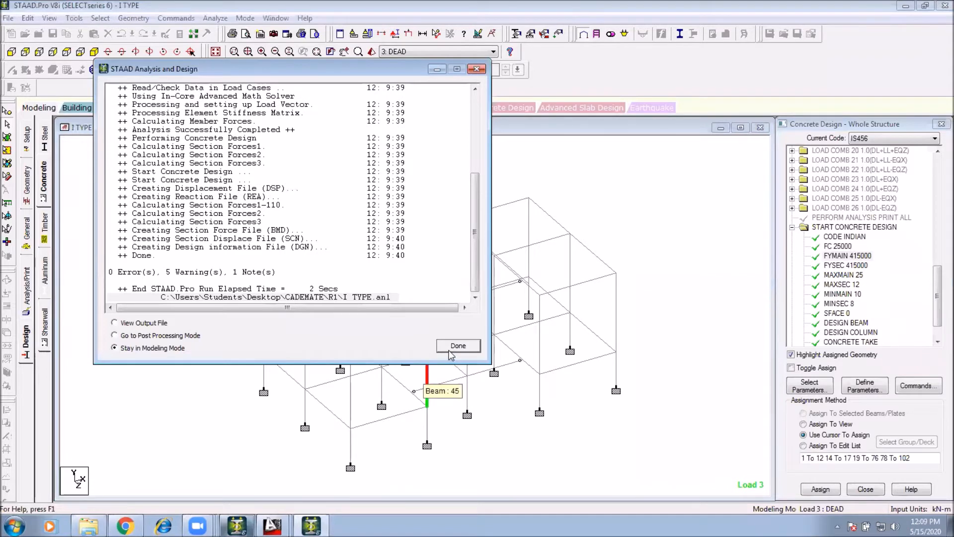
left_click(447, 350)
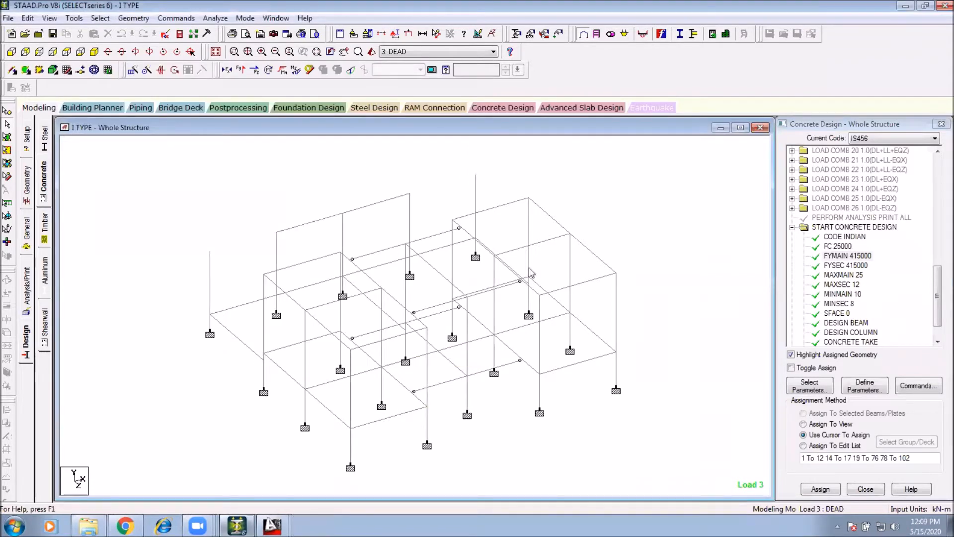
Step: Isolate one beam level of the frame in the front view, showing only the selected beams
middle_click_drag(515, 276, 475, 293)
middle_click_drag(387, 298, 407, 273)
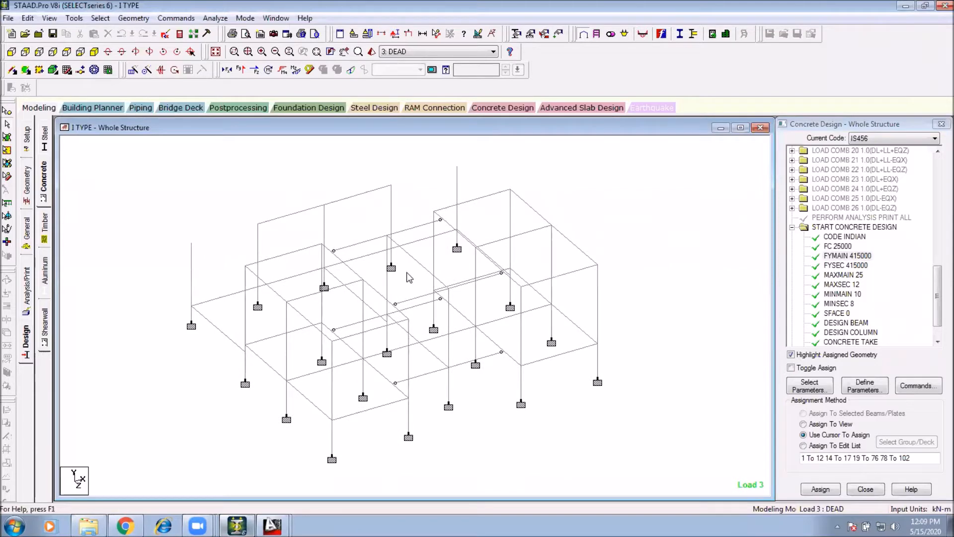
middle_click_drag(313, 347, 296, 339)
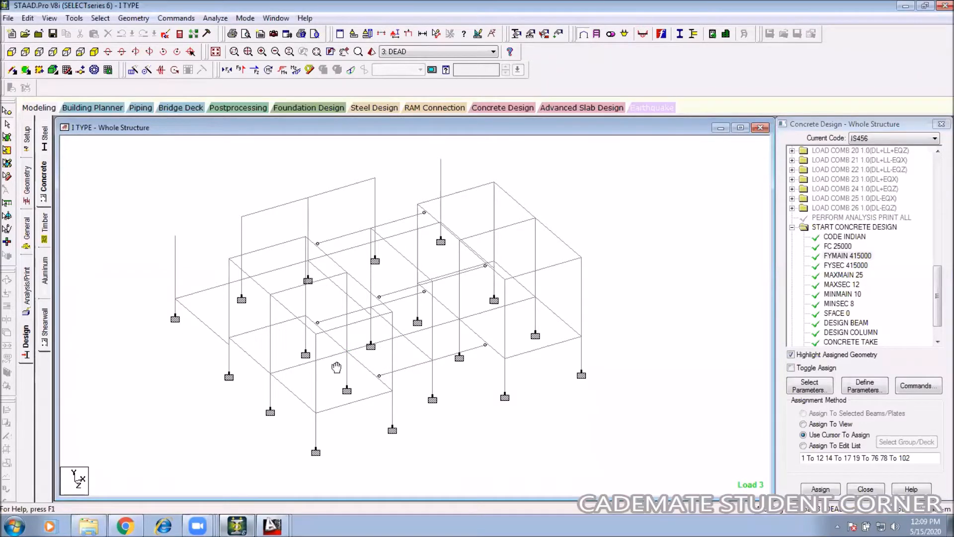
middle_click_drag(329, 361, 404, 366)
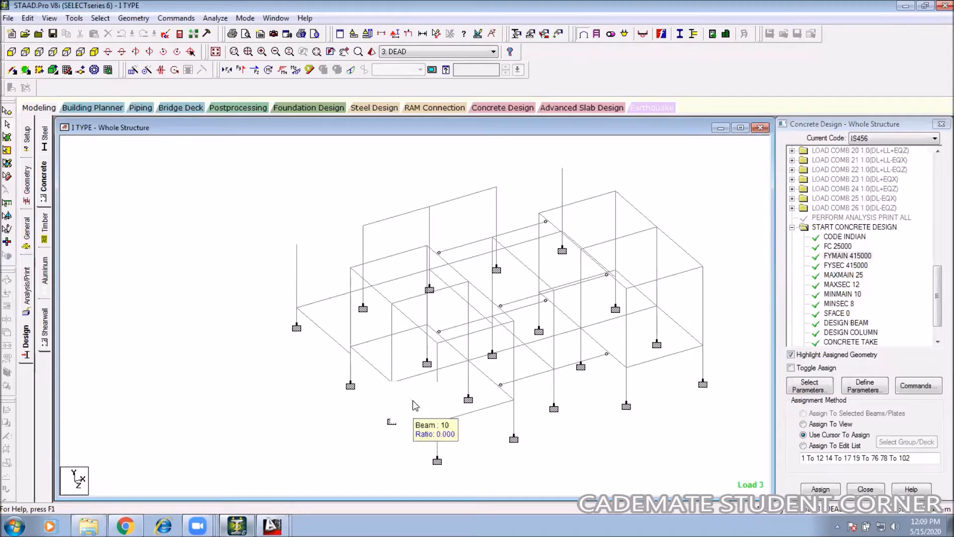
middle_click_drag(339, 381, 309, 374)
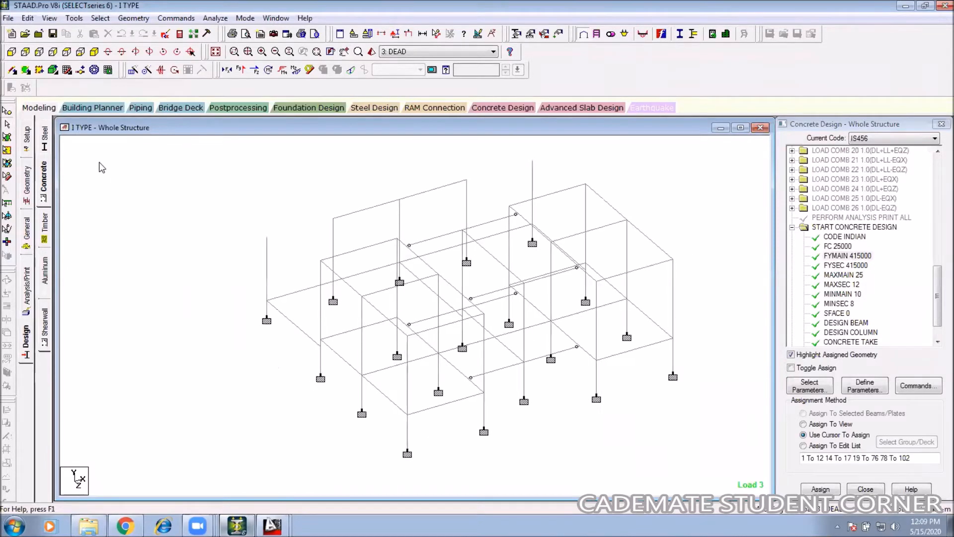
middle_click_drag(728, 338, 656, 281)
left_click_drag(678, 281, 112, 306)
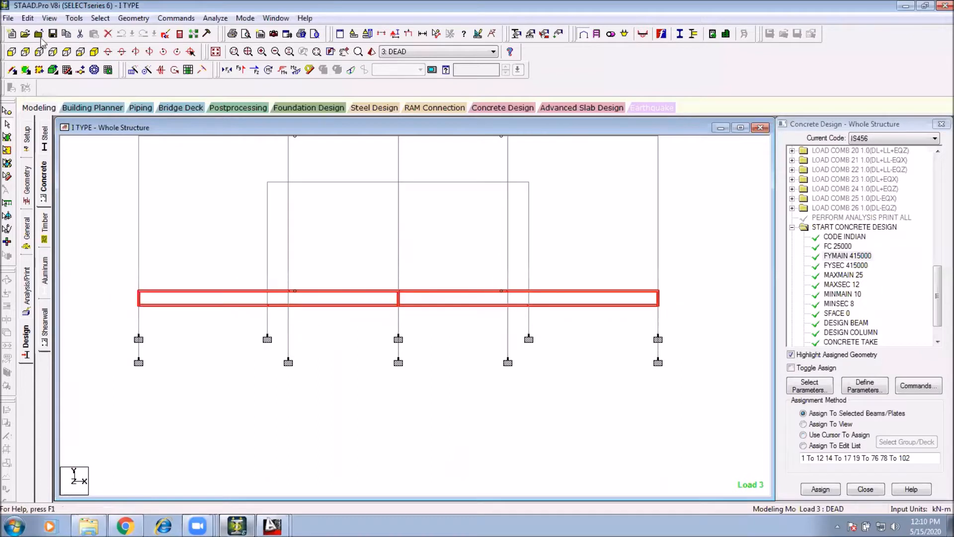
left_click(50, 17)
left_click(69, 52)
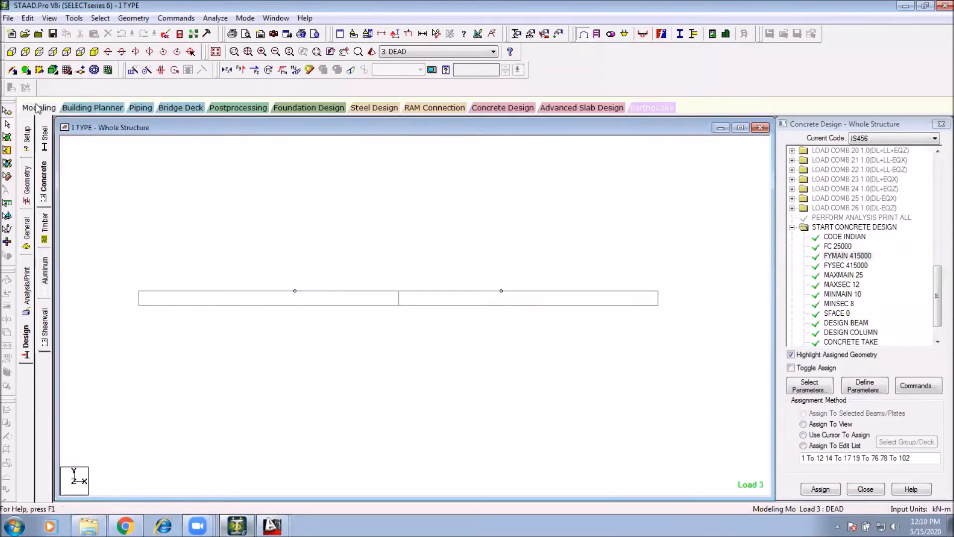
Step: View the isolated level in plan and select its edge beam to inspect the layout
left_click(69, 53)
middle_click_drag(275, 178, 297, 272)
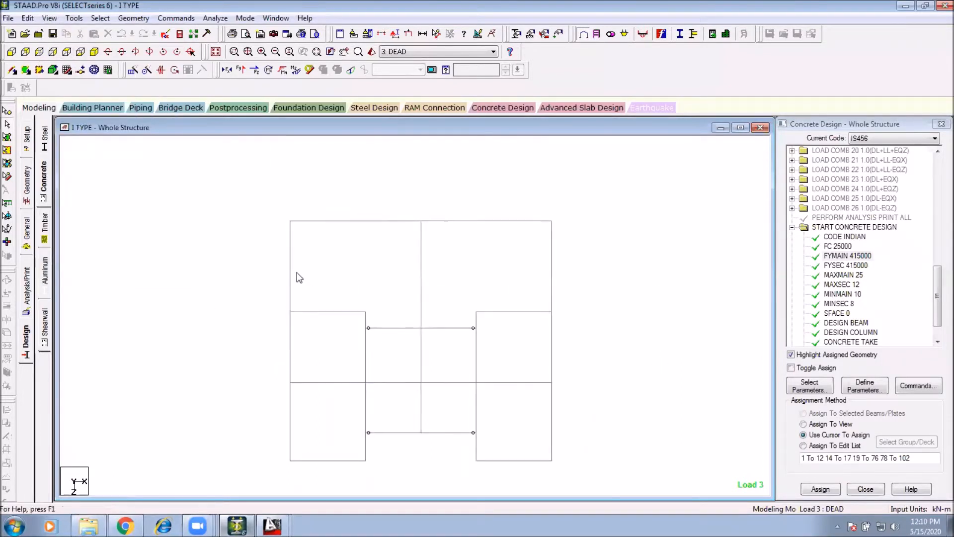
left_click_drag(265, 203, 308, 453)
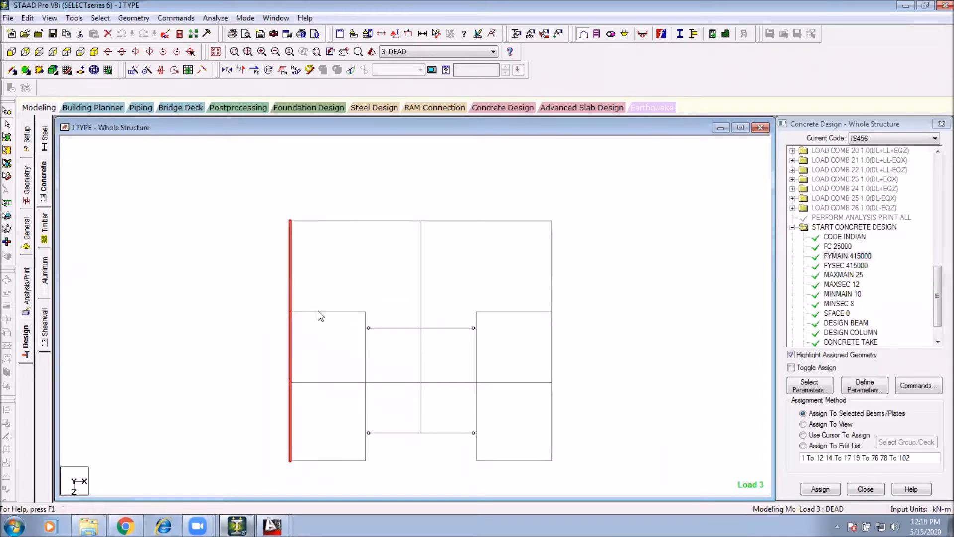
middle_click_drag(353, 349, 348, 325)
left_click(304, 310)
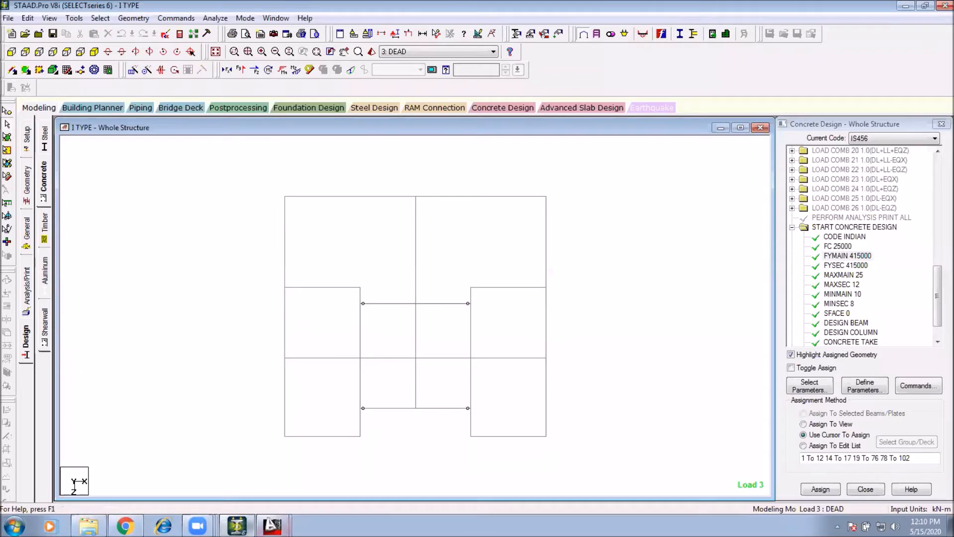
Step: Arrange the STAAD.Pro and AutoCAD windows side by side and close the concrete design panel
left_click(925, 6)
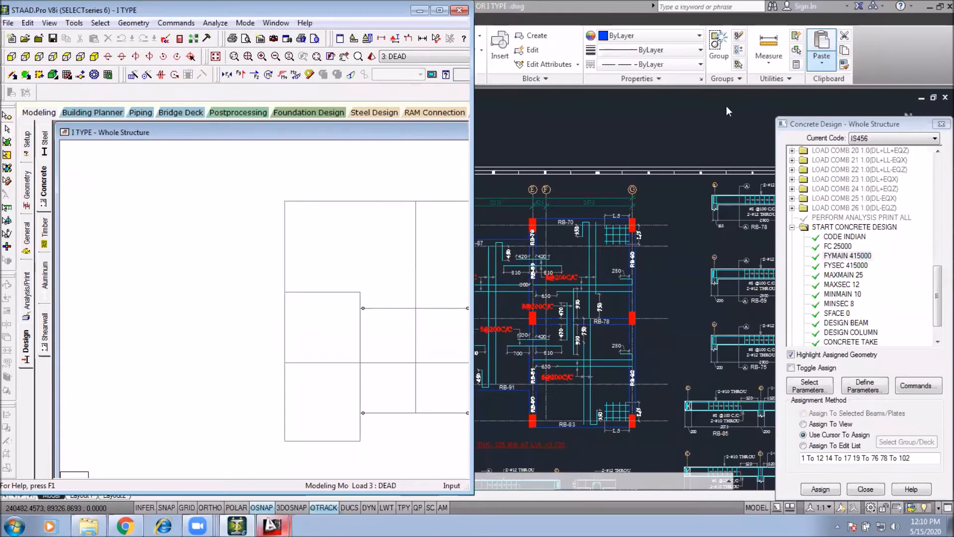
left_click(660, 187)
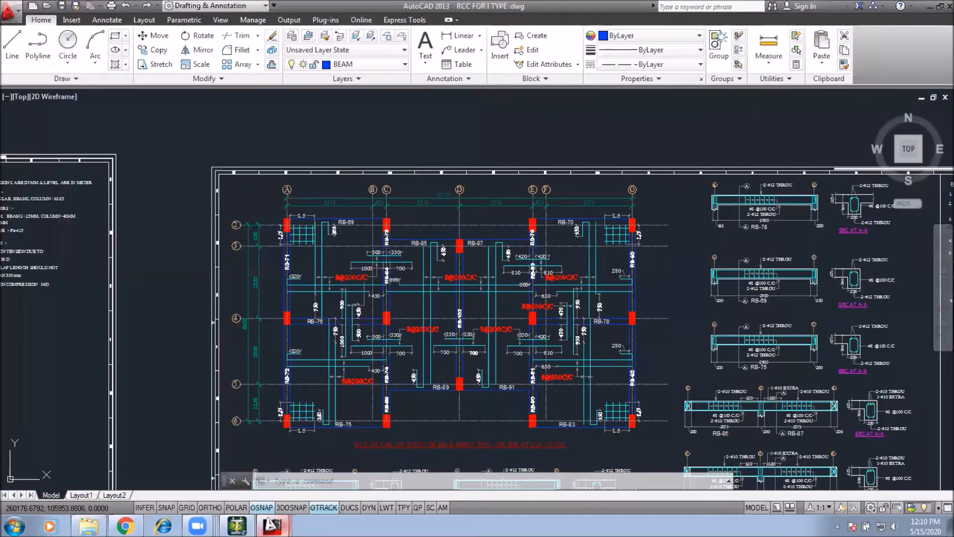
left_click(940, 6)
left_click_drag(141, 33, 590, 11)
middle_click_drag(349, 266, 248, 260)
middle_click_drag(353, 285, 304, 271)
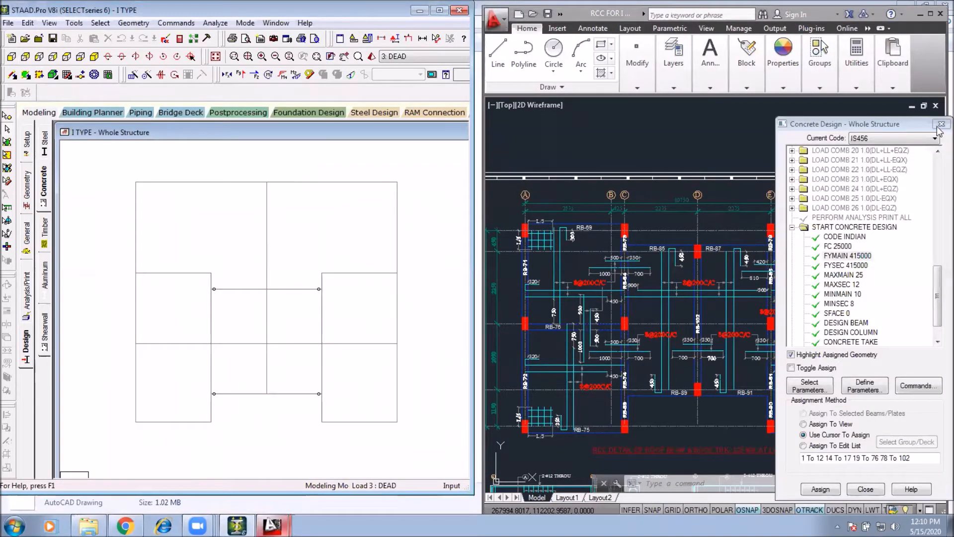
left_click(941, 124)
Step: Display the beam numbers on the STAAD plan of the isolated beam level
left_click(648, 264)
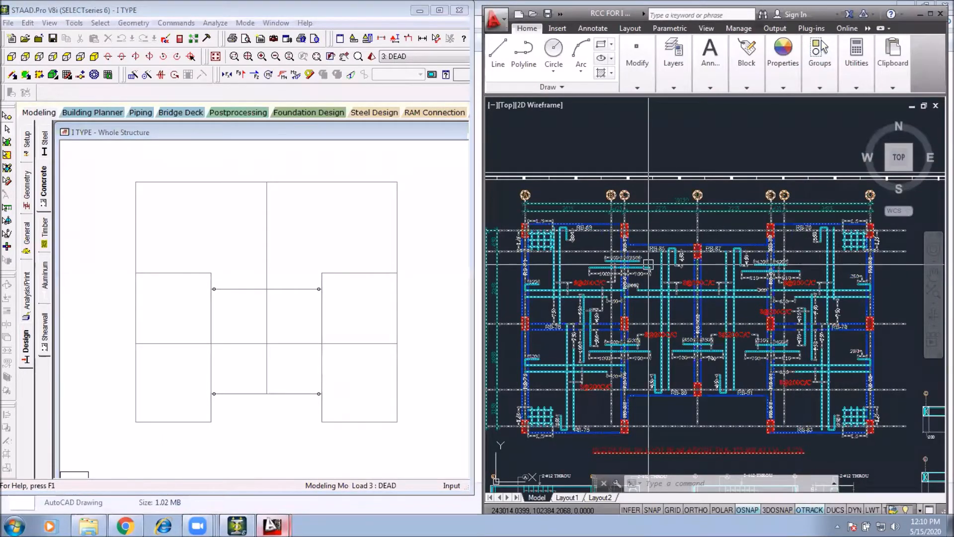
scroll(649, 265, "down", 5)
scroll(611, 281, "up", 4)
mouse_move(575, 277)
middle_mouse_down()
mouse_move(611, 281)
mouse_move(570, 281)
middle_mouse_up()
scroll(611, 281, "up", 3)
left_click(270, 255)
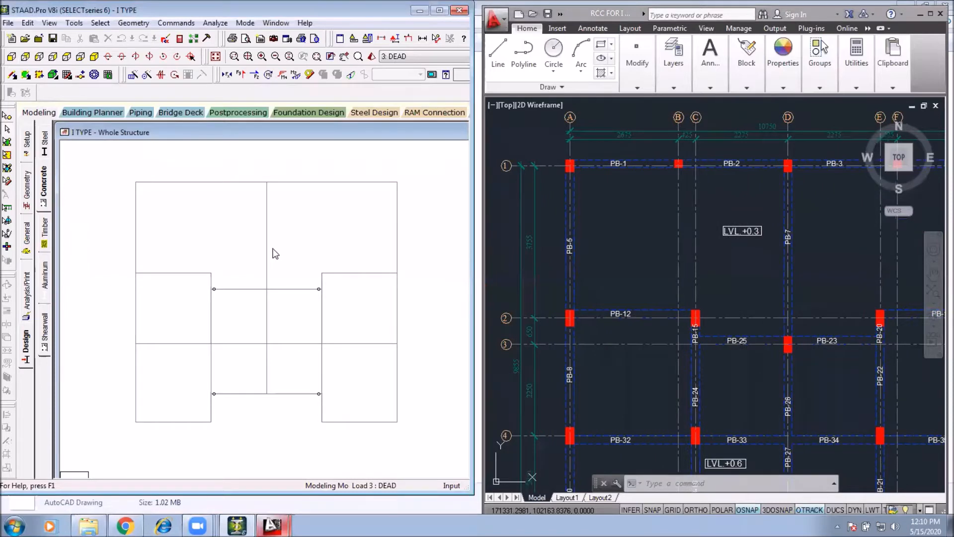
key("shift+b")
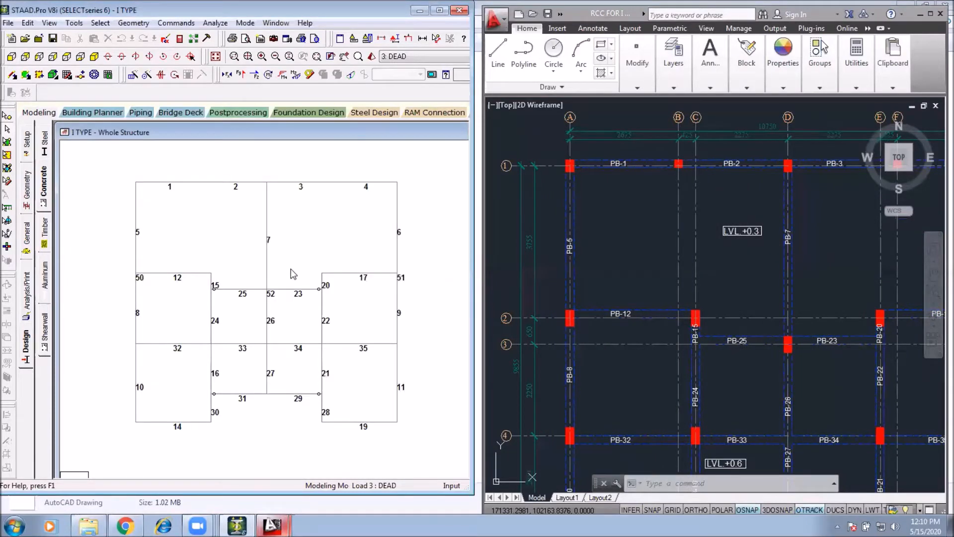
Step: Compare the model's edge beams 5, 8 and 10 with plinth beams PB-5, PB-8 and PB-10 on the drawing
scroll(136, 220, "up", 1)
left_click(130, 221)
left_click(253, 236)
left_click(590, 244)
scroll(573, 247, "up", 6)
scroll(583, 219, "up", 4)
scroll(594, 264, "down", 6)
middle_click_drag(591, 342, 594, 232)
scroll(593, 229, "down", 3)
middle_click_drag(590, 398, 576, 224)
middle_click_drag(588, 341, 579, 308)
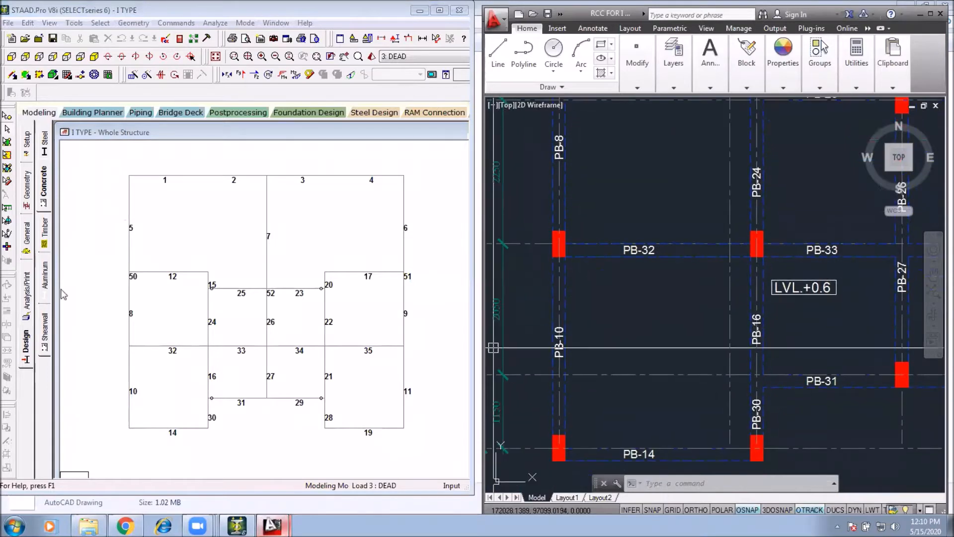
left_click(131, 224)
left_click(131, 378)
left_click_drag(115, 157, 138, 432)
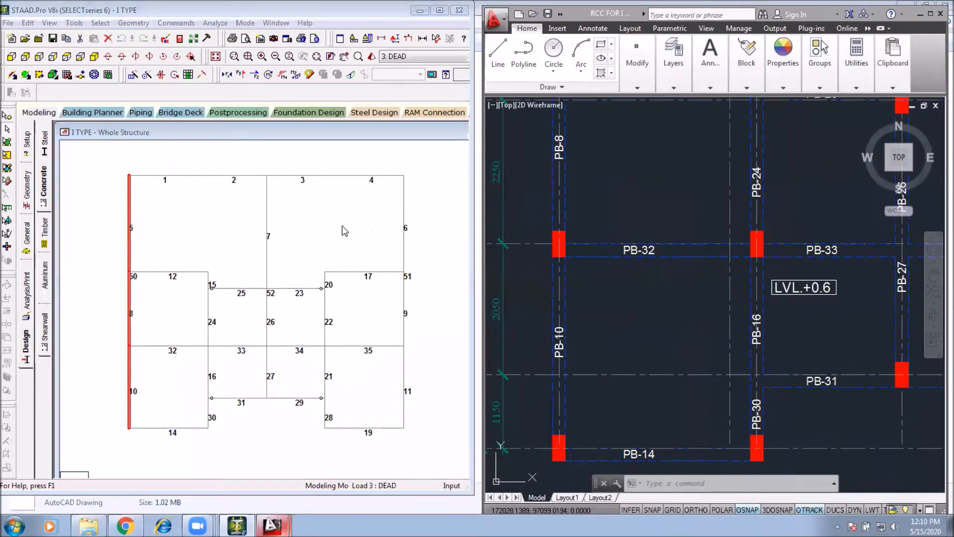
left_click(285, 278)
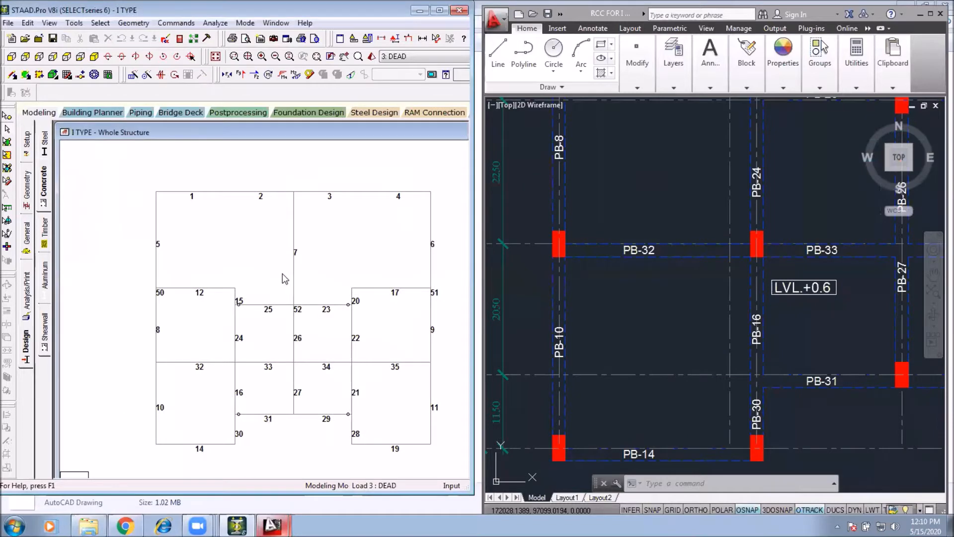
Step: Copy the grid A plinth beams PB-5, PB-8 and PB-10 with their columns to an empty area of the drawing
left_click(682, 197)
scroll(639, 255, "down", 4)
middle_click_drag(639, 255, 640, 297)
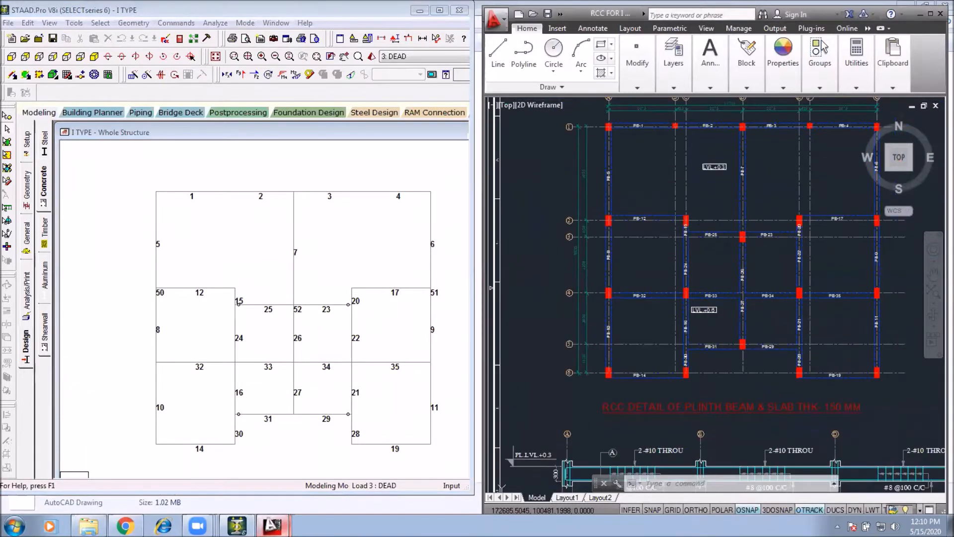
left_click(597, 120)
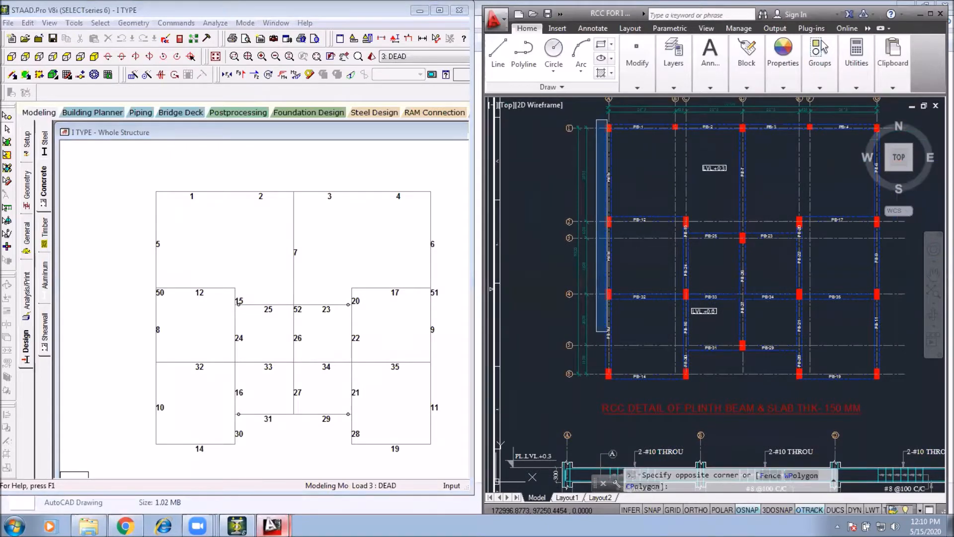
left_click(607, 331)
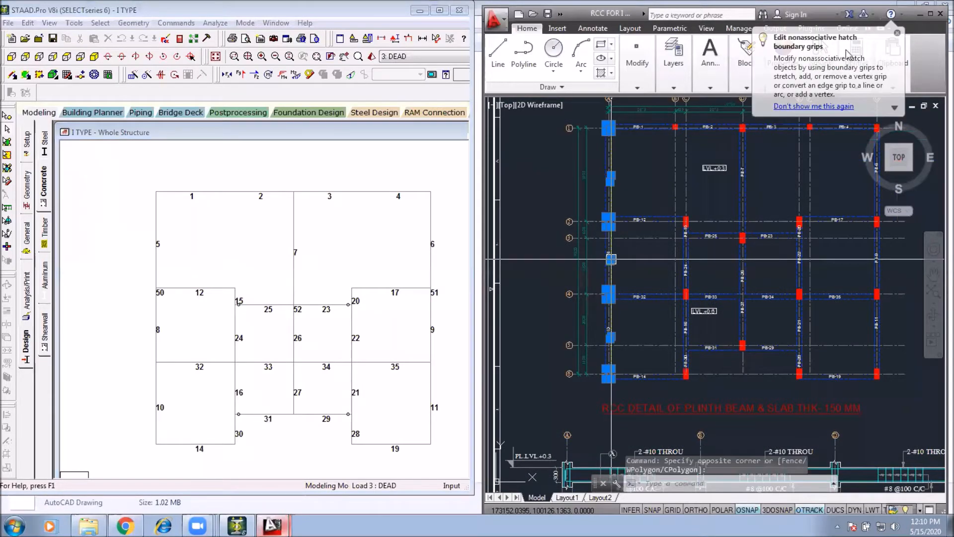
type("co")
key("Return")
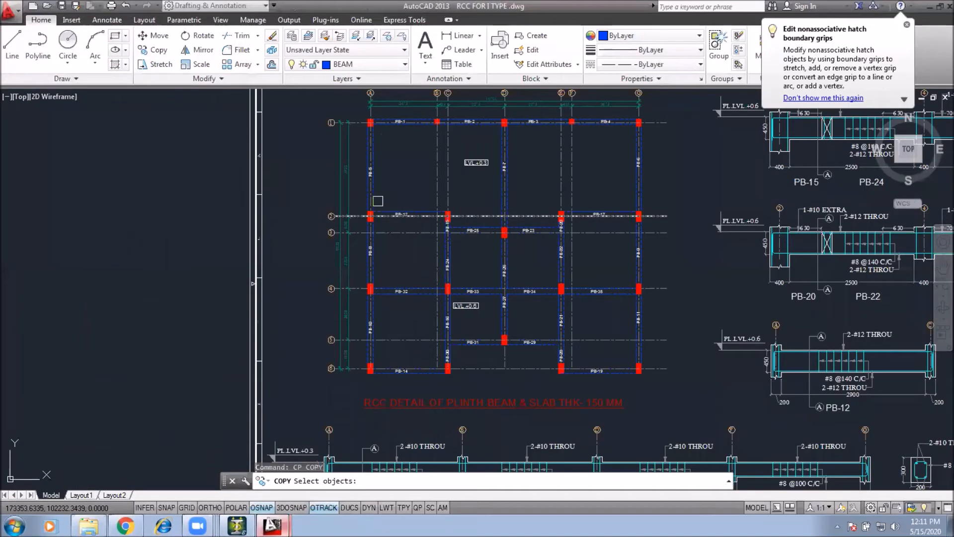
scroll(378, 201, "down", 2)
left_click(396, 248)
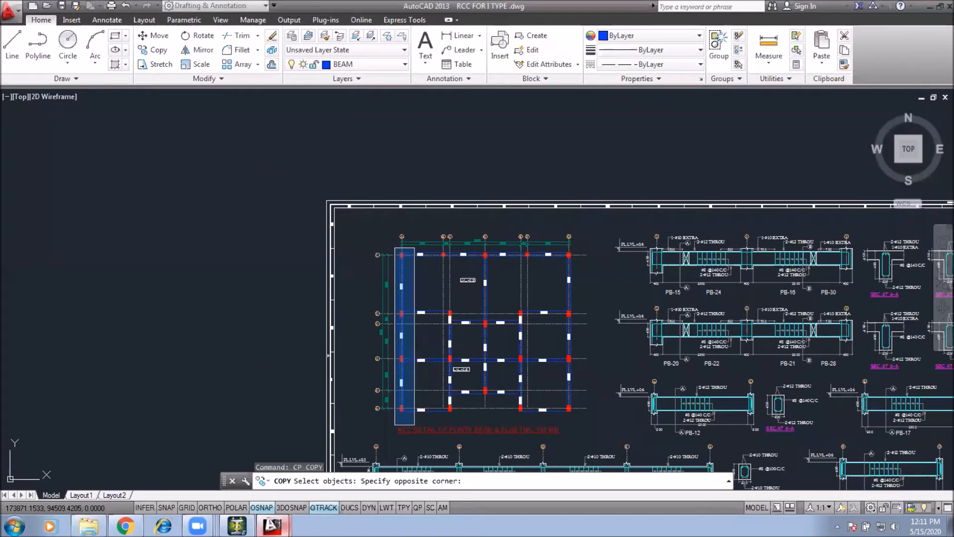
left_click(414, 425)
key("Return")
left_click(421, 379)
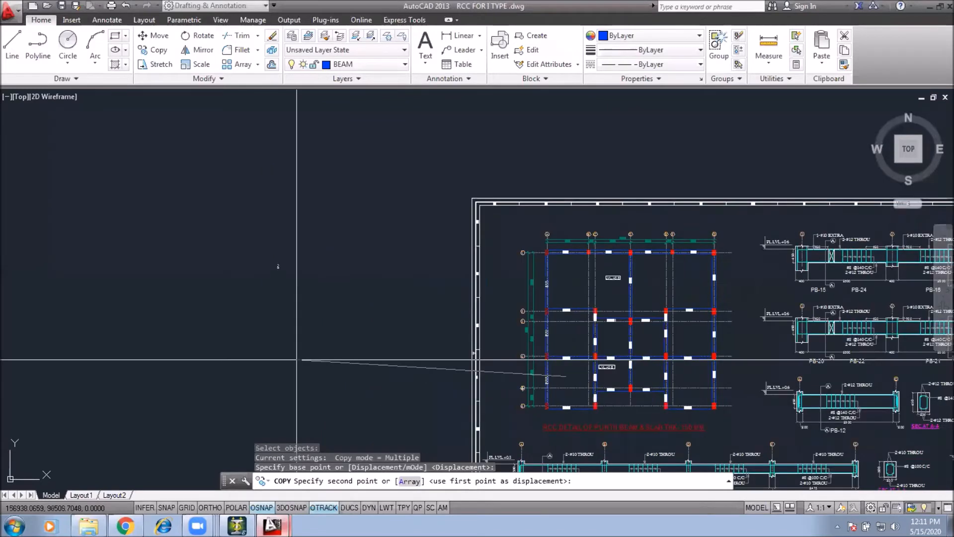
key("F8")
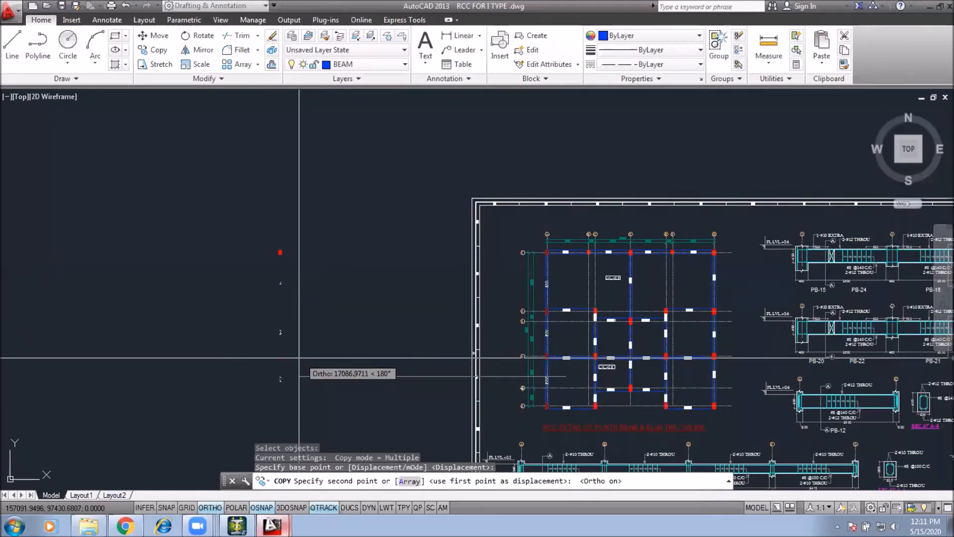
Step: Rotate the copied beam strip by 270° so it lies horizontally
type("ro")
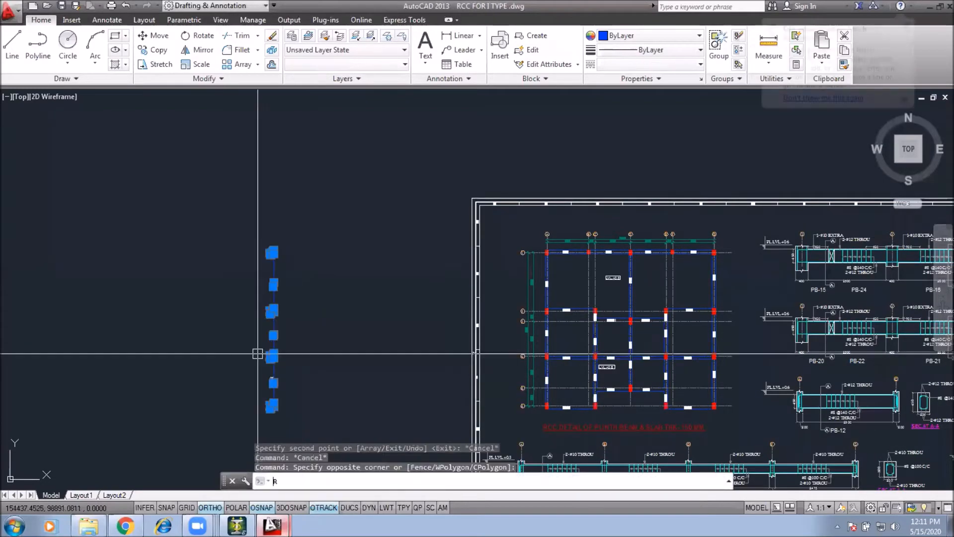
key("Return")
left_click(284, 317)
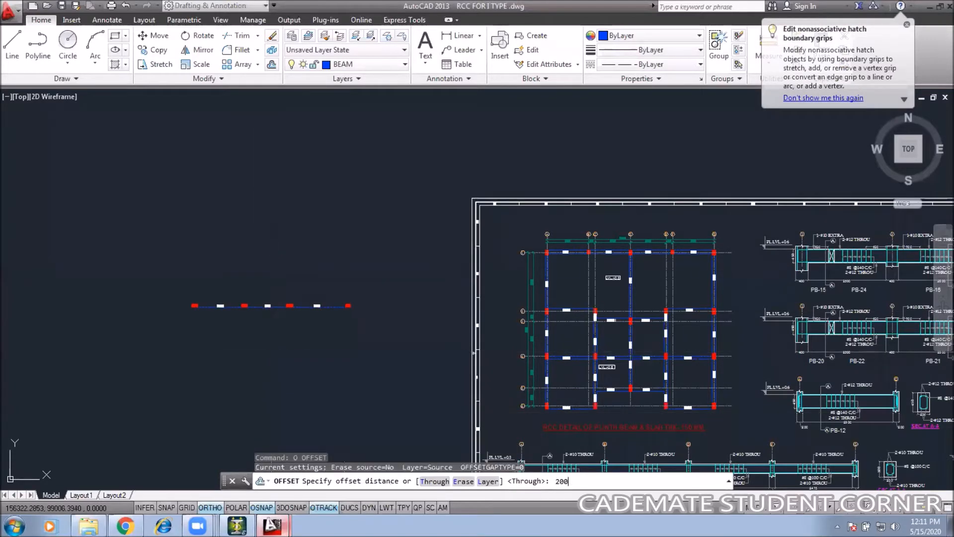
key("Return")
left_click(310, 309)
Step: Try to offset the copied beam lines by 200
scroll(310, 310, "up", 3)
left_click(281, 268)
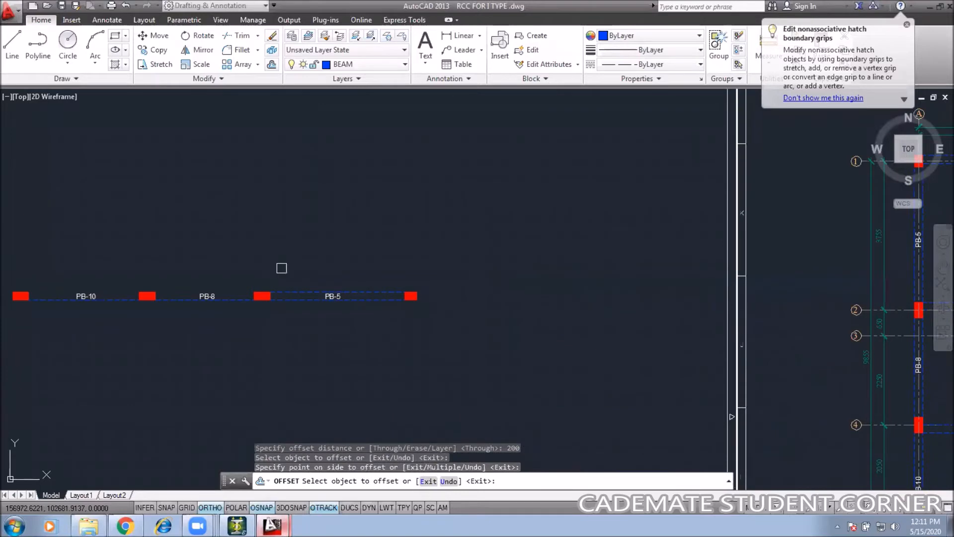
left_click(219, 300)
left_click(211, 264)
middle_click_drag(106, 323, 250, 309)
left_click(261, 285)
left_click(272, 220)
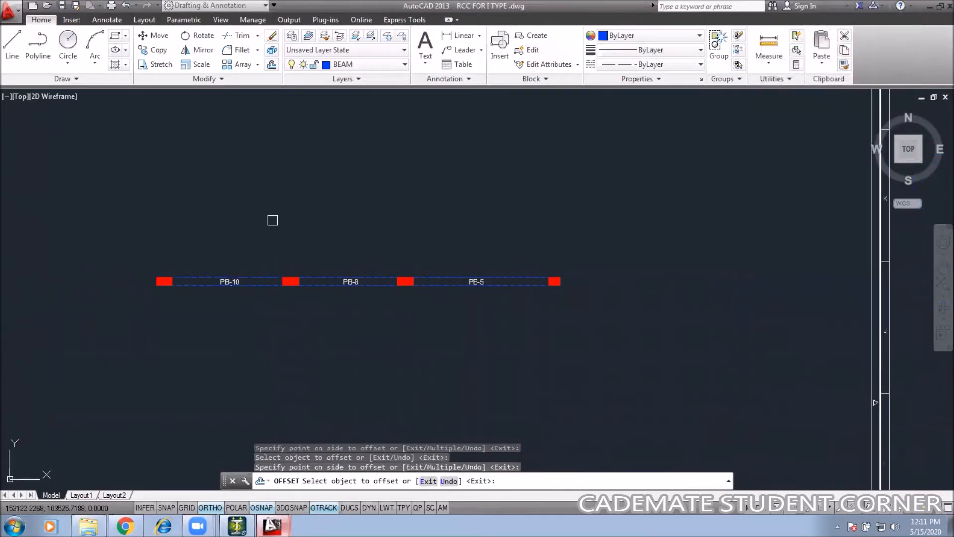
key("Escape")
key("Escape")
scroll(500, 296, "up", 1)
scroll(532, 328, "down", 2)
middle_click_drag(639, 330, 506, 305)
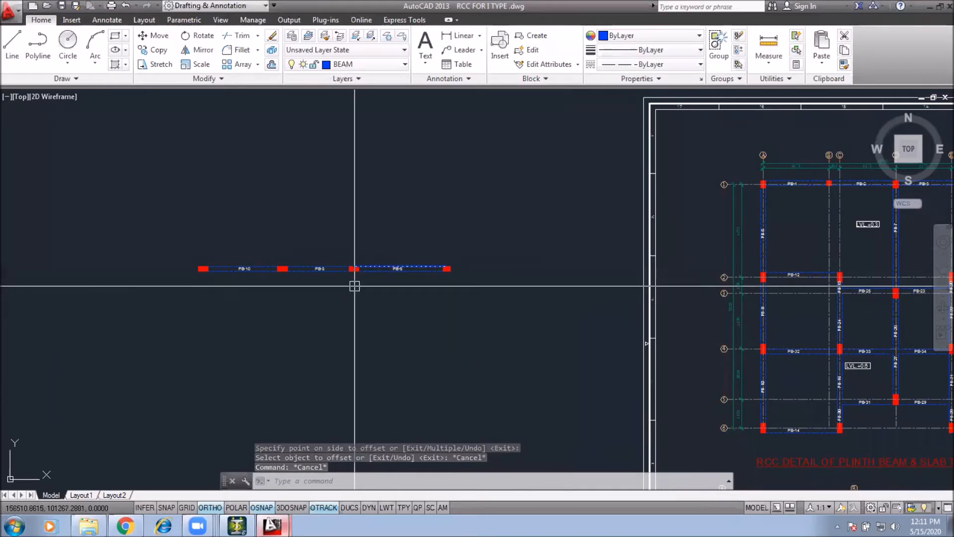
scroll(354, 284, "up", 4)
scroll(392, 288, "down", 1)
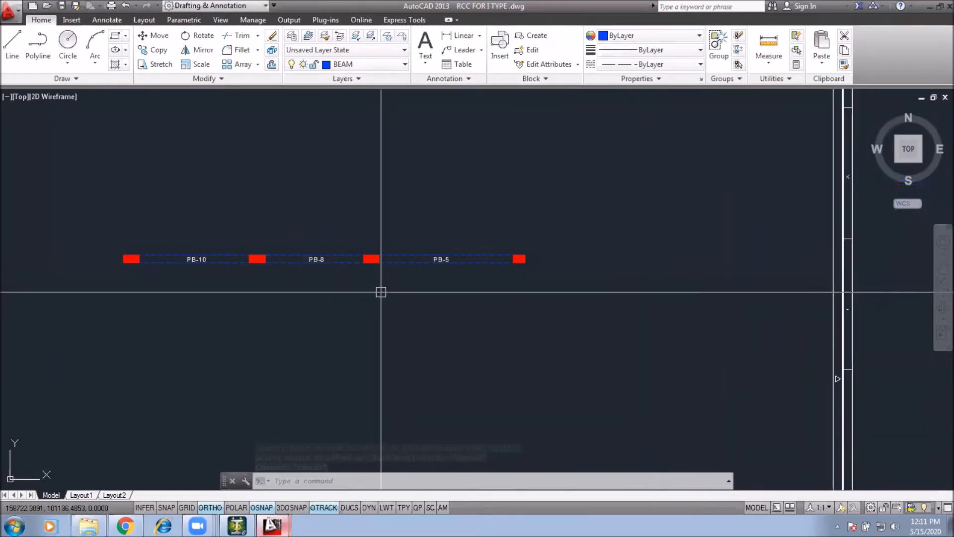
left_click(554, 260)
left_click(113, 370)
type("s")
key("Return")
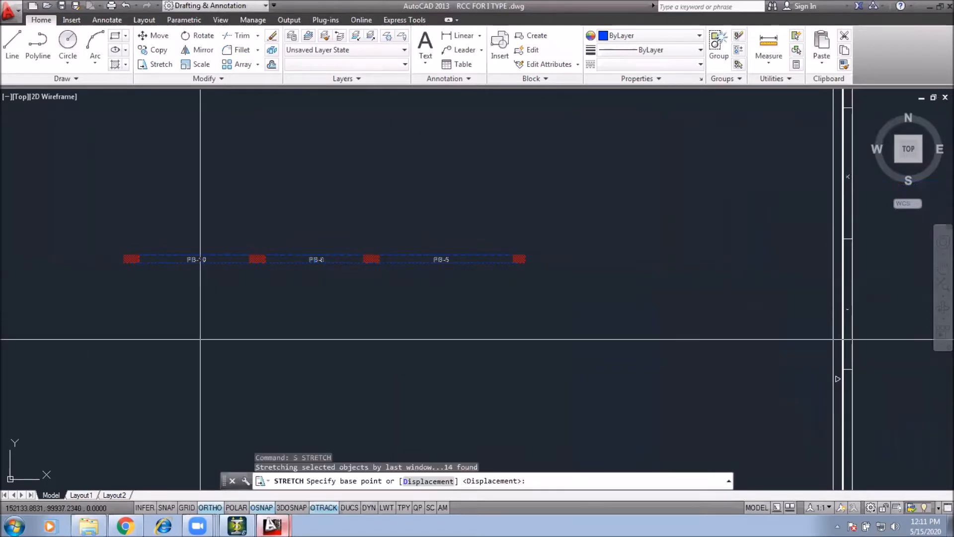
left_click(282, 292)
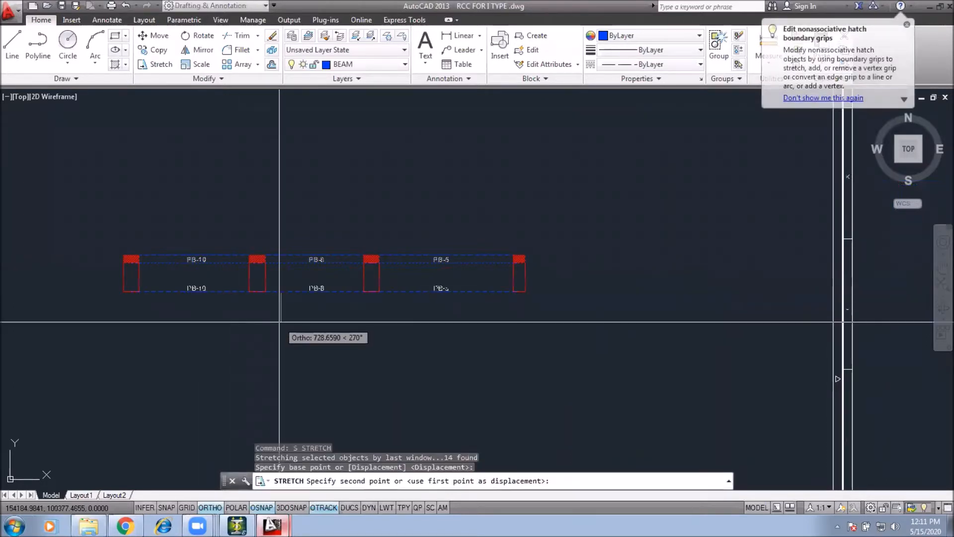
key("Escape")
Step: Open beam 8's properties in STAAD.Pro to check its section size
left_click(236, 525)
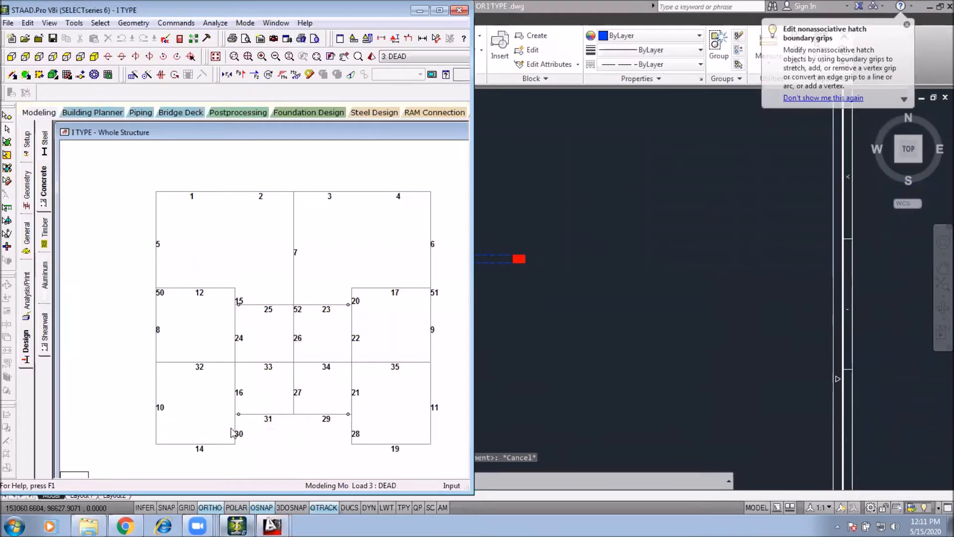
double_click(156, 325)
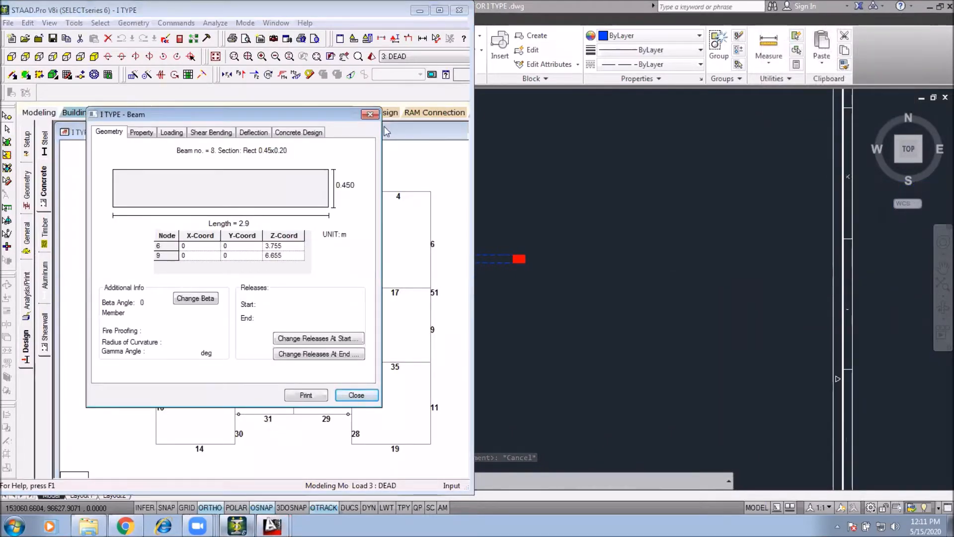
left_click(369, 114)
Step: Dimension the width of the copied beam PB-5 in AutoCAD
left_click(541, 258)
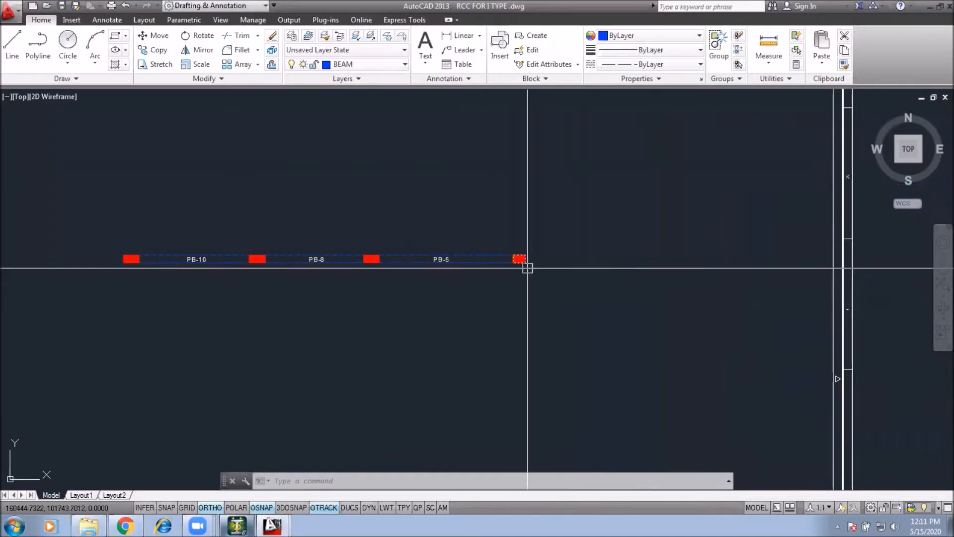
type("dli")
key("Return")
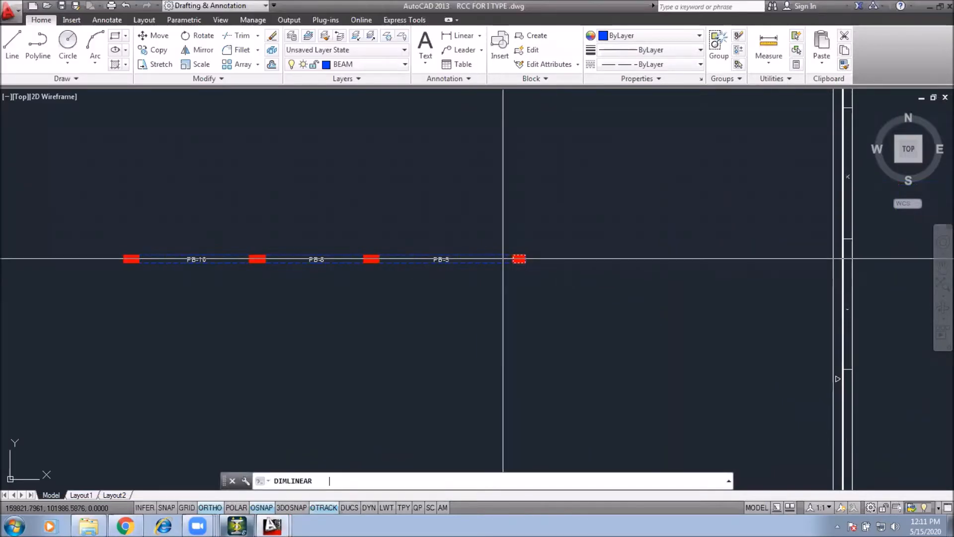
left_click(499, 263)
left_click(499, 255)
scroll(511, 268, "up", 8)
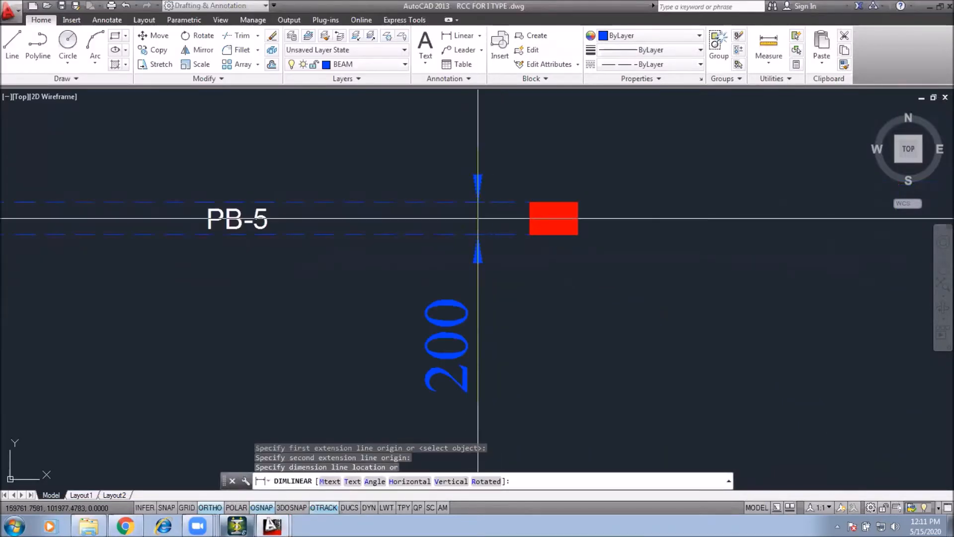
left_click(472, 215)
Step: Stretch the copied beams' lower edge down by 250 to make them 450 deep
scroll(596, 251, "down", 4)
scroll(497, 301, "down", 4)
left_click(727, 223)
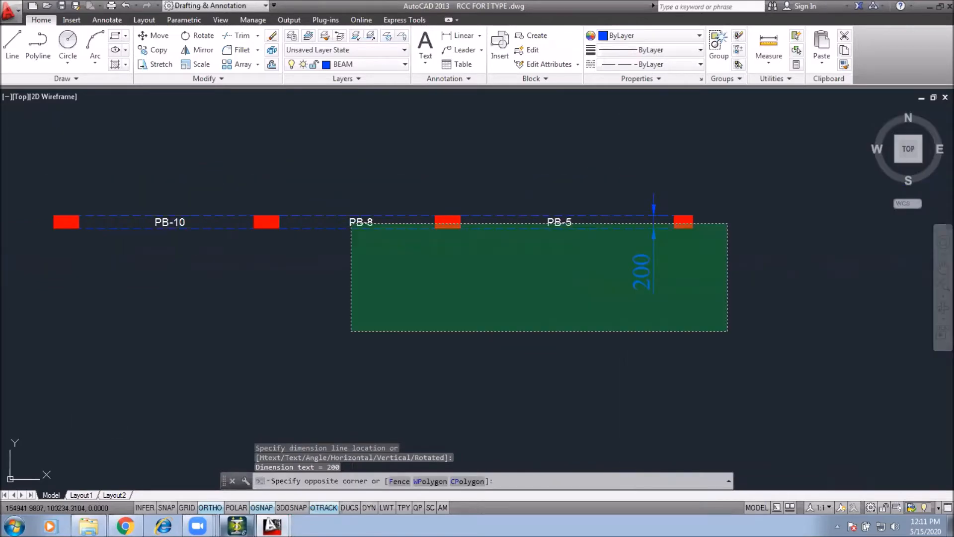
left_click(19, 340)
type("s")
key("Return")
left_click(200, 281)
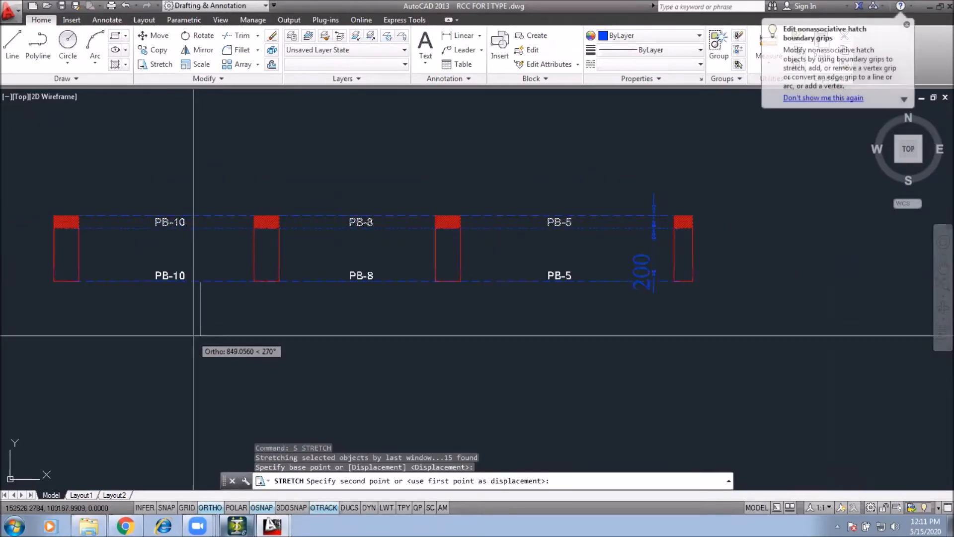
type("250")
key("Return")
key("Escape")
key("Escape")
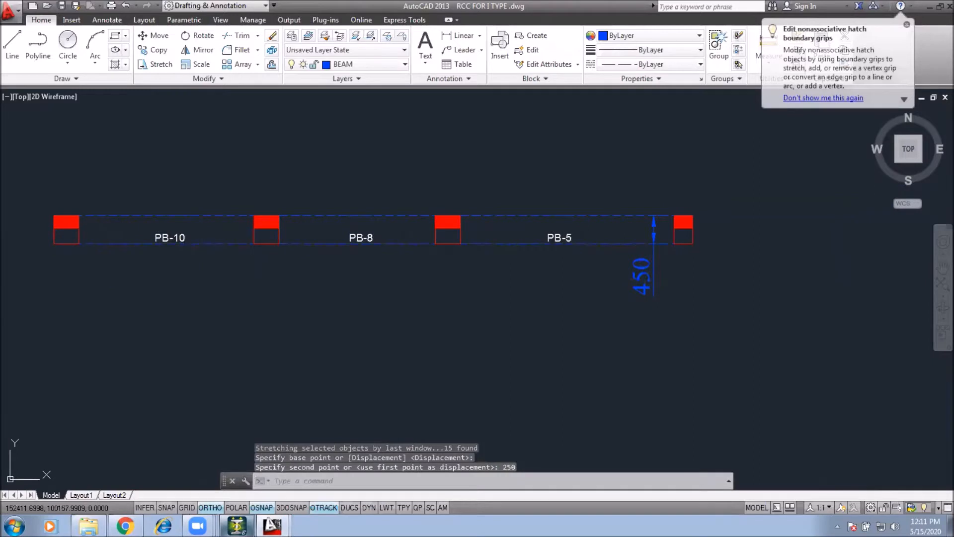
Step: Erase the 450 dimension from the copied beam strip
left_click(671, 271)
type("e")
key("Escape")
key("Escape")
left_click(714, 278)
left_click(616, 314)
type("e")
key("Return")
key("Escape")
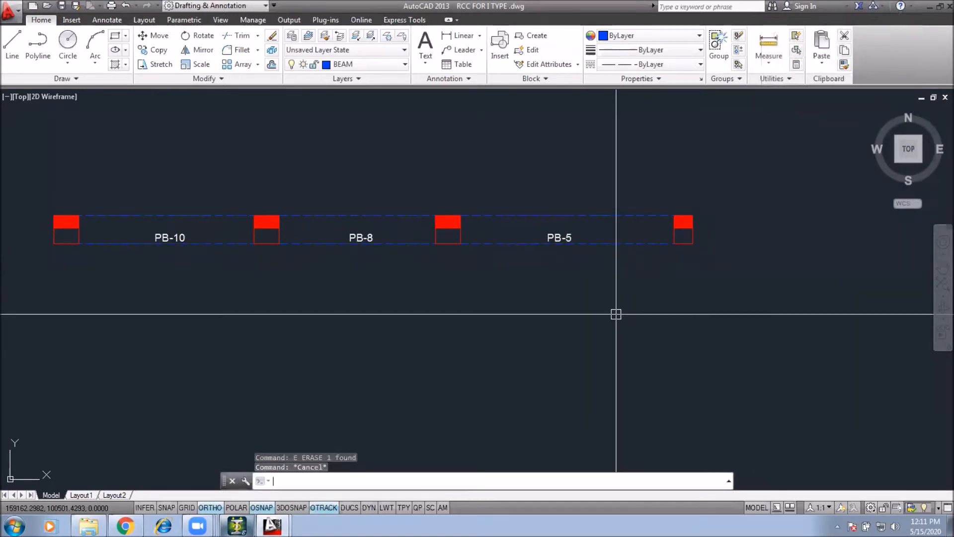
Step: Erase the column hatches along the copied beam strip
left_click(424, 192)
left_click(474, 234)
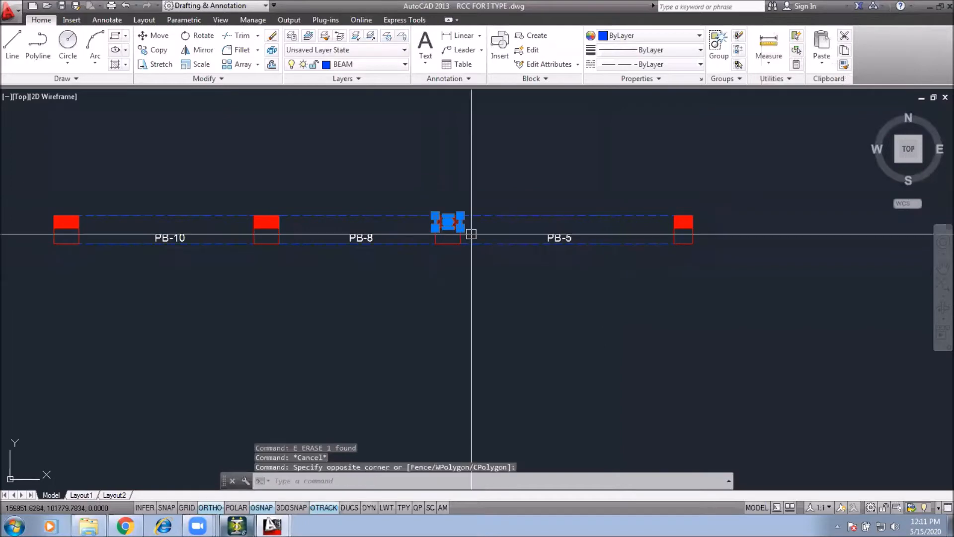
type("e")
key("Return")
left_click(660, 188)
left_click(725, 234)
type("e")
key("Return")
left_click(235, 183)
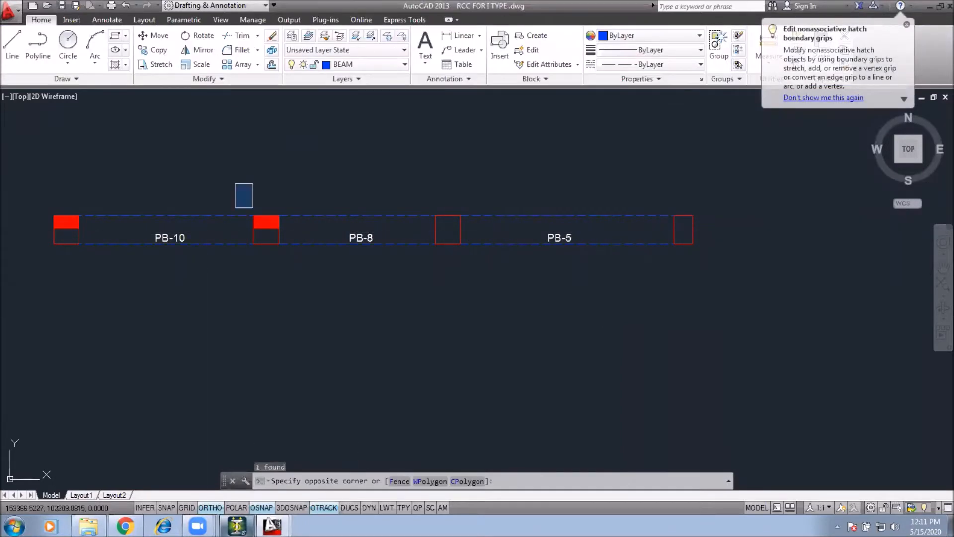
left_click(305, 236)
type("e")
key("Return")
left_click(32, 185)
left_click(106, 229)
type("e")
key("Return")
key("Escape")
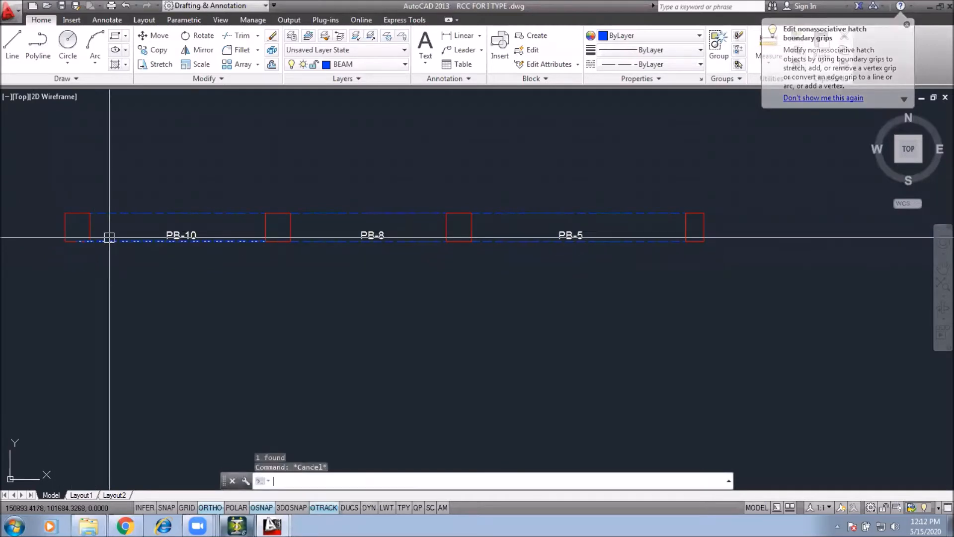
Step: Draw two vertical column outline lines through the first column position of the copied beam strip
middle_click_drag(124, 258, 183, 257)
type("l")
key("Return")
left_click(117, 243)
left_click(117, 281)
key("Return")
key("Return")
left_click(118, 173)
key("Return")
key("Return")
left_click(142, 216)
left_click(142, 173)
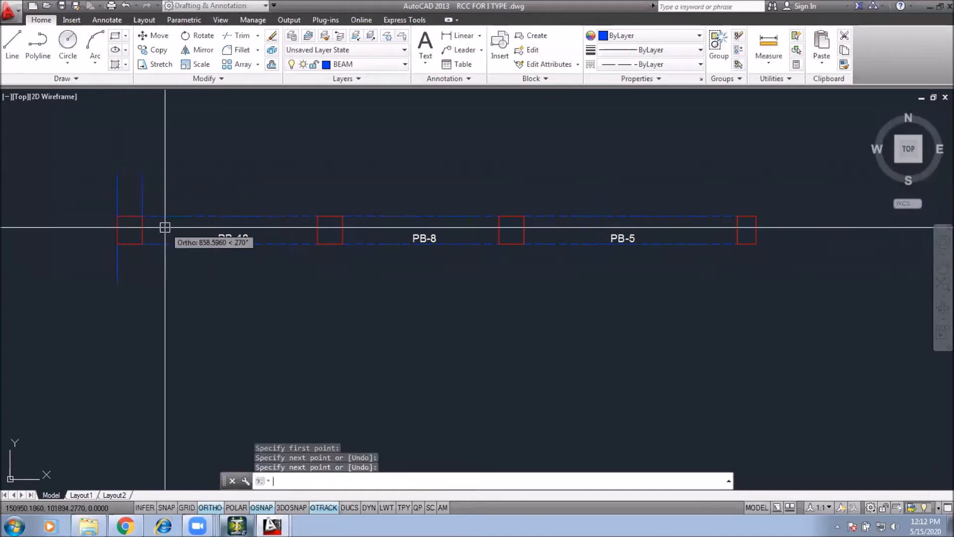
left_click(128, 281)
key("Escape")
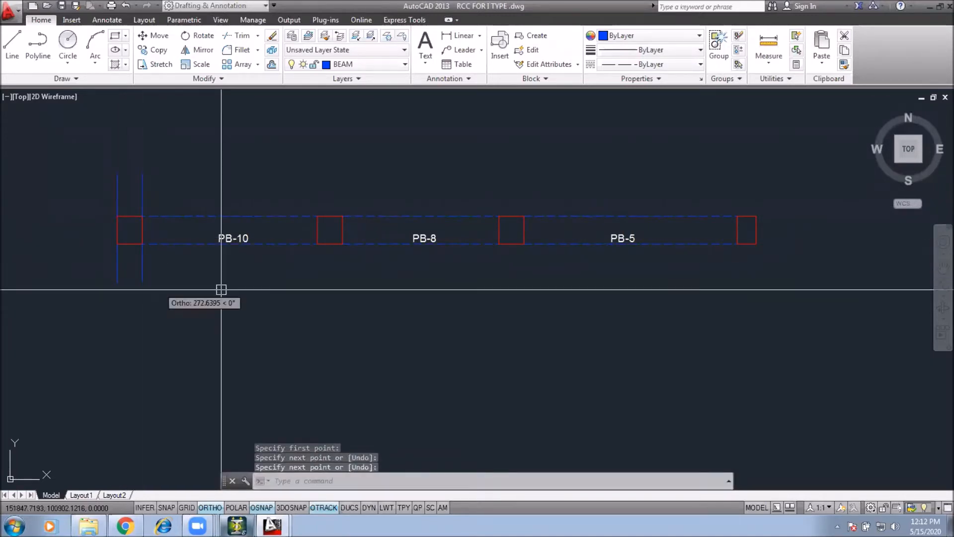
Step: Copy the pair of column lines to the other three column positions along the strip
left_click(181, 177)
left_click(102, 198)
left_click(202, 301)
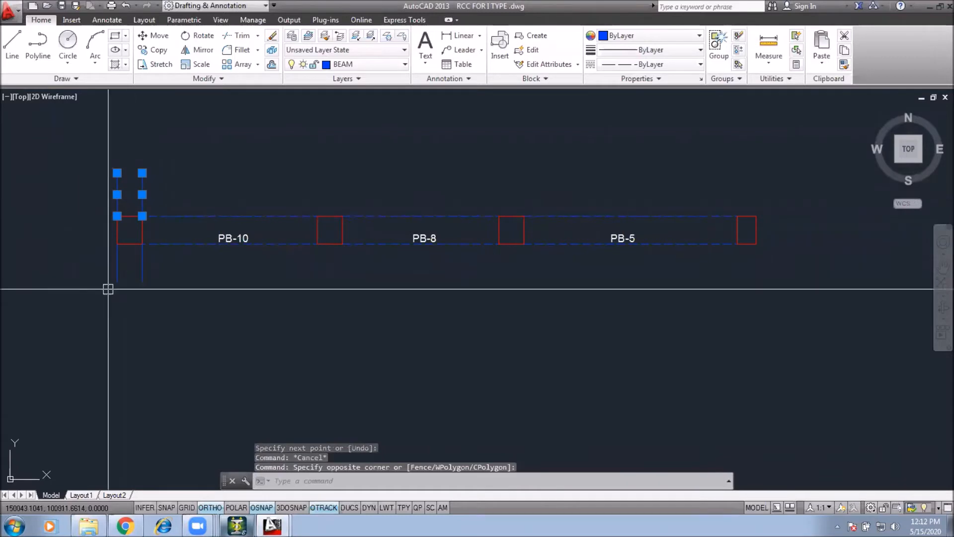
left_click(103, 264)
type("co")
key("Return")
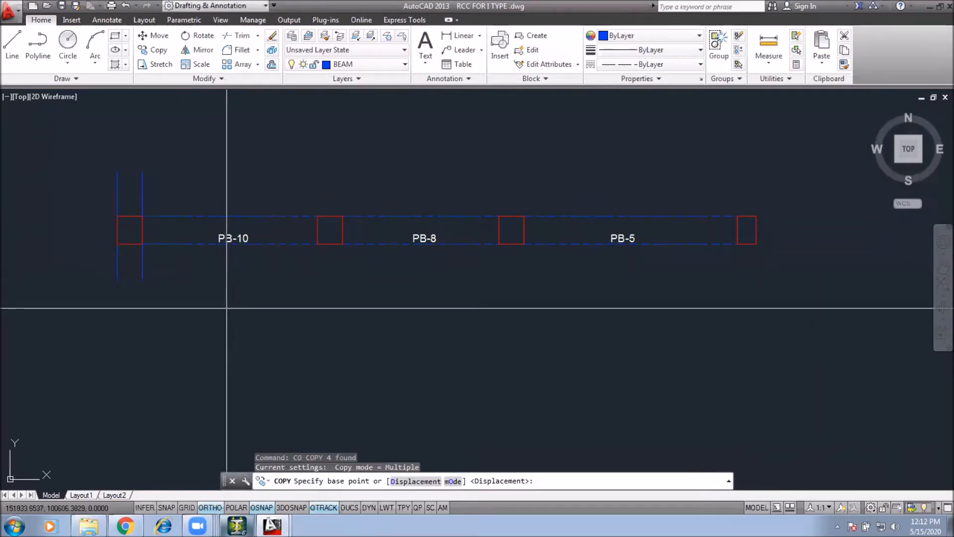
left_click(143, 244)
left_click(338, 243)
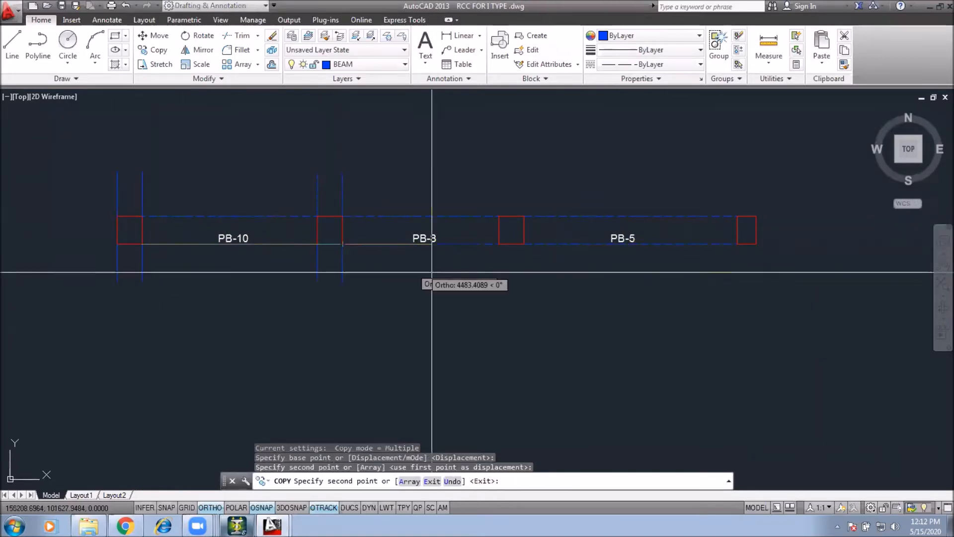
left_click(512, 244)
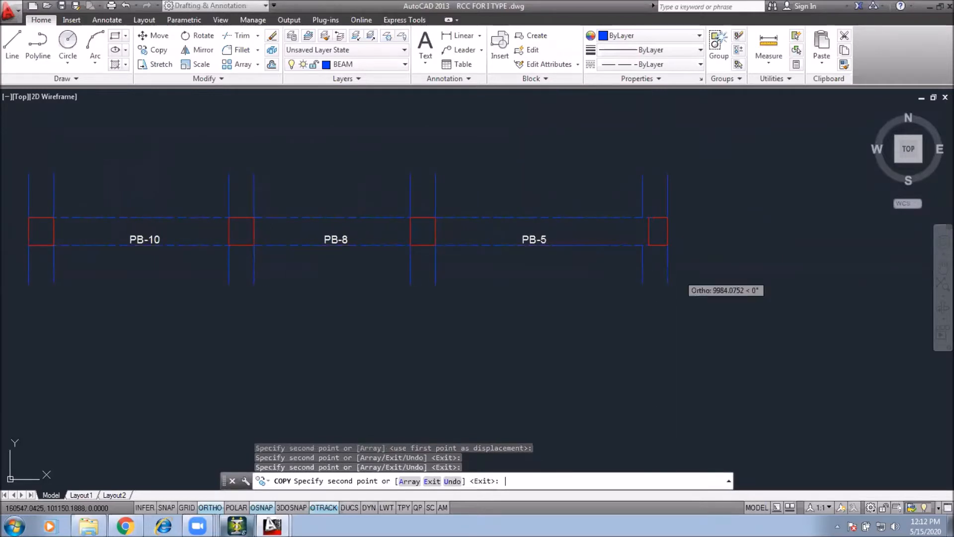
key("Escape")
left_click(657, 256)
type("m")
key("Return")
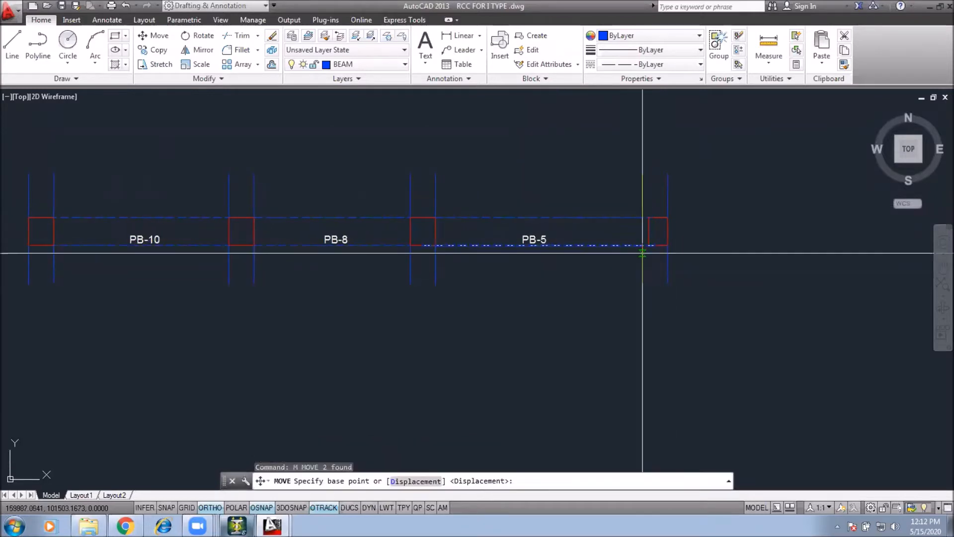
key("Escape")
key("Escape")
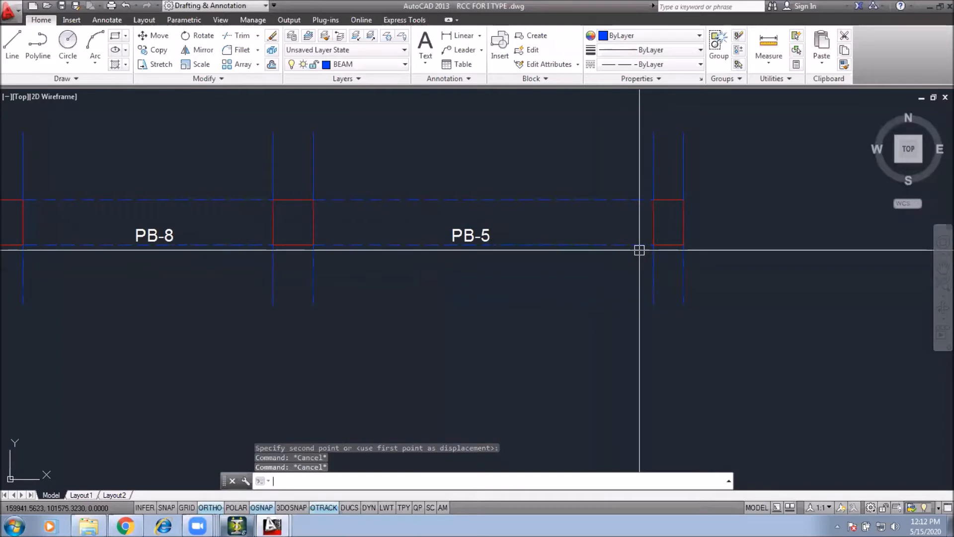
Step: Erase all the red column squares from the copied beam strip
scroll(583, 257, "down", 4)
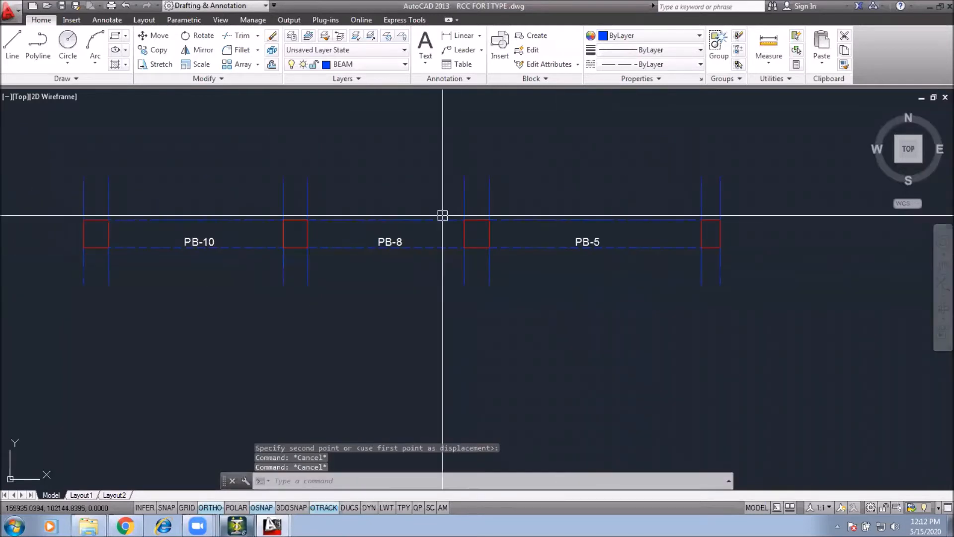
left_click(510, 250)
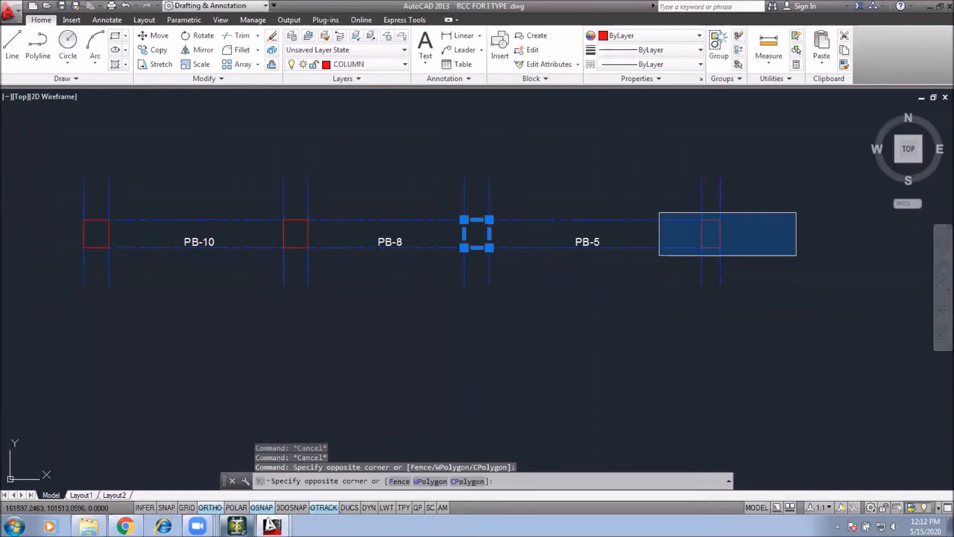
left_click(800, 255)
type("e")
key("Return")
left_click(262, 205)
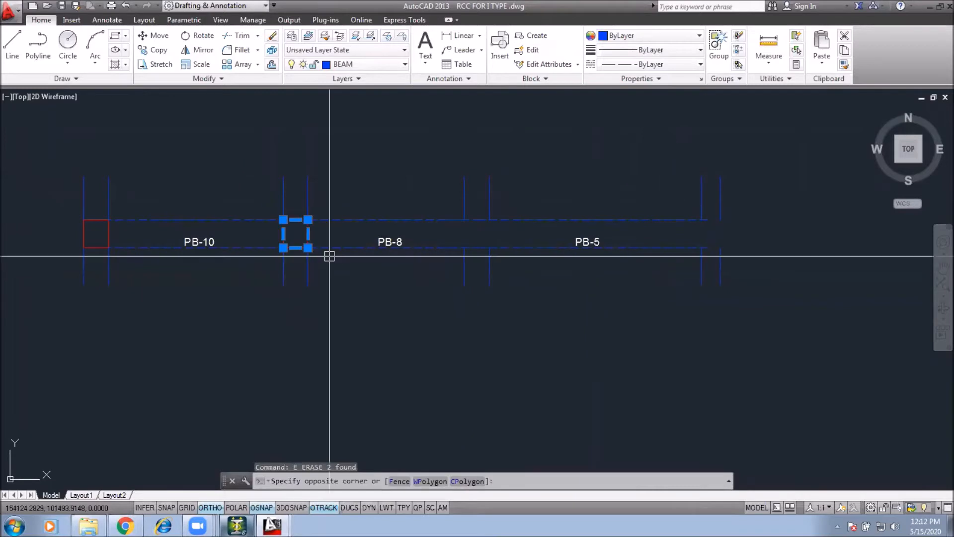
left_click(130, 252)
key("Delete")
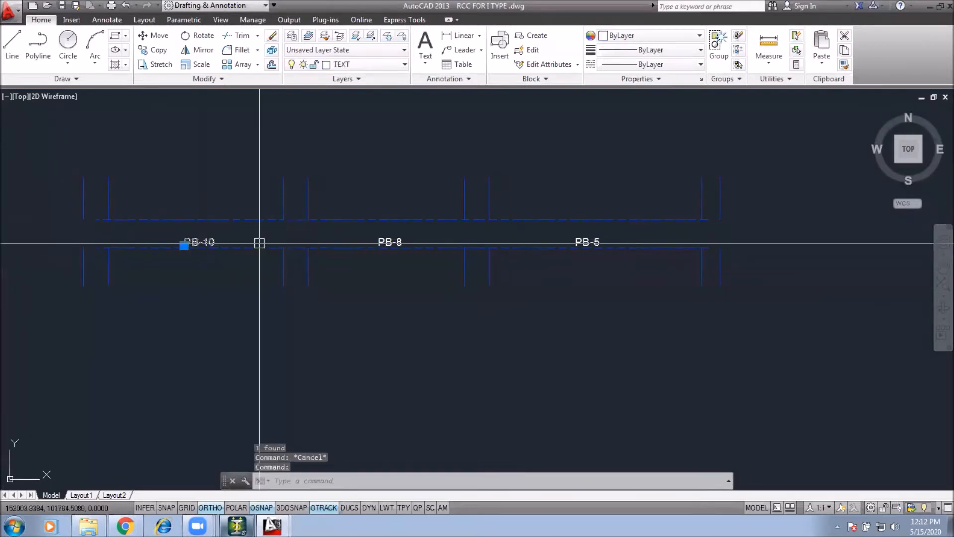
Step: Move the PB-10, PB-8 and PB-5 labels down below the beam strip
left_click(592, 241)
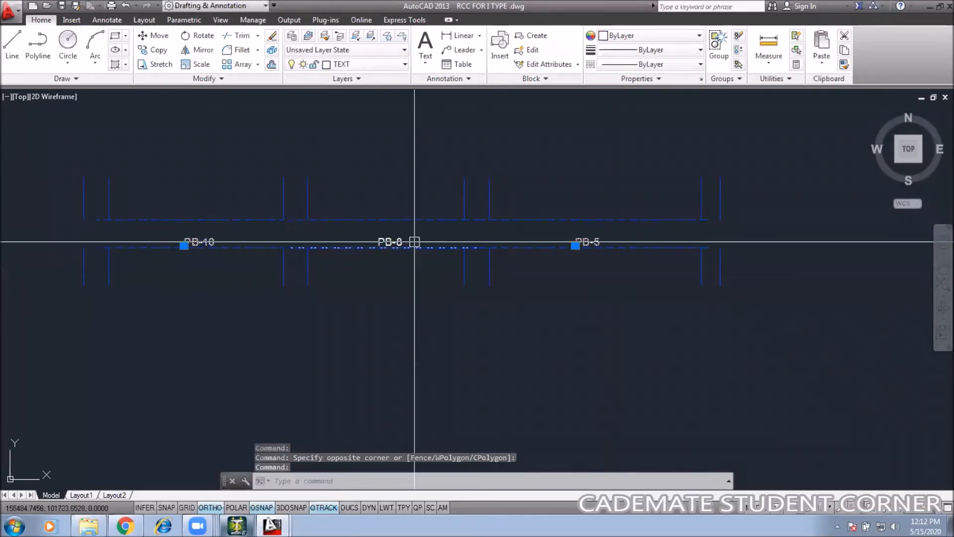
middle_click_drag(415, 326, 432, 262)
type("m")
key("Return")
left_click(414, 220)
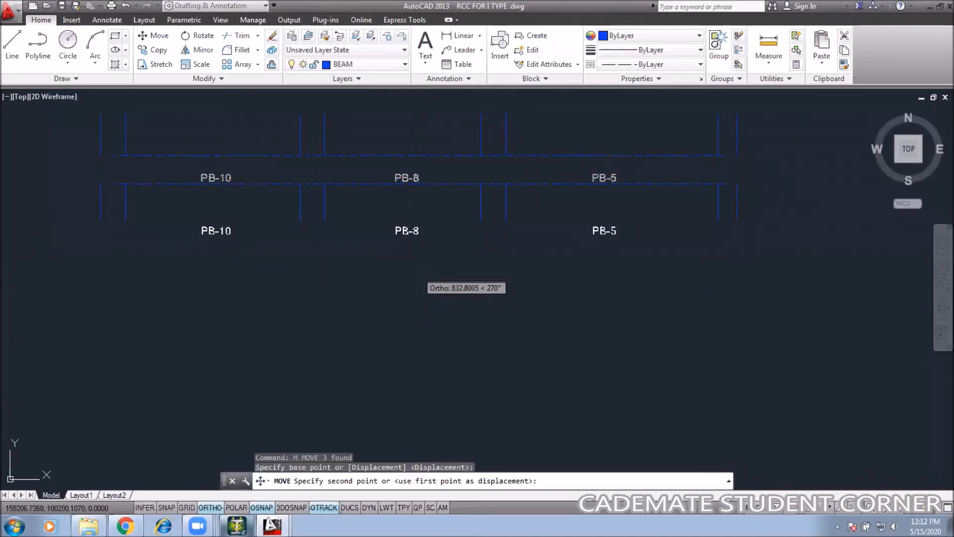
left_click(411, 285)
key("Escape")
Step: Stretch the broken outer column lines at both ends of the strip so each runs continuously
key("Escape")
middle_click_drag(388, 215, 411, 258)
key("Escape")
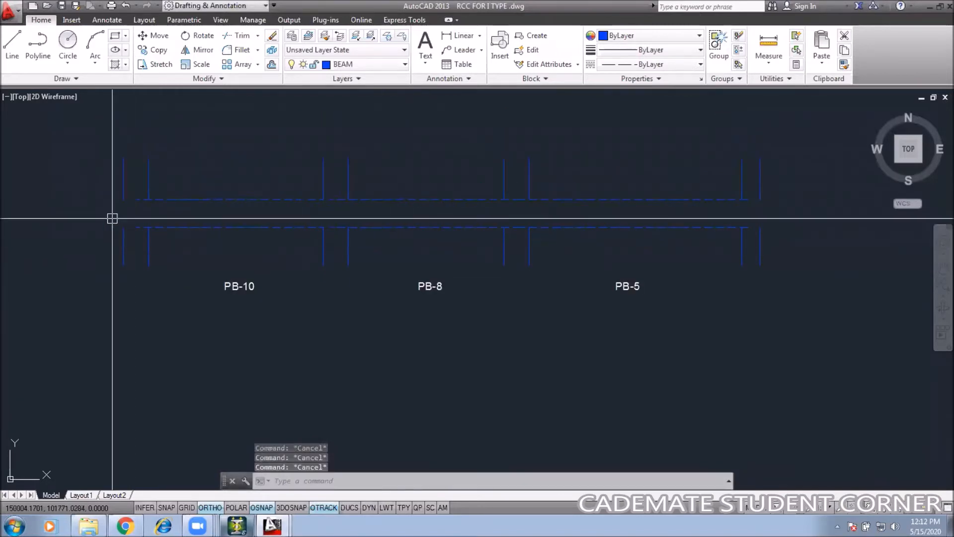
scroll(117, 214, "up", 2)
left_click(138, 186)
left_click(99, 260)
left_click(128, 235)
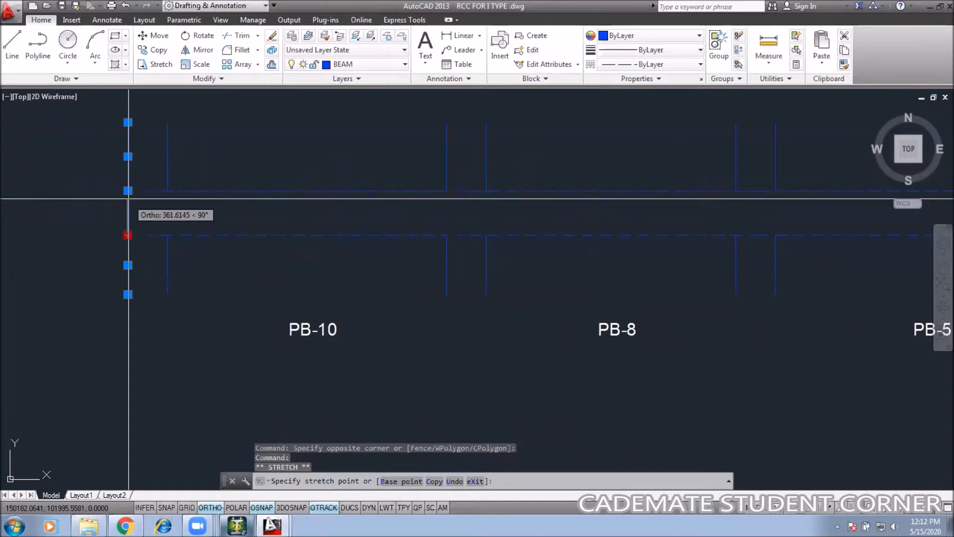
left_click(128, 191)
key("Escape")
middle_click_drag(801, 276, 389, 275)
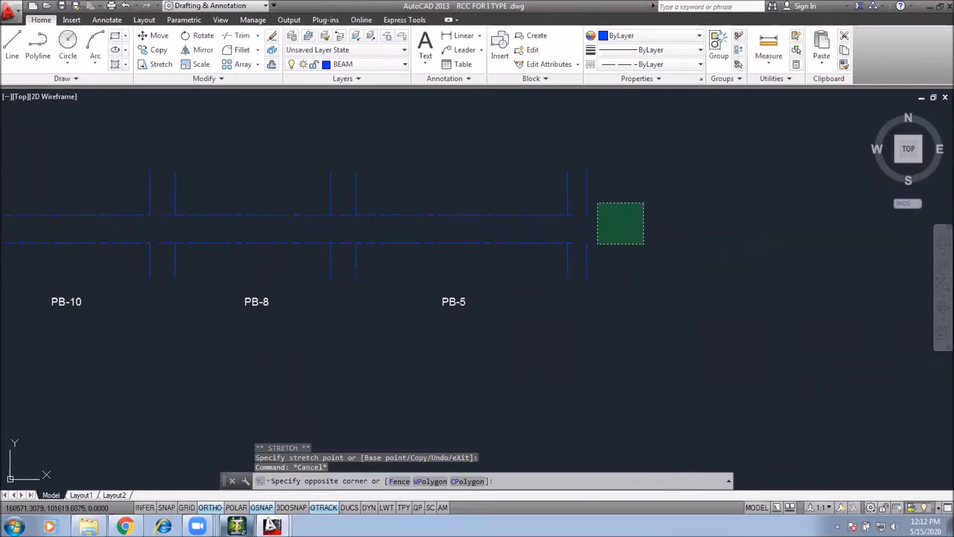
left_click(583, 245)
left_click(586, 243)
left_click(586, 215)
key("Escape")
key("Escape")
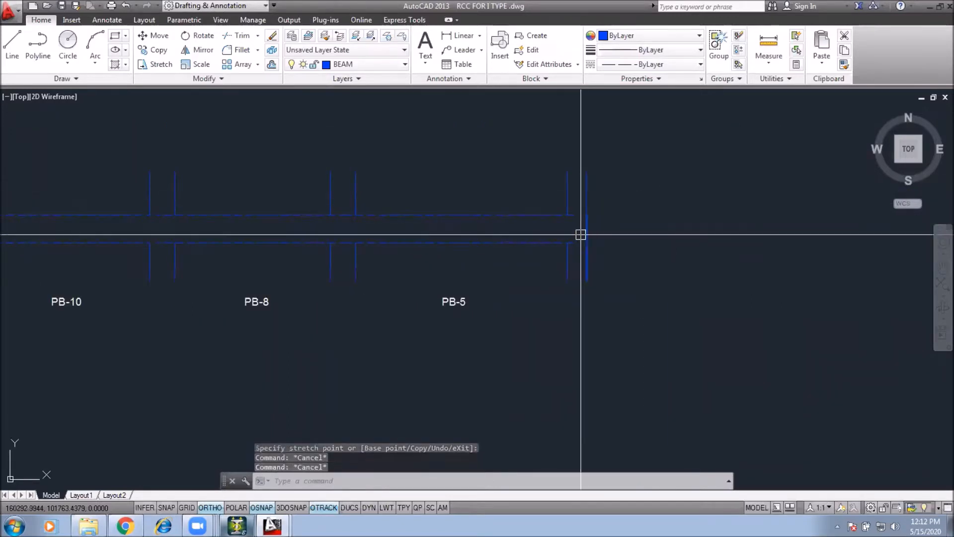
type("tr")
key("Return")
scroll(579, 220, "up", 4)
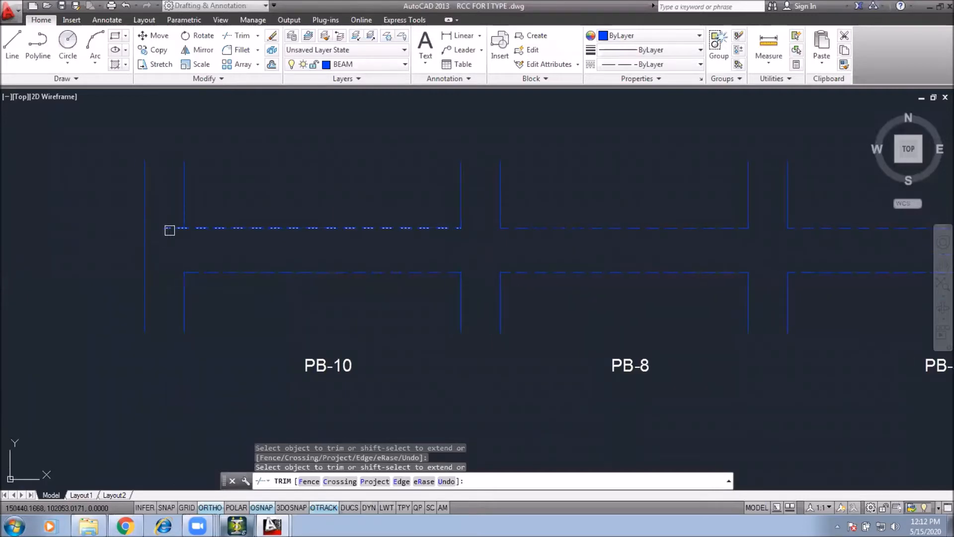
key("Escape")
Step: Match the strip's lines to the properties of the column outline in the RCC plinth beam detail
type("ma")
key("Return")
scroll(556, 288, "down", 8)
scroll(556, 288, "up", 3)
scroll(565, 267, "down", 3)
scroll(591, 448, "up", 8)
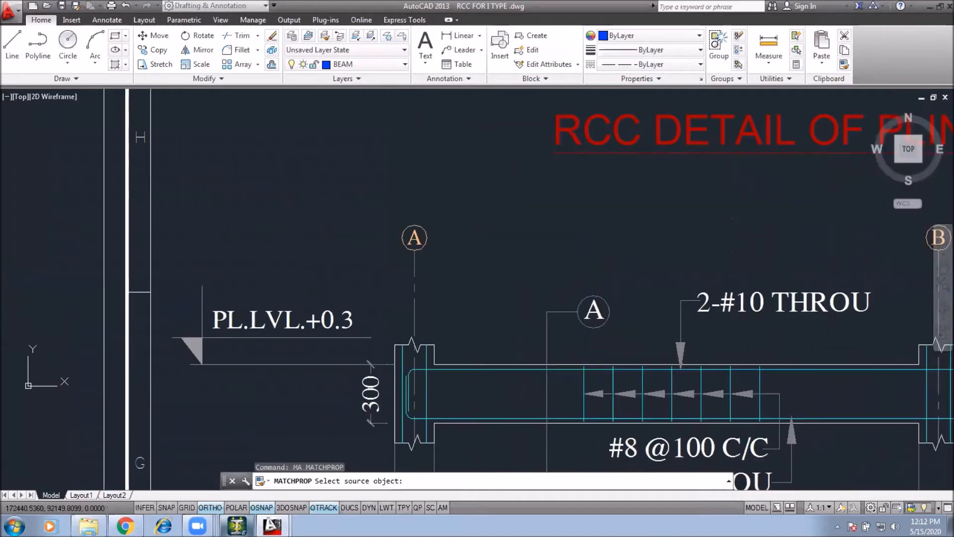
scroll(426, 342, "up", 4)
left_click(415, 333)
scroll(384, 288, "down", 6)
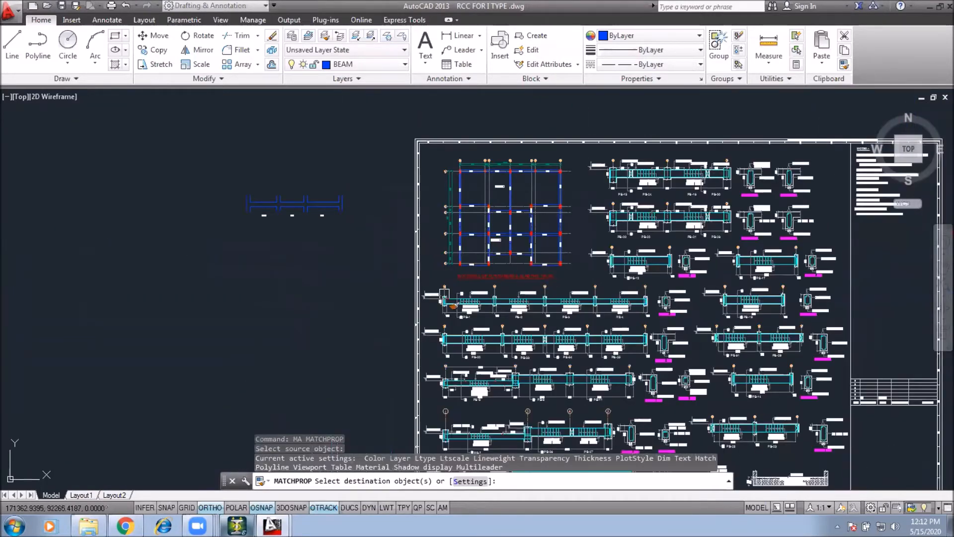
scroll(426, 230, "up", 3)
left_click(508, 206)
left_click(194, 269)
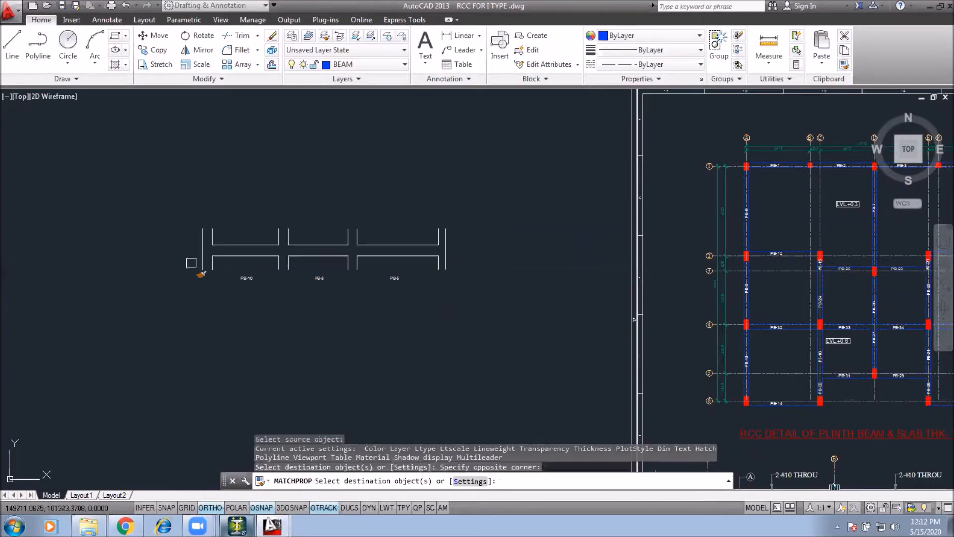
key("Escape")
Step: Copy the column break symbol from the RCC detail onto the tops of the four column positions in the strip
scroll(597, 342, "up", 8)
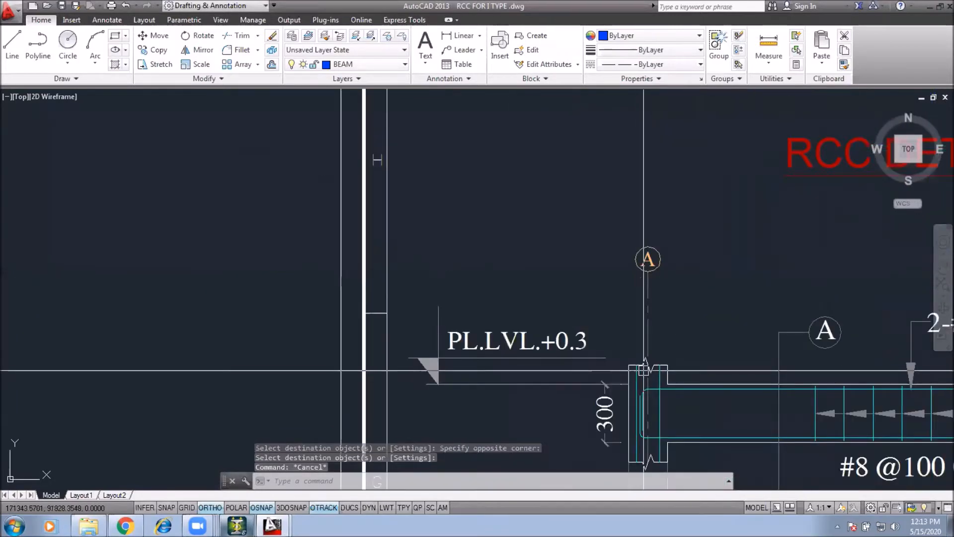
left_click(596, 342)
left_click(820, 386)
type("C")
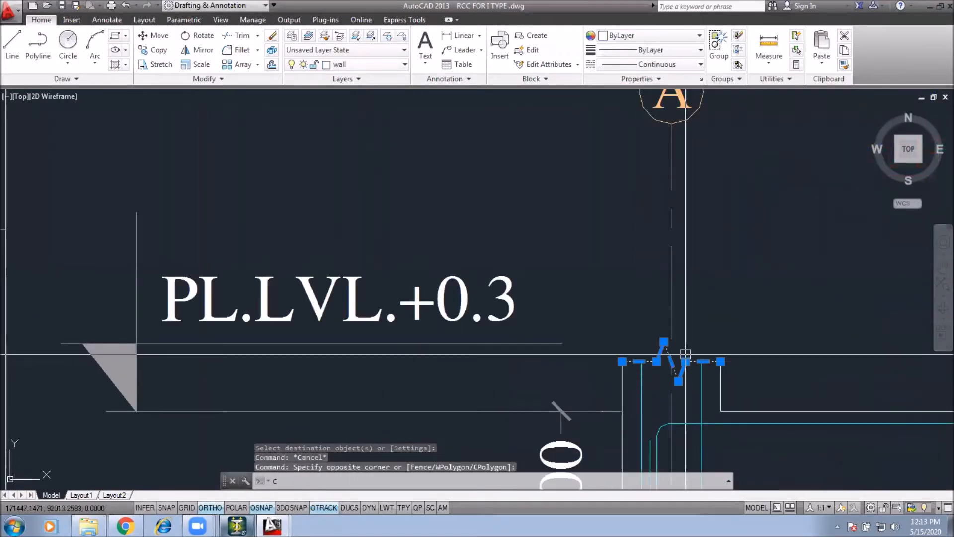
type("P")
key("Return")
left_click(720, 361)
scroll(715, 396, "down", 9)
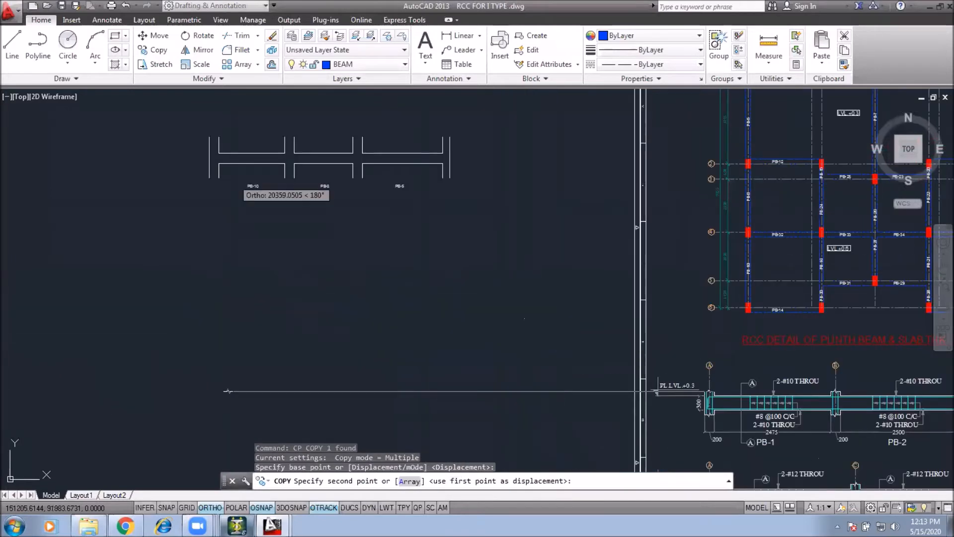
scroll(217, 151, "up", 4)
left_click(221, 118)
middle_click_drag(317, 198, 294, 239)
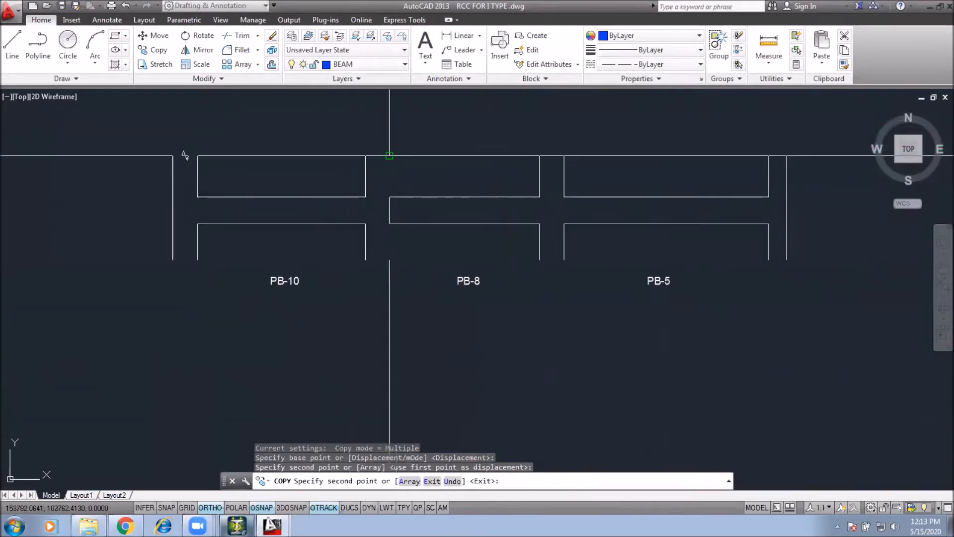
left_click(389, 156)
left_click(564, 156)
middle_click_drag(787, 156, 615, 182)
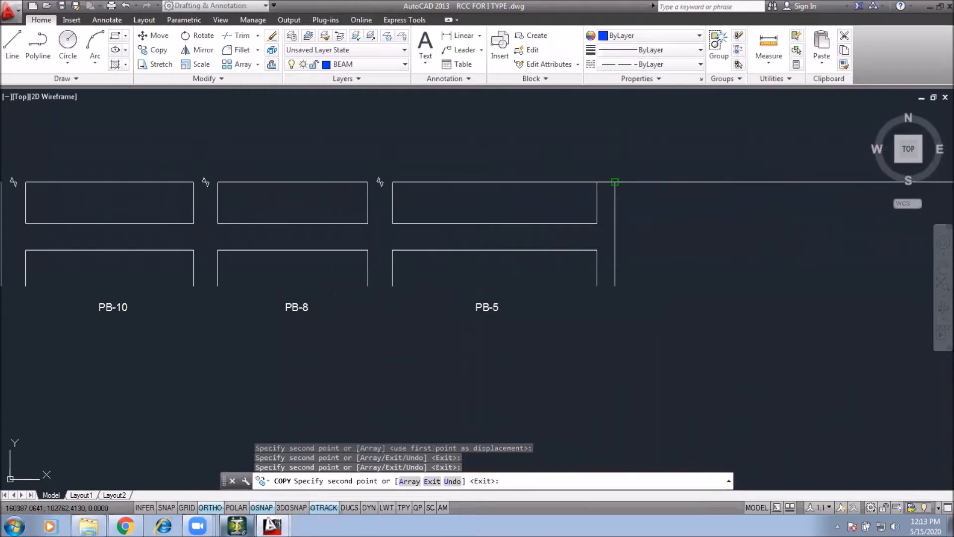
left_click(616, 182)
key("Escape")
key("Escape")
Step: Move the last break symbol slightly to align it with the right end column
left_click(557, 158)
left_click(674, 203)
scroll(632, 183, "up", 4)
type("m")
key("Return")
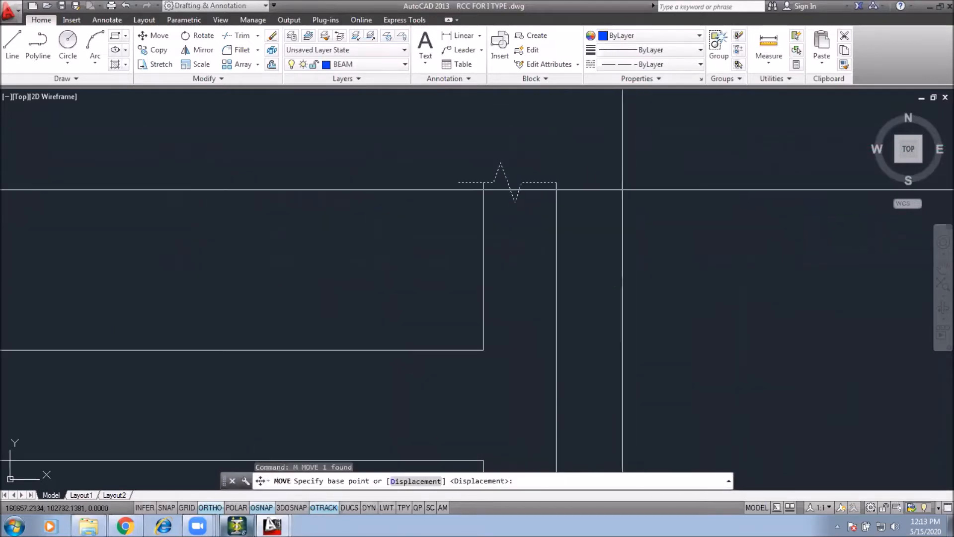
left_click(611, 199)
left_click(624, 201)
Step: Mirror the four top break symbols about a horizontal line to the bottom of the columns, keeping the originals
scroll(663, 226, "down", 7)
left_click(230, 189)
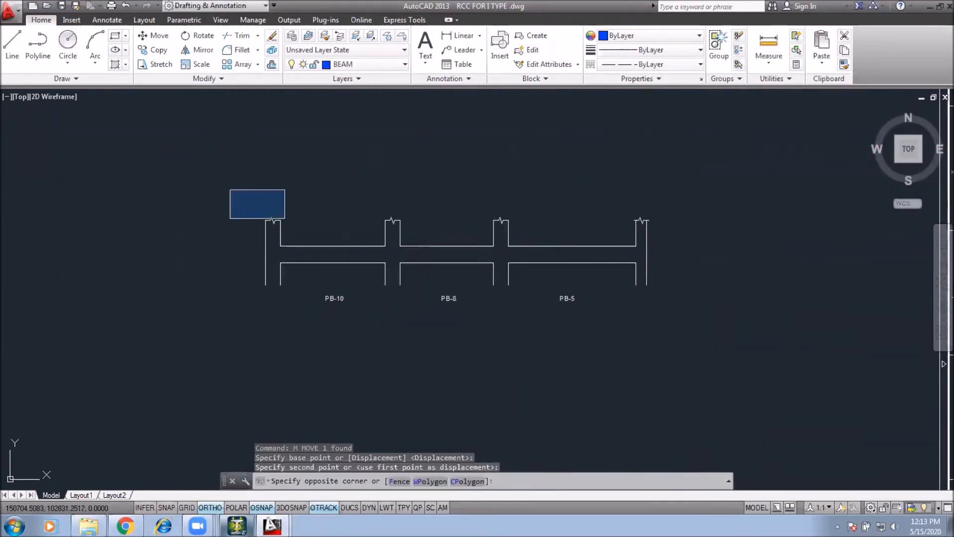
left_click(697, 235)
type("mi")
key("Return")
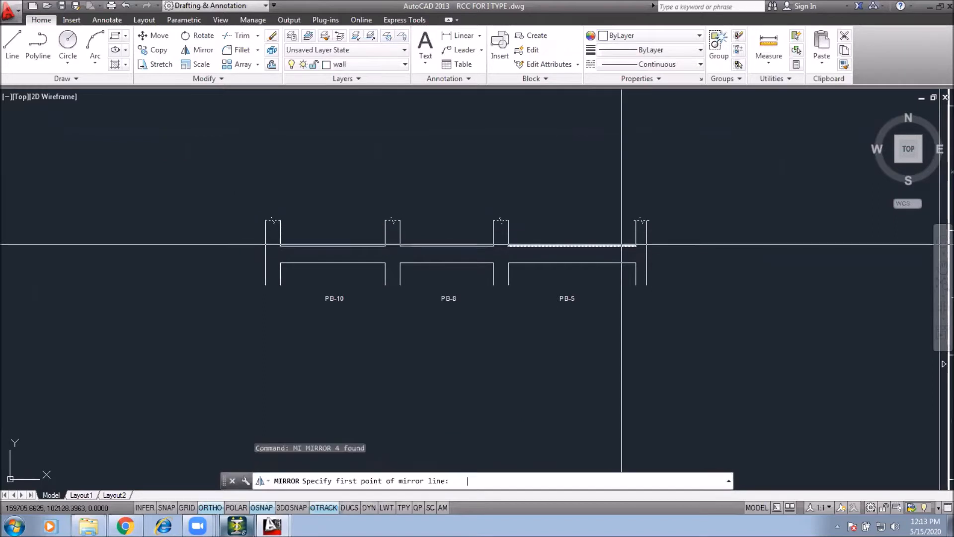
left_click(647, 254)
left_click(684, 261)
key("Return")
left_click(243, 274)
left_click(686, 298)
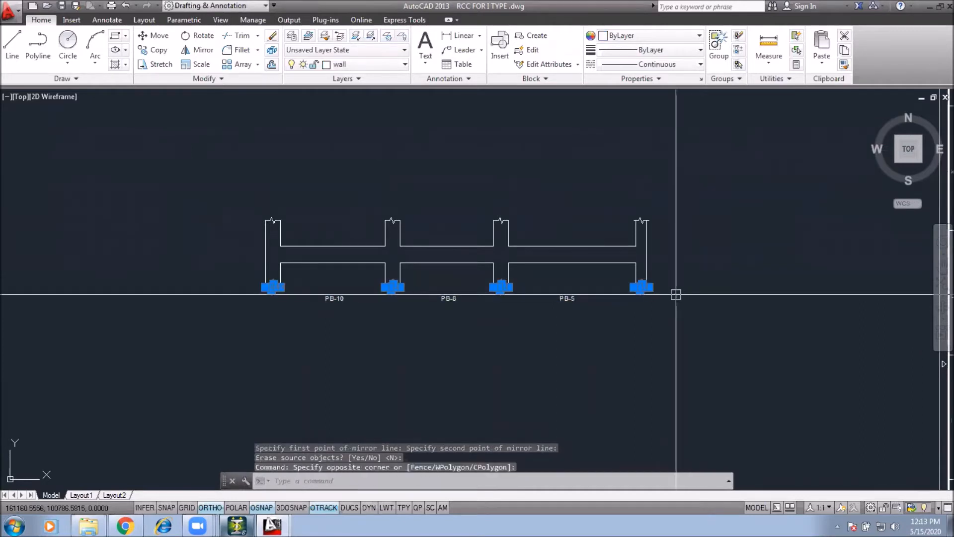
type("m")
key("Return")
scroll(644, 293, "up", 5)
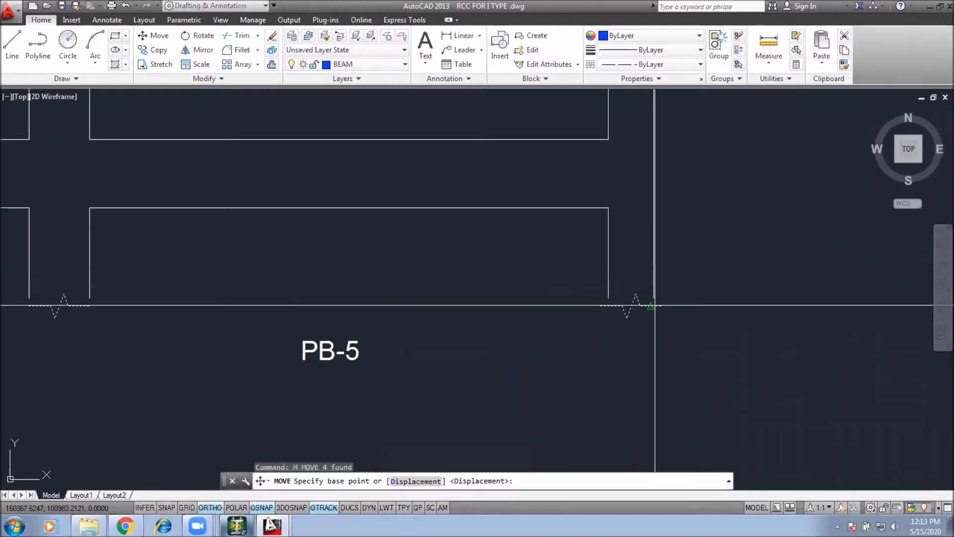
scroll(648, 304, "up", 4)
left_click(657, 287)
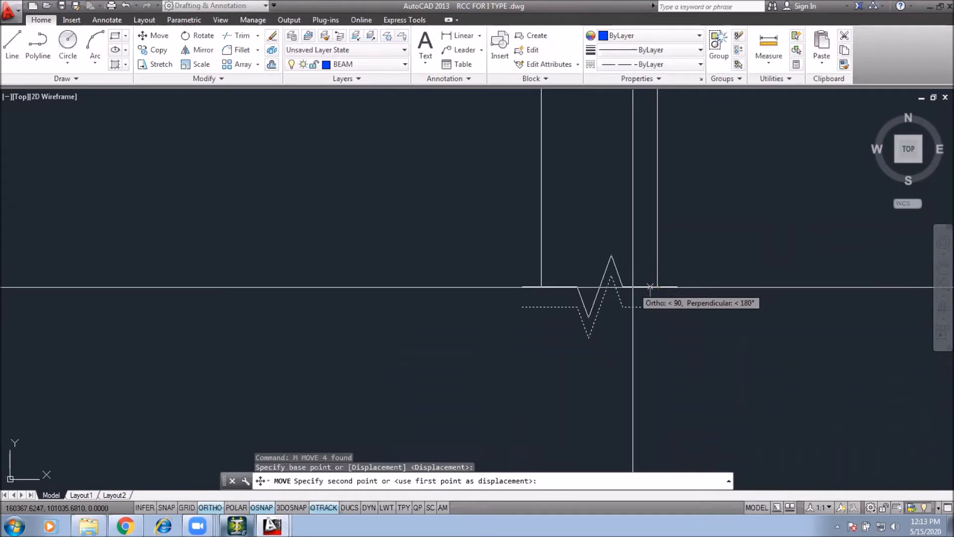
key("Escape")
scroll(656, 318, "down", 6)
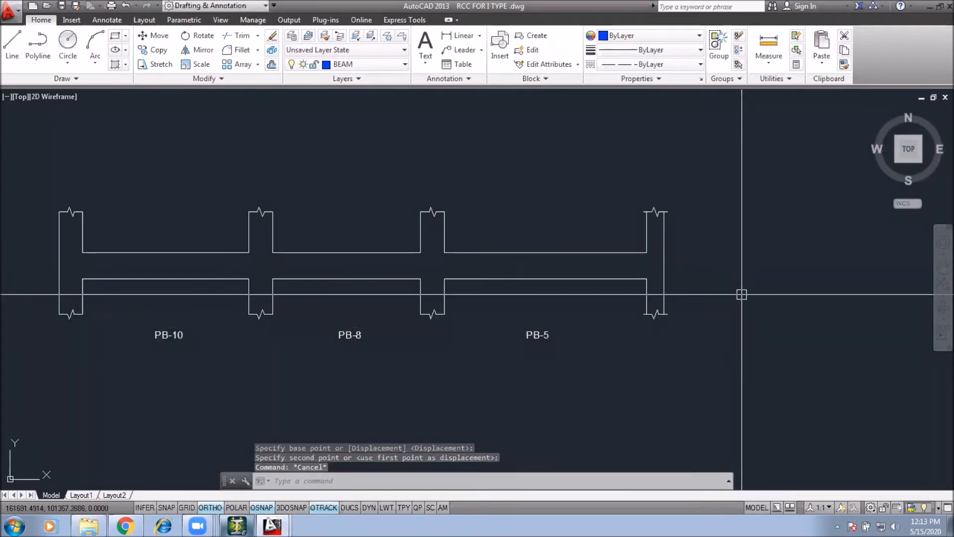
key("Escape")
left_click(767, 294)
middle_click_drag(585, 403, 644, 372)
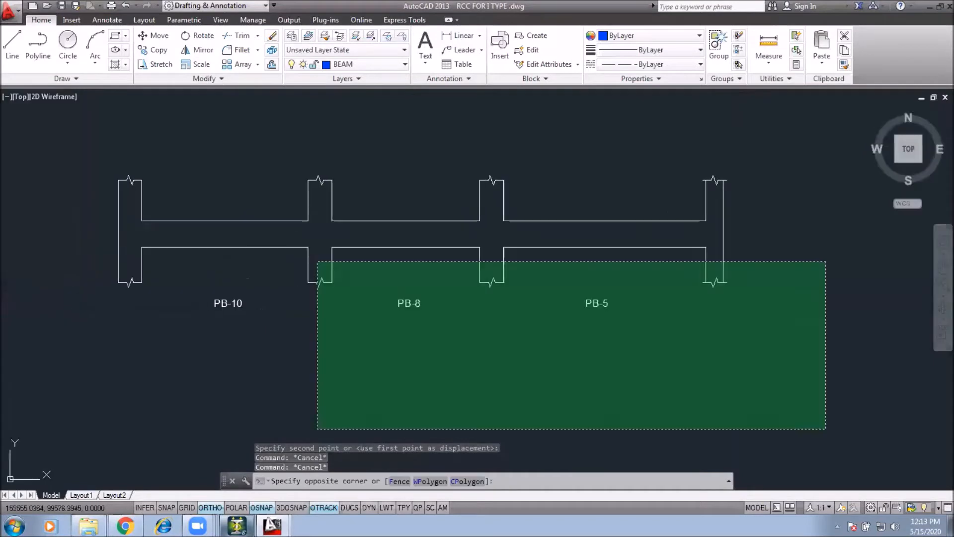
key("Escape")
middle_click_drag(476, 320, 465, 348)
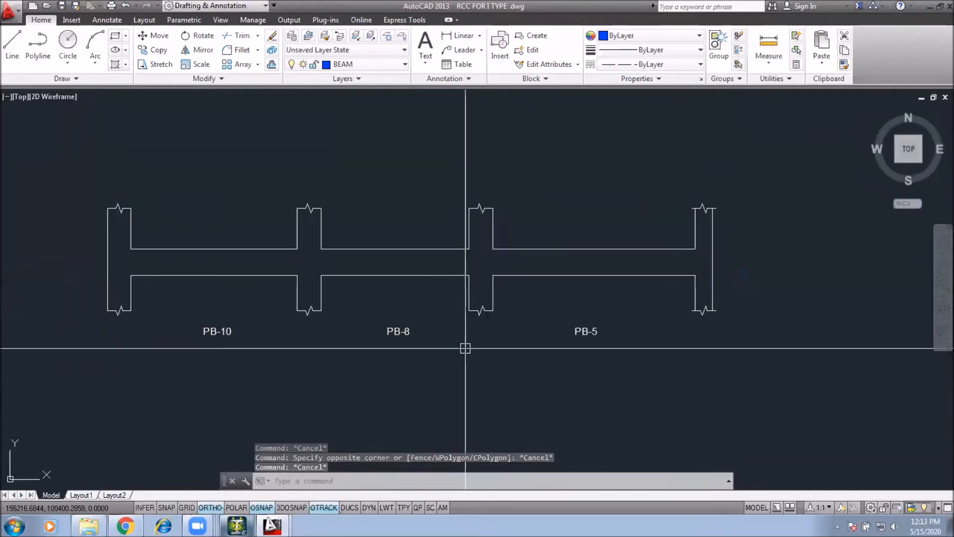
scroll(530, 307, "down", 4)
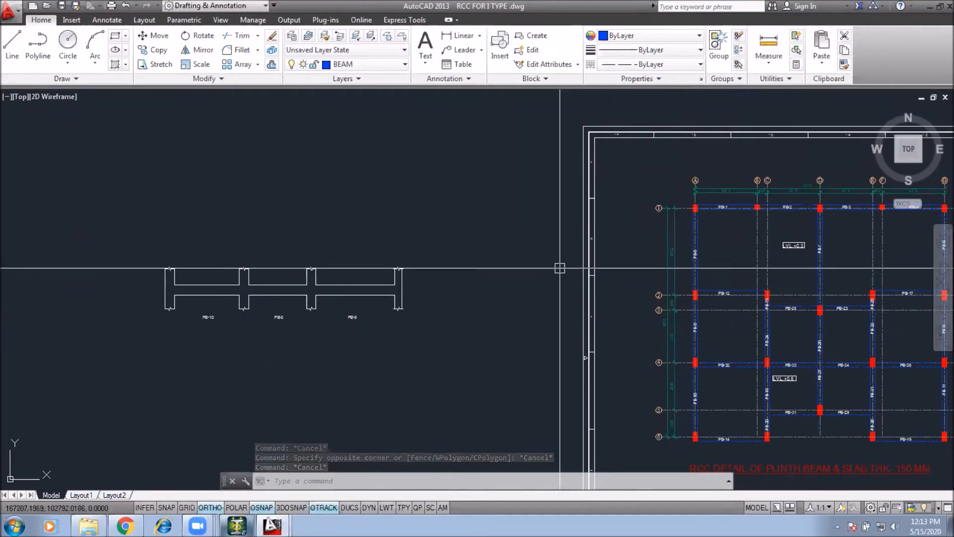
scroll(264, 249, "up", 3)
scroll(252, 246, "down", 3)
scroll(575, 217, "up", 3)
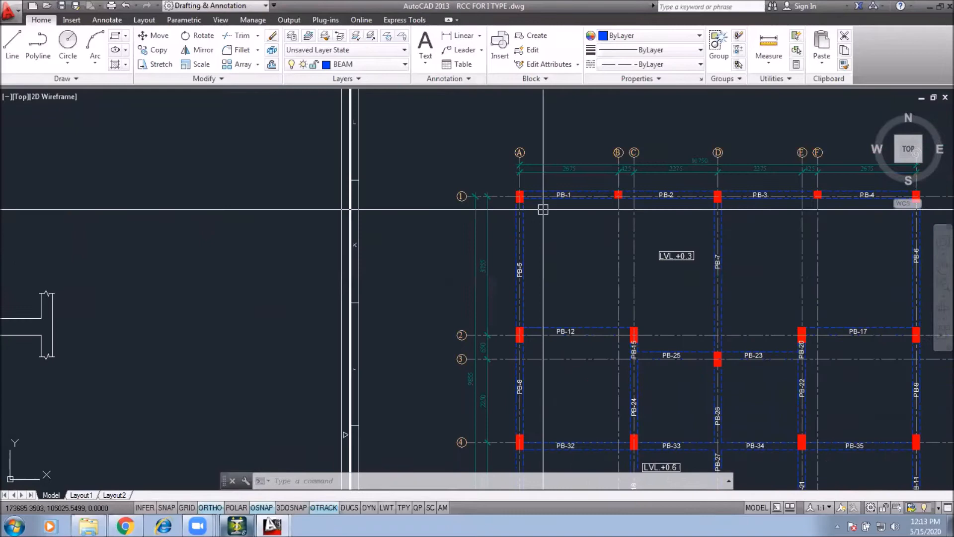
middle_click_drag(467, 315, 584, 291)
middle_click_drag(343, 305, 488, 300)
middle_click_drag(276, 309, 380, 303)
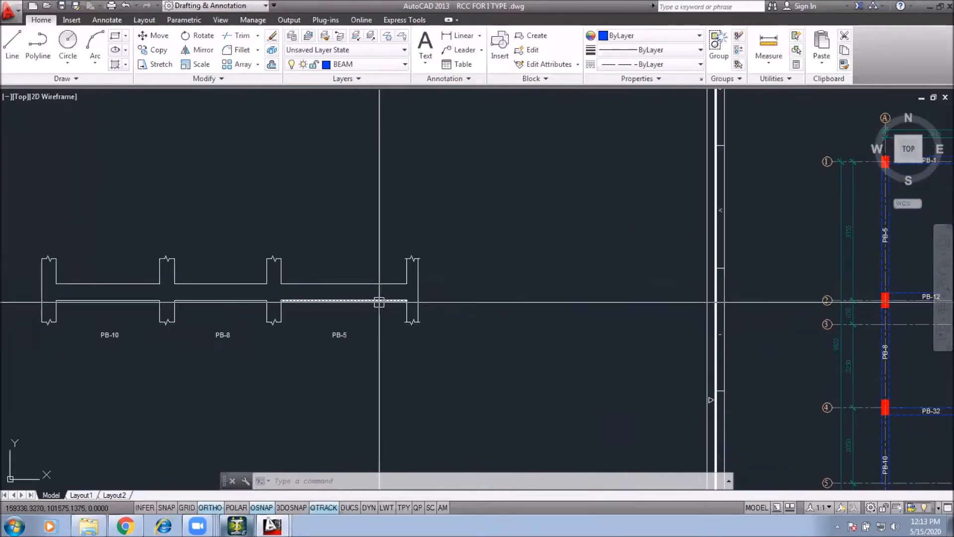
middle_click_drag(326, 320, 408, 300)
scroll(412, 317, "down", 2)
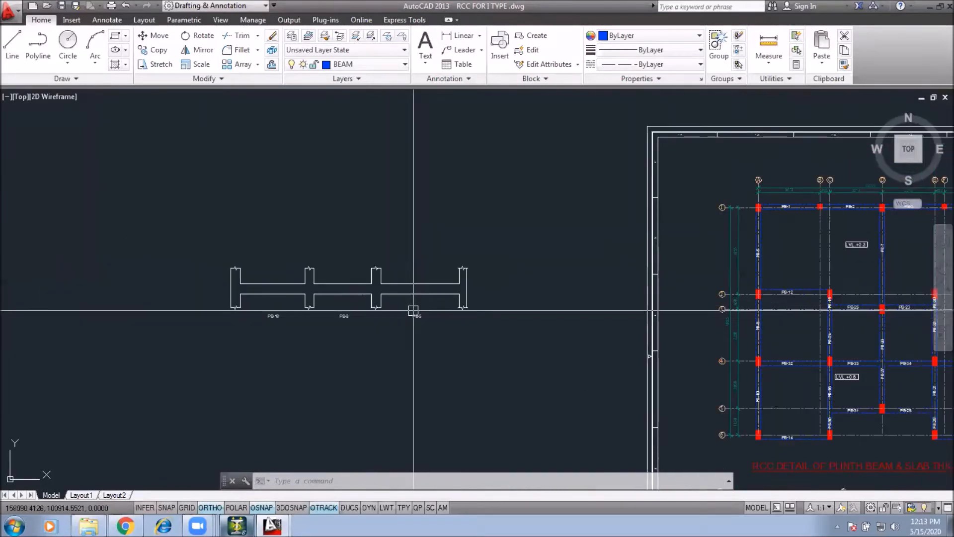
scroll(230, 303, "up", 4)
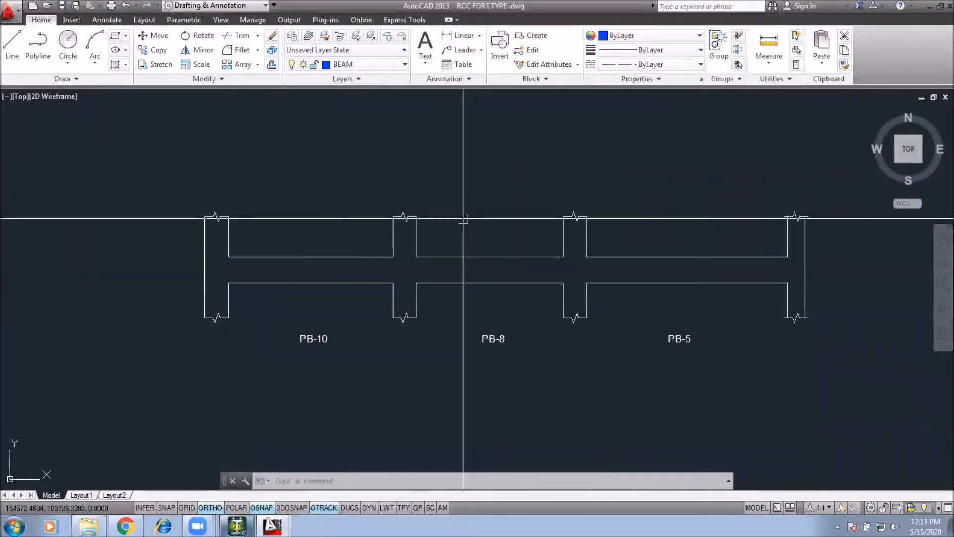
middle_click_drag(476, 200, 453, 243)
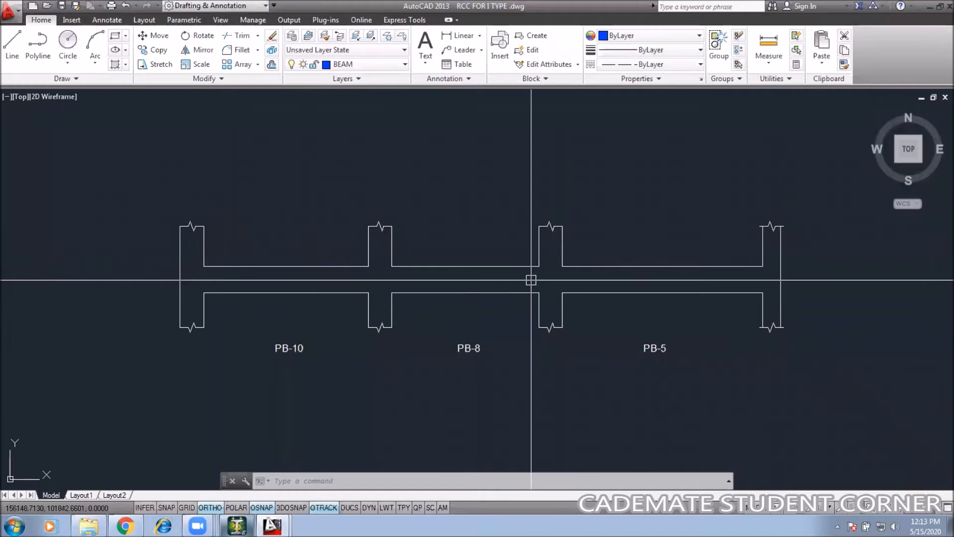
middle_click_drag(530, 281, 506, 247)
left_click(816, 152)
key("Escape")
key("Escape")
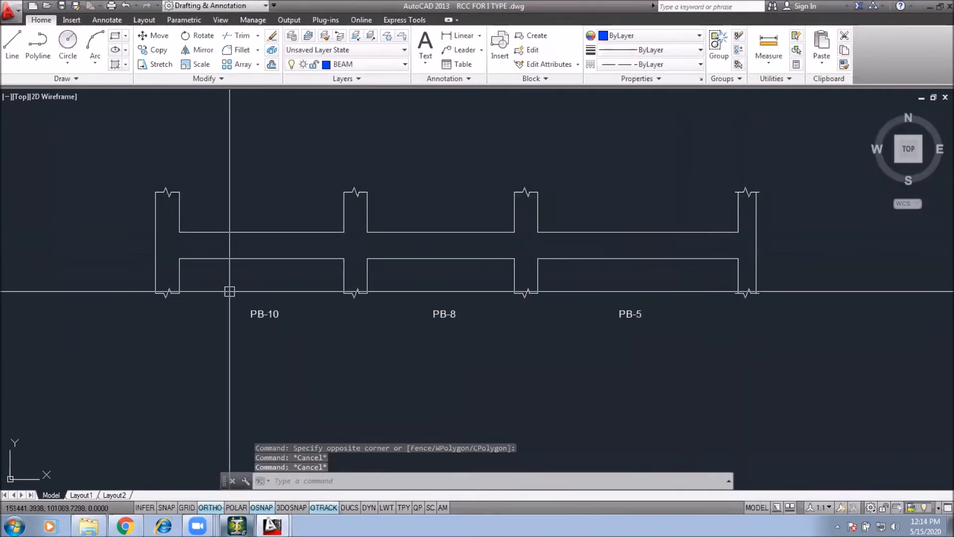
type("pl")
key("Return")
scroll(161, 261, "up", 4)
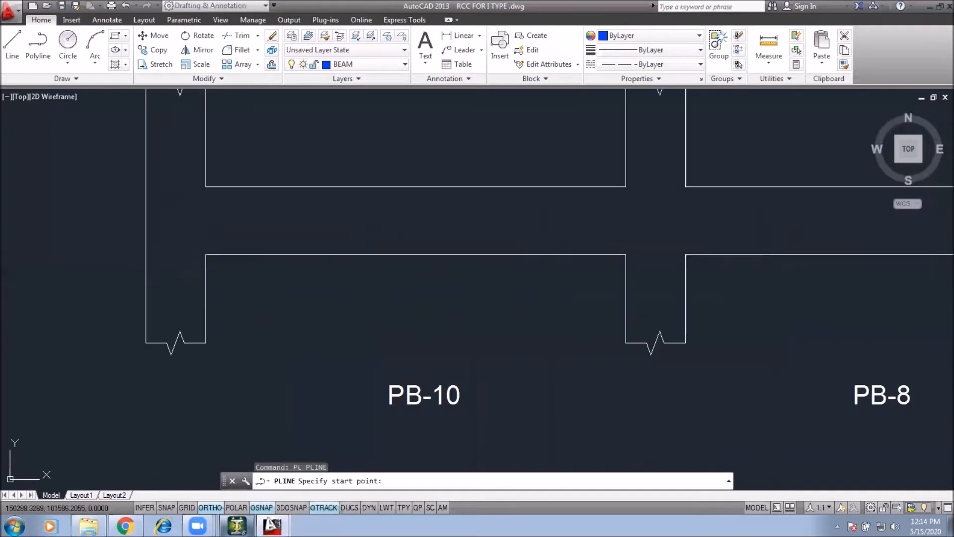
left_click(153, 209)
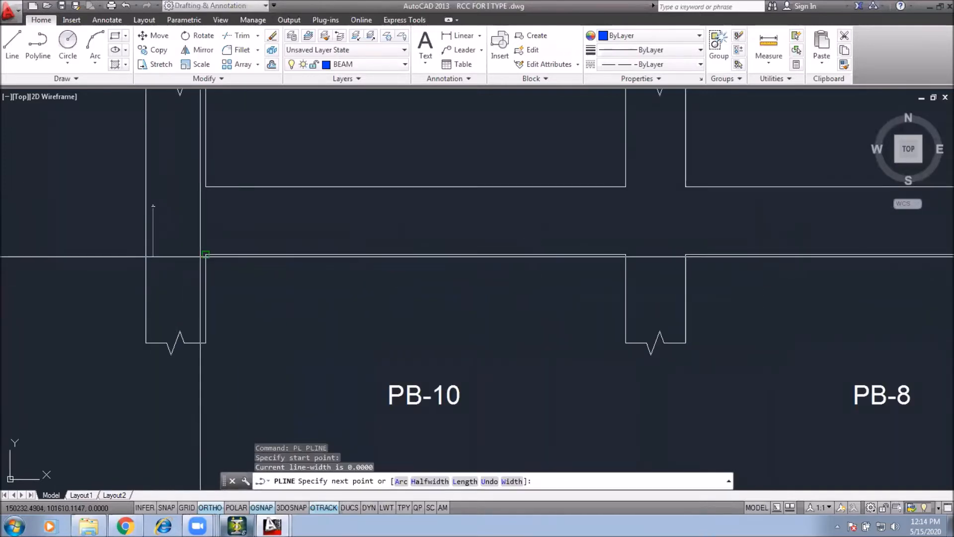
key("Escape")
Step: Offset the beam strip's top and bottom edges inward by 25 to mark the reinforcement lines
type("p")
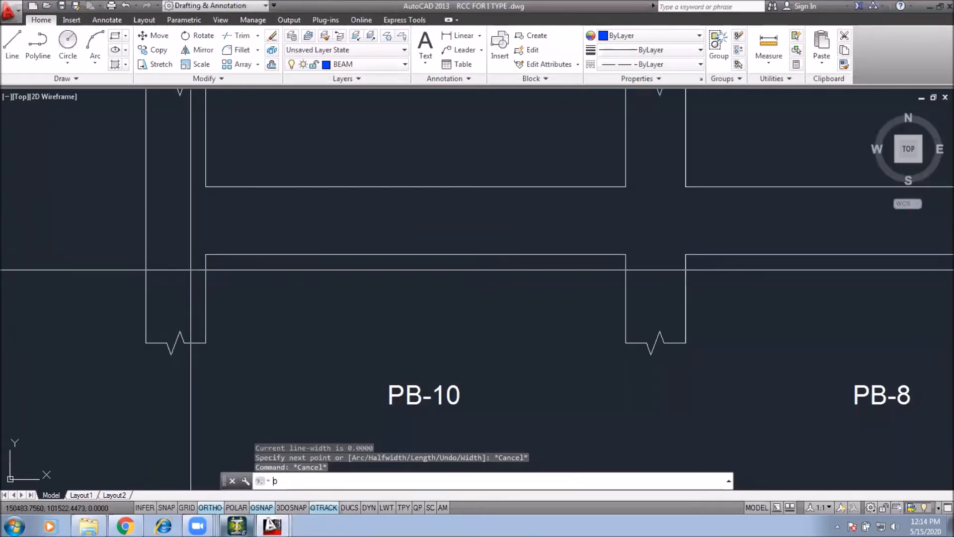
key("Return")
type("25")
key("Return")
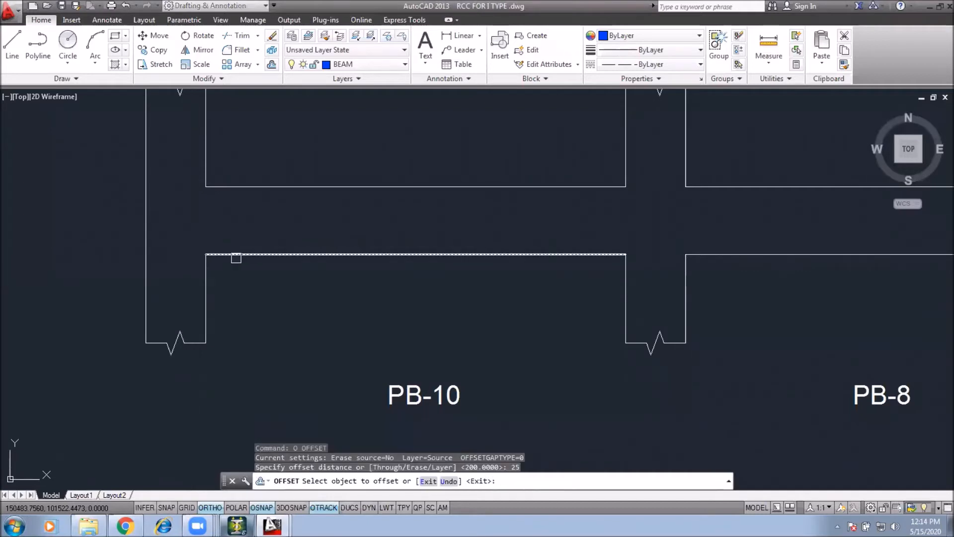
left_click(237, 255)
left_click(249, 227)
left_click(266, 187)
left_click(272, 222)
key("Escape")
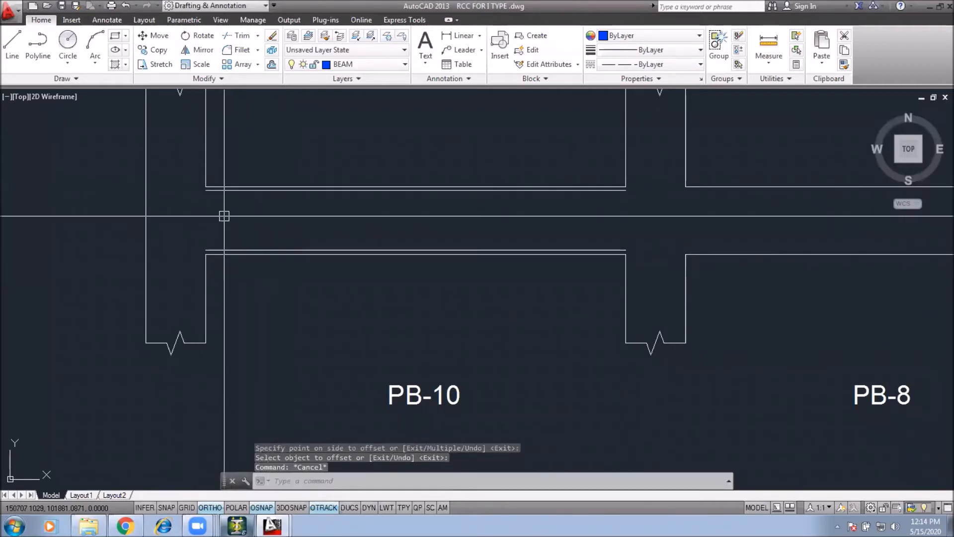
Step: Draw a polyline along the top offset line from the left column to the right end column and down
type("pl")
key("Return")
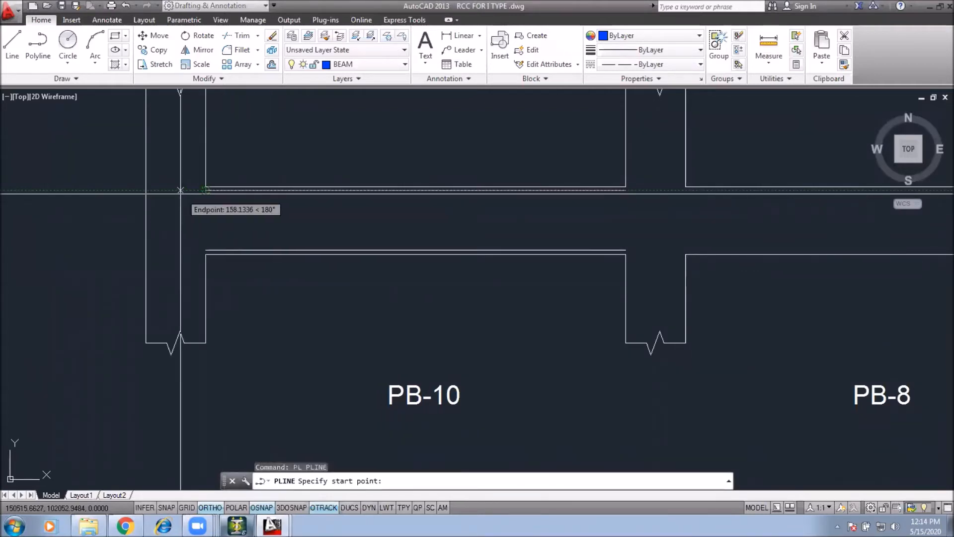
left_click(162, 190)
scroll(194, 228, "down", 3)
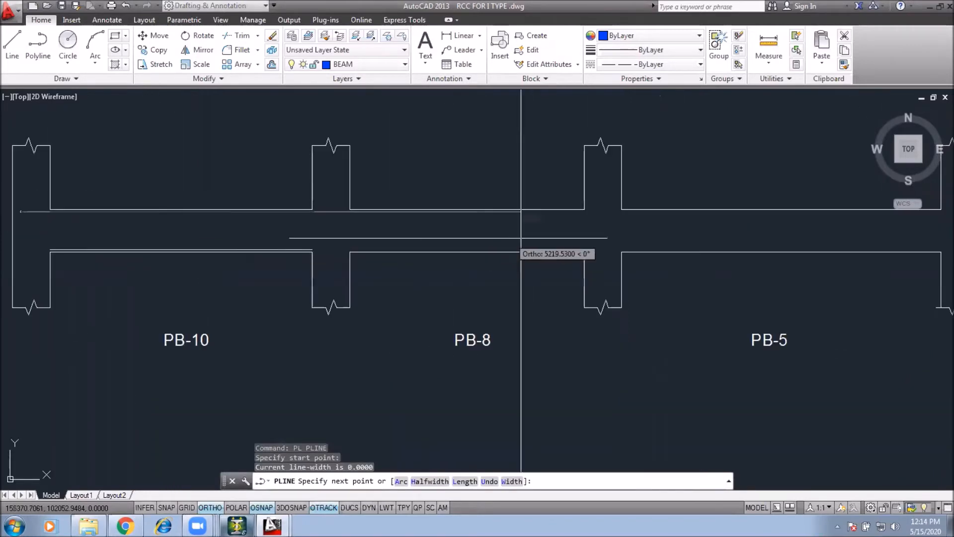
scroll(644, 218, "up", 2)
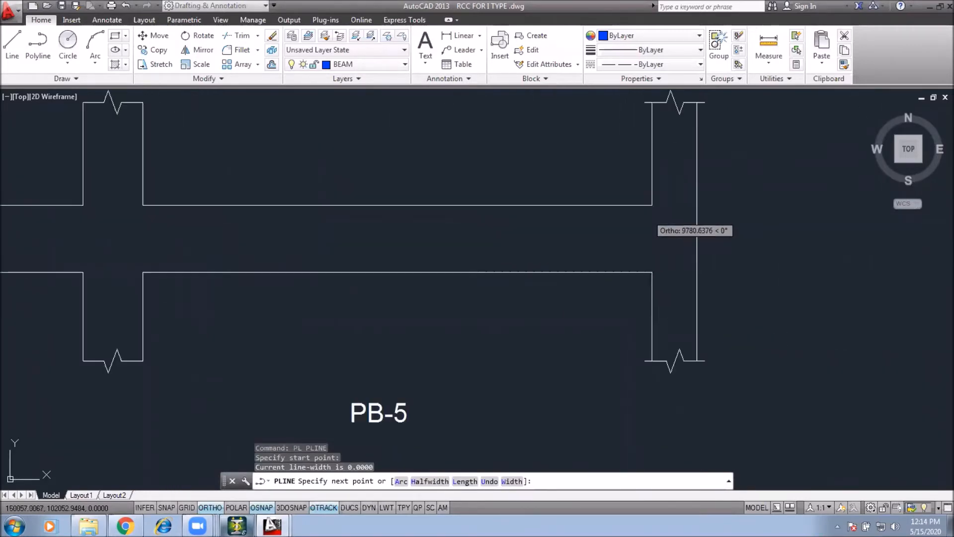
left_click(688, 209)
left_click(692, 252)
key("Escape")
key("Escape")
Step: Draw a short vertical polyline down from the top offset line at the beam's left end
scroll(550, 280, "down", 4)
middle_click_drag(472, 286, 705, 277)
scroll(276, 269, "up", 4)
key("Return")
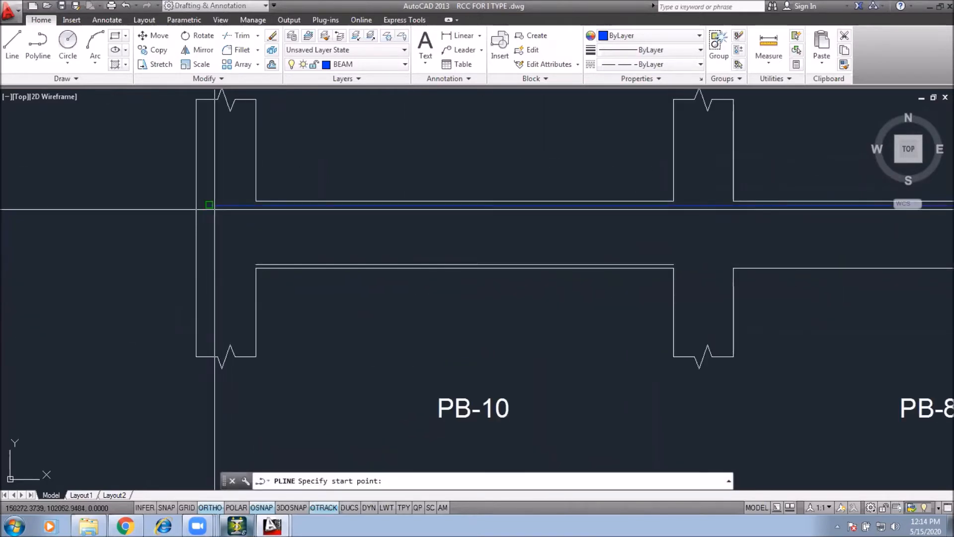
left_click(210, 205)
left_click(209, 232)
key("Escape")
key("Escape")
Step: Join the short left-end polyline to the long top polyline
left_click(217, 216)
left_click(208, 213)
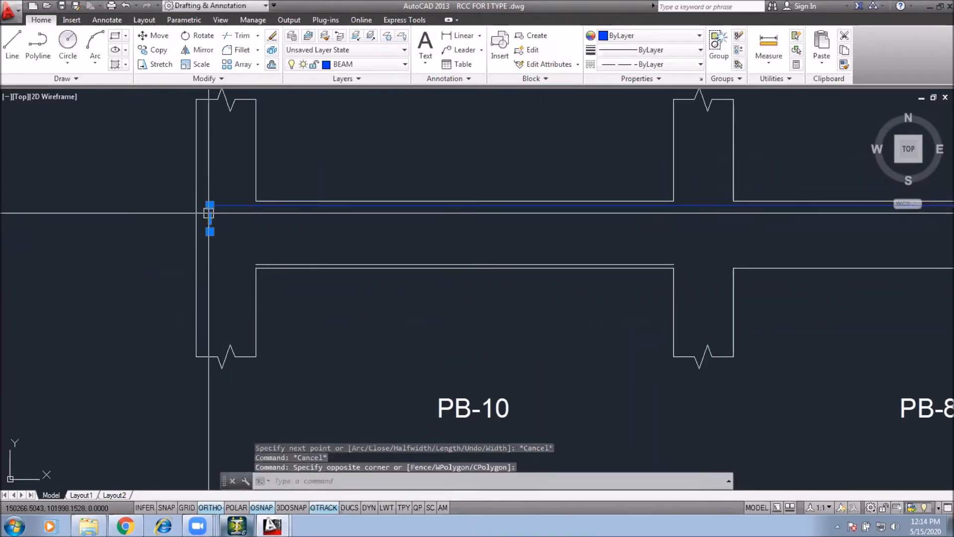
type("j")
key("Return")
left_click(217, 205)
scroll(199, 252, "down", 3)
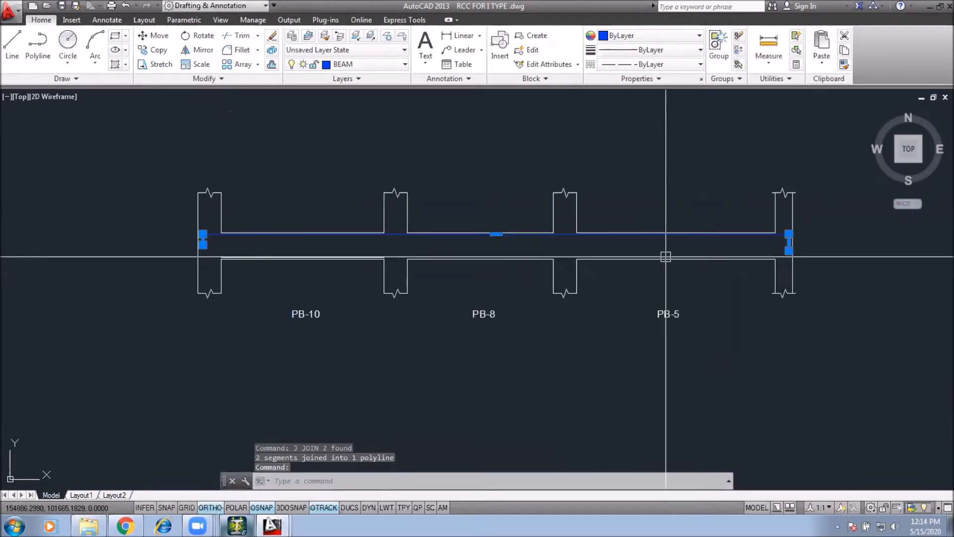
key("Escape")
key("Escape")
scroll(211, 261, "up", 2)
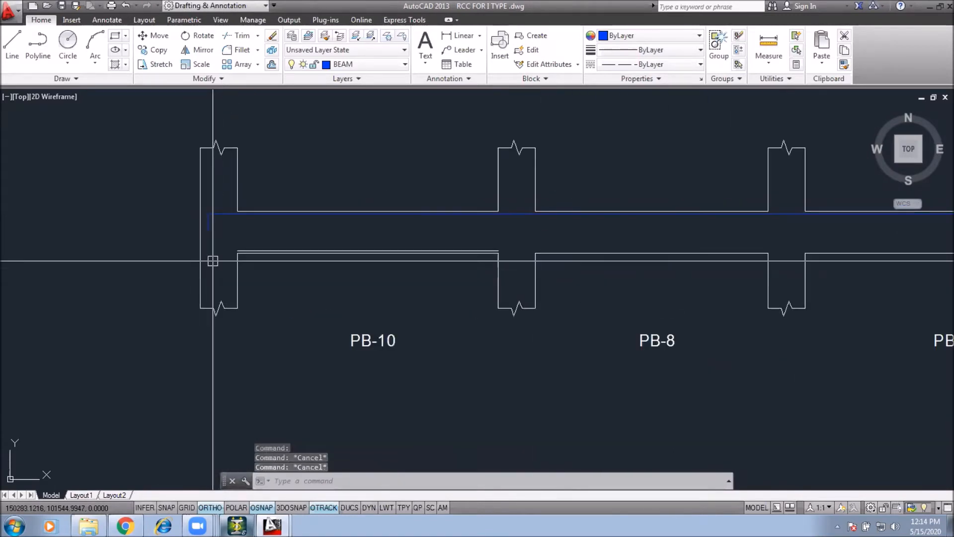
Step: Draw a line along the bottom offset line from the left column to the right end, then upward
type("l")
key("Return")
scroll(213, 260, "up", 3)
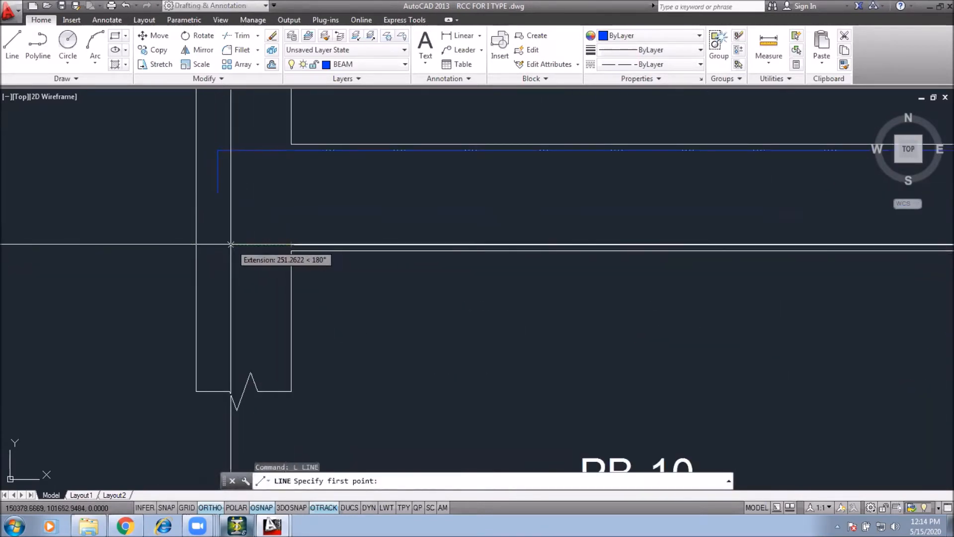
left_click(291, 245)
scroll(233, 241, "down", 4)
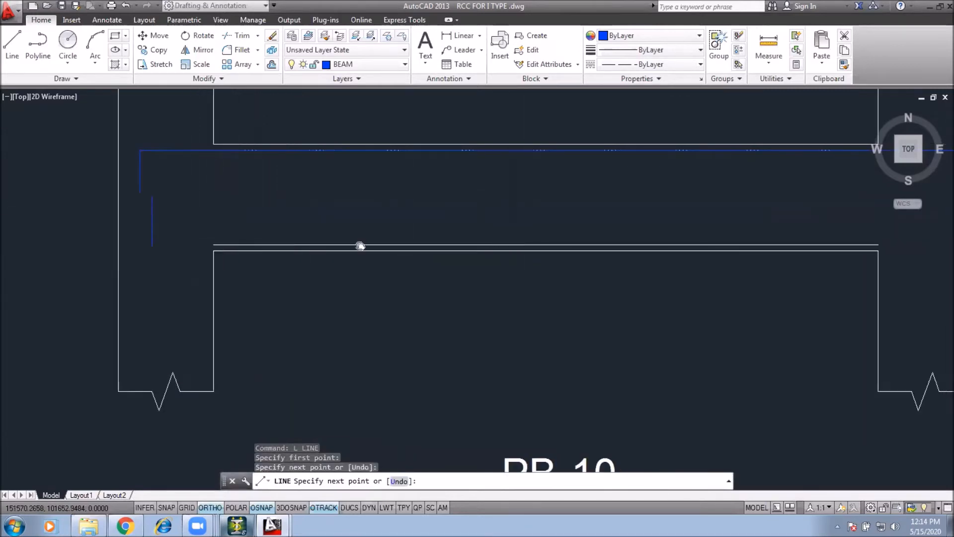
middle_click_drag(897, 274, 627, 278)
scroll(835, 268, "up", 4)
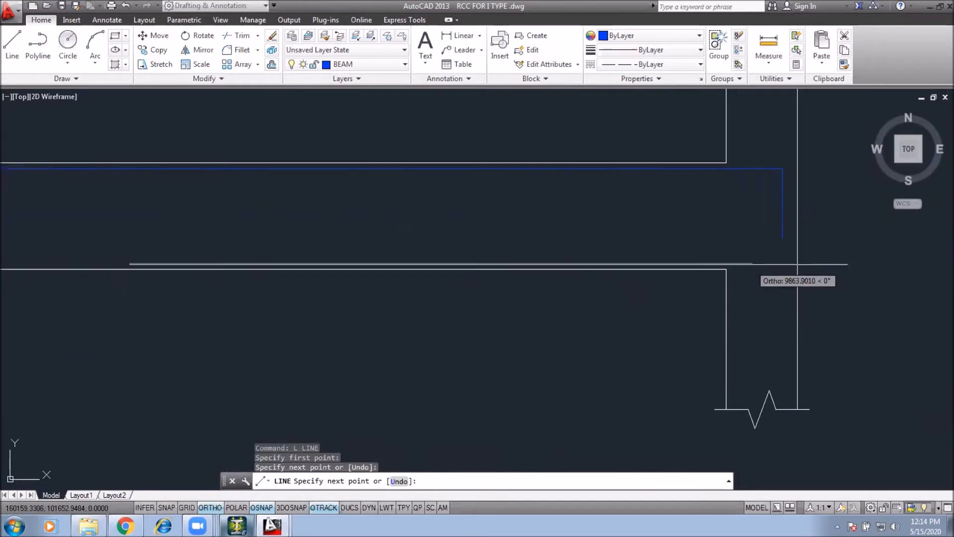
left_click(769, 265)
left_click(770, 205)
key("Escape")
Step: Erase the redundant offset line along the bottom of the beam strip
scroll(840, 265, "down", 6)
scroll(251, 273, "up", 2)
scroll(281, 251, "up", 5)
scroll(534, 277, "up", 1)
middle_click_drag(534, 278, 368, 279)
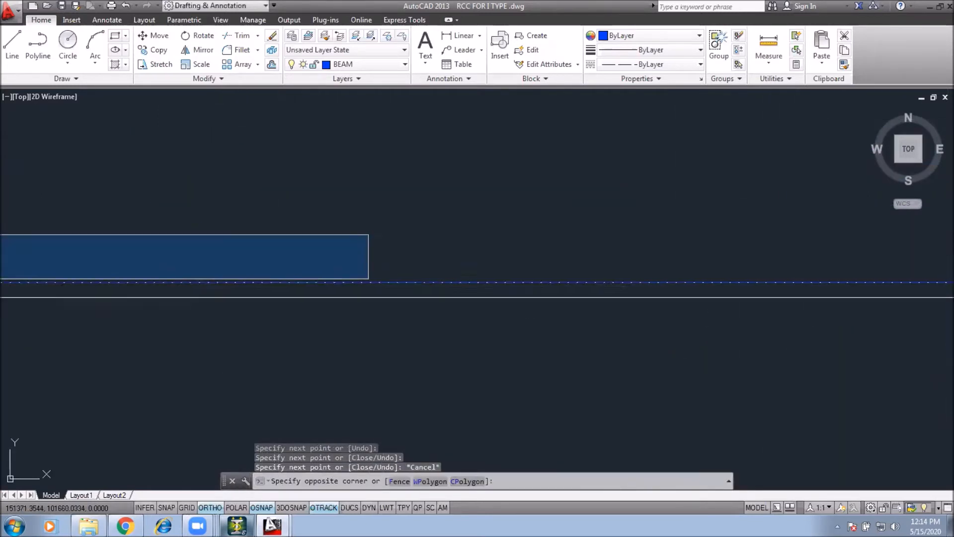
scroll(625, 290, "down", 2)
middle_click_drag(624, 290, 480, 290)
left_click(656, 289)
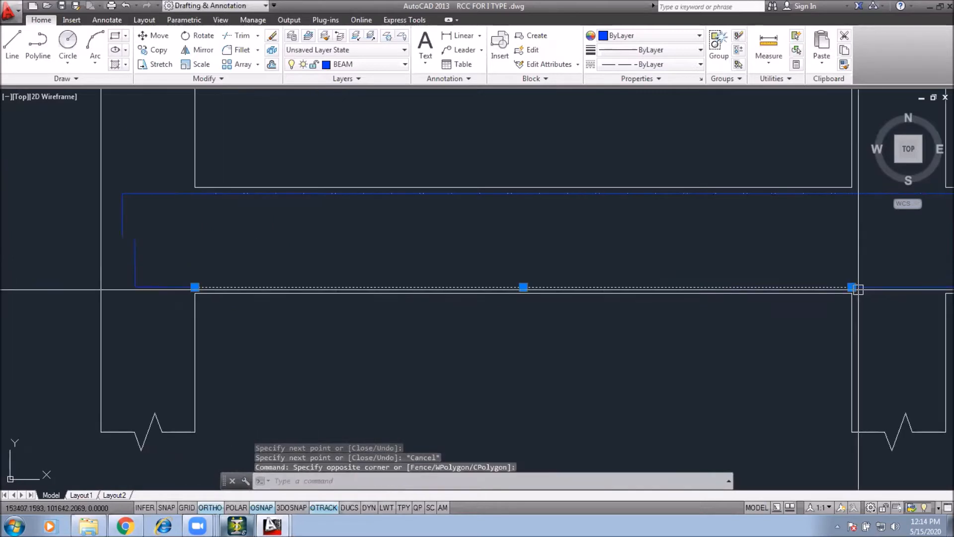
type("e")
key("Return")
scroll(172, 189, "up", 2)
scroll(223, 247, "down", 4)
left_click(202, 223)
left_click(701, 259)
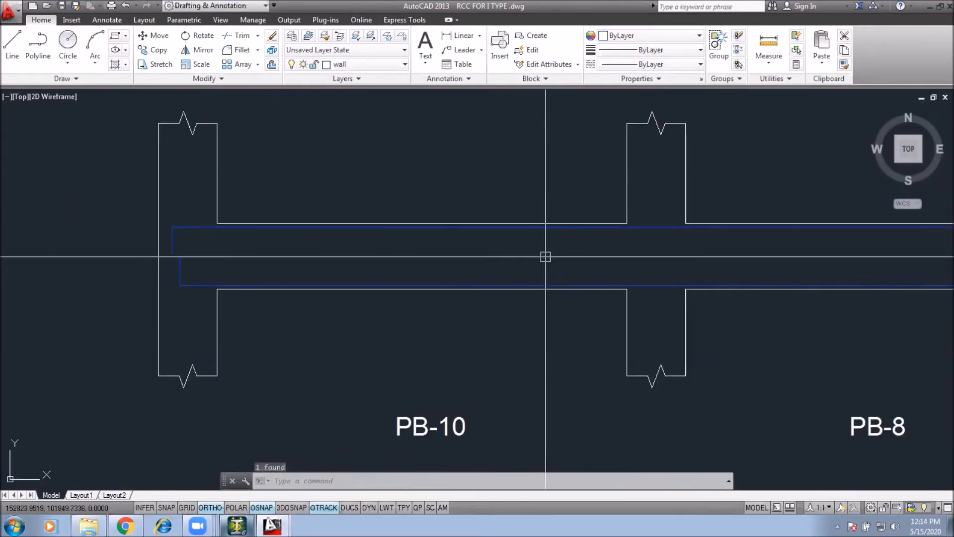
scroll(545, 256, "down", 3)
key("Escape")
key("Escape")
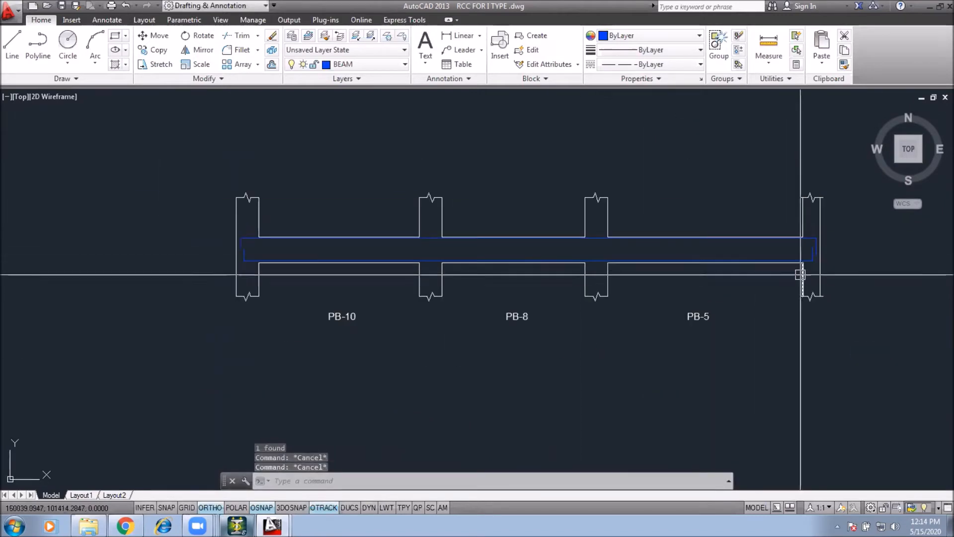
Step: Match the new bar lines in the beam strip to the properties of the cyan tor reinforcement line
type("MA")
key("Return")
scroll(438, 275, "down", 6)
middle_click_drag(671, 417, 704, 448)
scroll(654, 397, "up", 12)
left_click(723, 416)
scroll(731, 383, "down", 6)
middle_click_drag(348, 233, 735, 469)
scroll(459, 263, "up", 6)
left_click(465, 211)
left_click(463, 270)
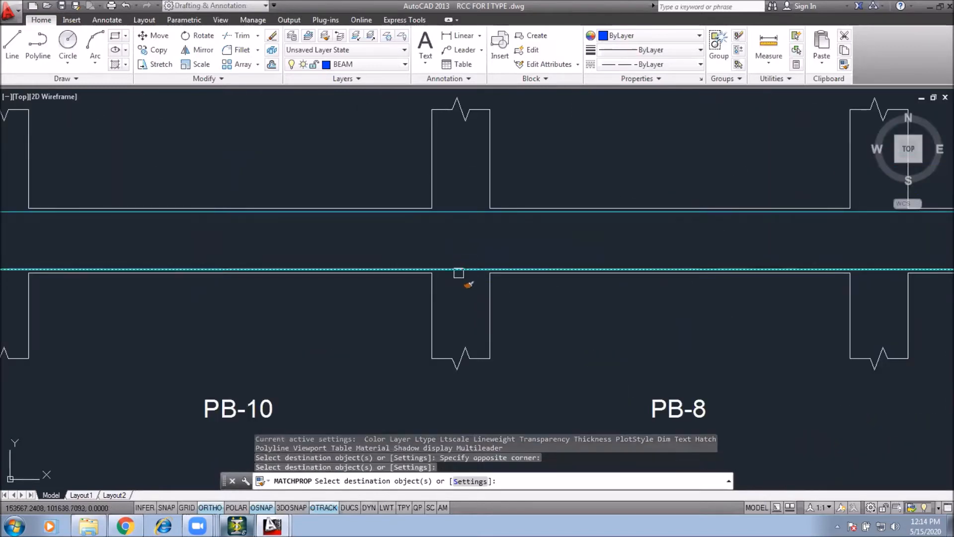
key("Escape")
Step: Match the left-end bar segment to the tor reinforcement line's properties
scroll(439, 266, "down", 4)
scroll(390, 259, "up", 2)
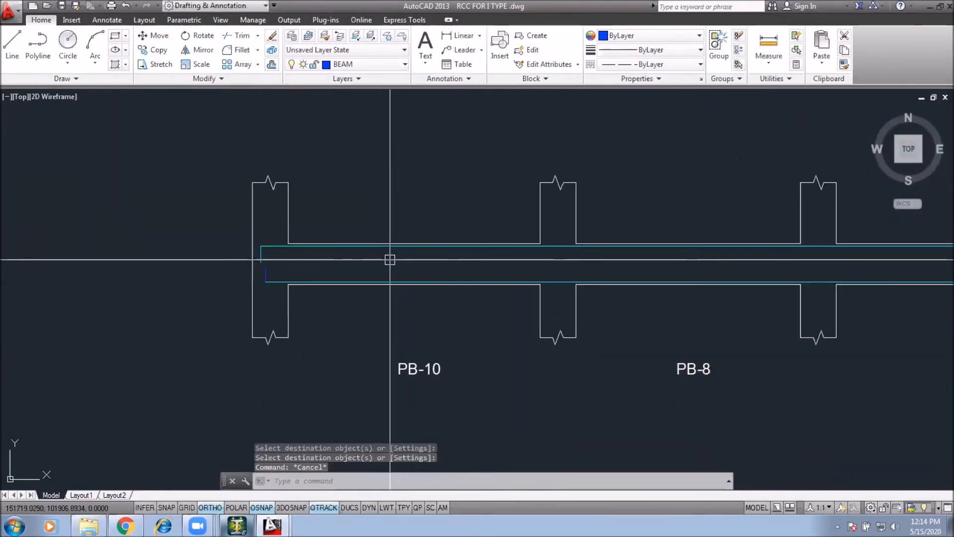
key("Return")
left_click(299, 283)
left_click(266, 278)
key("Return")
scroll(274, 281, "down", 4)
scroll(543, 281, "up", 4)
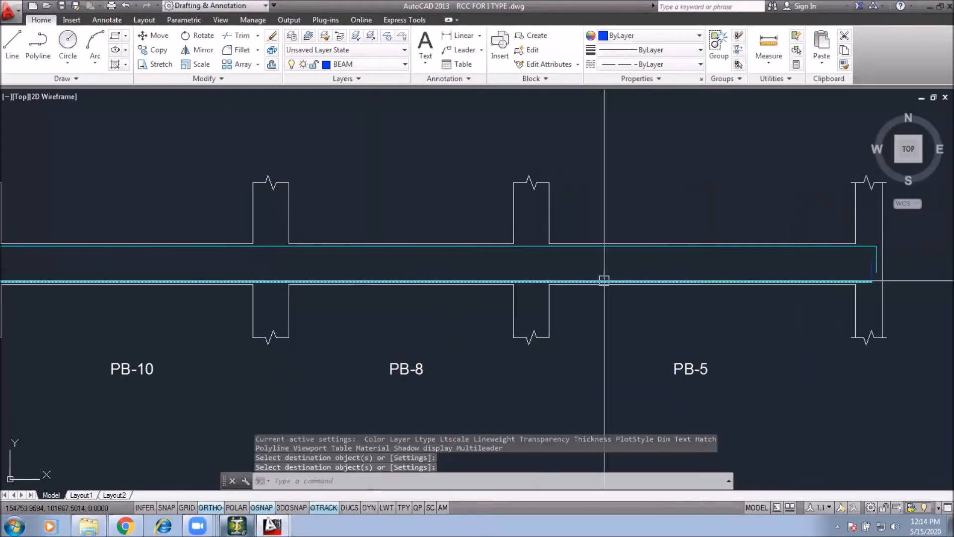
Step: Match the right-end vertical bar segment to the tor reinforcement line's properties
key("Return")
scroll(868, 284, "up", 4)
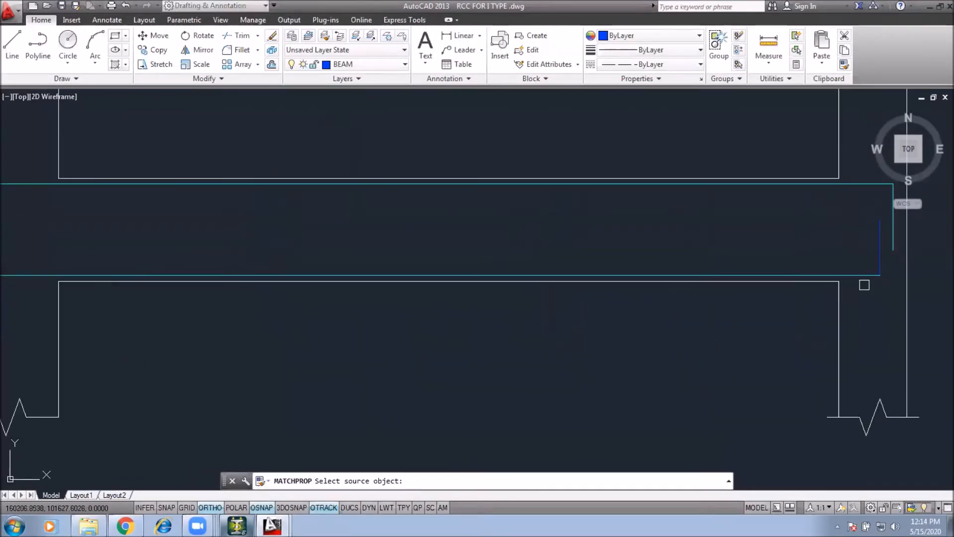
left_click(861, 276)
left_click(882, 255)
key("Return")
key("Escape")
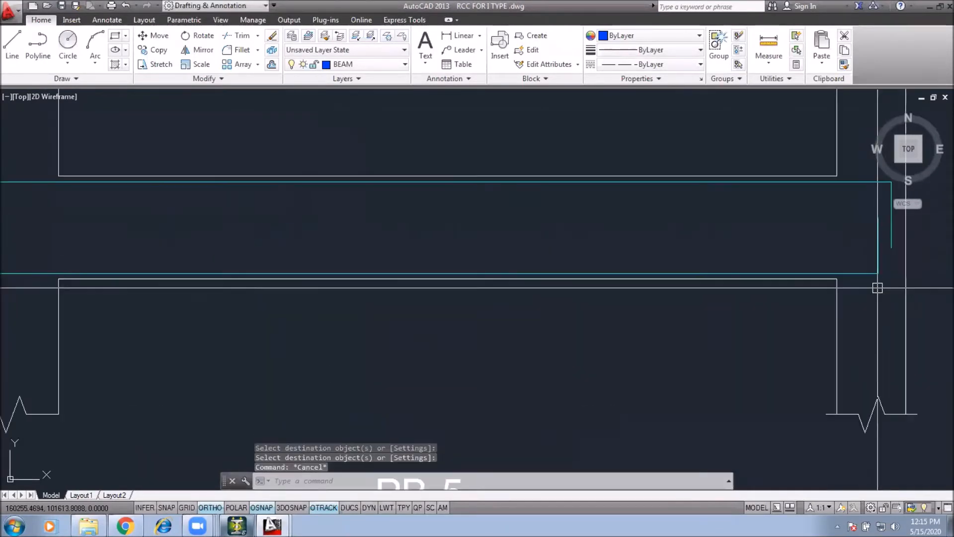
Step: Move the left-end bar segments of the beam strip 25 units to the right
left_click(886, 284)
left_click(872, 265)
scroll(879, 317, "down", 6)
scroll(359, 309, "up", 6)
left_click(235, 276)
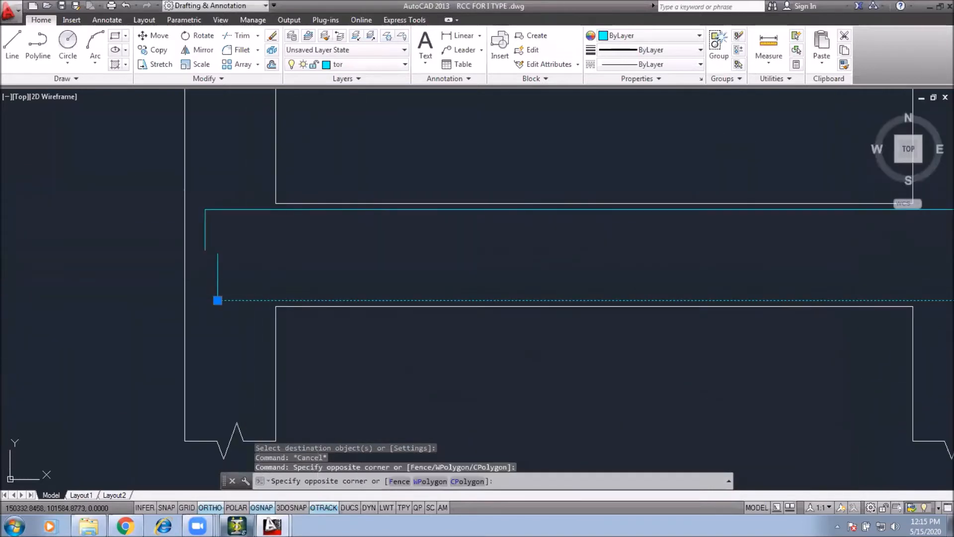
left_click(210, 267)
type("m")
key("Return")
left_click(353, 269)
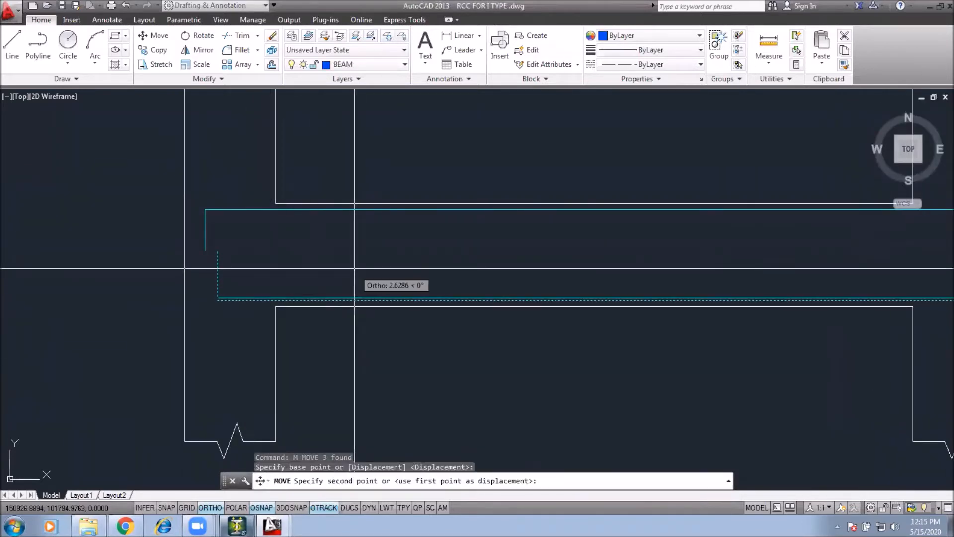
type("25")
key("Return")
Step: Move the short upper left-end bar segment 25 units down
left_click(223, 192)
left_click(200, 224)
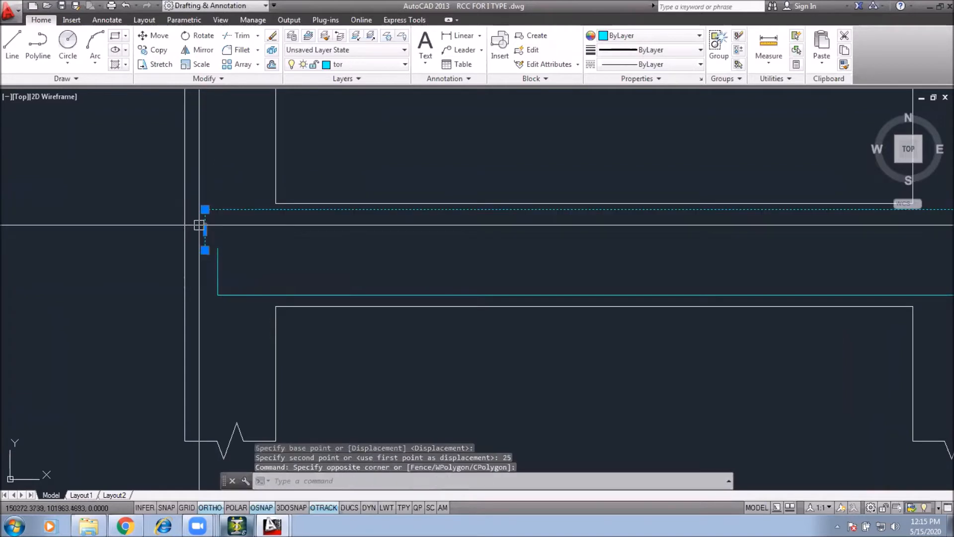
scroll(309, 259, "down", 2)
type("m")
key("Return")
left_click(369, 234)
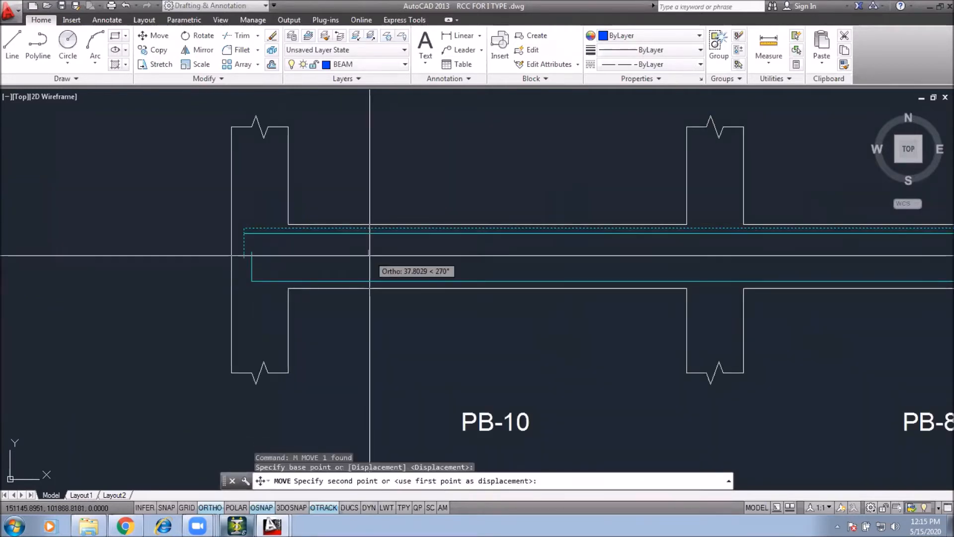
type("25")
key("Return")
Step: Join the left-end bar segments into a single polyline
scroll(419, 292, "down", 3)
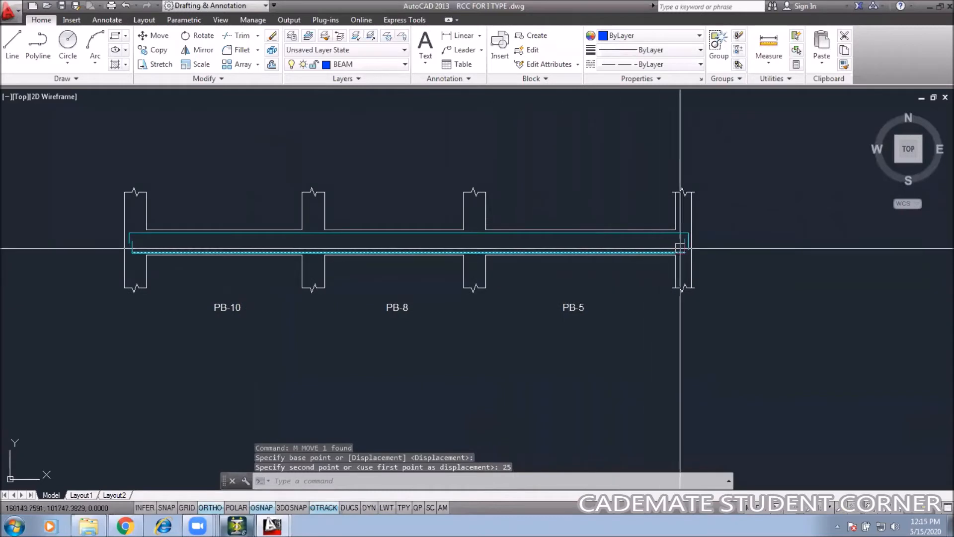
scroll(681, 249, "up", 3)
left_click(671, 272)
scroll(679, 273, "down", 4)
scroll(128, 273, "up", 6)
left_click(134, 231)
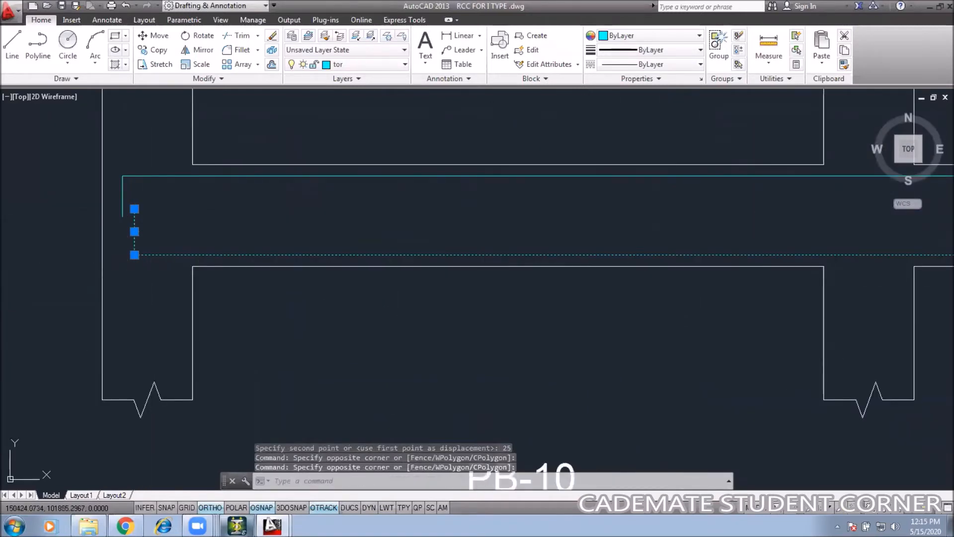
type("j")
key("Return")
Step: Copy the '2-#10 THROU' leader label from the RCC plinth detail to the left end of the new beam strip
scroll(249, 254, "down", 5)
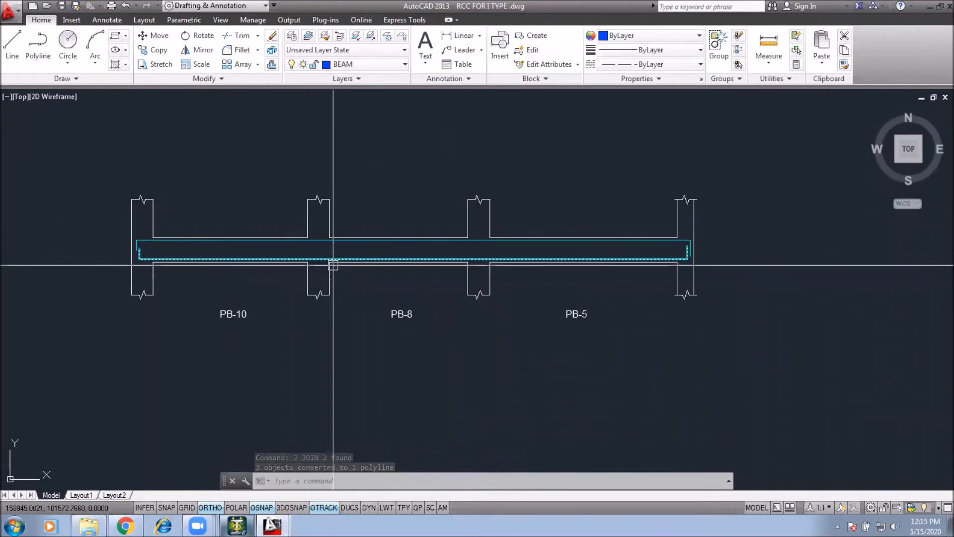
middle_click_drag(472, 277, 460, 275)
scroll(501, 293, "down", 4)
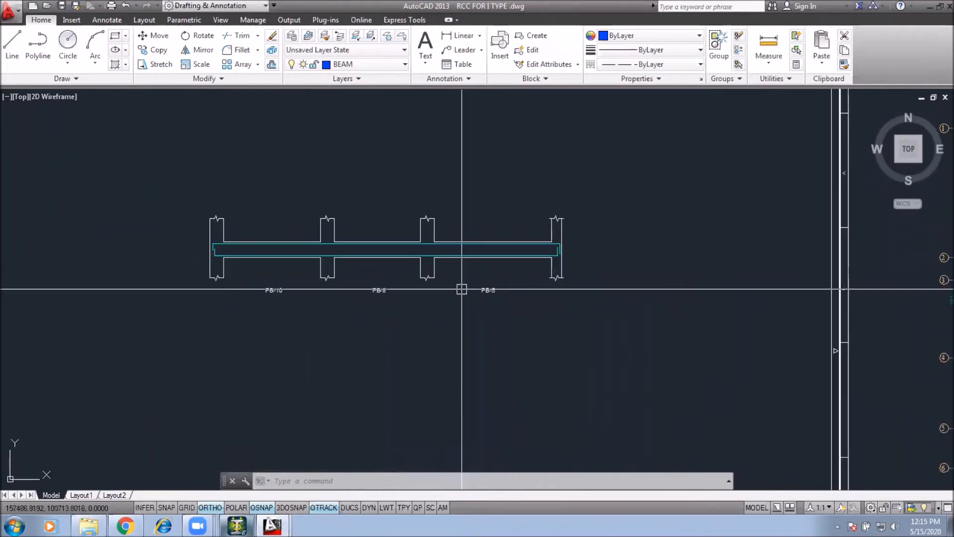
scroll(617, 288, "up", 8)
left_click(693, 322)
left_click(646, 363)
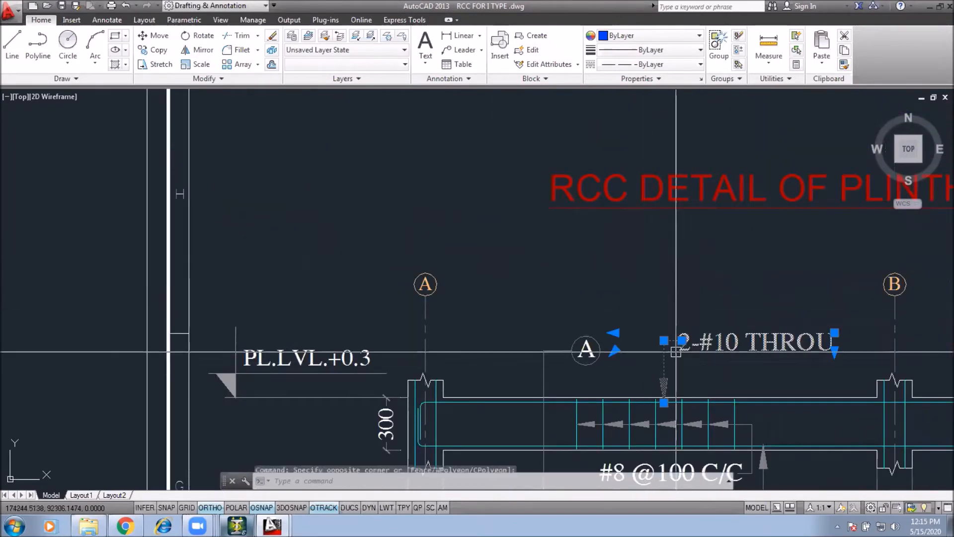
type("co")
key("space")
left_click(675, 373)
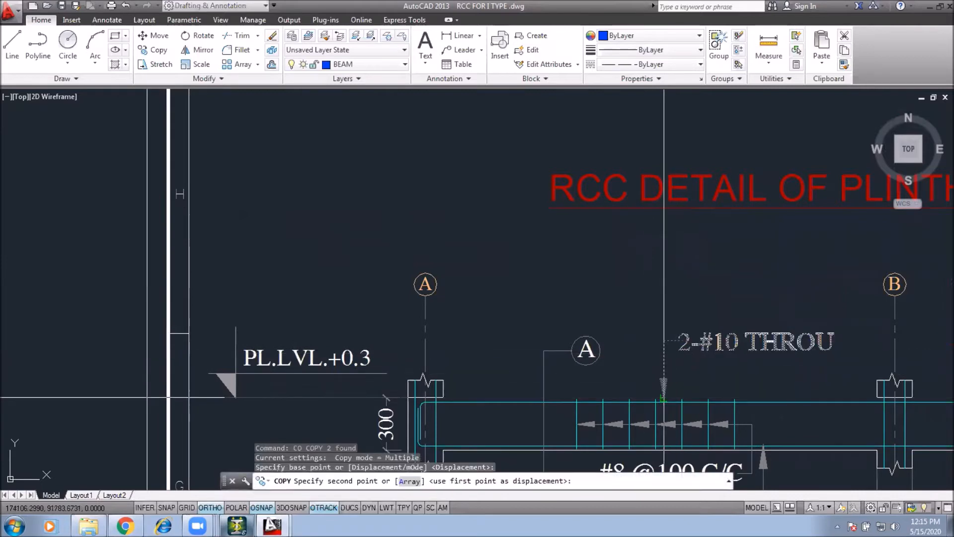
scroll(705, 408, "down", 4)
middle_click_drag(257, 254, 287, 278)
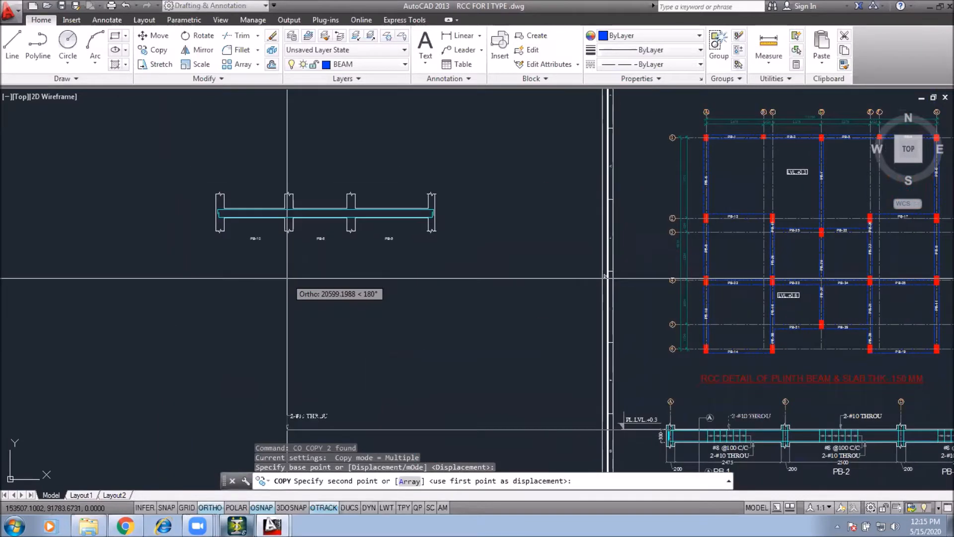
scroll(237, 199, "up", 5)
key("F8")
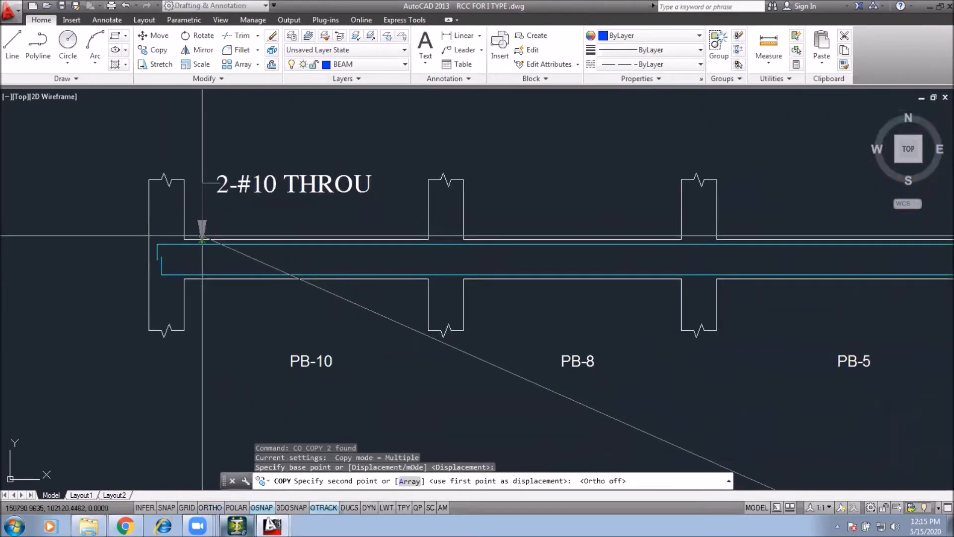
left_click(202, 243)
key("Escape")
Step: Scale the copied '2-#10 THROU' text by 0.5
left_click(257, 187)
type("sc")
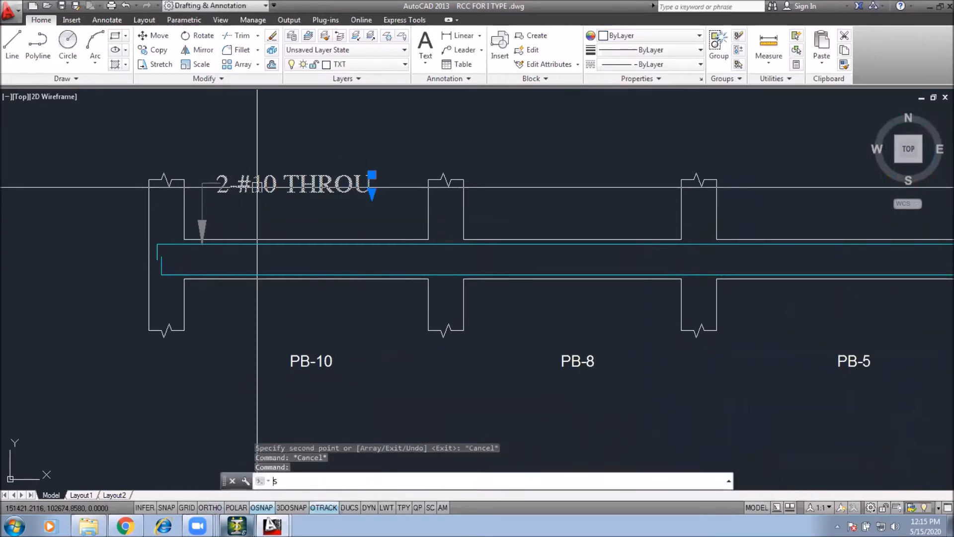
key("Return")
left_click(217, 193)
type(".5")
key("Return")
Step: Move the scaled label text down beside the leader line
middle_click_drag(220, 201, 241, 211)
left_click(276, 200)
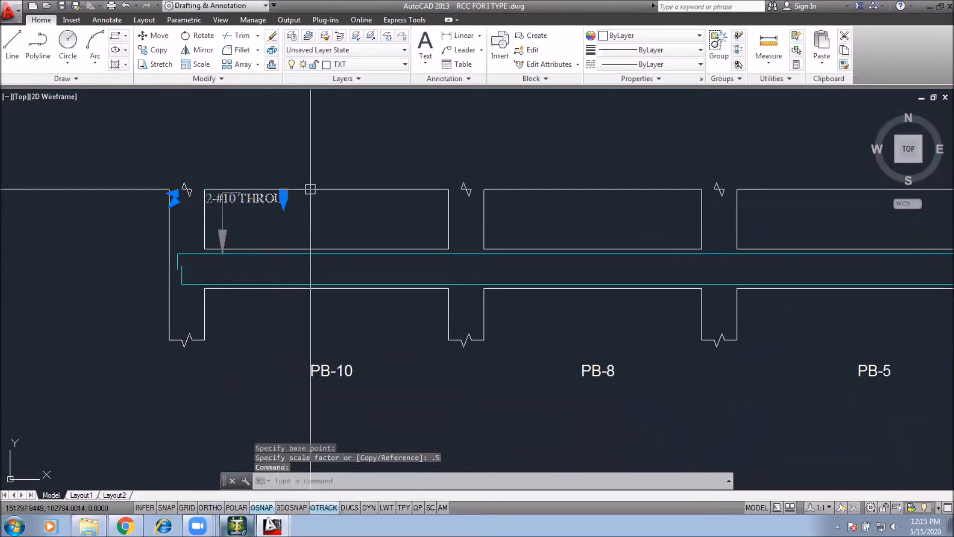
type("m")
key("Return")
left_click(303, 172)
left_click(328, 174)
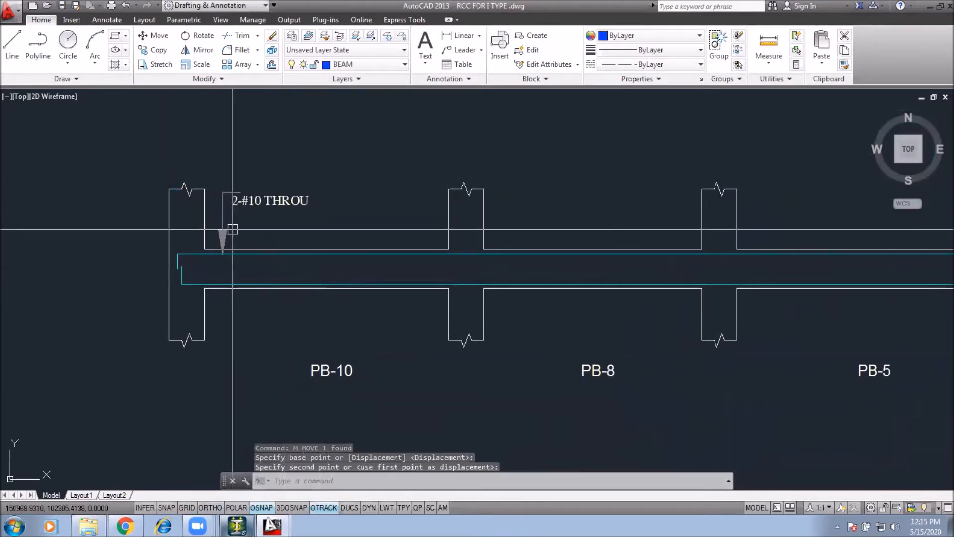
left_click(354, 215)
Step: Try to scale the leader arrow by 0.5
type("s")
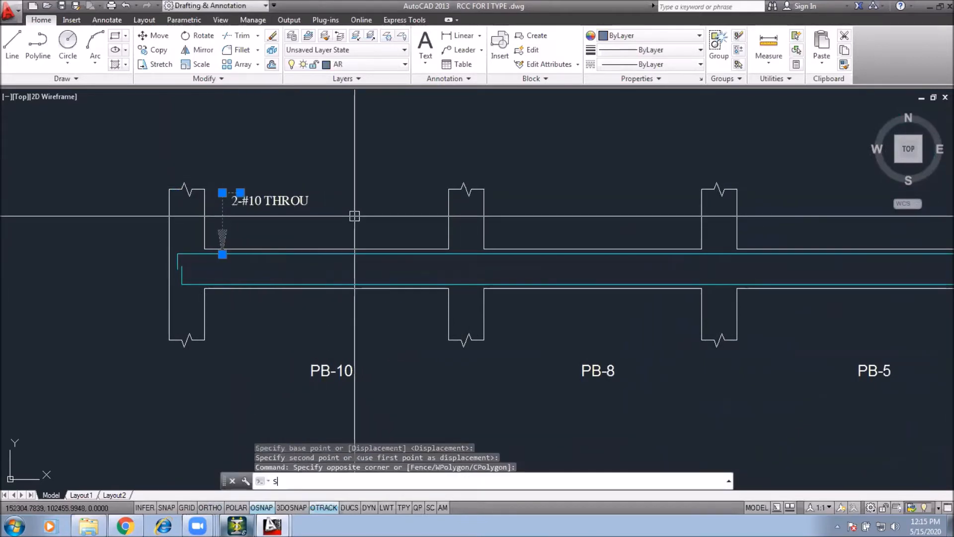
type("c")
key("Return")
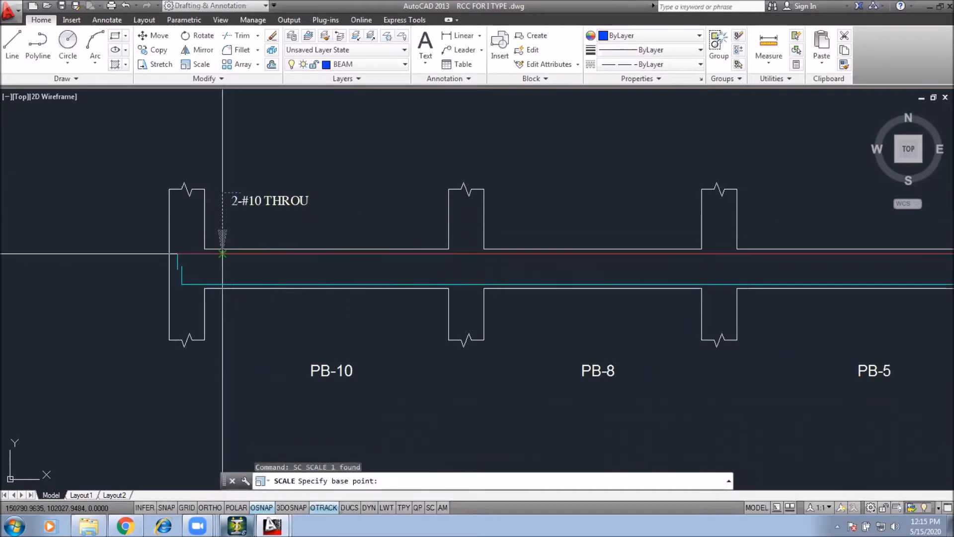
type(".5")
key("Return")
scroll(229, 243, "up", 2)
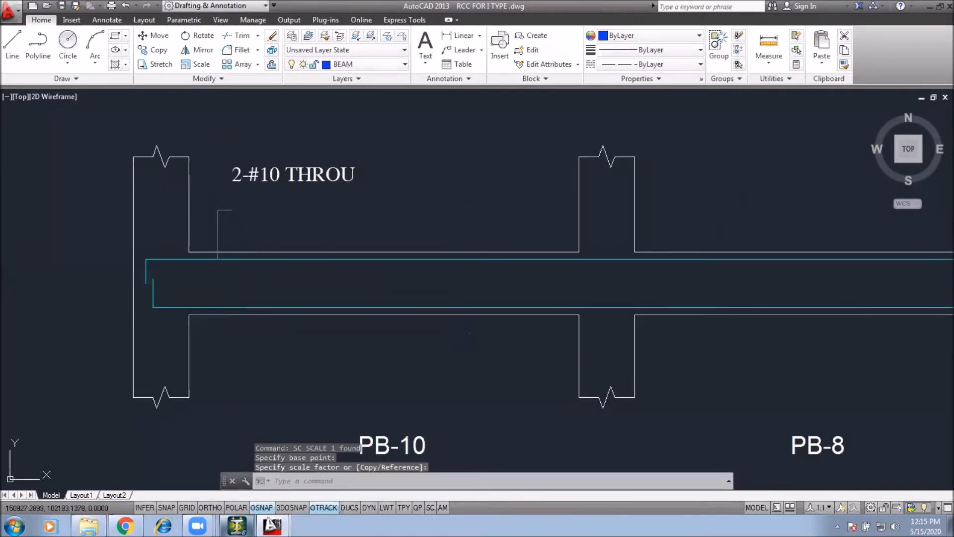
key("Escape")
Step: Stretch the leader's vertical line upward to reach the label text
left_click(258, 195)
left_click(206, 224)
type("s")
key("Return")
left_click(392, 215)
key("F8")
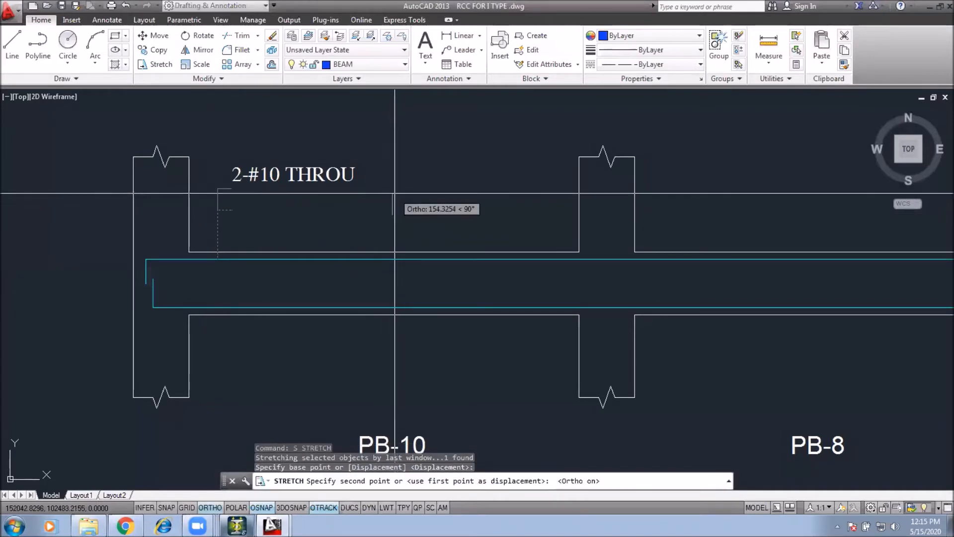
left_click(396, 179)
Step: Open the leader's properties to check its arrow size
double_click(217, 222)
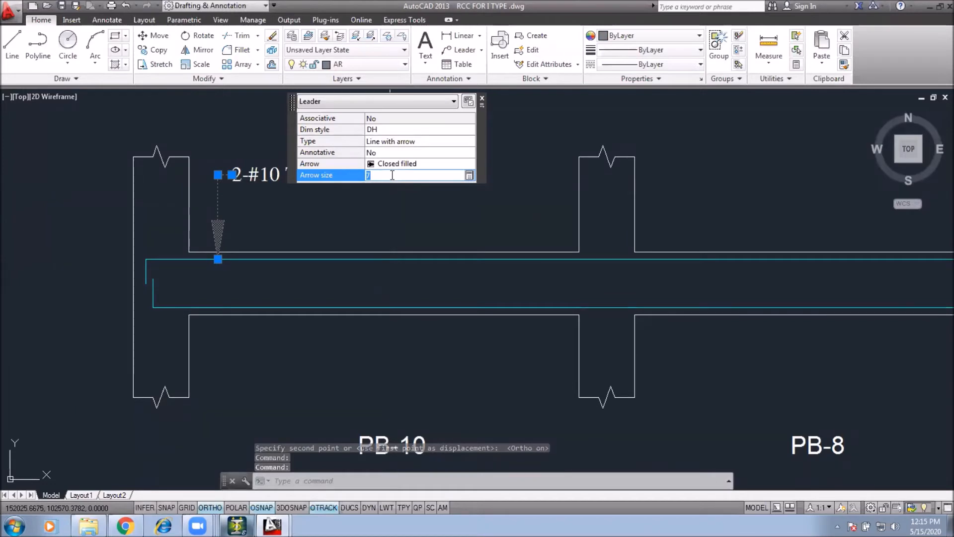
key("Escape")
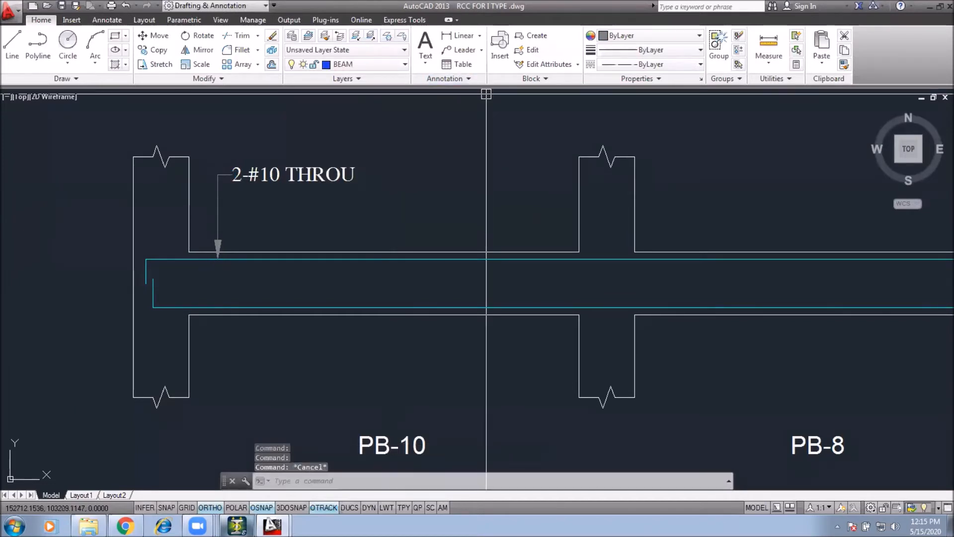
middle_click_drag(368, 188, 386, 190)
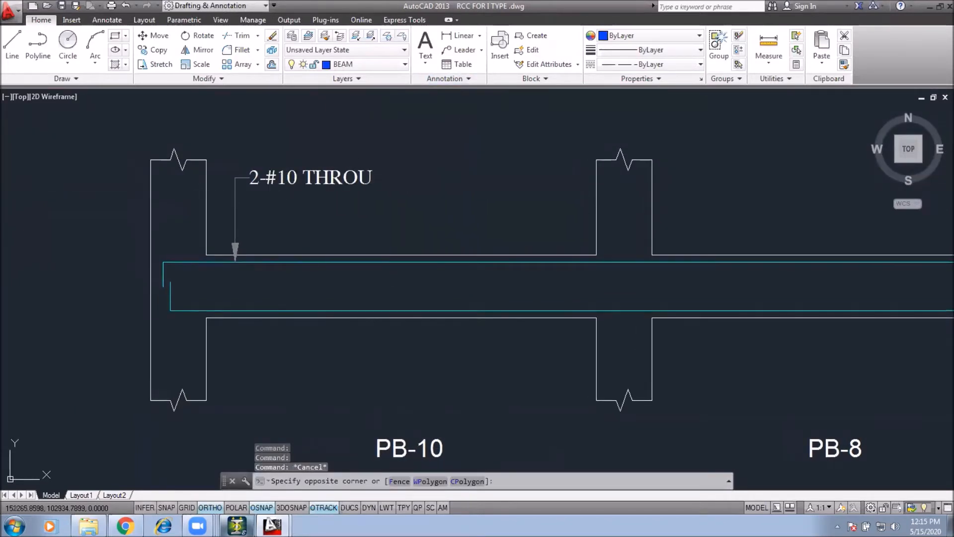
Step: Stretch the label text and leader end to realign them above the beam
type("s")
key("space")
left_click(453, 164)
left_click(453, 185)
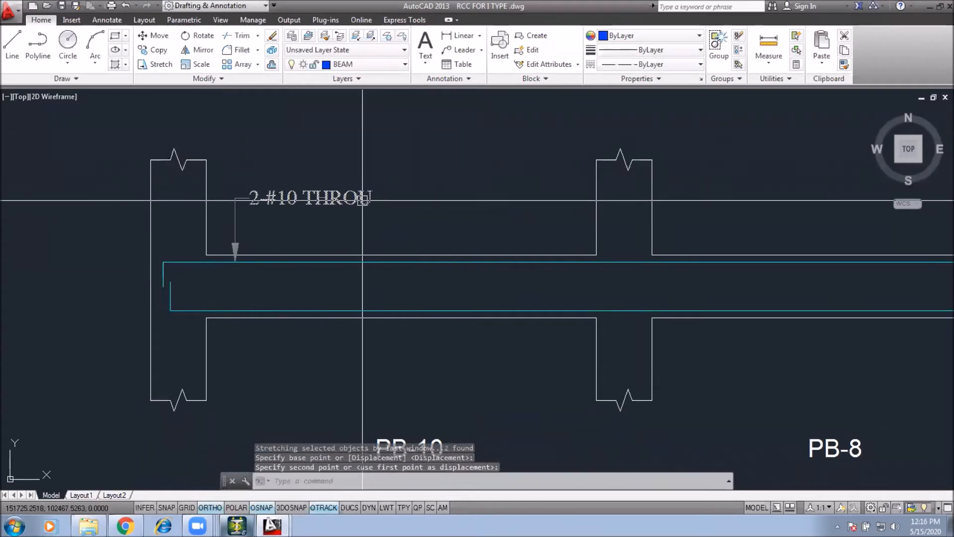
middle_click_drag(320, 221, 329, 239)
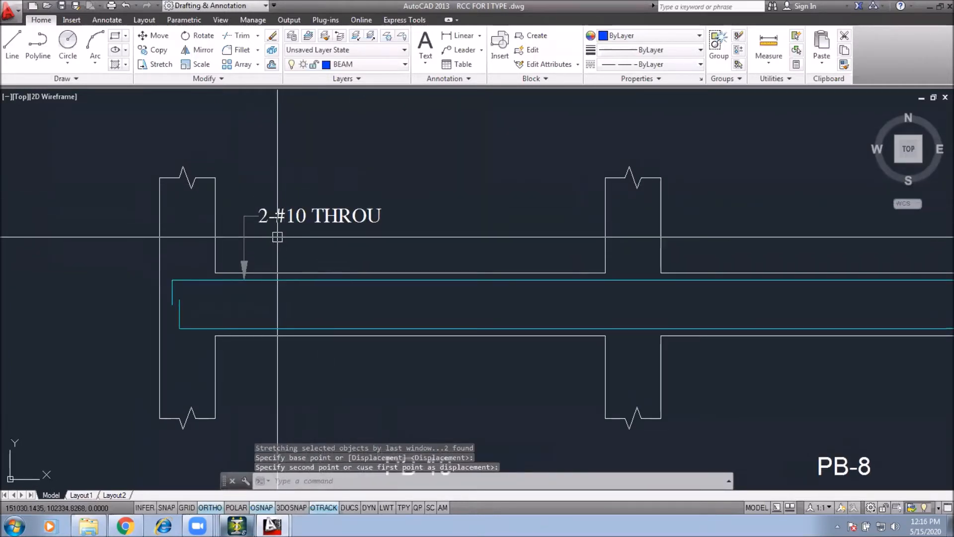
left_click(340, 183)
Step: Copy the '2-#10 THROU' label and leader to the other spans along the beam strip
left_click(237, 232)
type("co")
key("space")
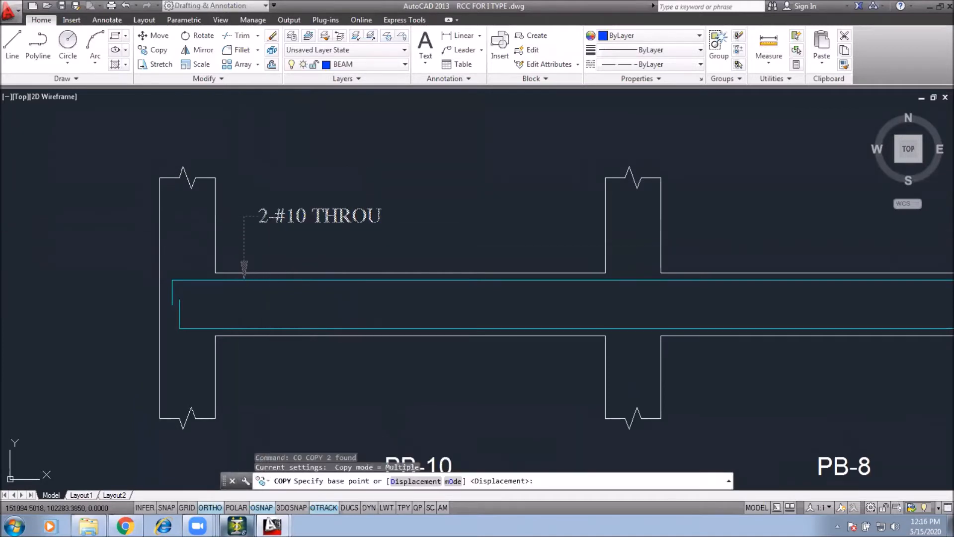
middle_click_drag(326, 192, 198, 208)
left_click(218, 226)
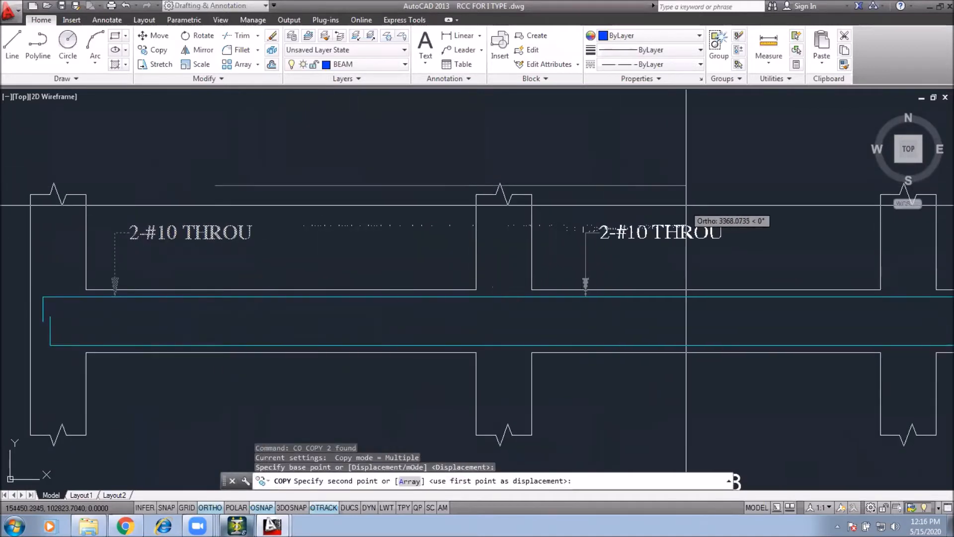
left_click(675, 226)
middle_click_drag(895, 227, 588, 213)
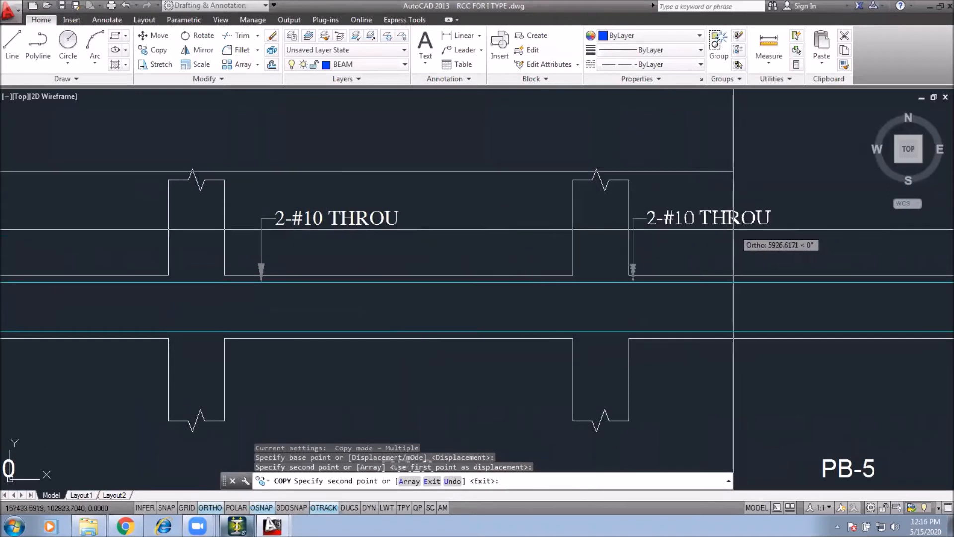
left_click(765, 228)
middle_click_drag(759, 229, 344, 256)
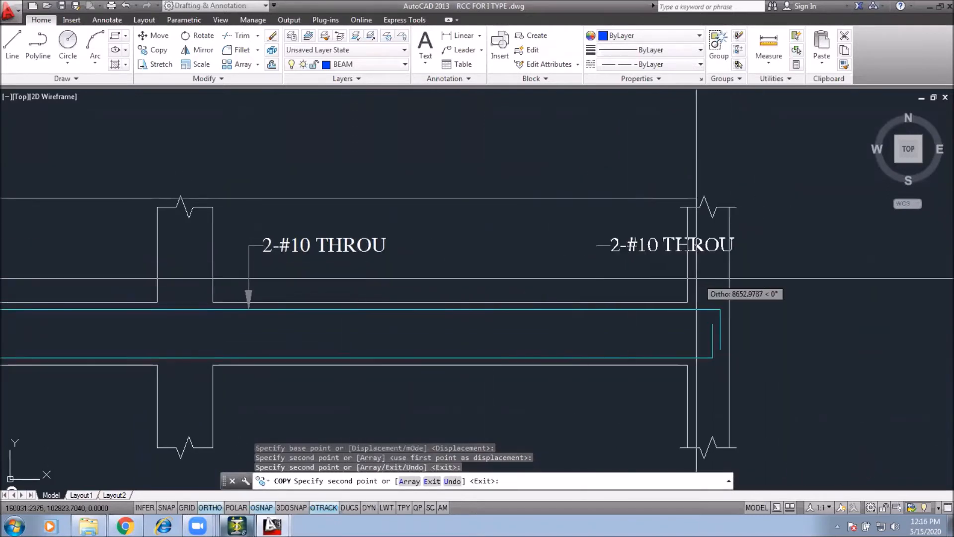
key("Escape")
Step: Mirror the right-span label about a vertical line, erasing the original
left_click(616, 274)
left_click(478, 266)
type("mi")
key("Return")
left_click(572, 244)
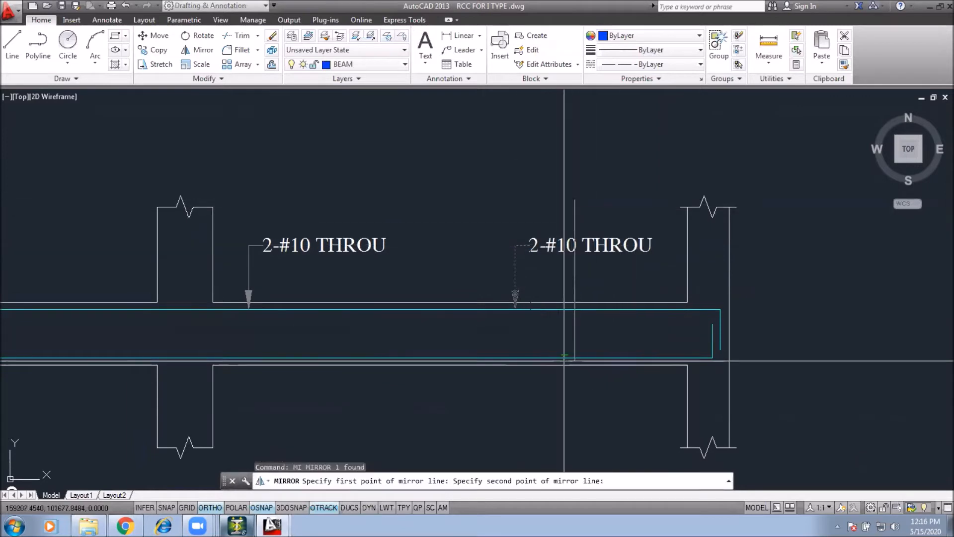
left_click(559, 398)
type("y")
key("Return")
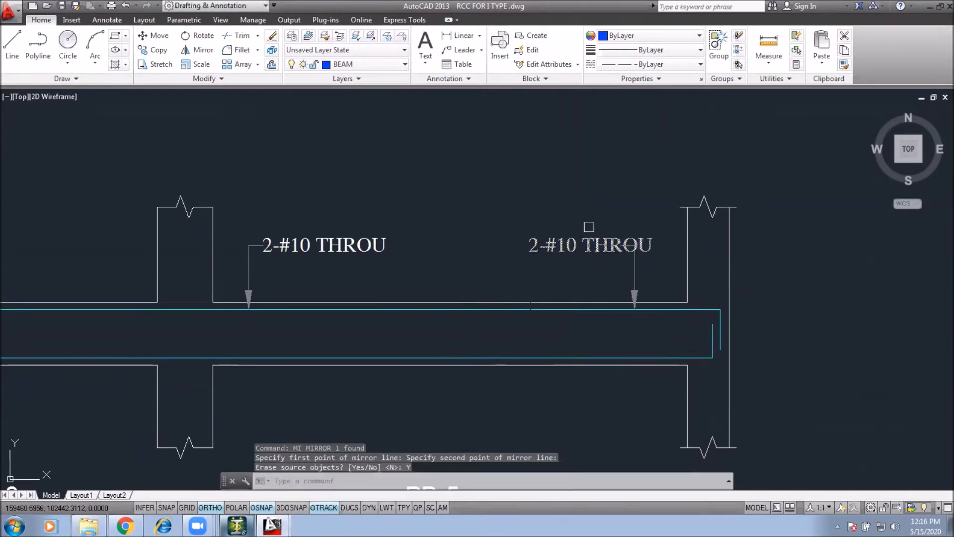
Step: Move the mirrored label and leader so the arrow sits near the right column
left_click(590, 227)
left_click(565, 192)
type("m")
key("Return")
left_click(599, 174)
left_click(565, 189)
left_click(646, 250)
left_click(603, 196)
type("m")
key("Return")
left_click(538, 195)
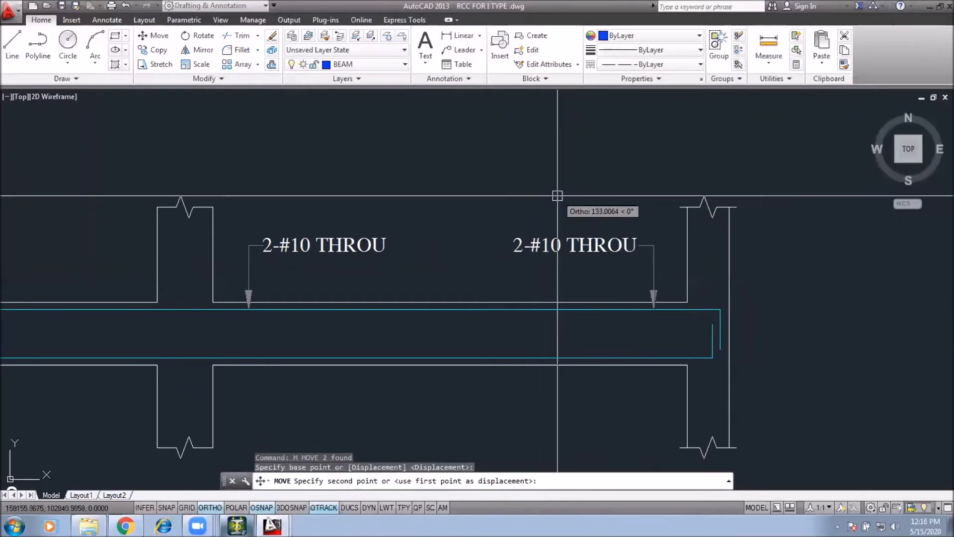
left_click(558, 196)
Step: Copy the first span's '2-#10 THROU' label and leader to a spot below the beam strip
scroll(547, 248, "down", 3)
scroll(283, 305, "up", 2)
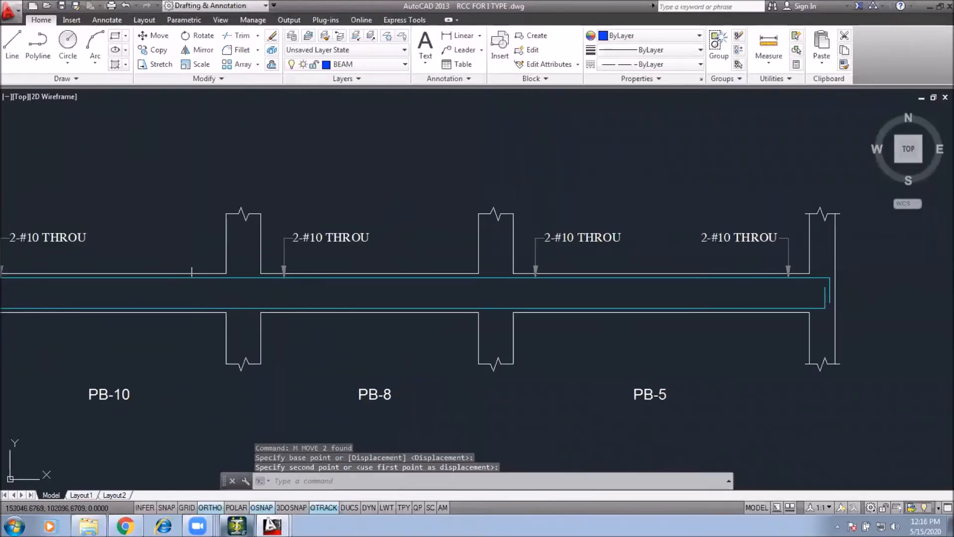
middle_click_drag(230, 278, 277, 280)
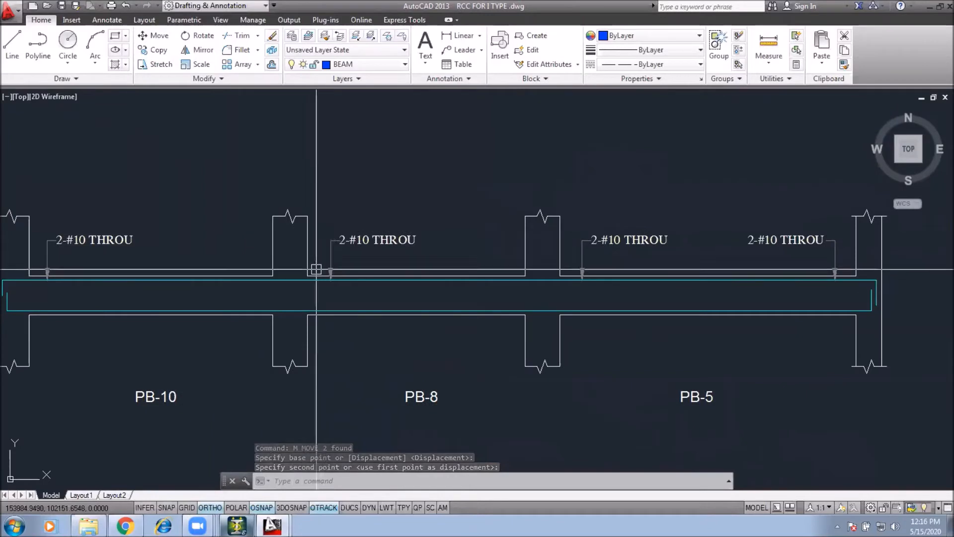
middle_click_drag(243, 286, 277, 290)
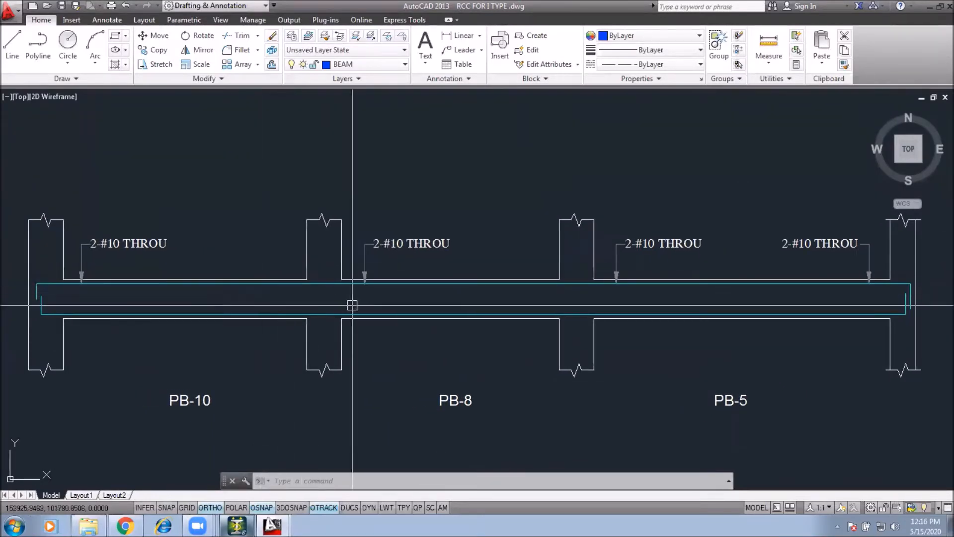
middle_click_drag(262, 303, 313, 318)
scroll(168, 262, "up", 2)
left_click(177, 227)
left_click(119, 273)
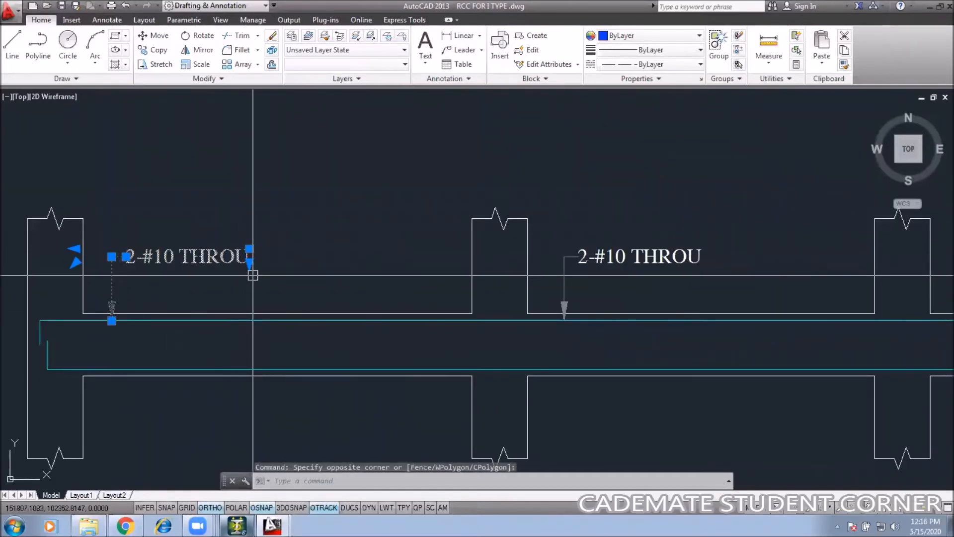
type("co")
key("Return")
left_click(189, 300)
middle_click_drag(199, 332, 237, 200)
scroll(238, 199, "down", 2)
middle_click_drag(224, 301, 231, 224)
left_click(208, 313)
key("Escape")
Step: Mirror the copied label about a horizontal line, erasing the original, so its arrow points upward
left_click(232, 253)
left_click(185, 303)
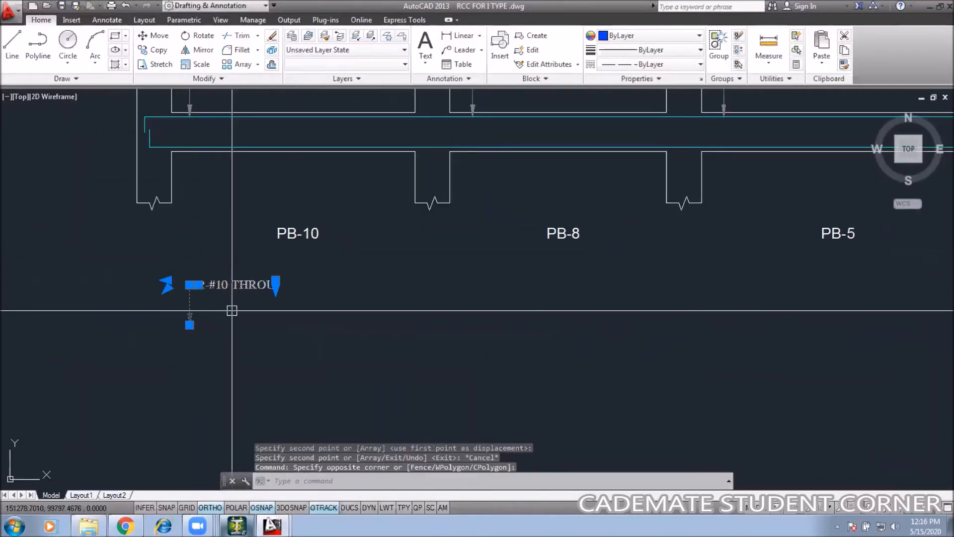
type("mi")
key("Return")
left_click(234, 299)
left_click(468, 316)
type("y")
key("Return")
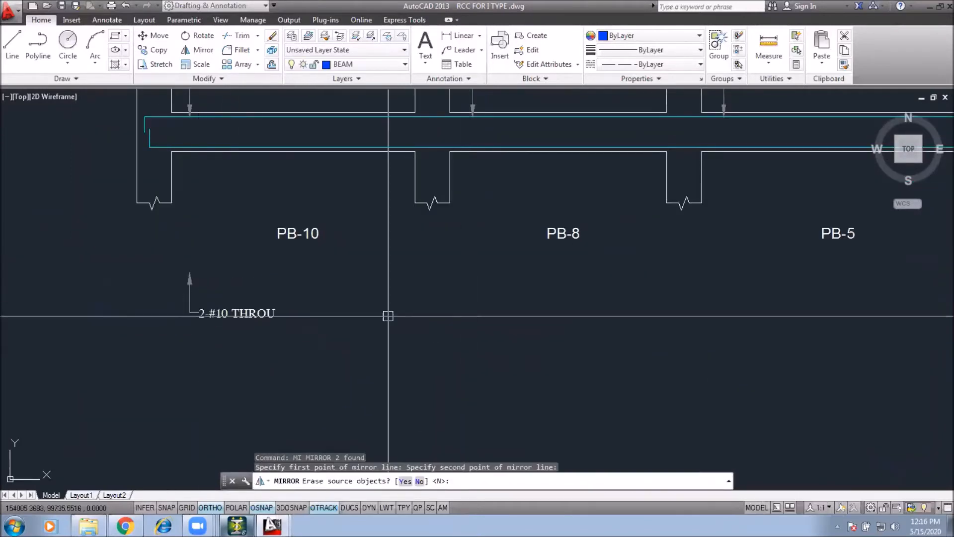
Step: Move the flipped label so its arrow touches the beam's bottom edge in the PB-10 span
left_click(237, 267)
left_click(180, 315)
type("m")
key("Return")
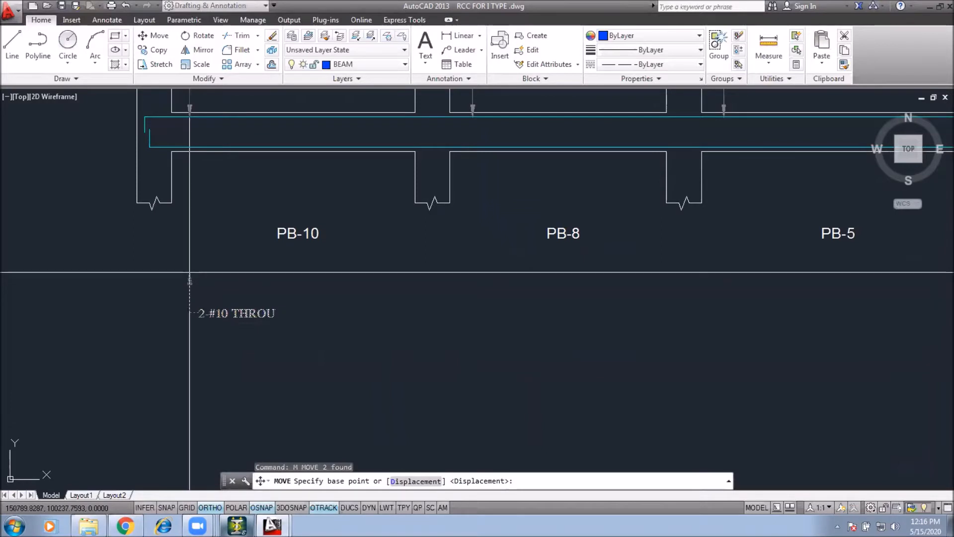
left_click(190, 279)
scroll(291, 147, "up", 3)
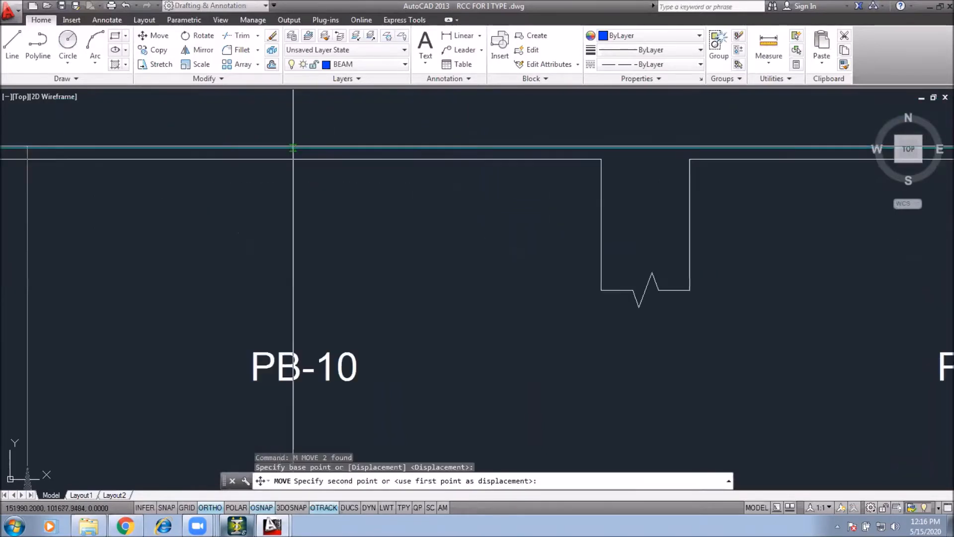
left_click(292, 146)
scroll(237, 204, "down", 3)
key("Escape")
key("Escape")
Step: Copy the bottom '2-#10 THROU' label and leader to the PB-8 and PB-5 spans
left_click(333, 202)
left_click(248, 227)
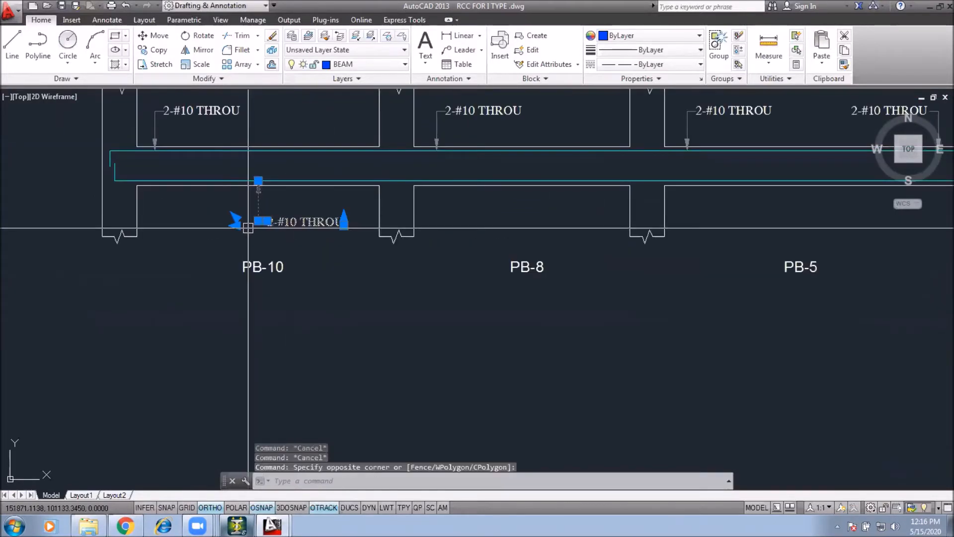
type("co")
key("Return")
left_click(326, 292)
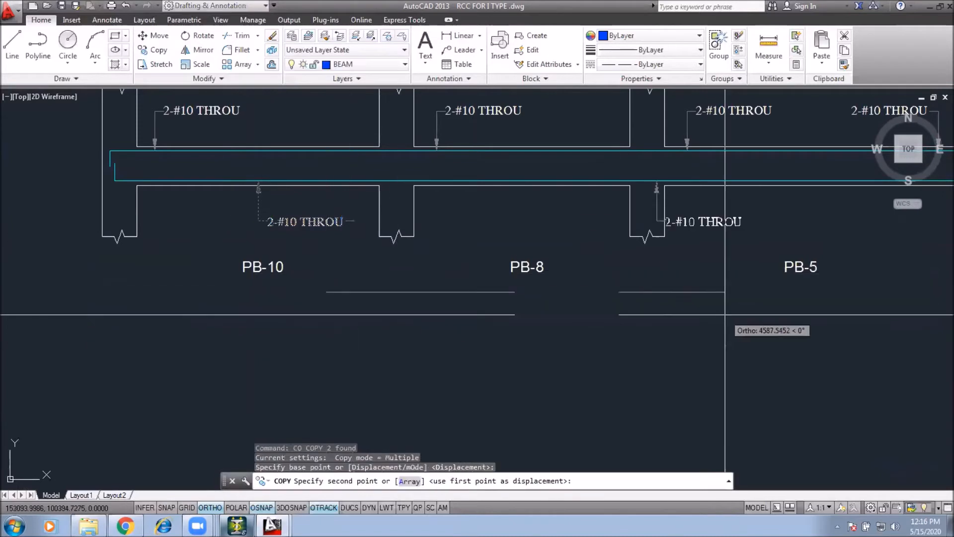
left_click(581, 318)
middle_click_drag(870, 293, 638, 292)
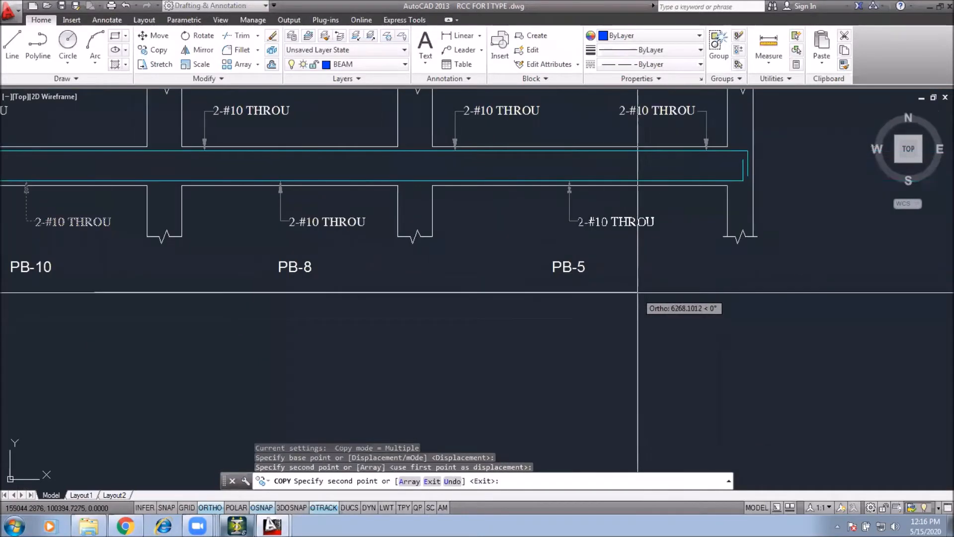
left_click(656, 293)
scroll(557, 307, "down", 4)
key("Escape")
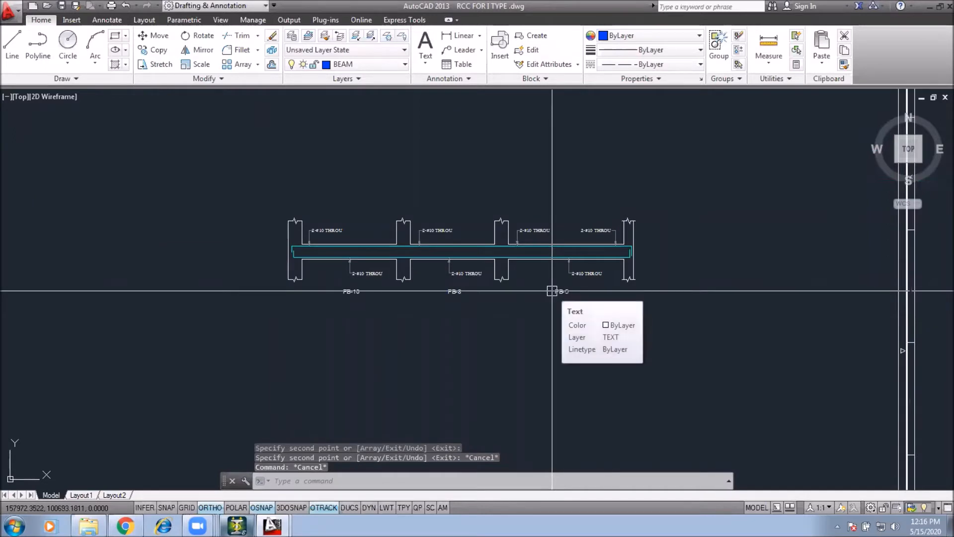
Step: Draw a three-point arc in the empty area below the beam detail
type("a")
key("Return")
middle_click_drag(533, 207, 657, 96)
left_click(290, 285)
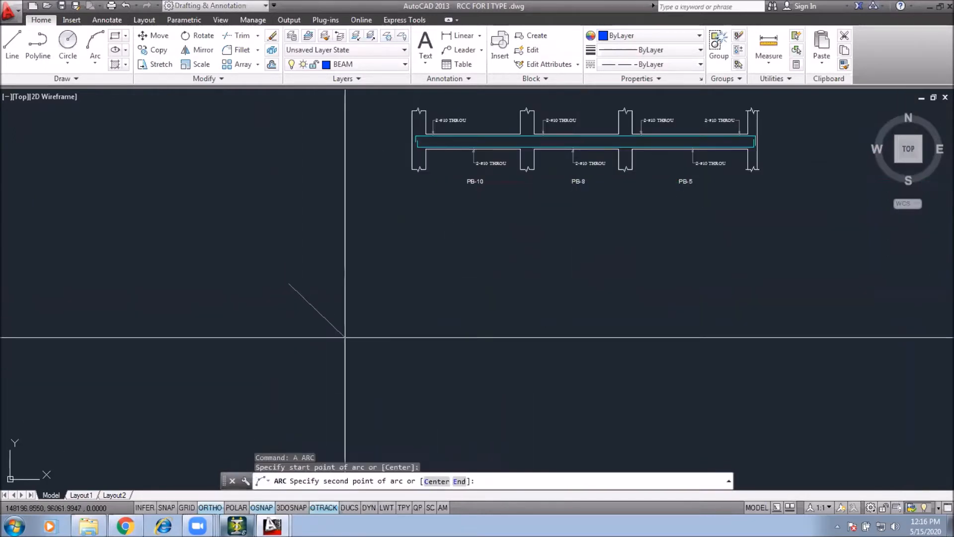
left_click(347, 336)
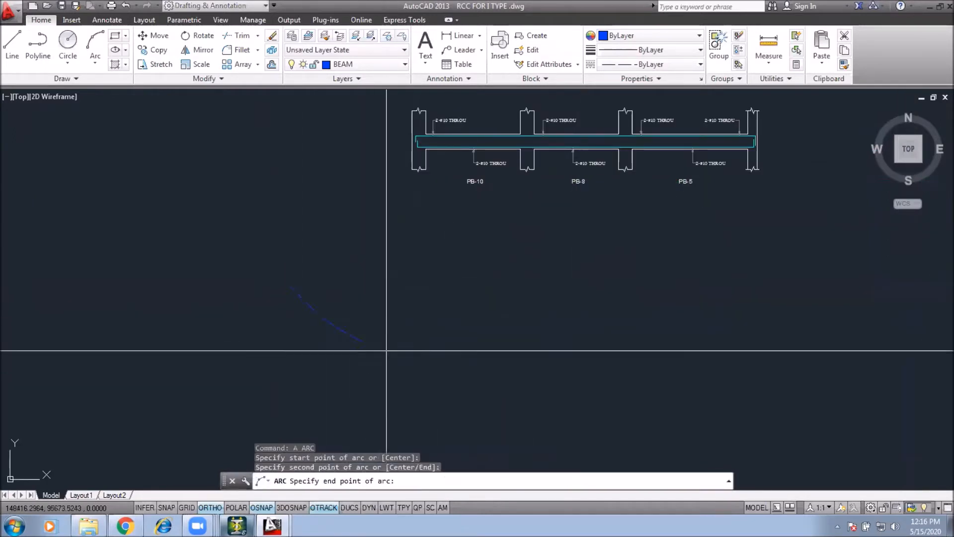
left_click(573, 271)
key("Escape")
key("Escape")
Step: Offset the arc outward by a distance picked with two points
type("o")
key("Return")
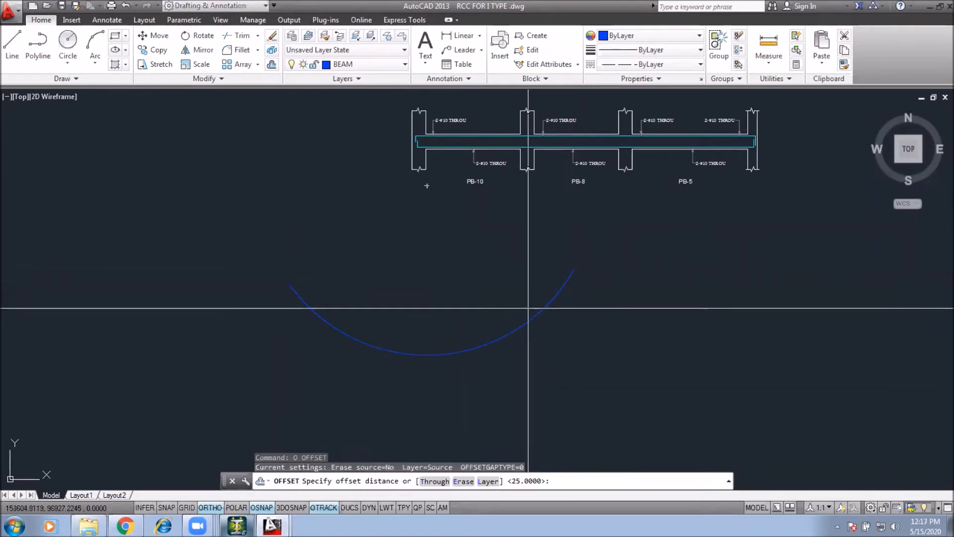
left_click(519, 327)
left_click(520, 296)
left_click(534, 315)
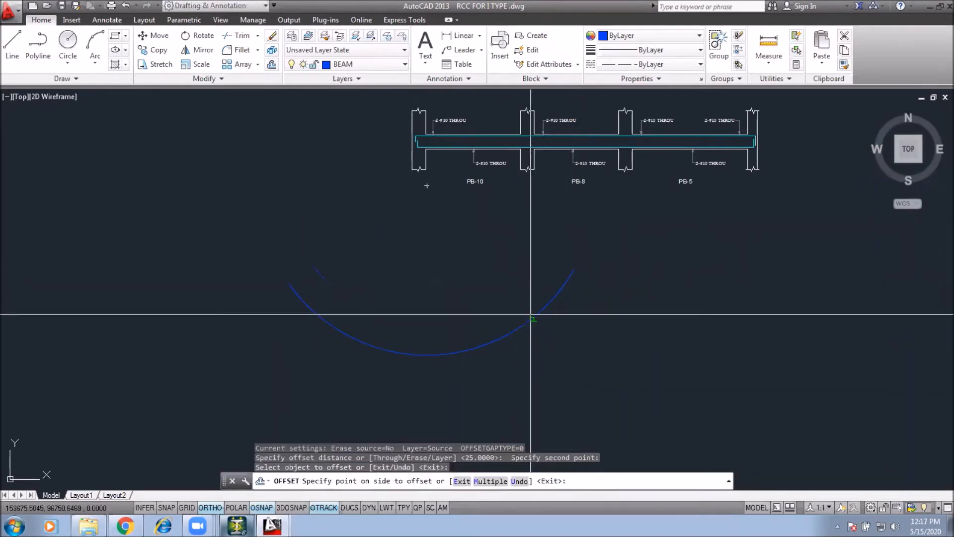
left_click(539, 292)
key("Escape")
Step: Close both ends of the two arcs with short connecting lines
type("l")
key("Return")
left_click(548, 262)
left_click(574, 270)
key("Return")
key("Return")
left_click(314, 265)
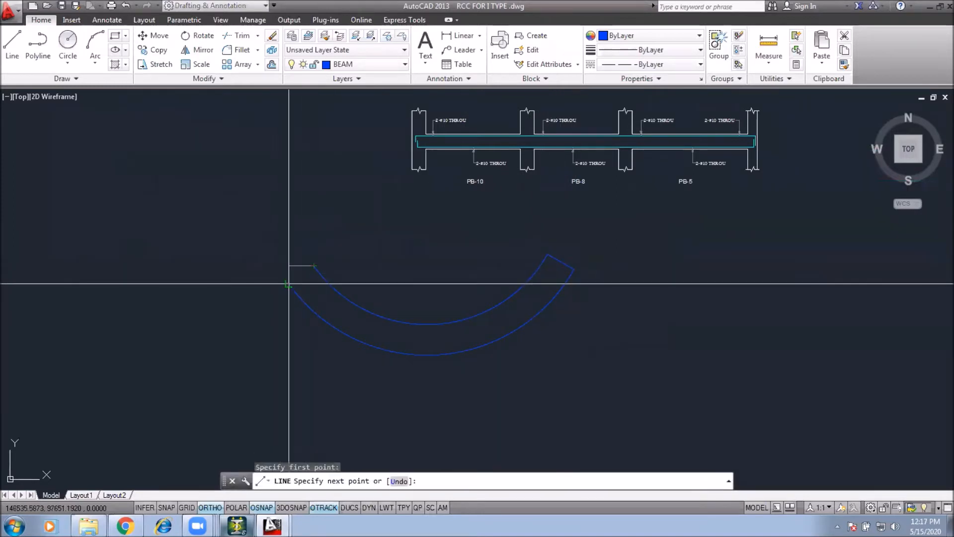
left_click(288, 283)
key("Escape")
Step: Draw vertical lines upward from the left and right ends of the arc pair
type("l")
key("Return")
left_click(288, 283)
left_click(288, 244)
key("Return")
key("Return")
key("Escape")
type("l")
key("Return")
left_click(574, 270)
left_click(574, 239)
key("Return")
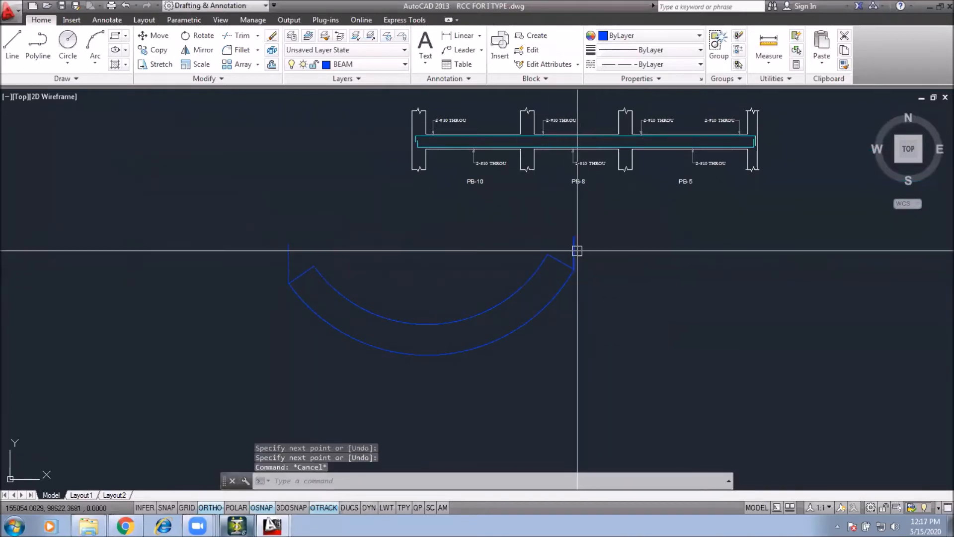
Step: Stretch both vertical lines downward using their endpoint grips
left_click(574, 254)
left_click(574, 269)
left_click(560, 320)
key("Escape")
left_click(289, 264)
left_click(289, 283)
left_click(257, 339)
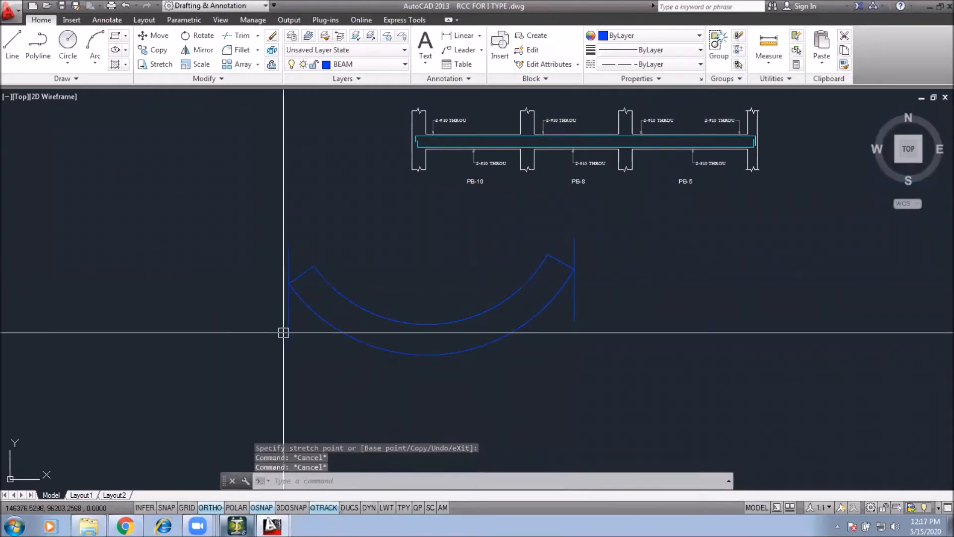
Step: Offset the right vertical line 450 outward
type("o")
key("Return")
type("45")
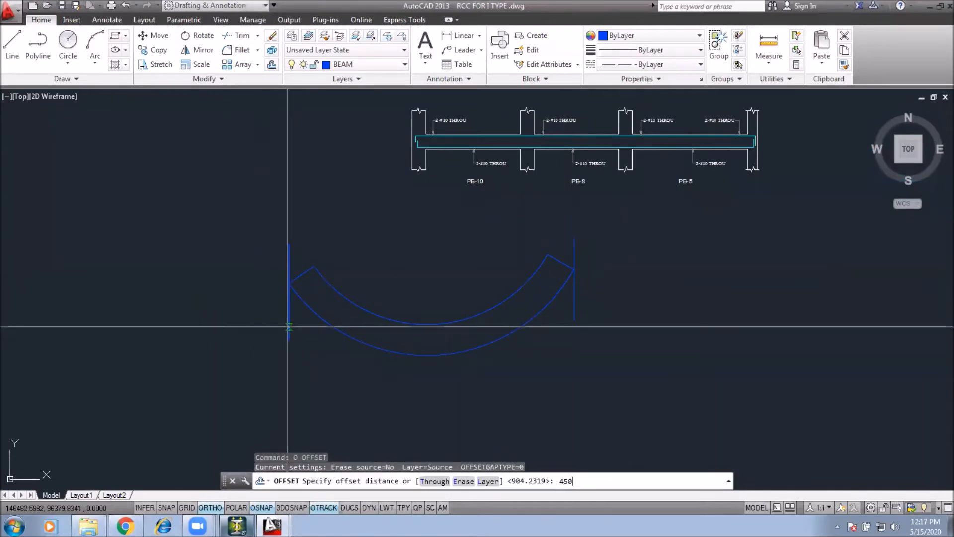
type("0")
key("Return")
left_click(575, 314)
left_click(618, 313)
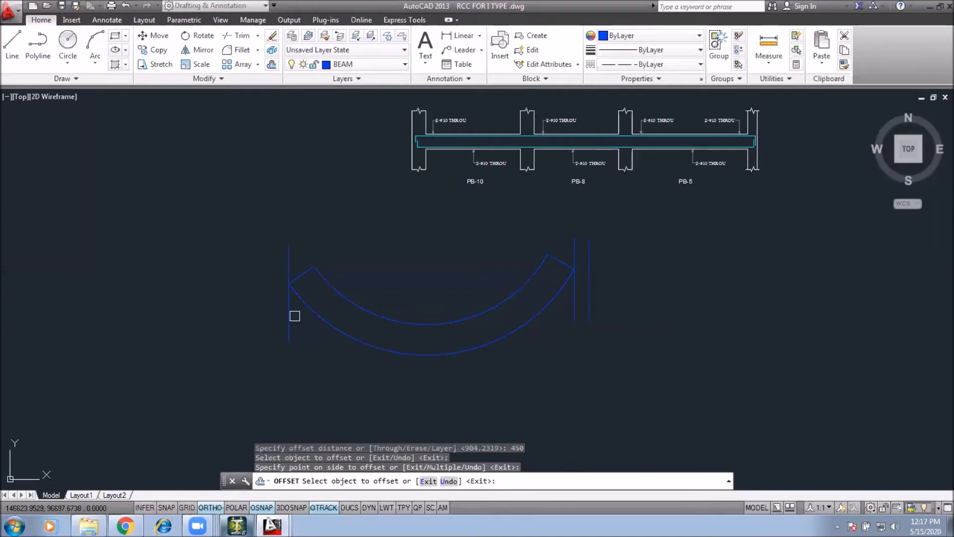
key("Escape")
Step: Draw a short vertical line and a sloped line at the bottom of the outer arc
scroll(415, 291, "up", 2)
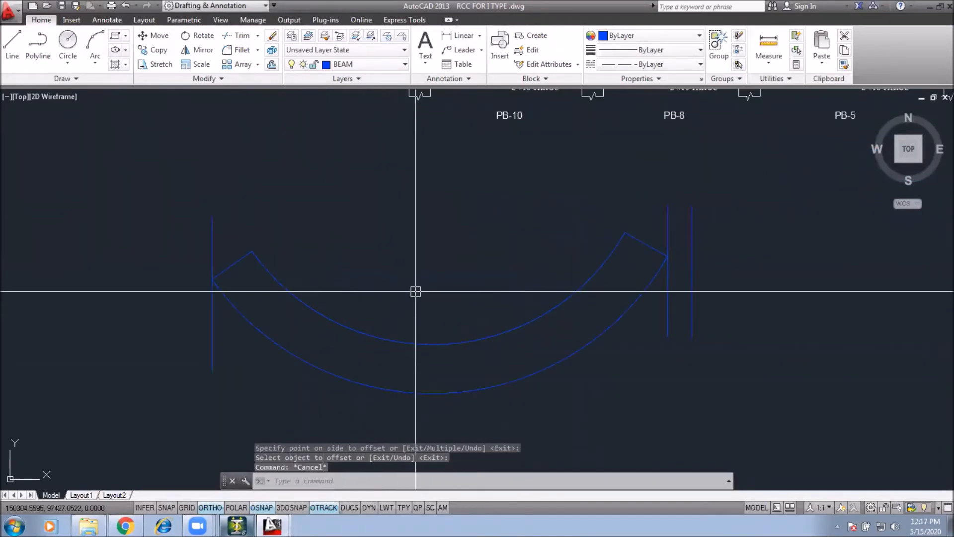
middle_click_drag(457, 361, 456, 329)
type("l")
key("Return")
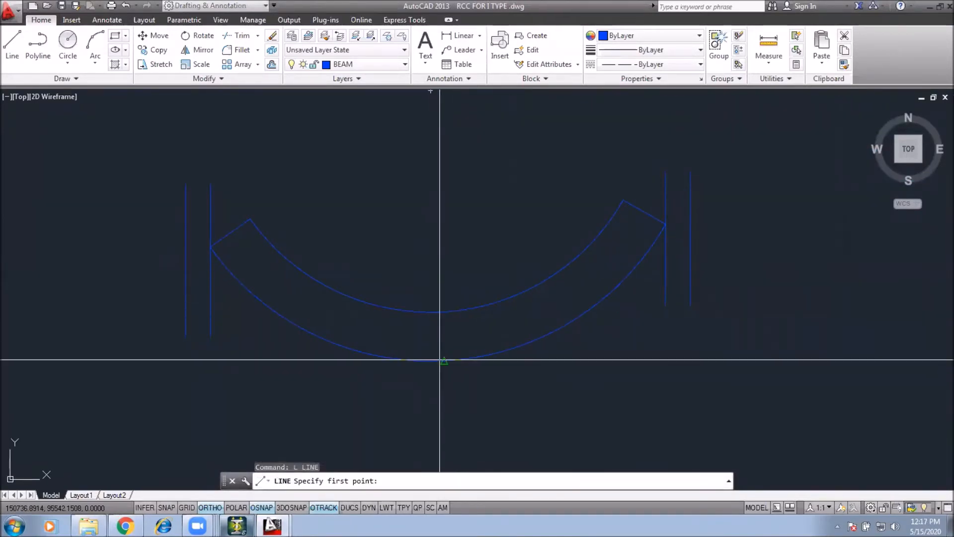
left_click(431, 359)
left_click(431, 341)
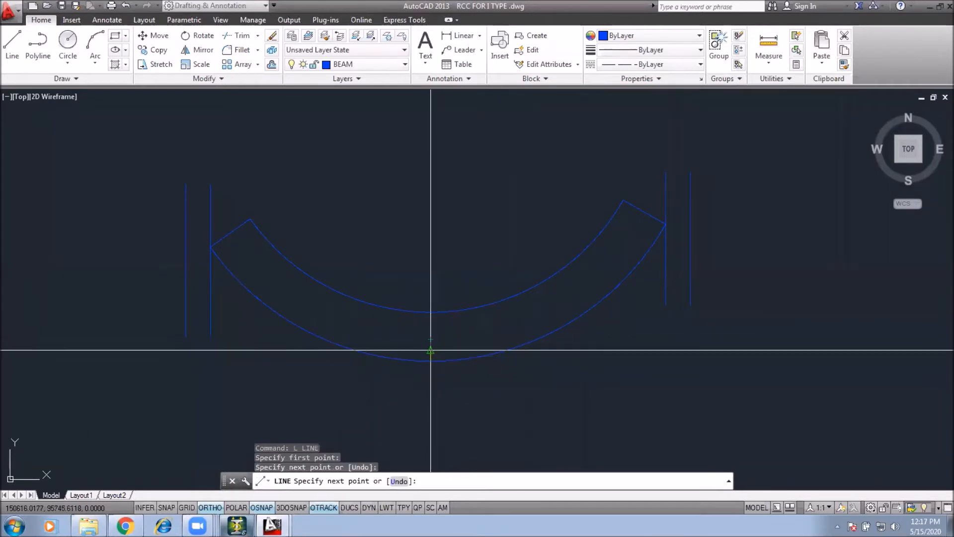
left_click(421, 359)
key("Escape")
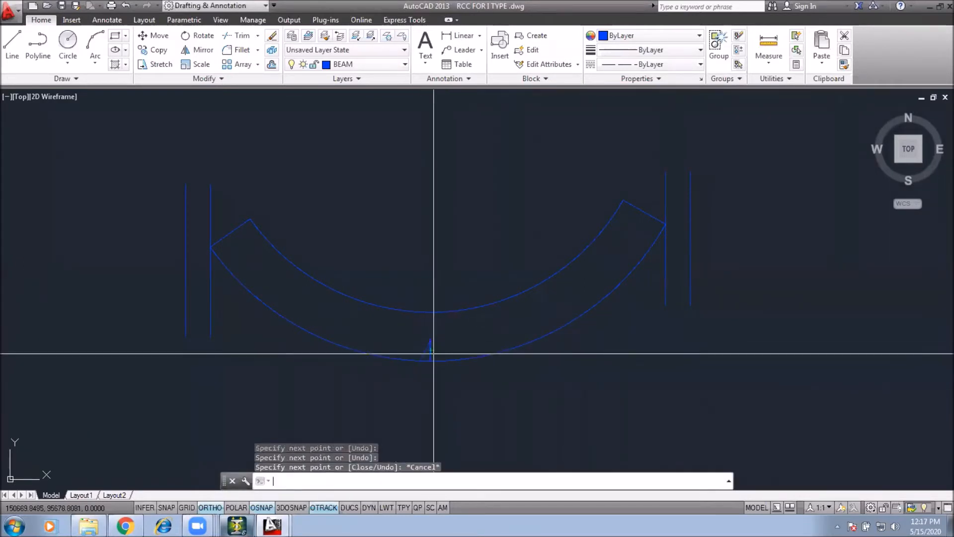
Step: Mirror the sloped line about the vertical line to form a small triangle mark
left_click(425, 350)
type("mi")
key("Return")
left_click(430, 359)
left_click(448, 380)
key("Escape")
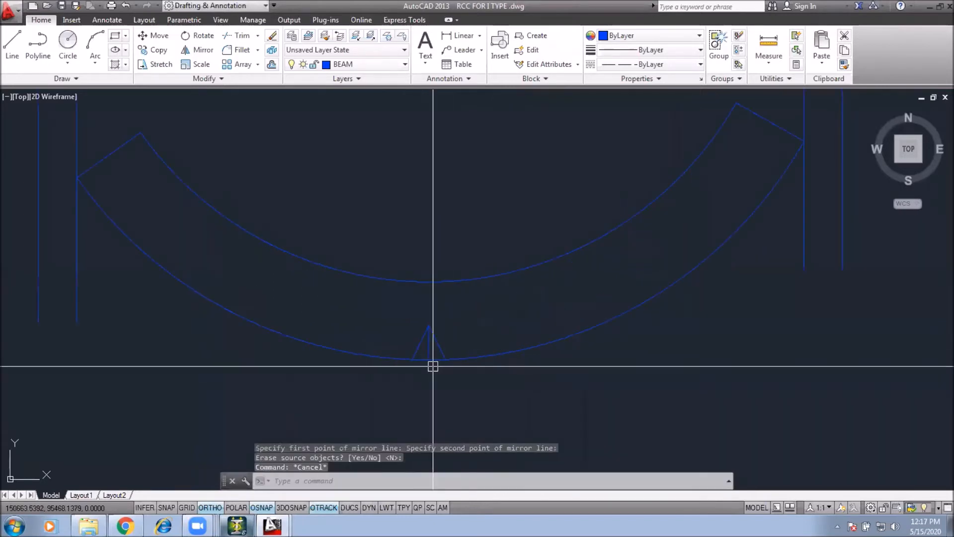
Step: Erase the vertical line inside the triangle mark
left_click(429, 353)
type("e")
key("Return")
middle_click_drag(178, 251, 246, 337)
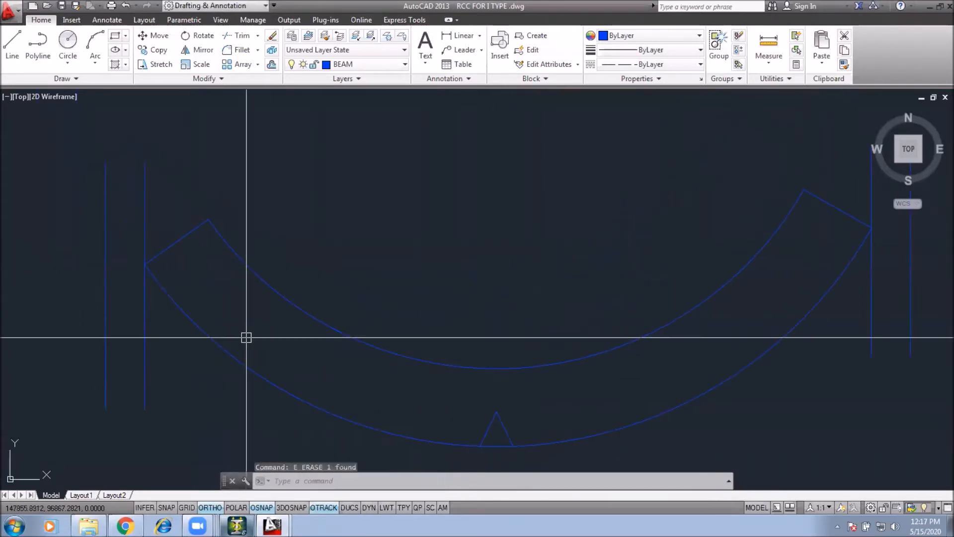
Step: Erase the whole arc sketch with its lines and triangle below the beam detail
middle_click_drag(732, 227, 684, 234)
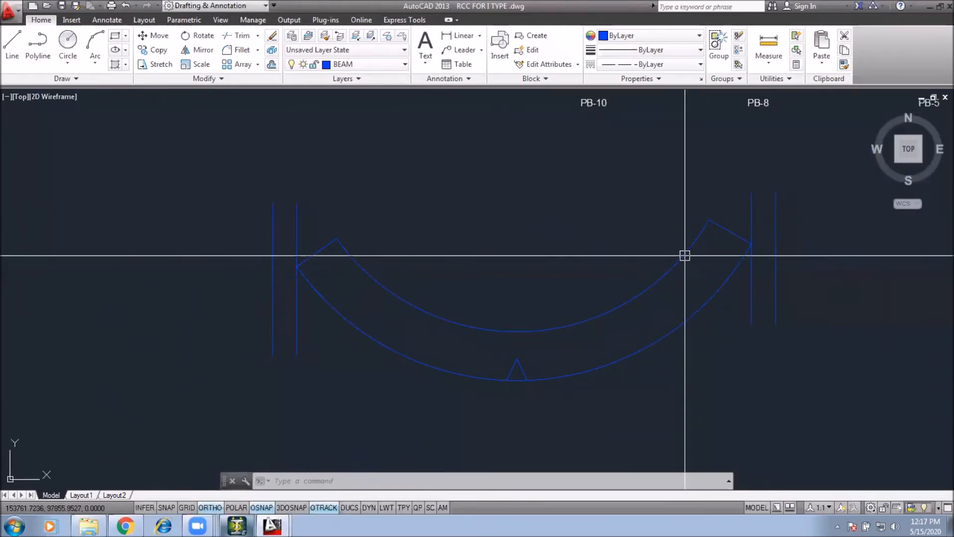
middle_click_drag(750, 225, 734, 206)
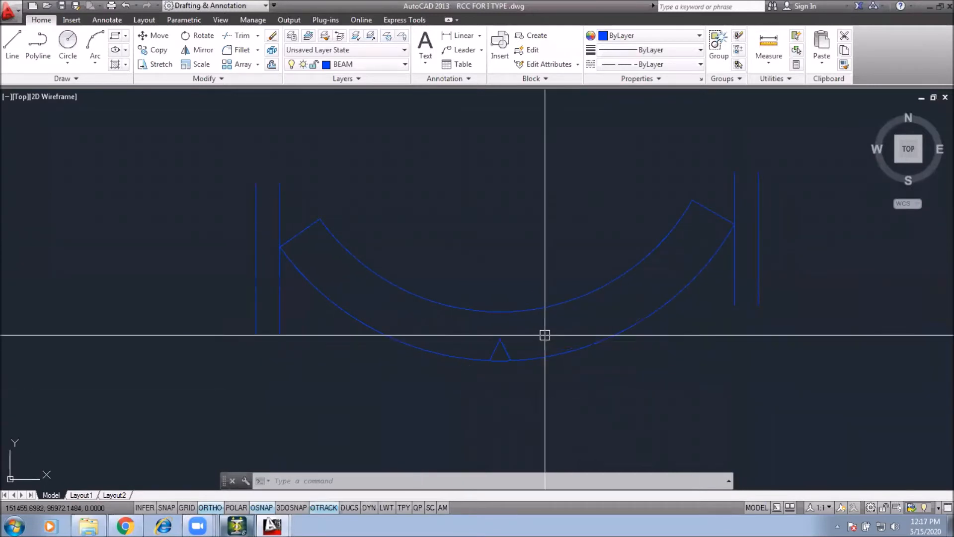
left_click(500, 332)
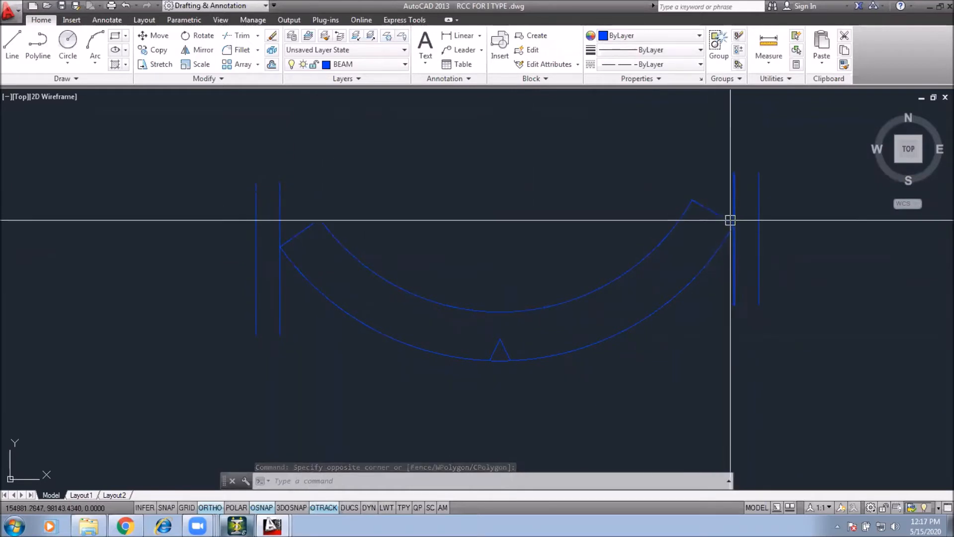
scroll(506, 279, "down", 2)
left_click(682, 202)
left_click(322, 334)
type("e")
key("space")
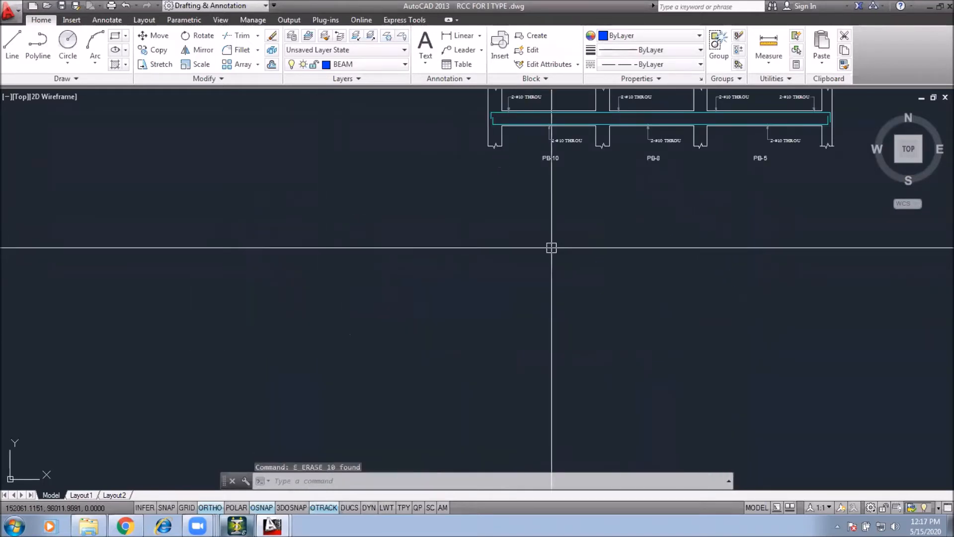
Step: Save the drawing
scroll(541, 198, "up", 5)
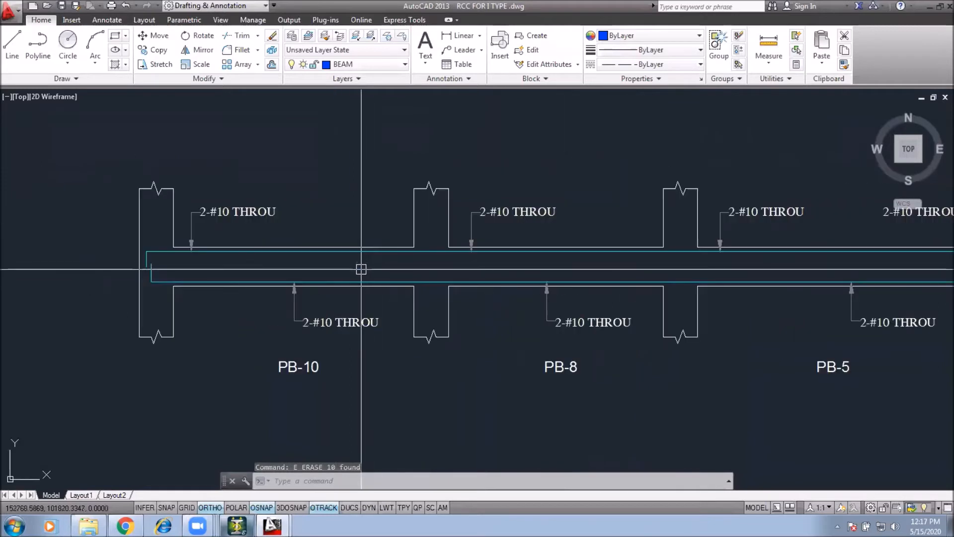
scroll(398, 283, "down", 3)
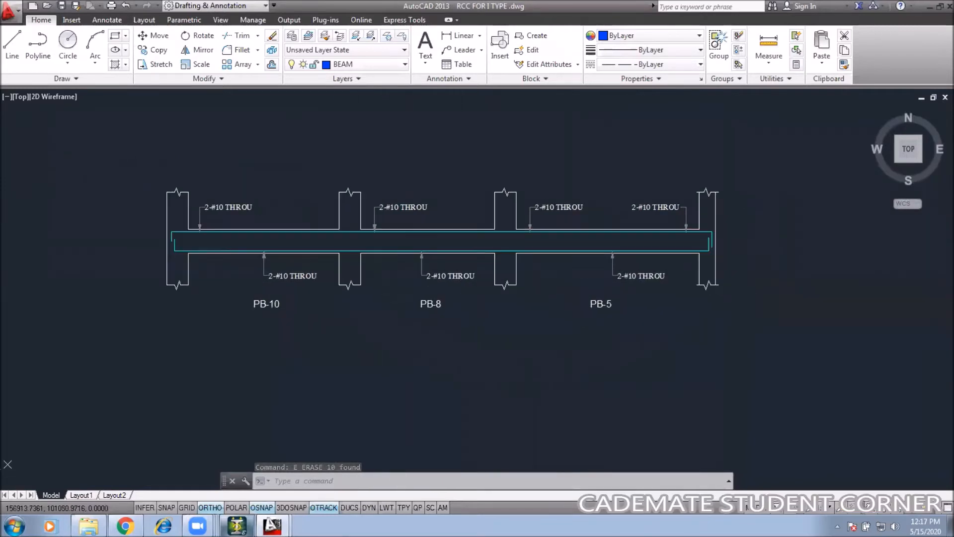
key("ctrl+s")
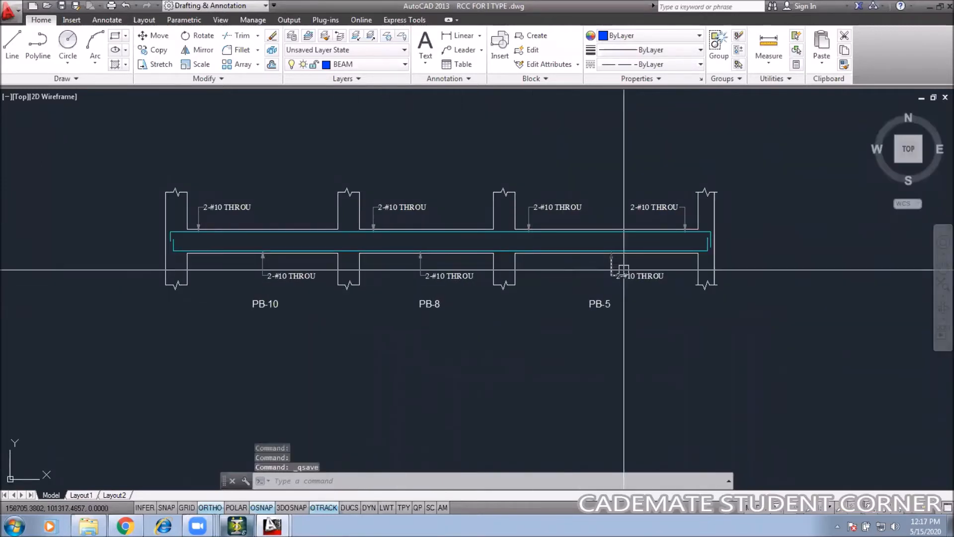
middle_click_drag(616, 288, 524, 281)
scroll(522, 282, "down", 2)
middle_click_drag(381, 277, 187, 270)
scroll(238, 265, "down", 2)
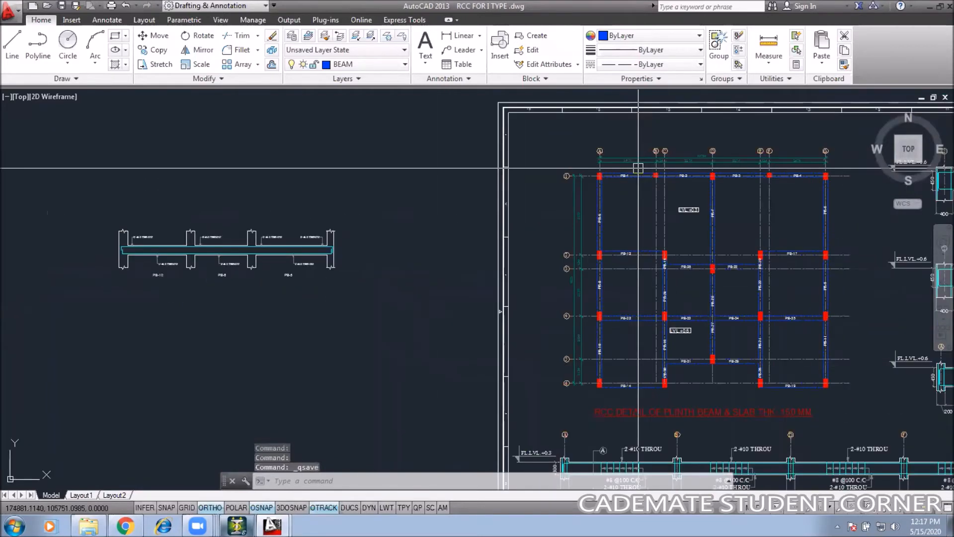
Step: Switch to STAAD.Pro and open the analysis output file of the 1 TYPE model
scroll(145, 266, "up", 3)
scroll(159, 249, "up", 2)
middle_click_drag(160, 250, 224, 266)
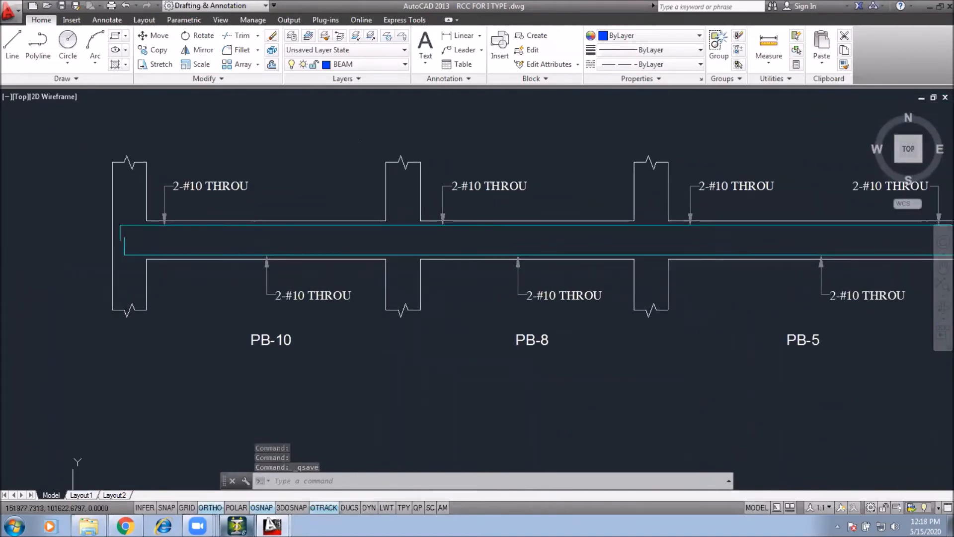
scroll(287, 319, "down", 2)
left_click(236, 526)
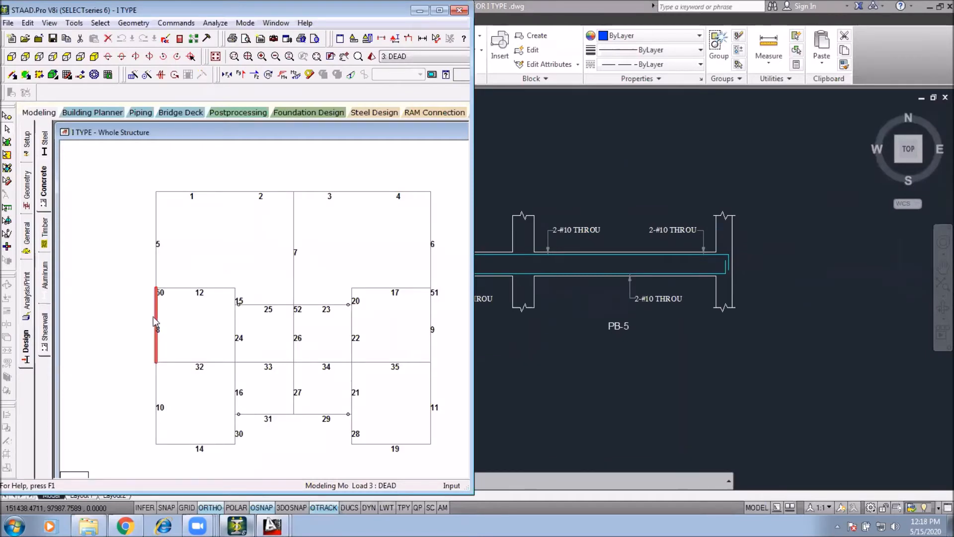
left_click(180, 40)
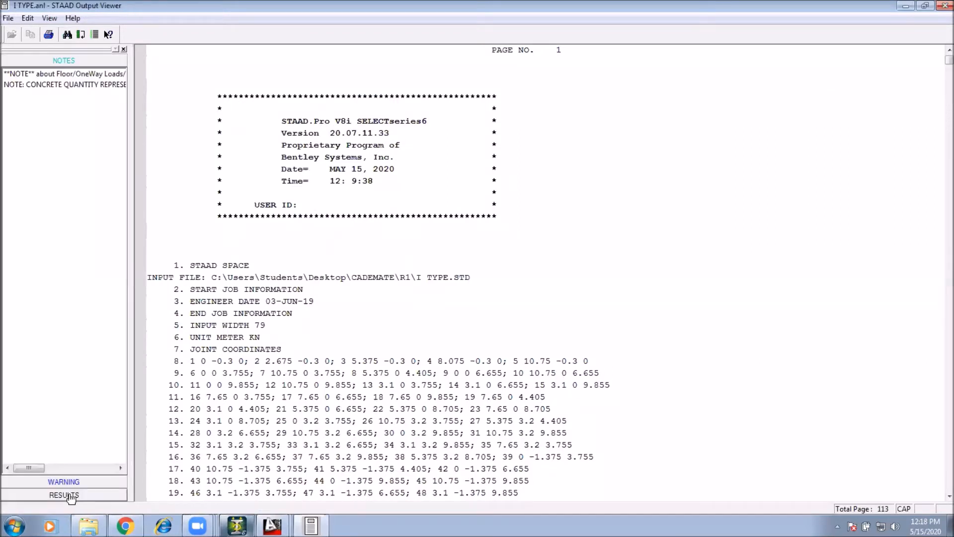
Step: Examine the concrete design results for beams 1 to 5 in the output, then close the output viewer
left_click(45, 186)
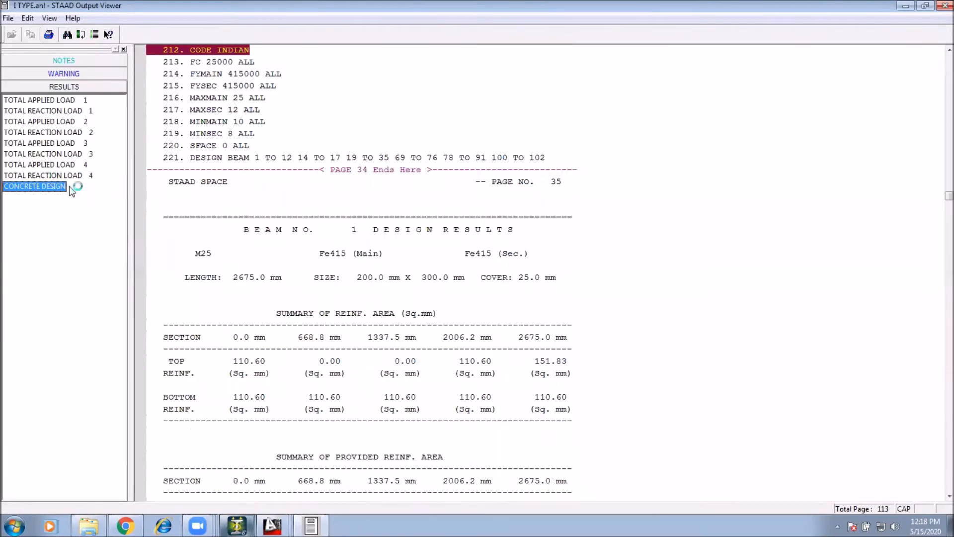
scroll(230, 186, "down", 10)
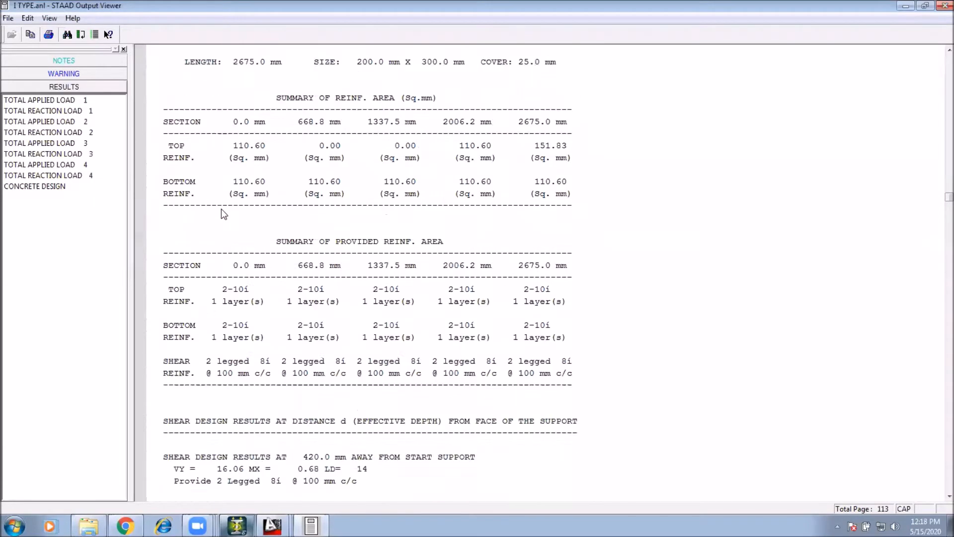
scroll(318, 234, "down", 20)
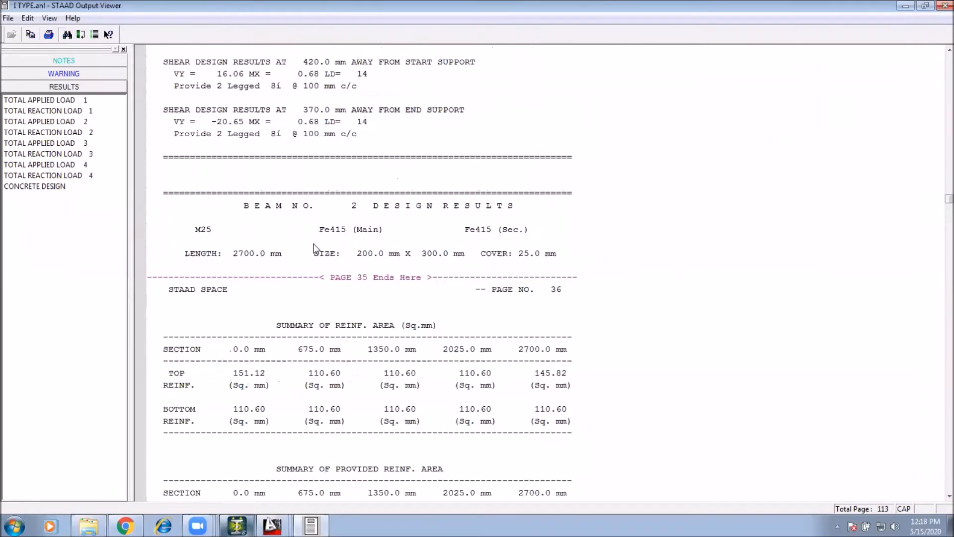
scroll(313, 258, "down", 1)
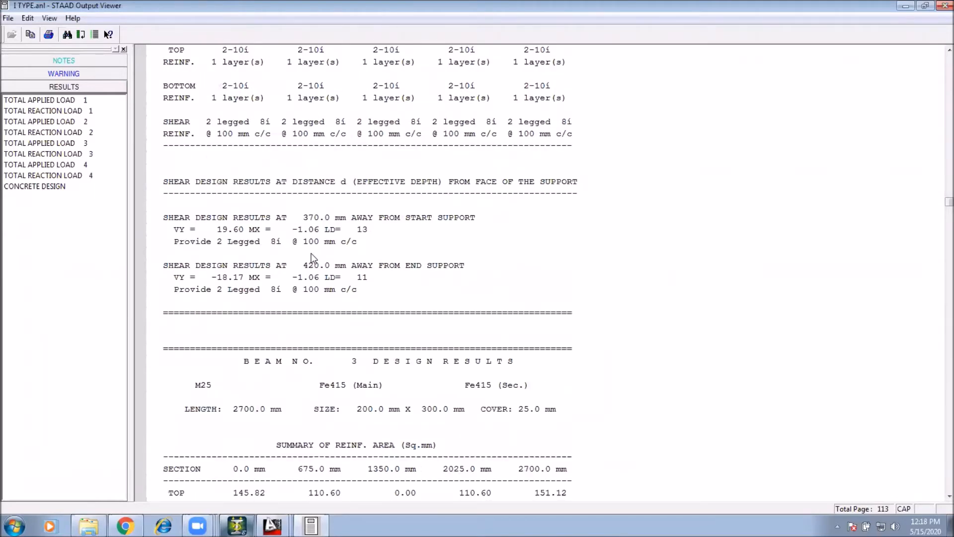
scroll(312, 258, "down", 18)
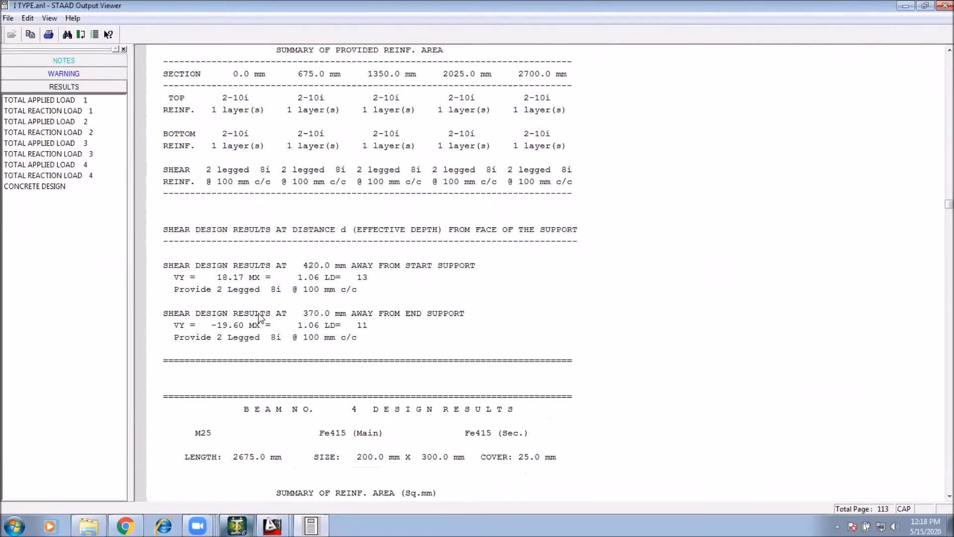
scroll(289, 293, "down", 20)
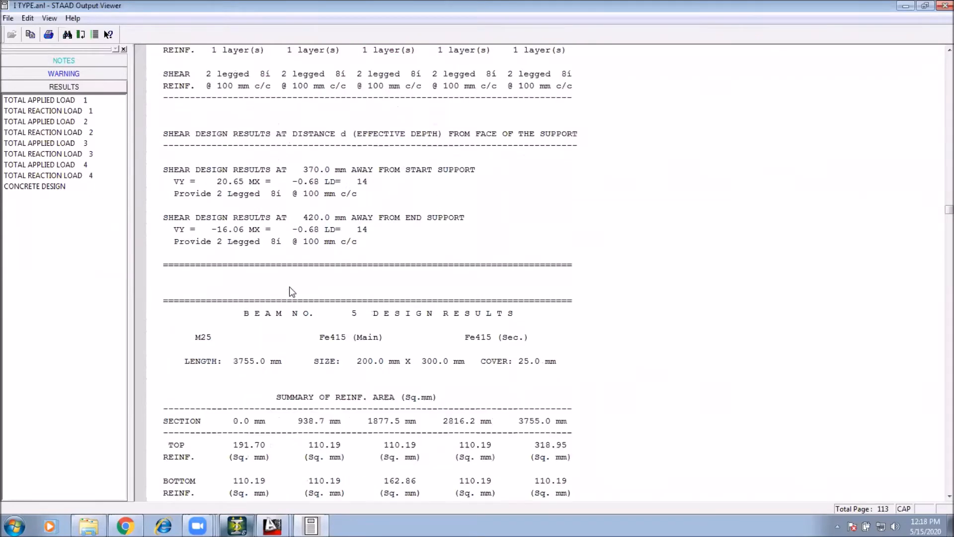
scroll(309, 277, "down", 3)
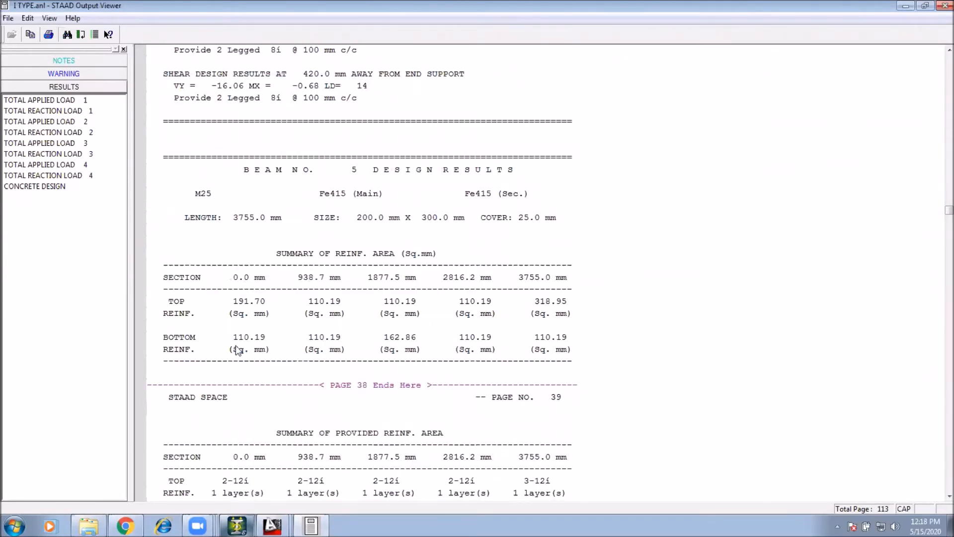
scroll(304, 330, "down", 1)
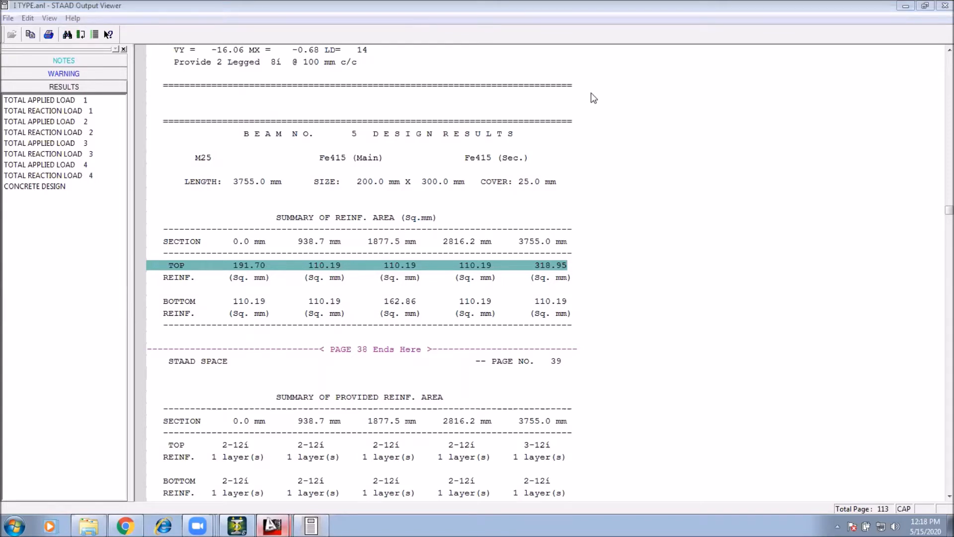
left_click(944, 6)
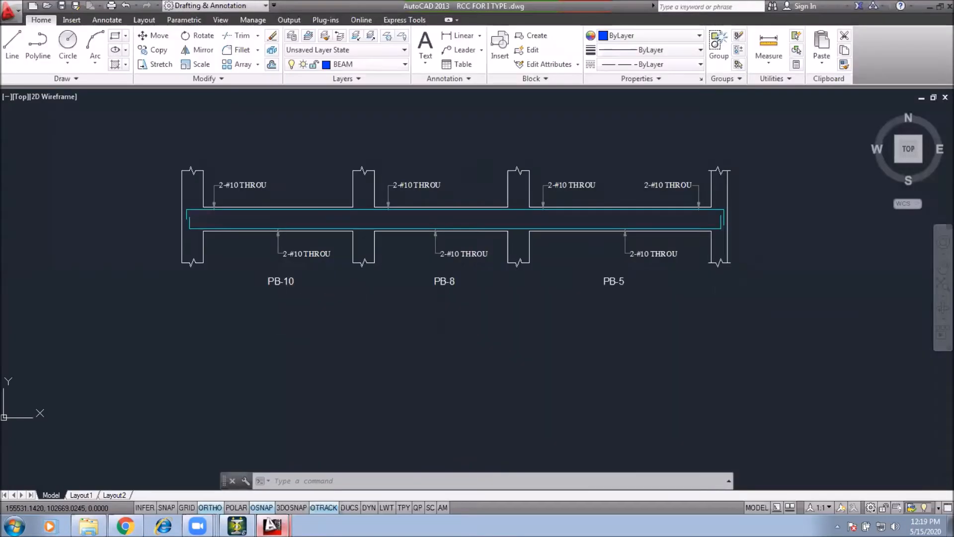
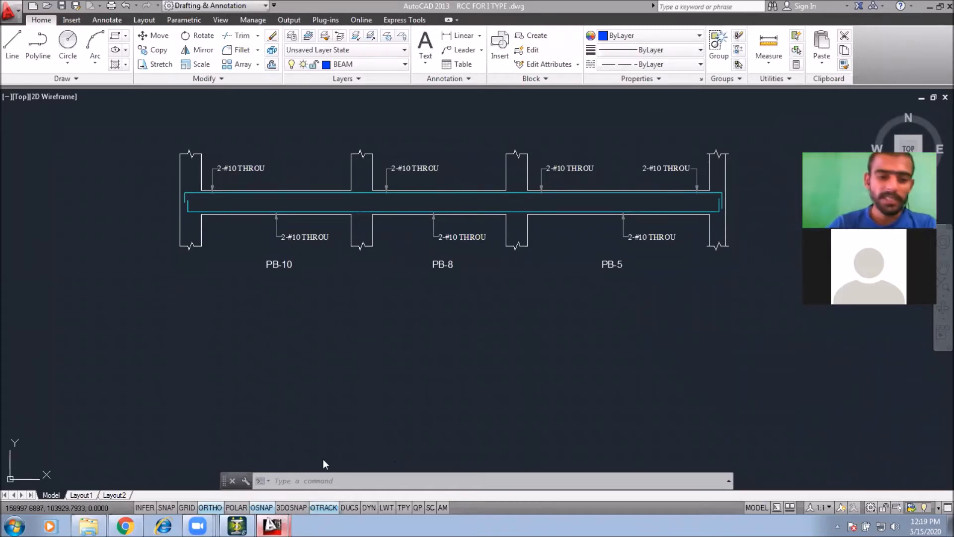
Step: Switch to STAAD.Pro and reopen the analysis output file of the 1 TYPE model
left_click(237, 525)
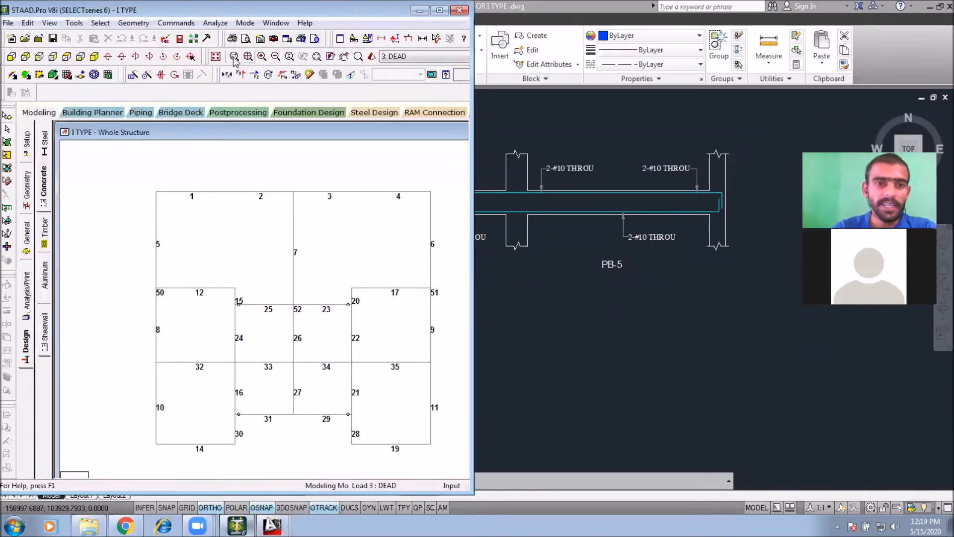
left_click(179, 39)
left_click(68, 495)
left_click(45, 185)
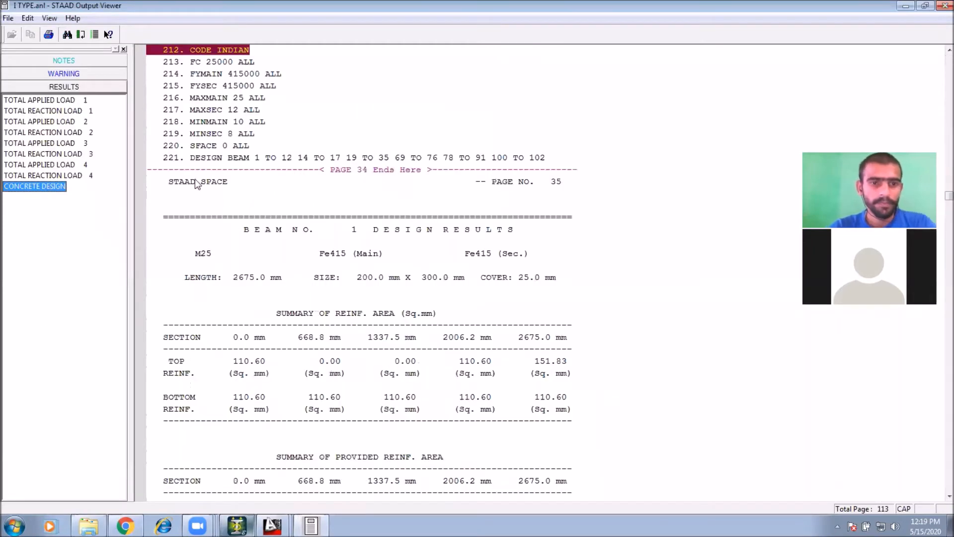
Step: Examine the required and provided reinforcement in the concrete design results for beams 1 to 7
left_click(300, 256)
scroll(302, 257, "down", 15)
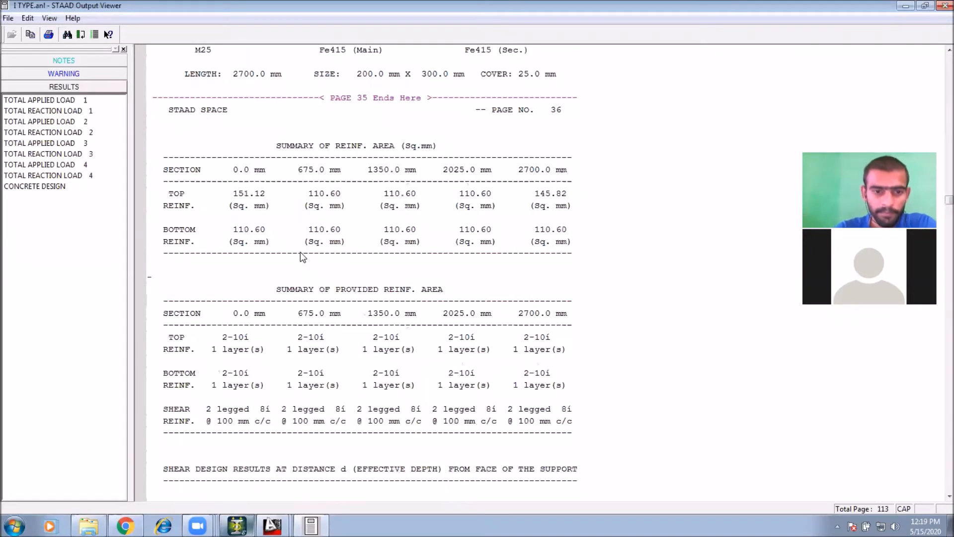
scroll(302, 257, "down", 10)
scroll(306, 260, "down", 20)
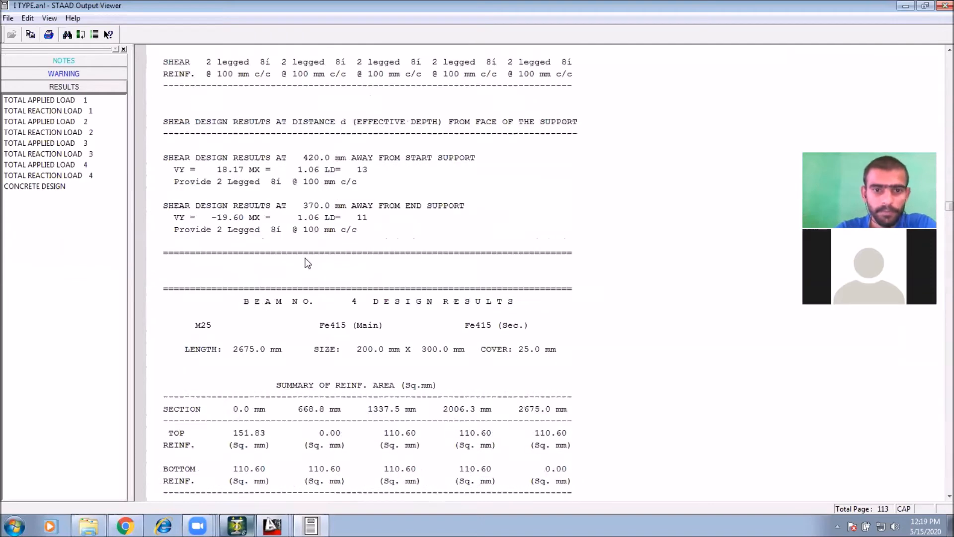
scroll(338, 259, "up", 2)
scroll(339, 274, "down", 4)
scroll(341, 298, "up", 4)
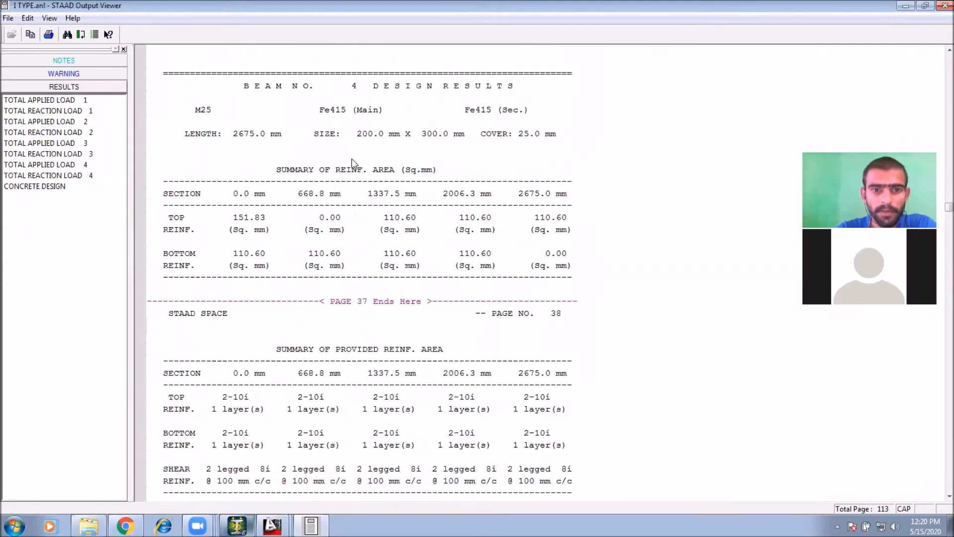
scroll(351, 279, "down", 11)
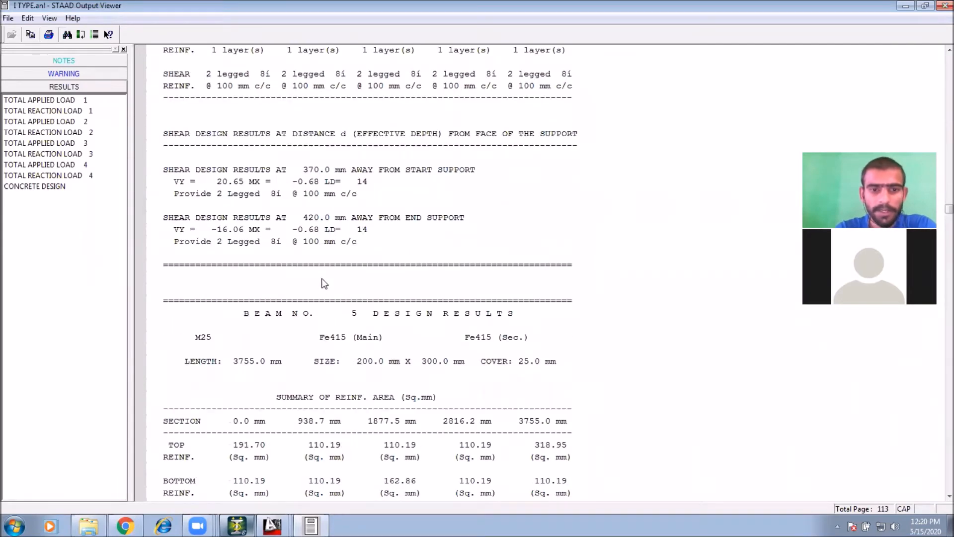
scroll(330, 308, "down", 4)
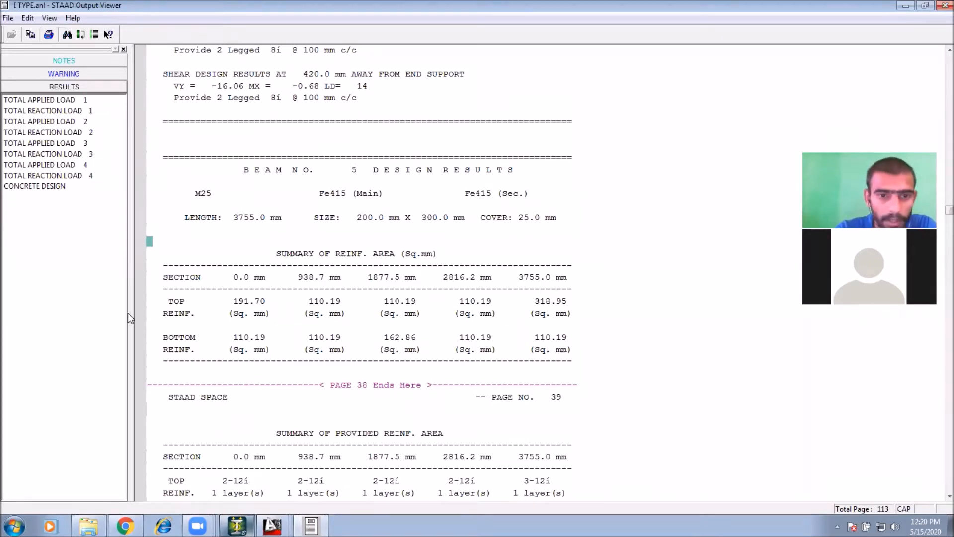
left_click(399, 304)
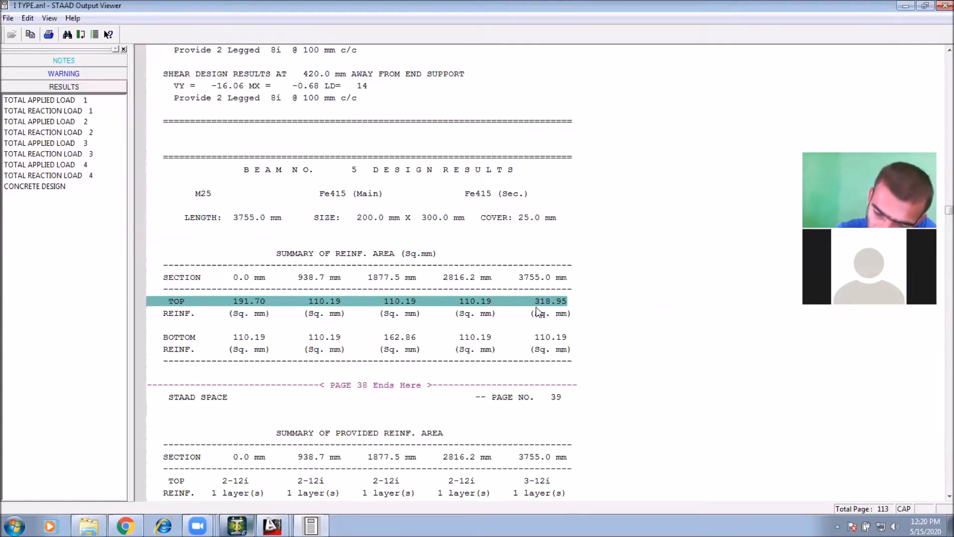
left_click(328, 350)
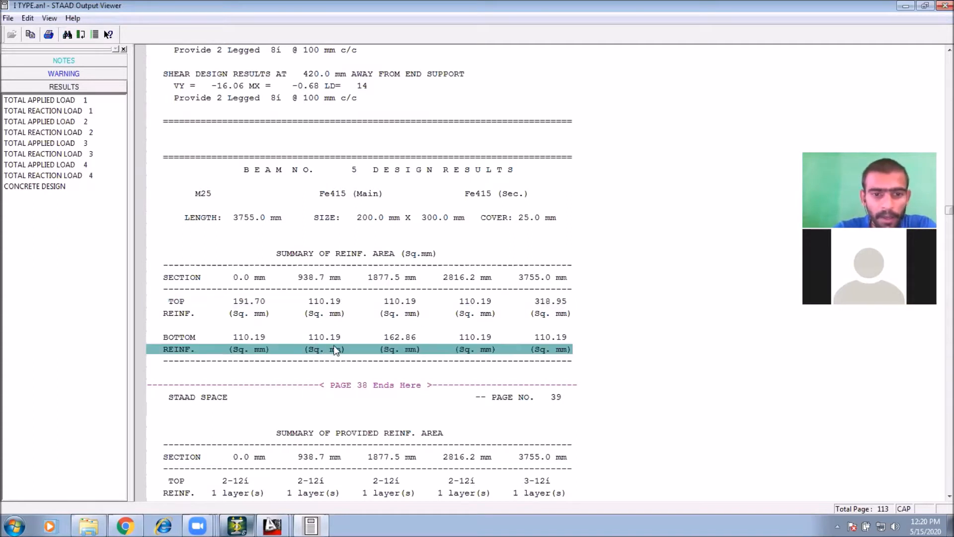
left_click(400, 337)
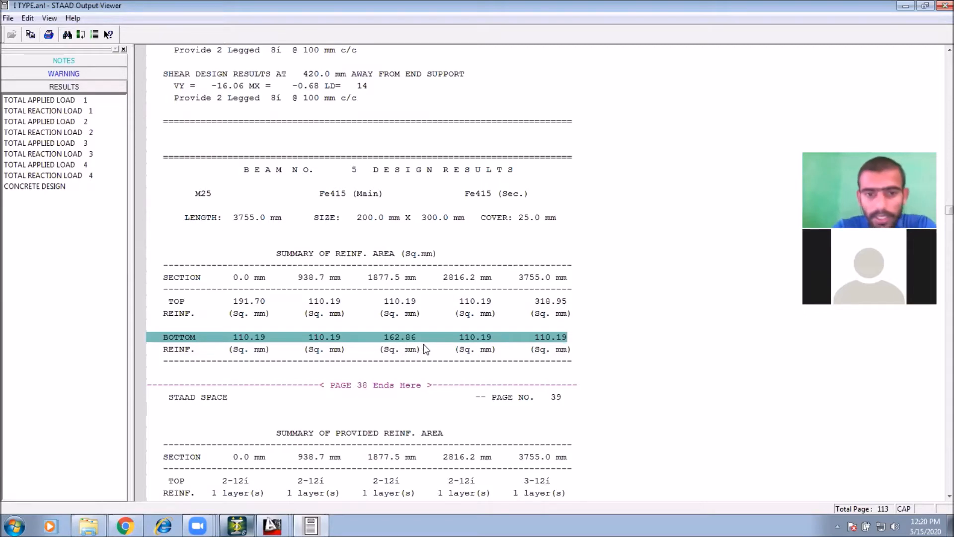
scroll(410, 341, "down", 3)
scroll(405, 334, "down", 6)
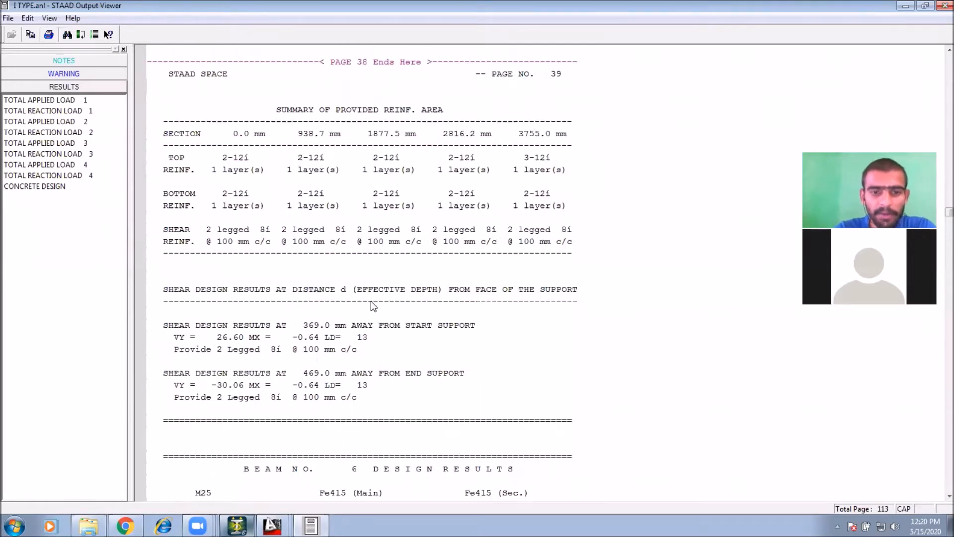
scroll(371, 301, "down", 12)
scroll(374, 304, "down", 7)
scroll(374, 305, "down", 15)
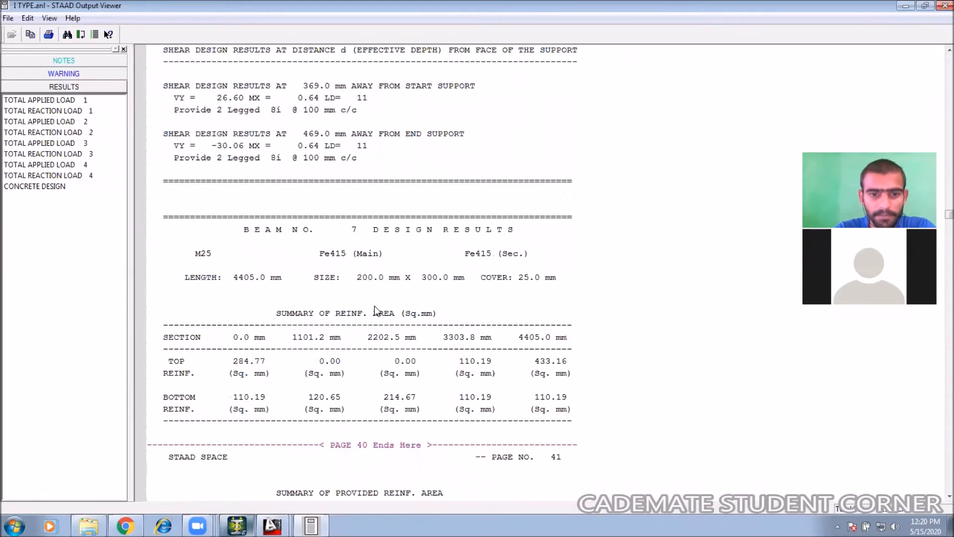
scroll(373, 313, "down", 4)
Step: Examine the required and provided reinforcement and shear stirrups for beams 8 to 10, then close the output viewer
left_click(262, 270)
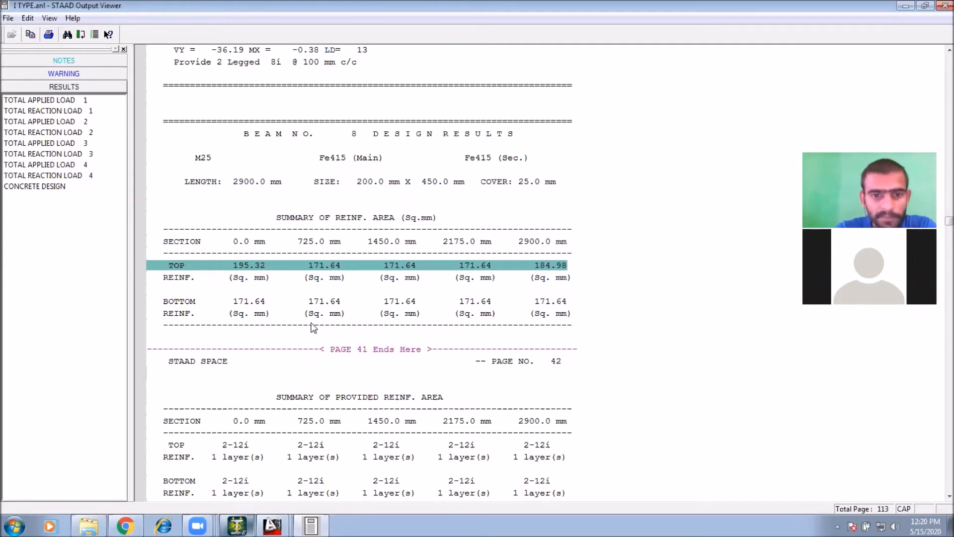
left_click(414, 304)
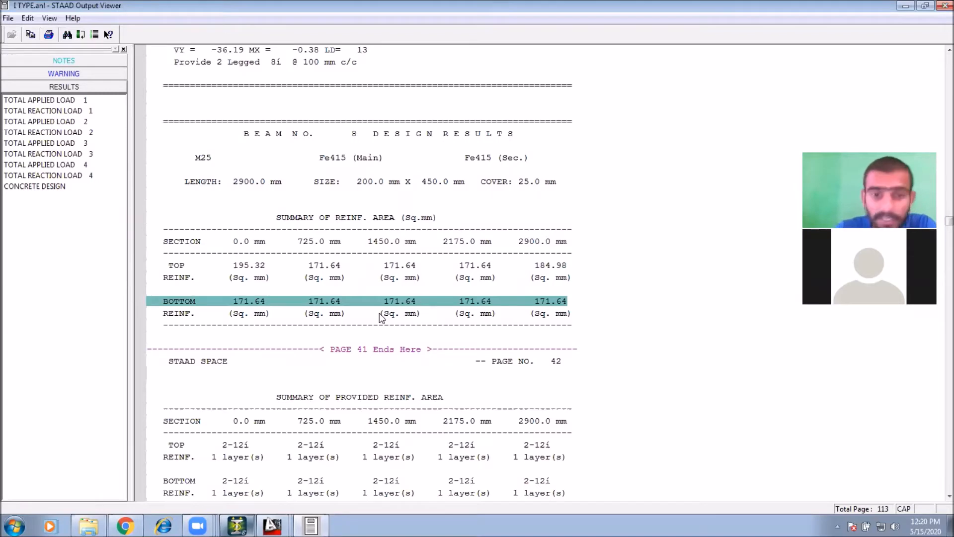
scroll(381, 316, "down", 4)
scroll(380, 282, "down", 3)
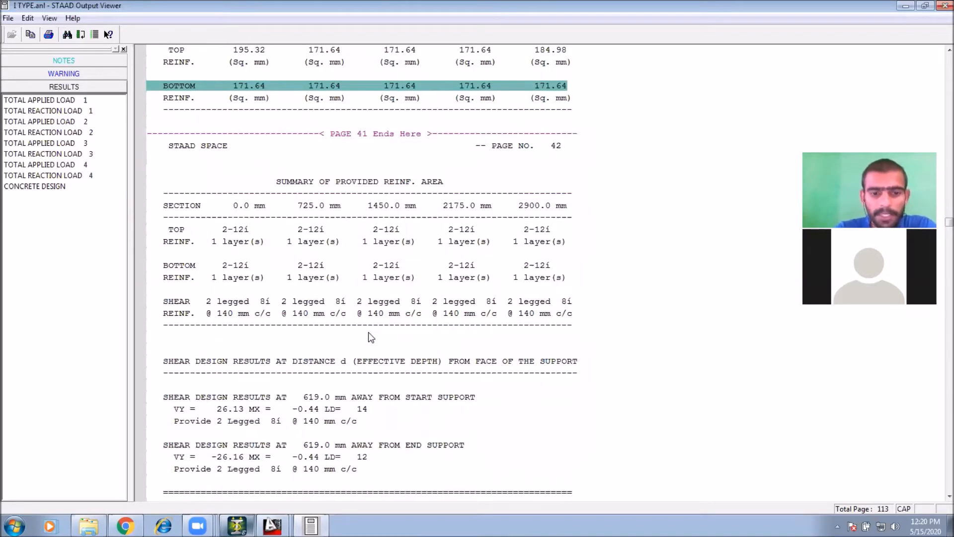
scroll(374, 342, "down", 6)
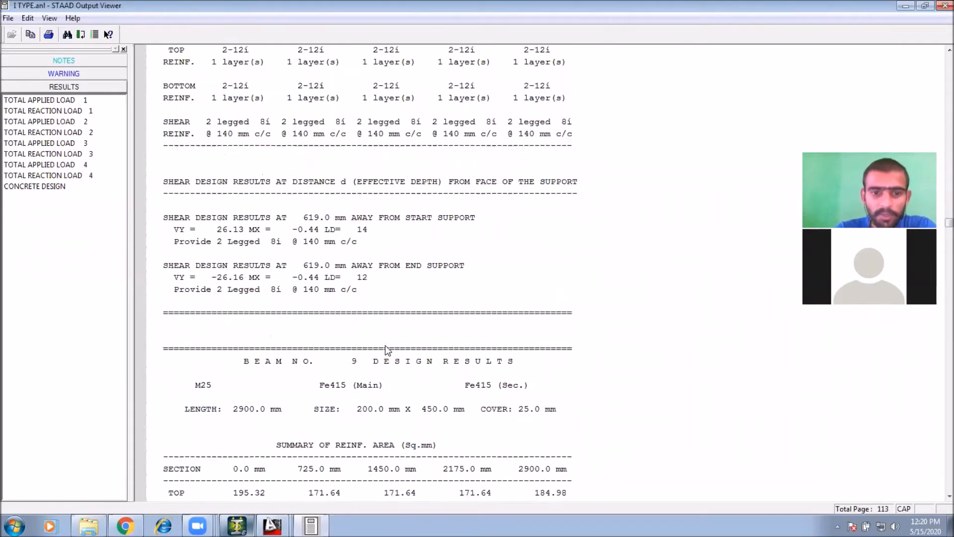
scroll(374, 341, "down", 20)
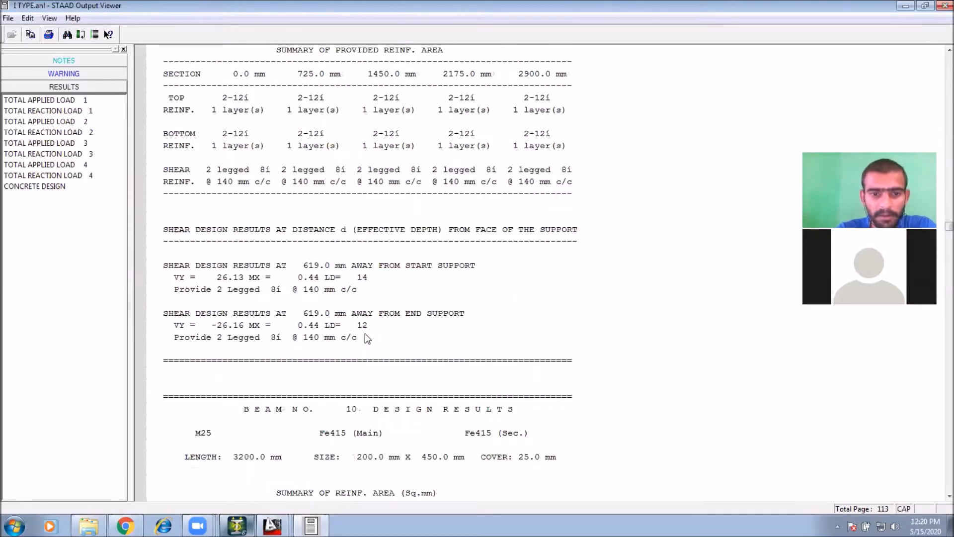
left_click(249, 219)
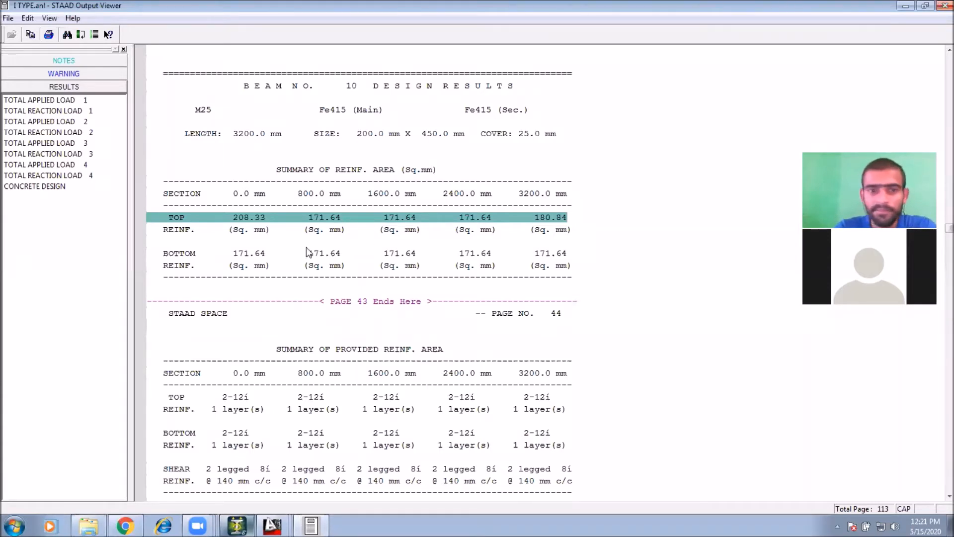
left_click(356, 384)
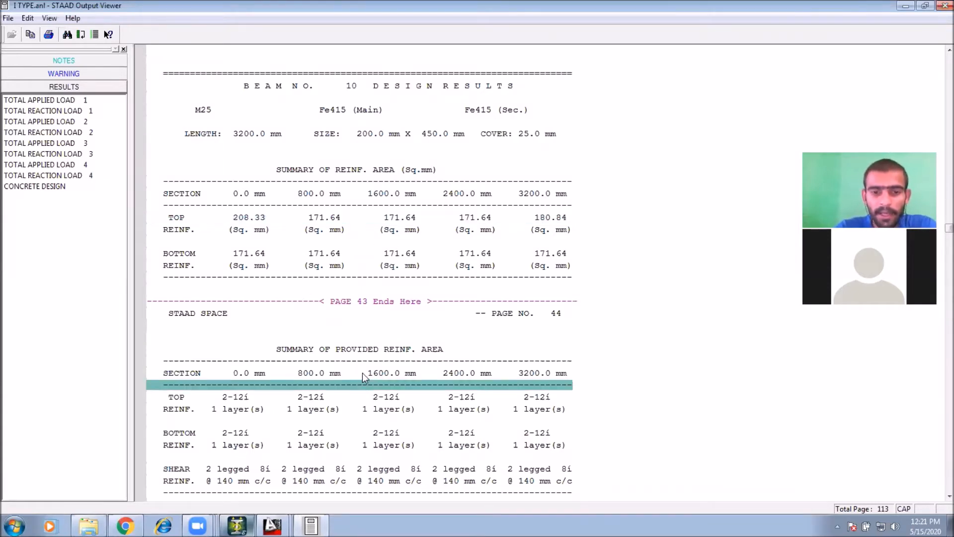
scroll(343, 321, "down", 3)
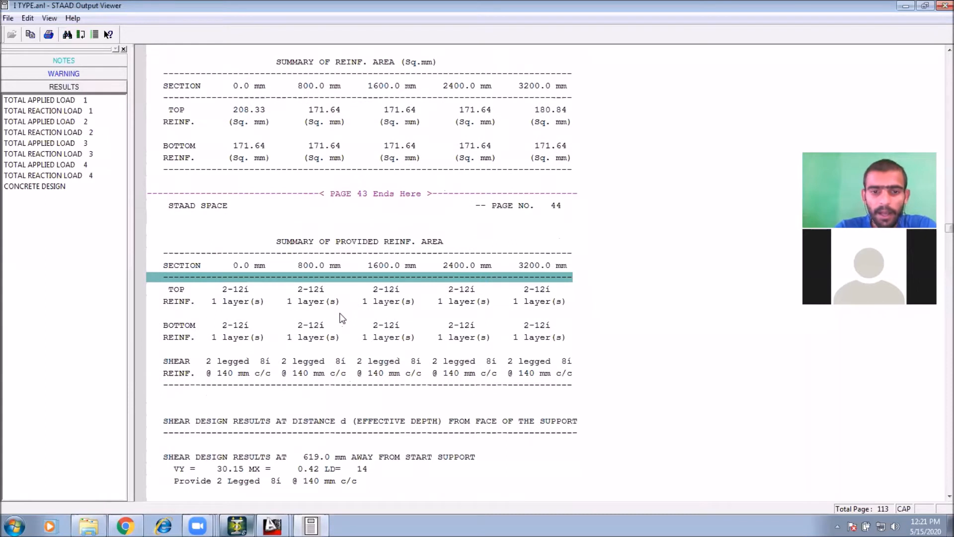
left_click(308, 361)
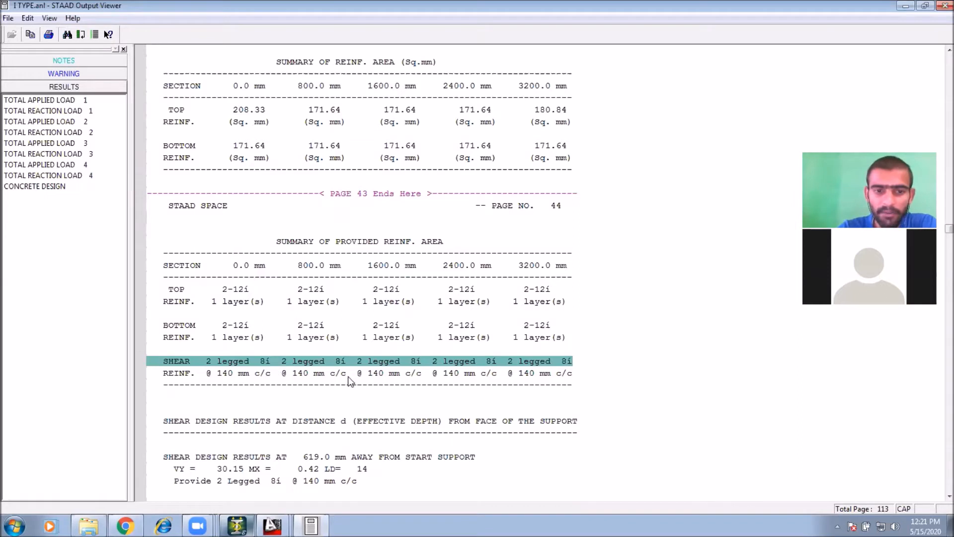
left_click(374, 373)
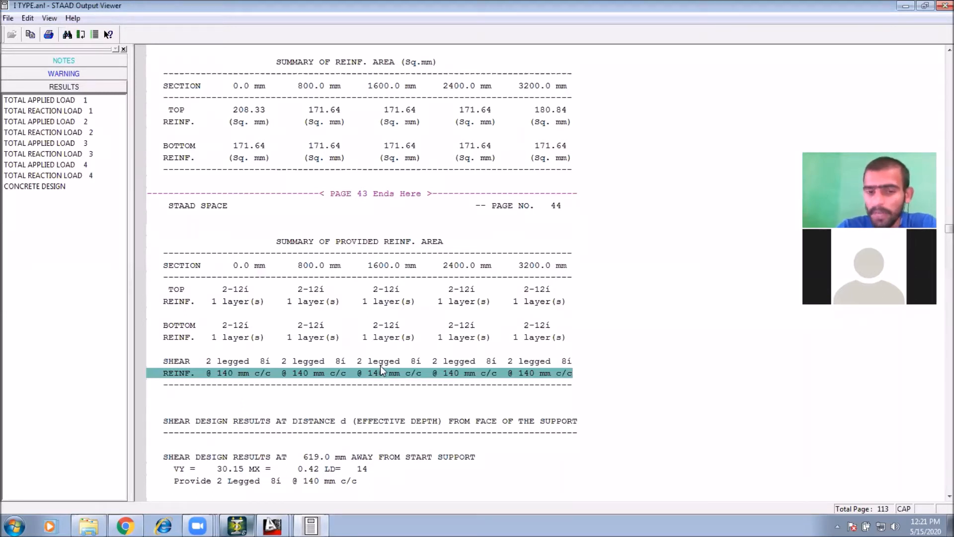
left_click(395, 362)
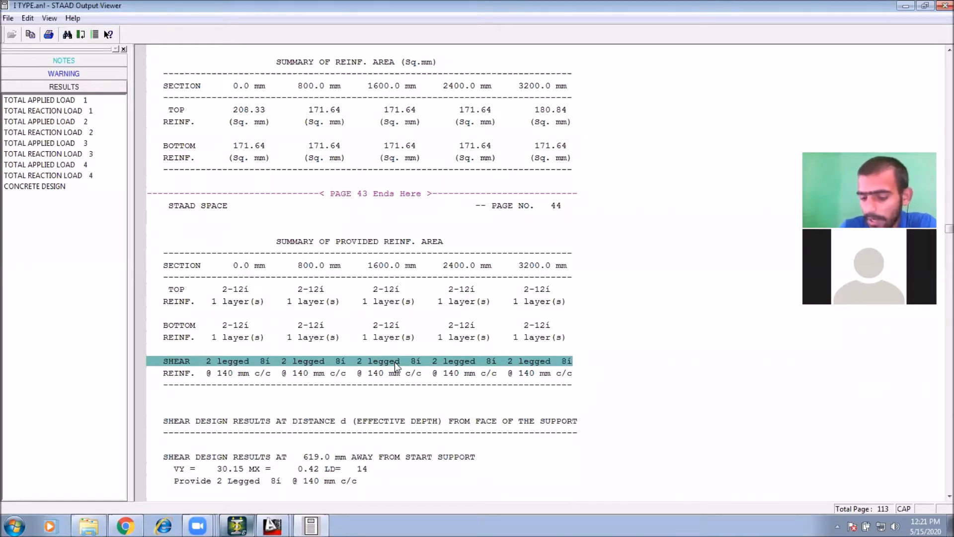
scroll(454, 356, "up", 12)
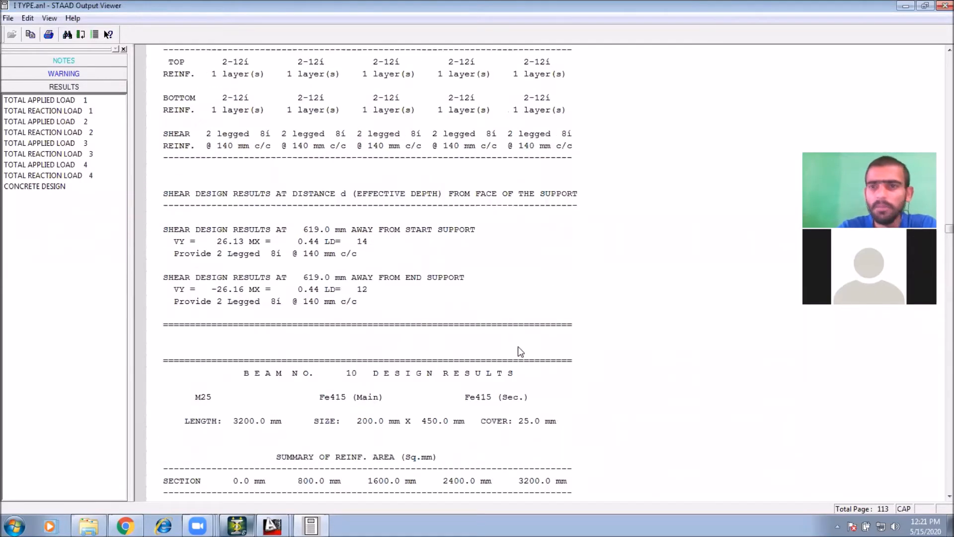
left_click(939, 11)
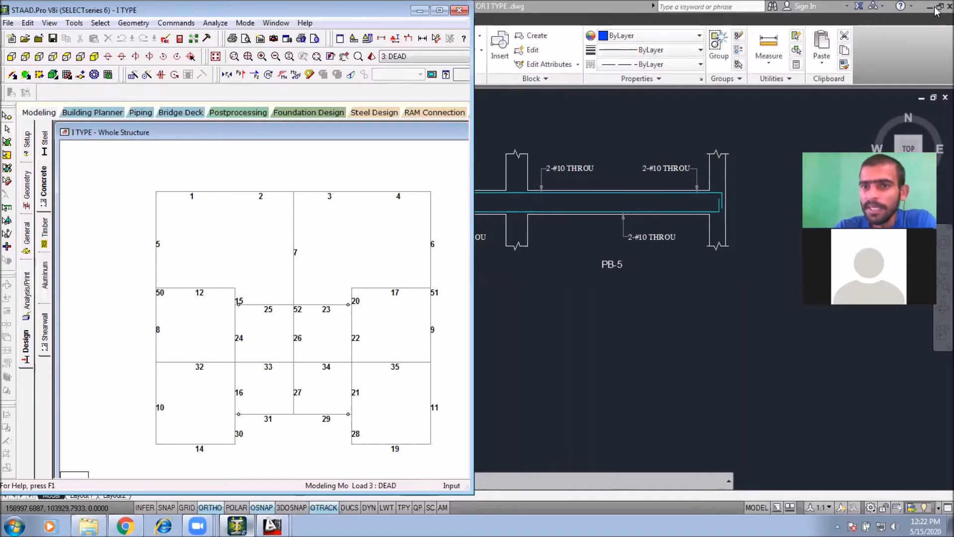
mouse_move(713, 104)
middle_mouse_down()
mouse_move(748, 115)
mouse_move(763, 136)
middle_mouse_up()
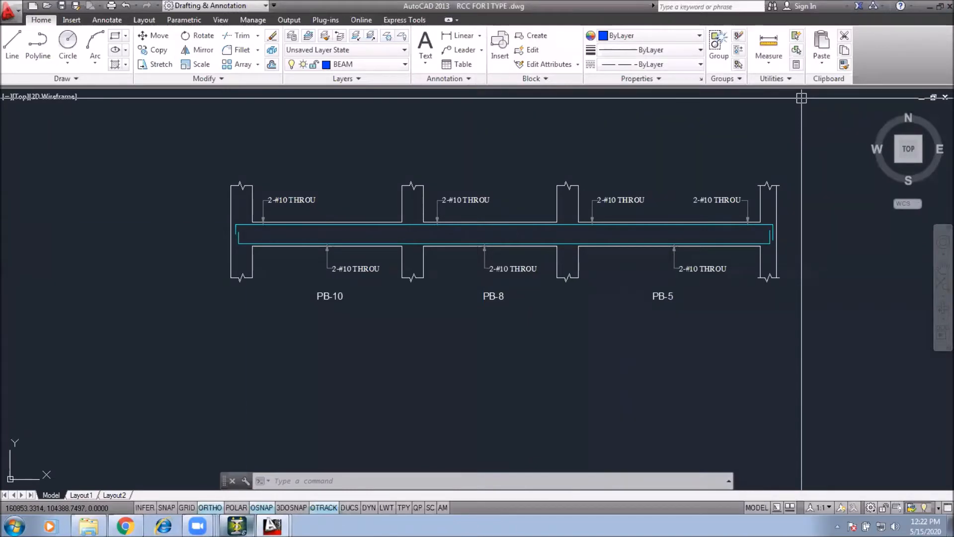
Step: Open a blank Excel workbook and list bar diameters 8, 10, 12, 16, 20, 25 and 32 down column J from J10
left_click(14, 526)
left_click(55, 292)
left_click(371, 221)
left_click(597, 375)
type("8")
key("Return")
type("10")
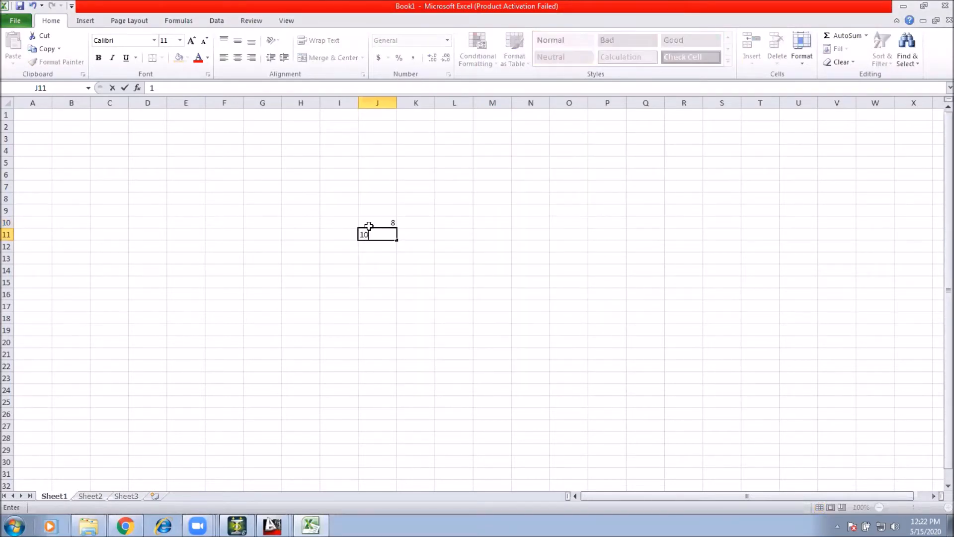
key("Return")
type("12")
key("Return")
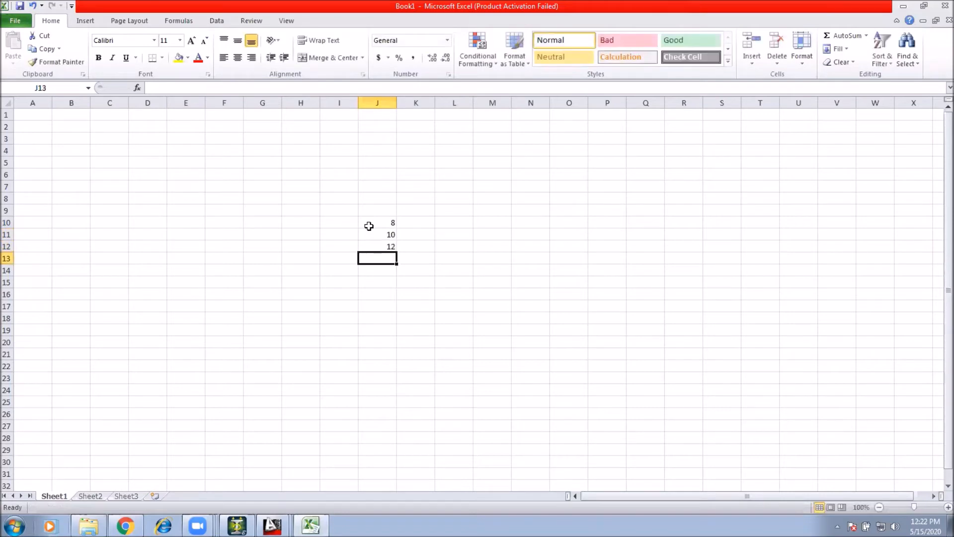
type("16")
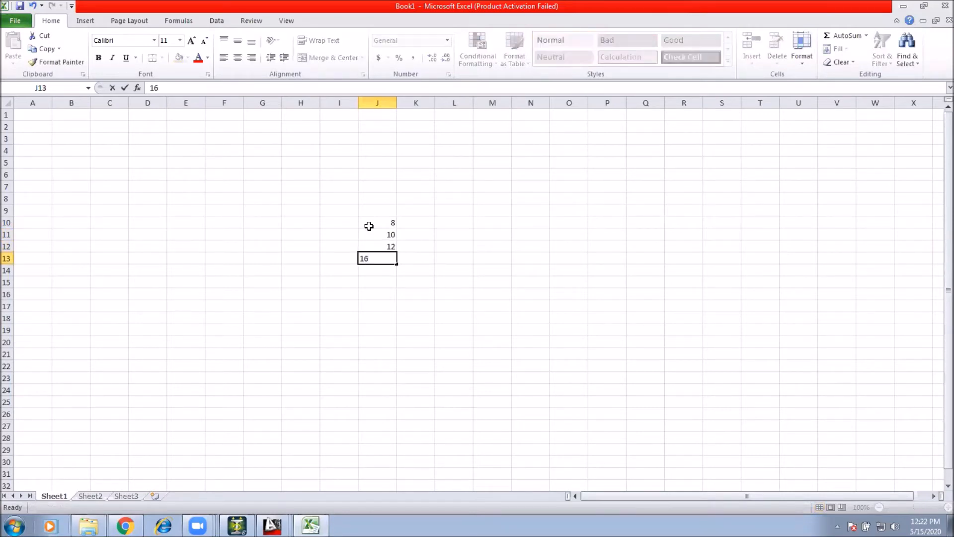
key("Return")
type("20")
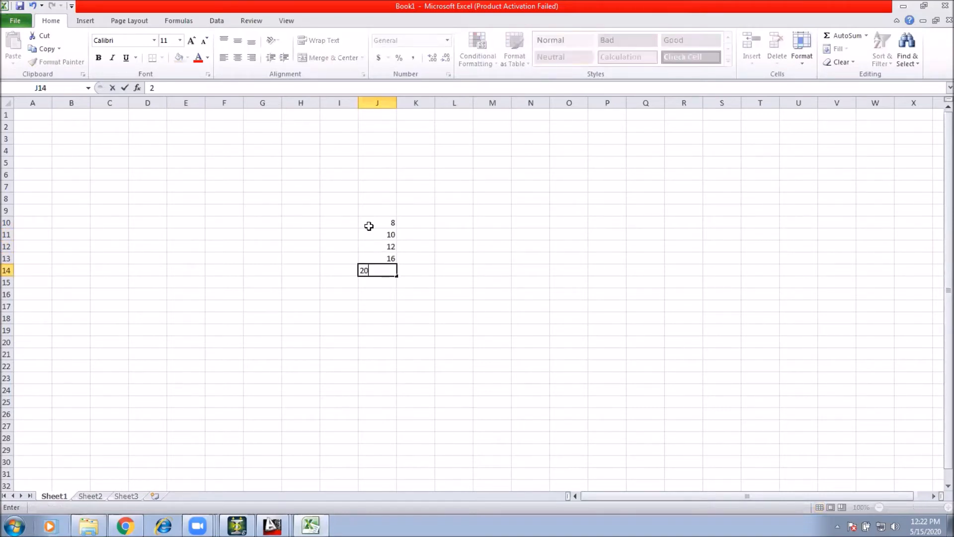
key("Return")
type("25")
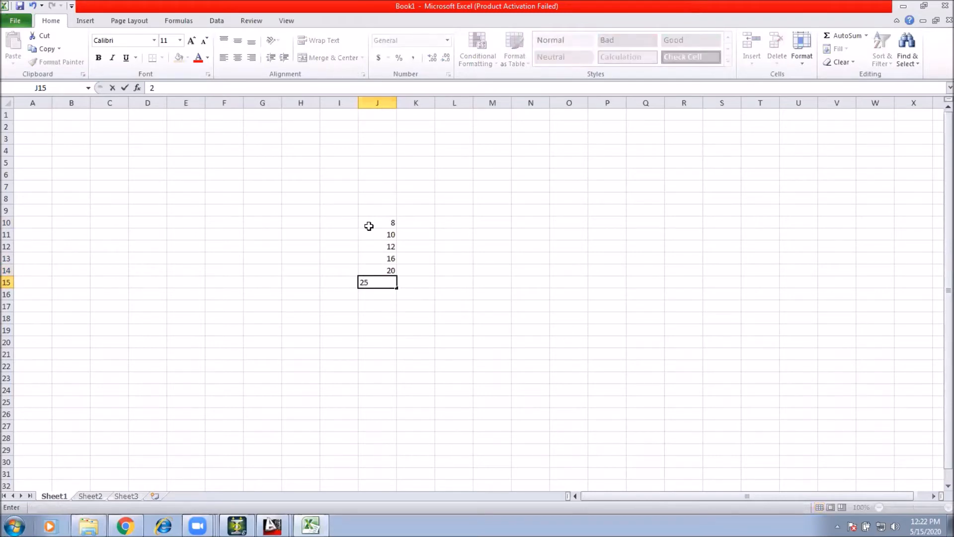
key("Return")
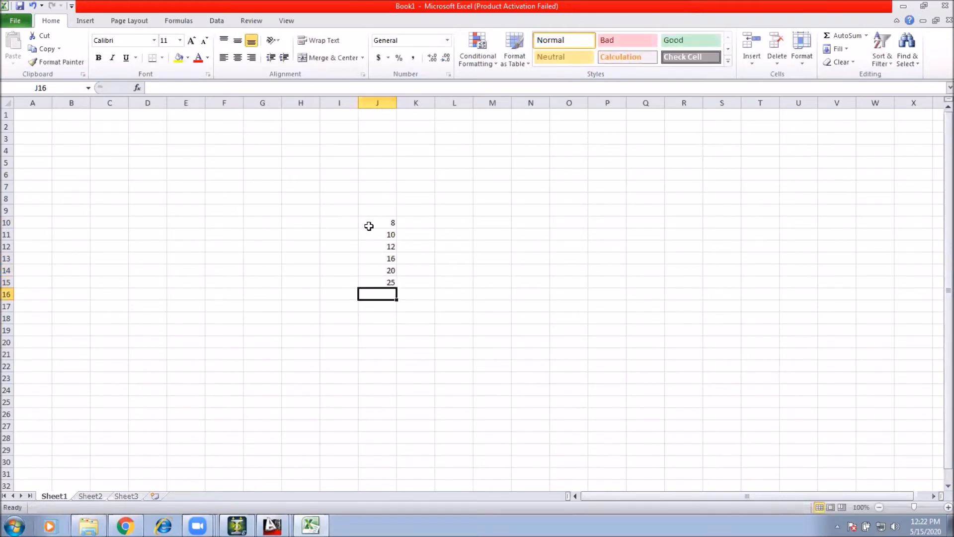
type("32")
key("Return")
Step: Add the heading DIA above the bar diameter list in cell J9
left_click(455, 291)
left_click_drag(386, 219, 383, 283)
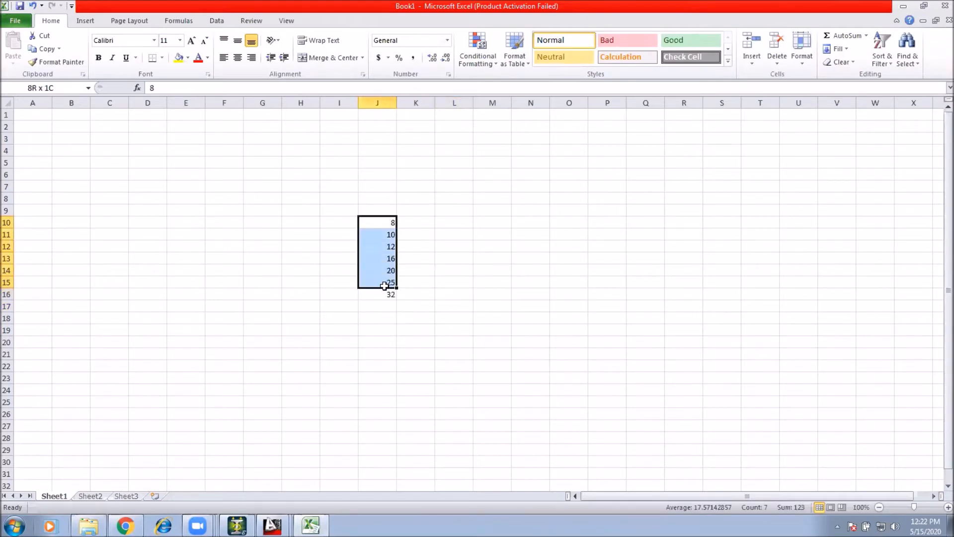
left_click(390, 210)
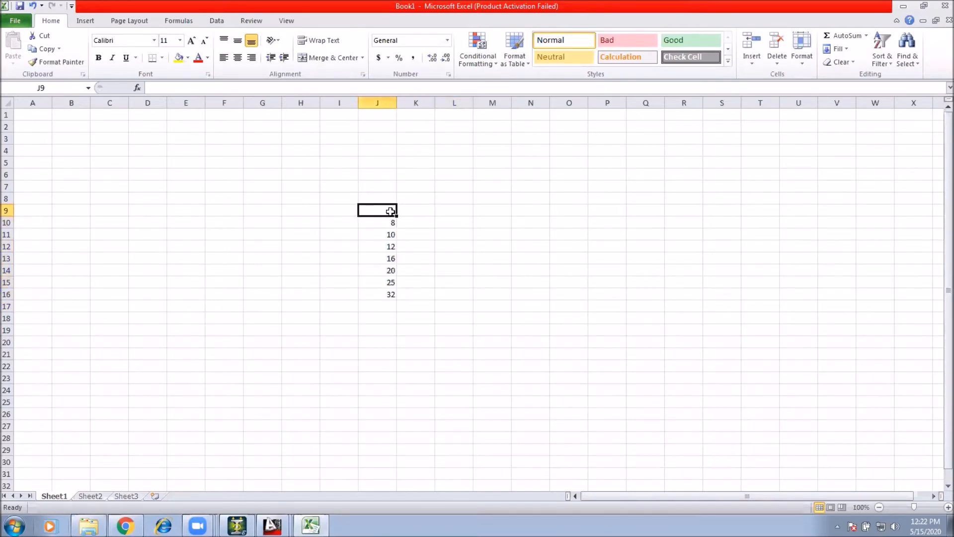
type("DIA")
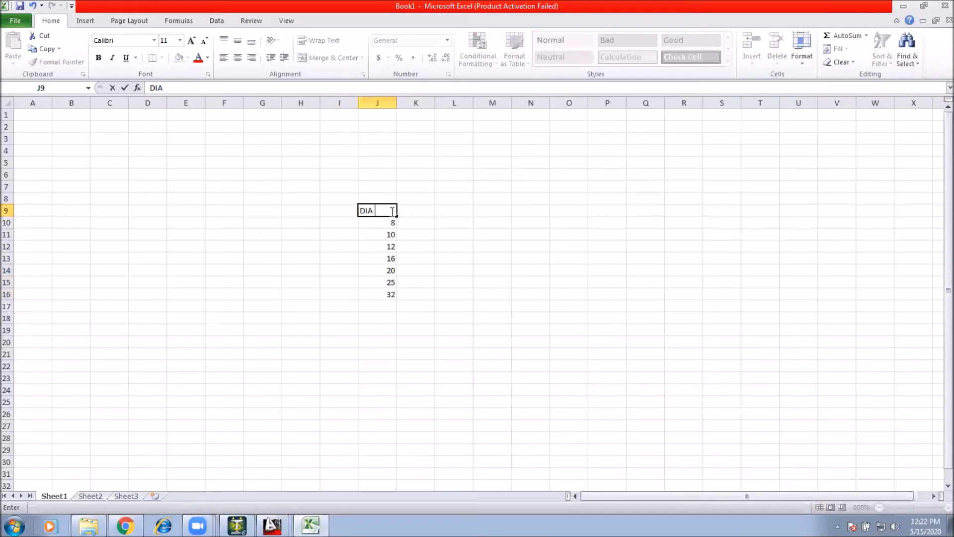
type(" OF BAR")
Step: Complete the J9 heading as DIA OF BAR and autofit column J to its text
key("Return")
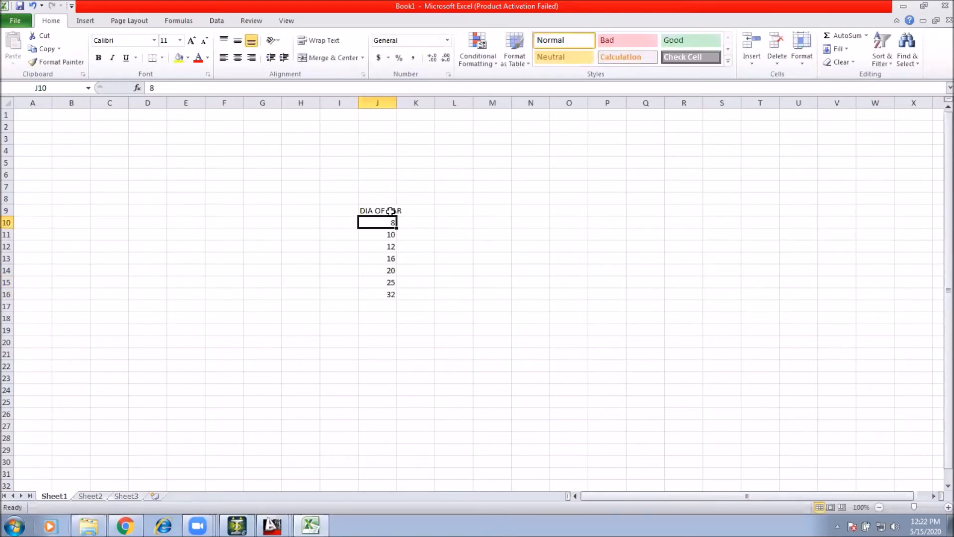
double_click(398, 102)
Step: Enter the heading AREA OF 1 BAR in K9 and autofit column K
left_click(420, 208)
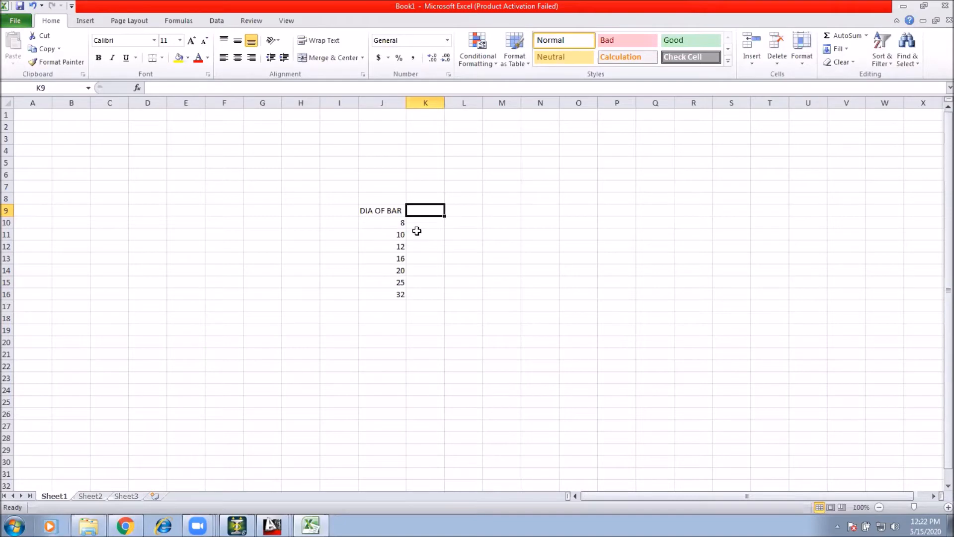
type("AREA OF 1 BAR")
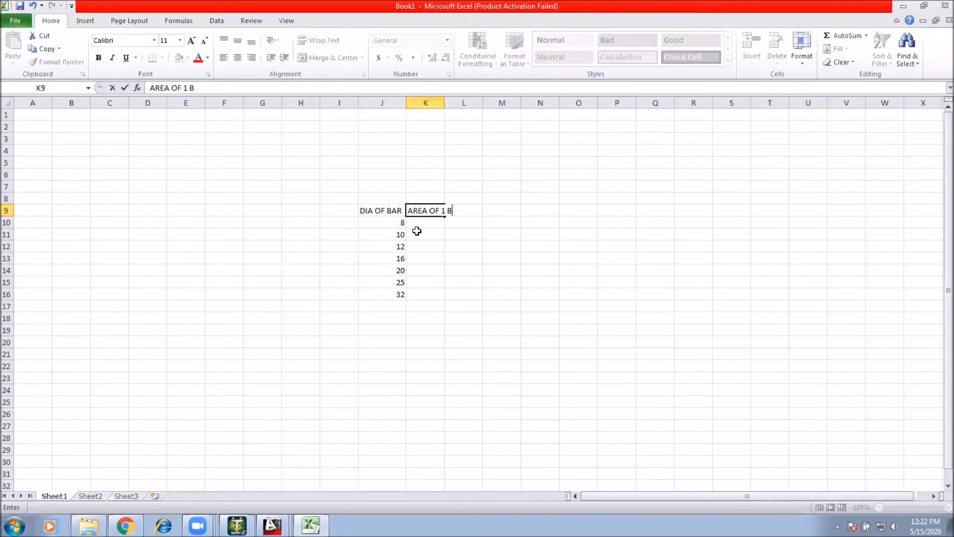
key("Return")
double_click(444, 103)
Step: Try to enter the bar area formula =PAI()/4*J10^2 in K10
key("Right")
key("Right")
key("Right")
left_click(422, 224)
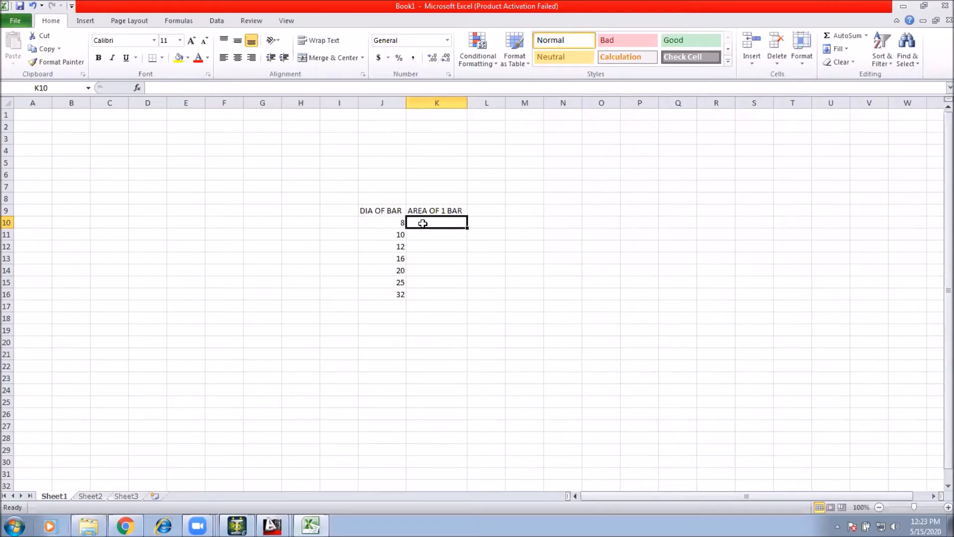
type("=")
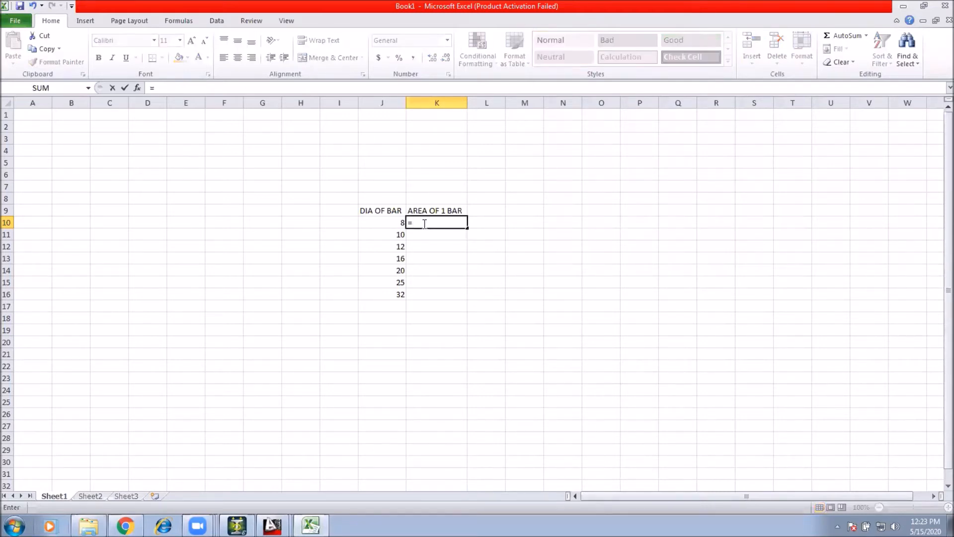
type("PAI")
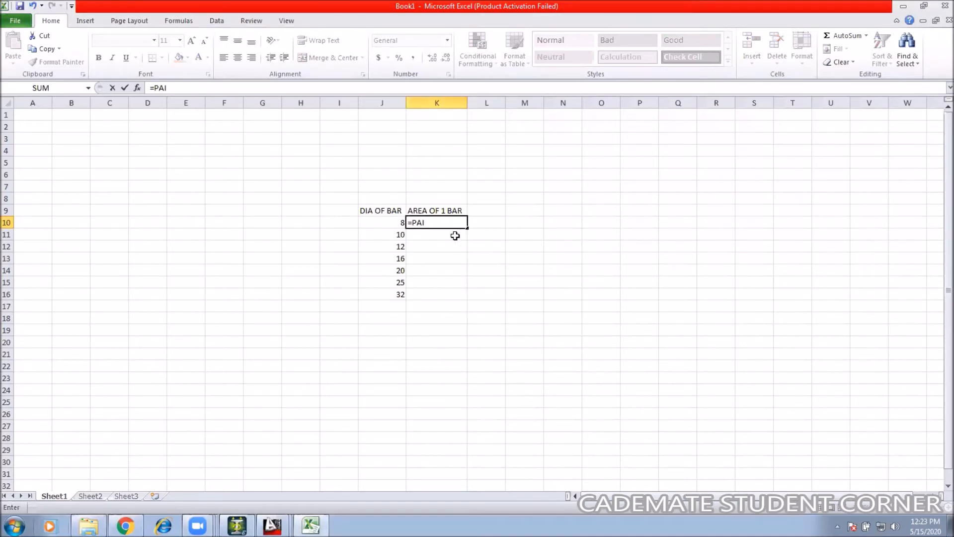
type("()")
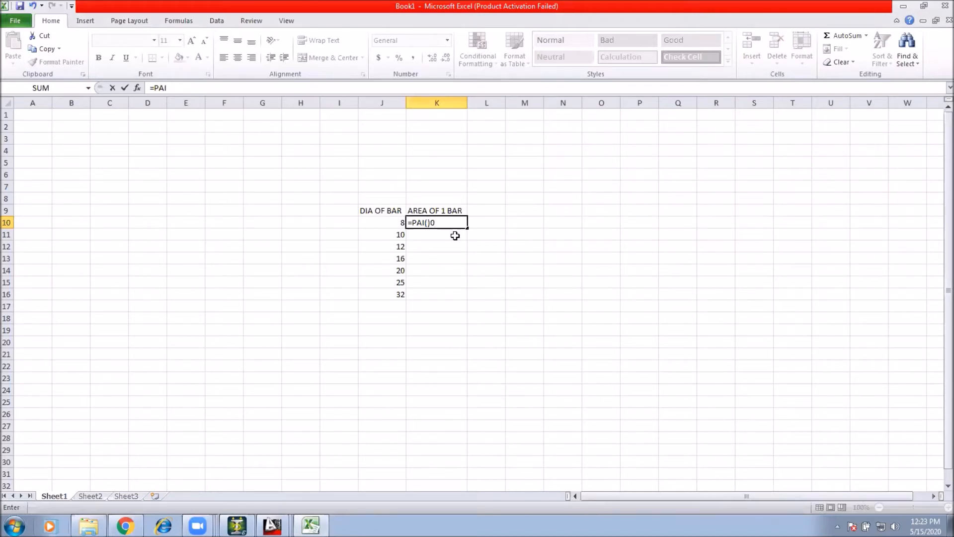
type(")")
key("BackSpace")
type("/4*")
left_click(384, 225)
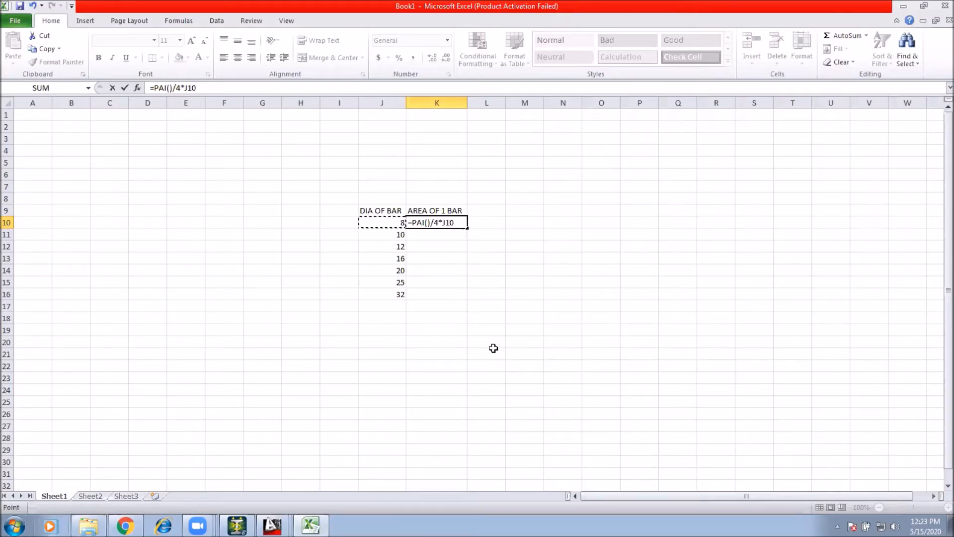
type("^2")
key("Return")
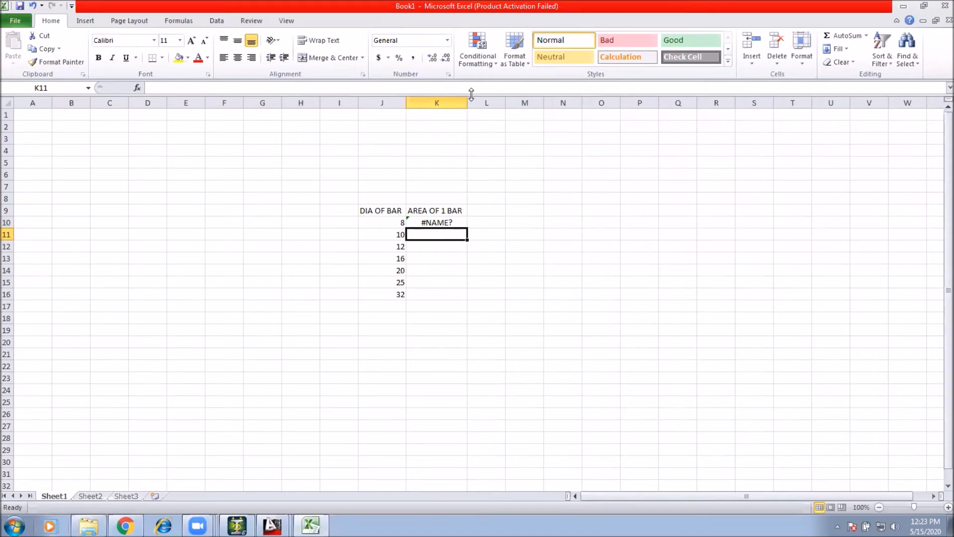
Step: Clear the faulty area formula from K10
double_click(436, 222)
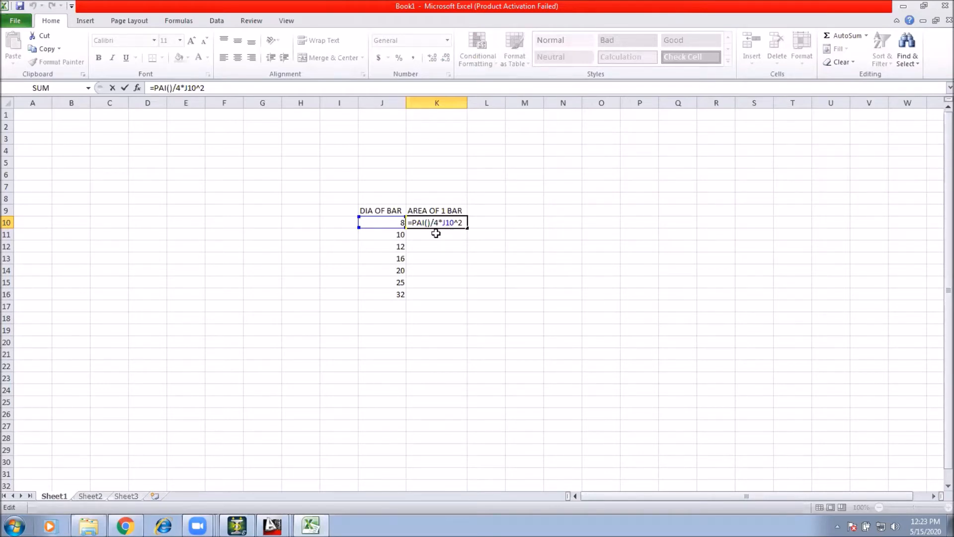
left_click(423, 223)
key("Return")
left_click(471, 258)
left_click(449, 217)
key("Delete")
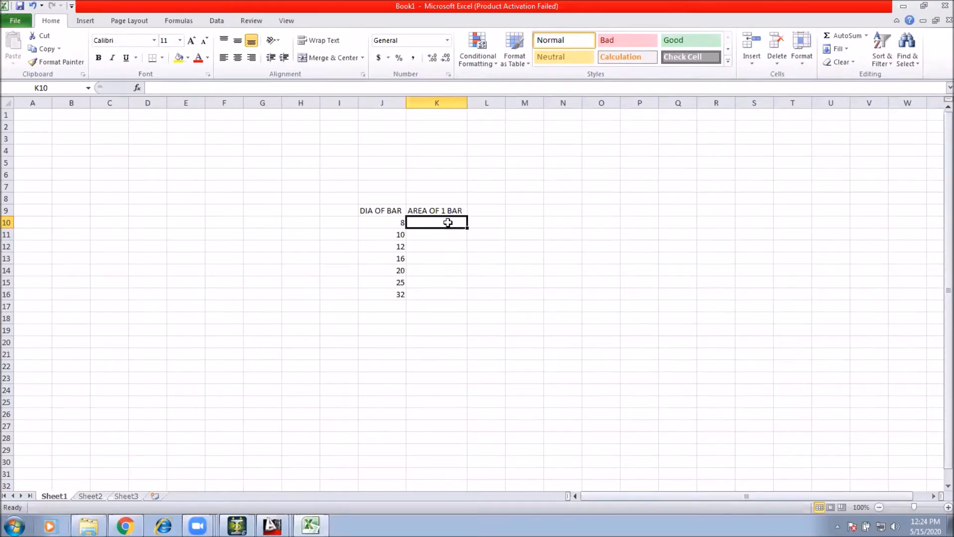
Step: Enter the bar area formula =3.14/4*J10*J10 in K10
type("=3")
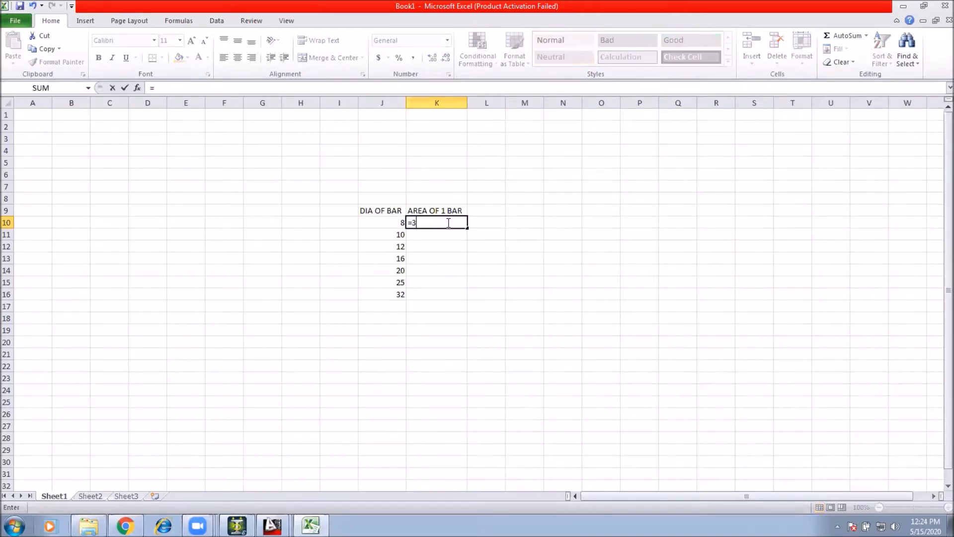
type(".14")
type("/4")
key("Return")
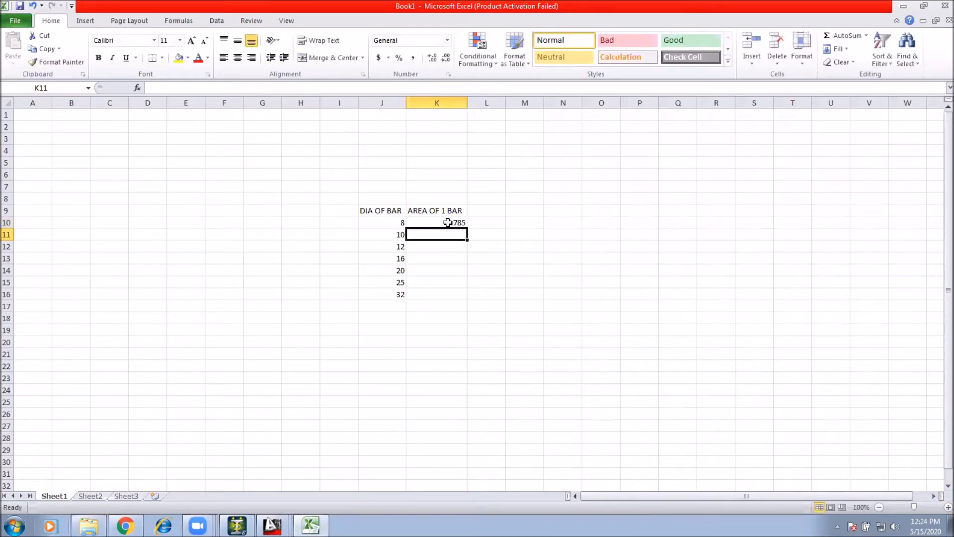
double_click(452, 222)
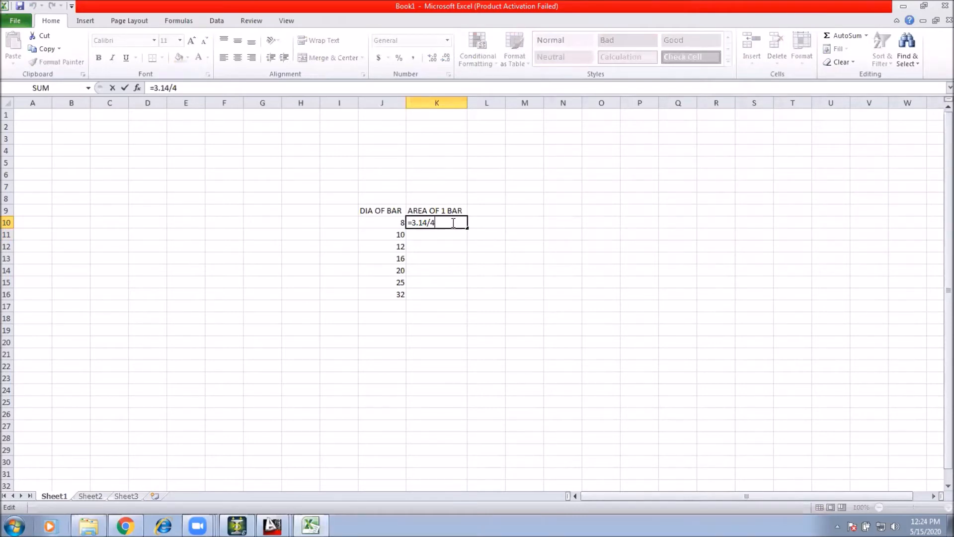
type("*")
left_click(384, 221)
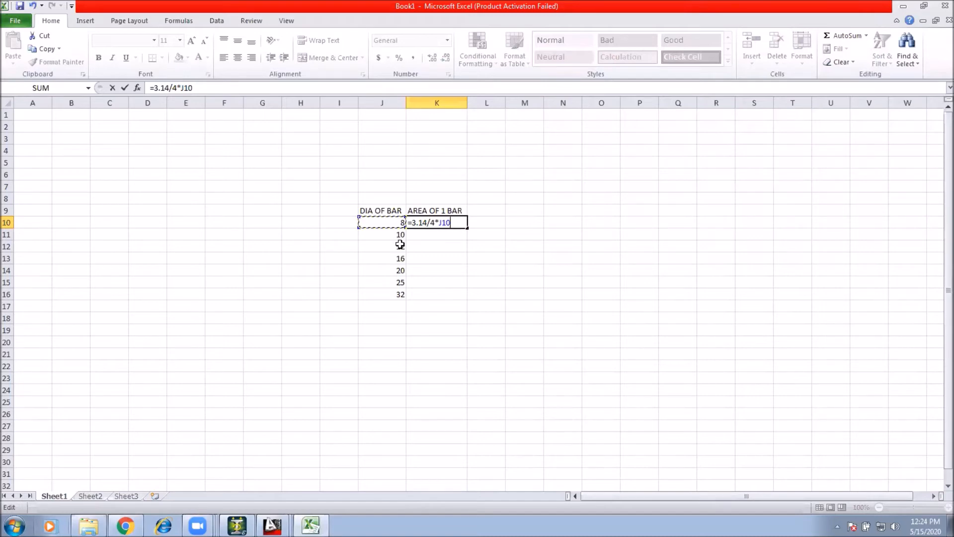
type("8")
left_click(392, 228)
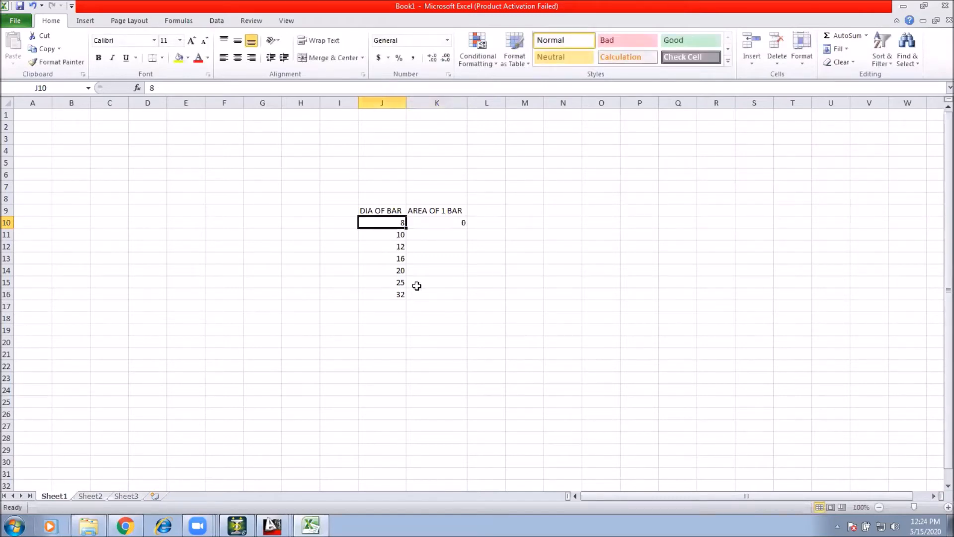
double_click(454, 222)
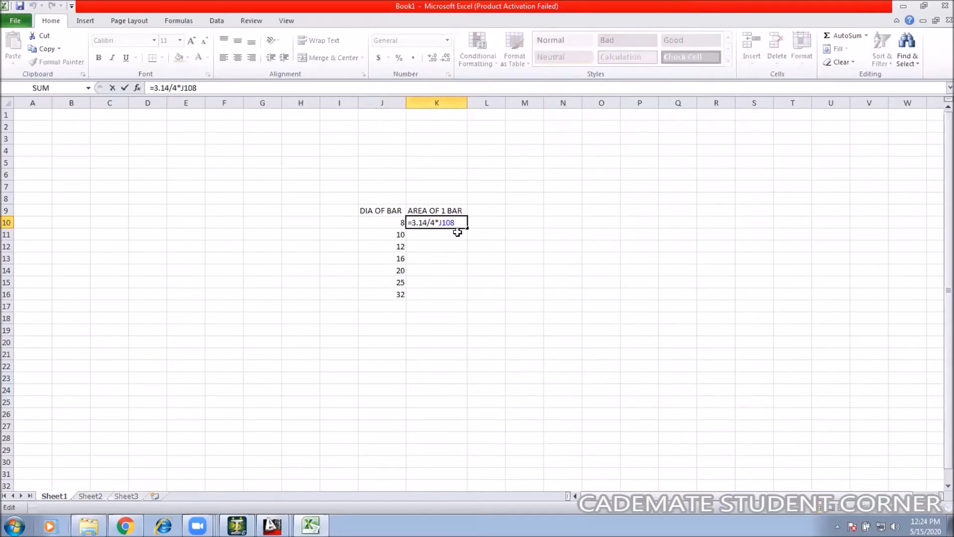
key("BackSpace")
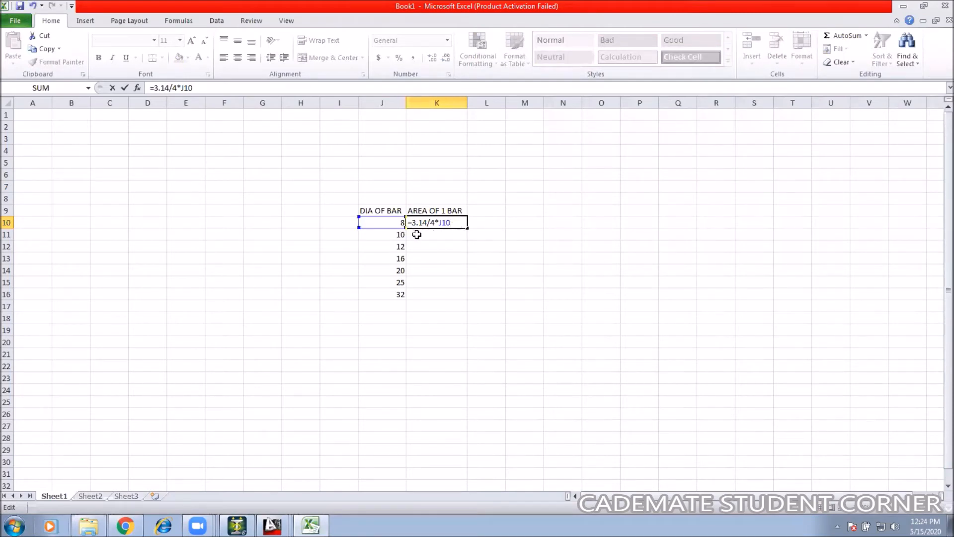
type("*")
left_click(390, 222)
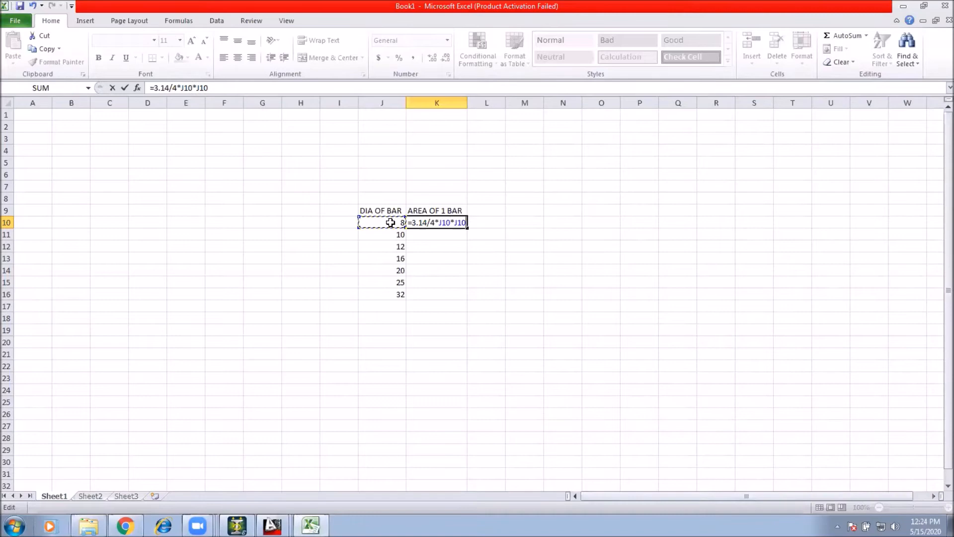
key("Return")
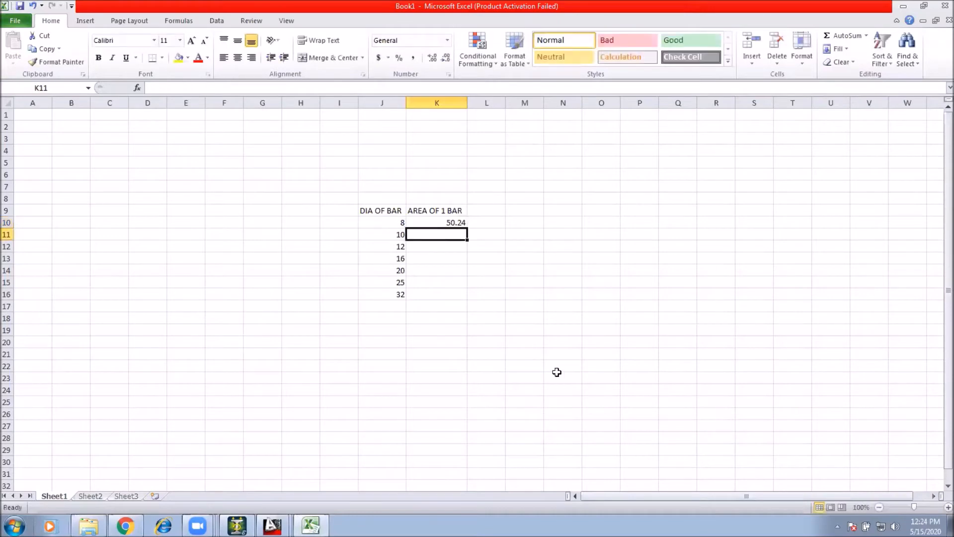
Step: Fill the area formula down from K10 to K16
left_click(461, 225)
left_click_drag(468, 228, 476, 294)
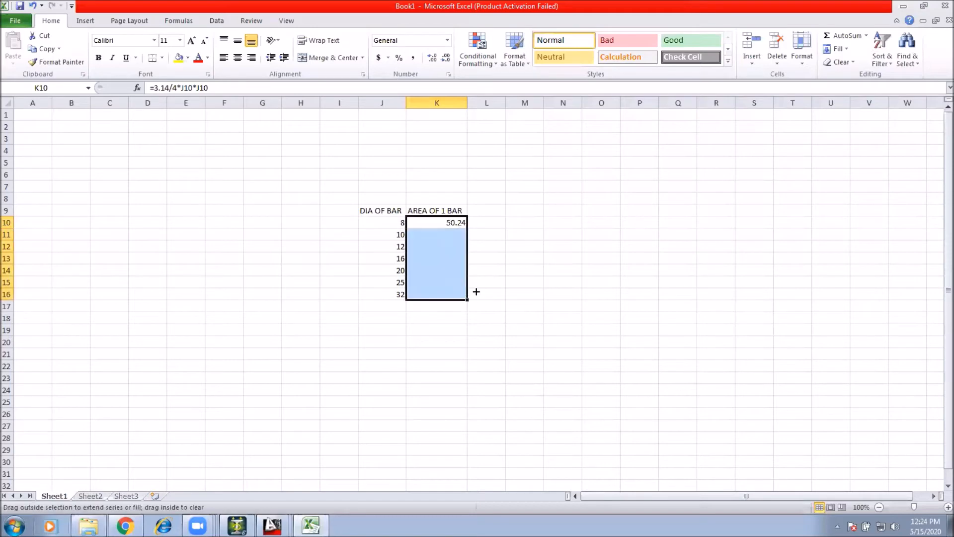
left_click(519, 267)
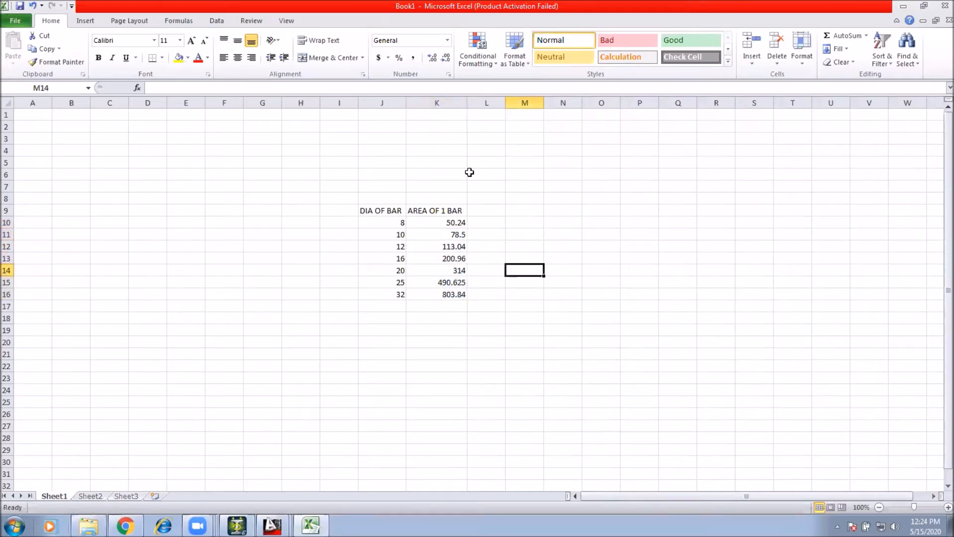
Step: Format K10:K16 as Number with 0 decimal places and the 1000 separator
key("Down")
left_click_drag(456, 223, 445, 299)
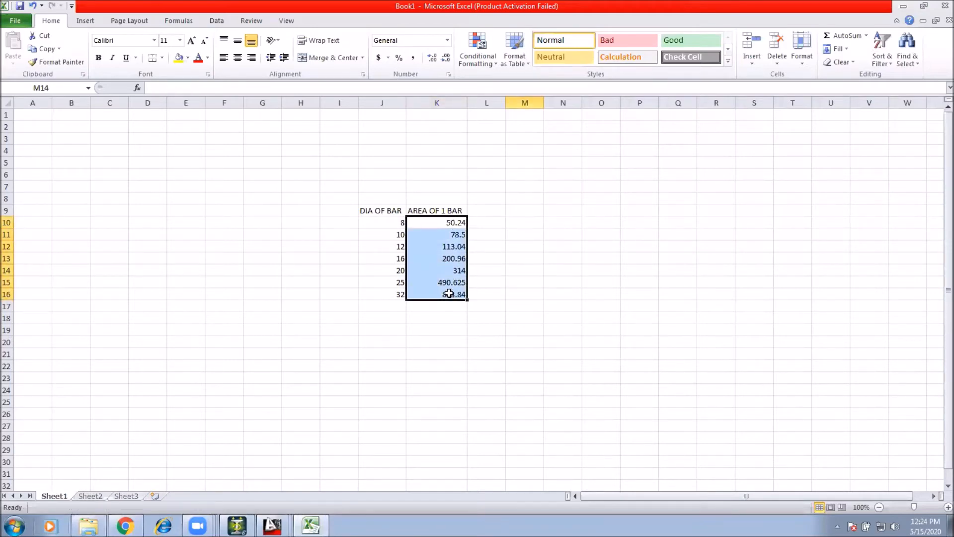
right_click(449, 294)
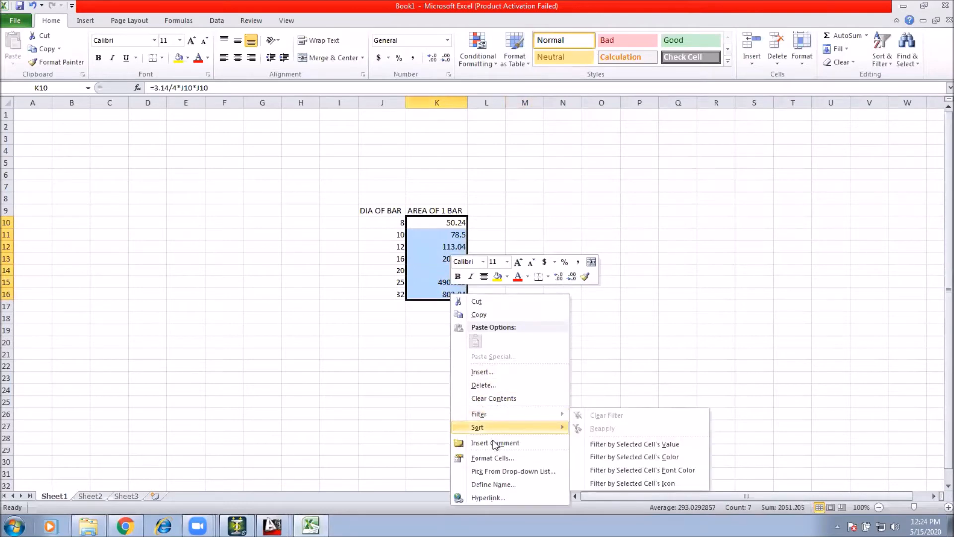
left_click(484, 458)
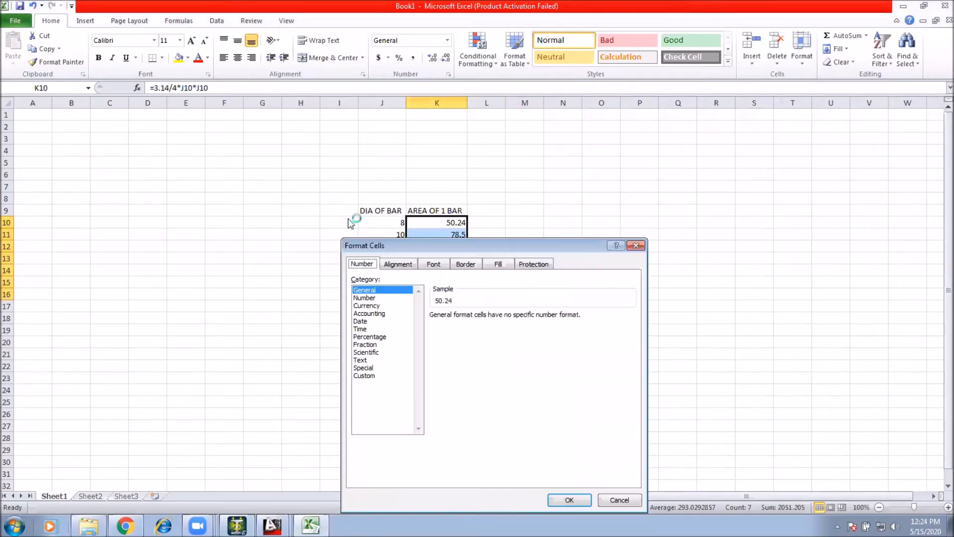
left_click(366, 306)
left_click(364, 298)
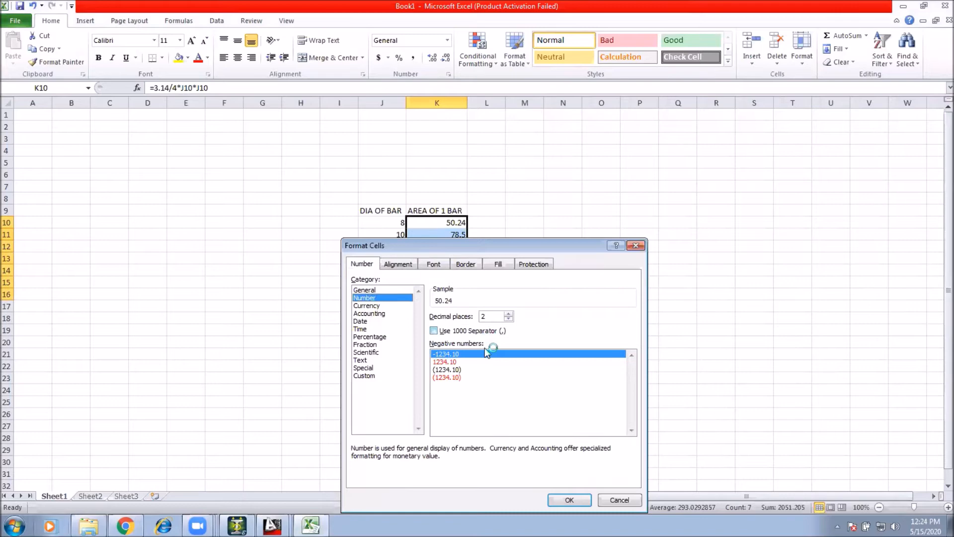
left_click(450, 361)
left_click(433, 330)
left_click(508, 319)
left_click(508, 318)
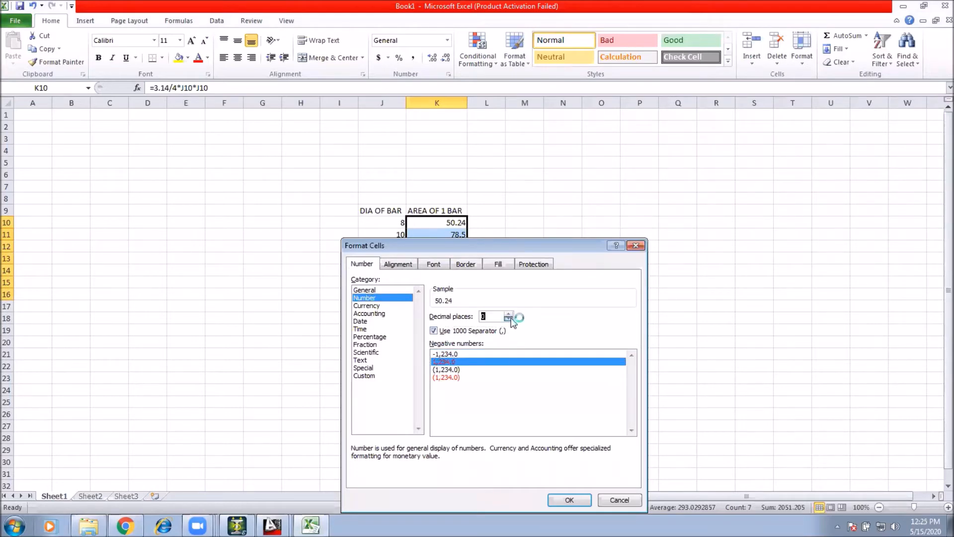
key("Return")
left_click(524, 258)
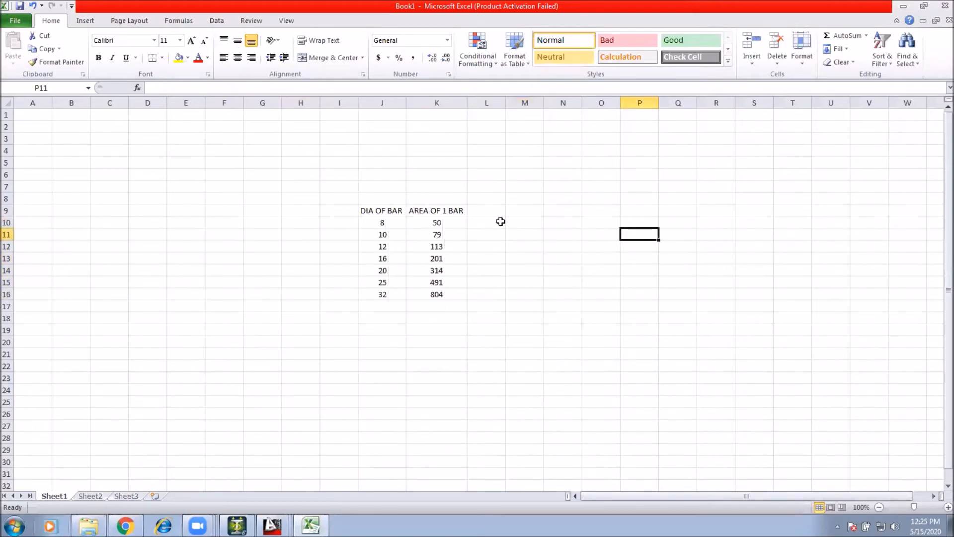
Step: Enter the heading REQ AREA in L9 and widen column L
left_click(488, 208)
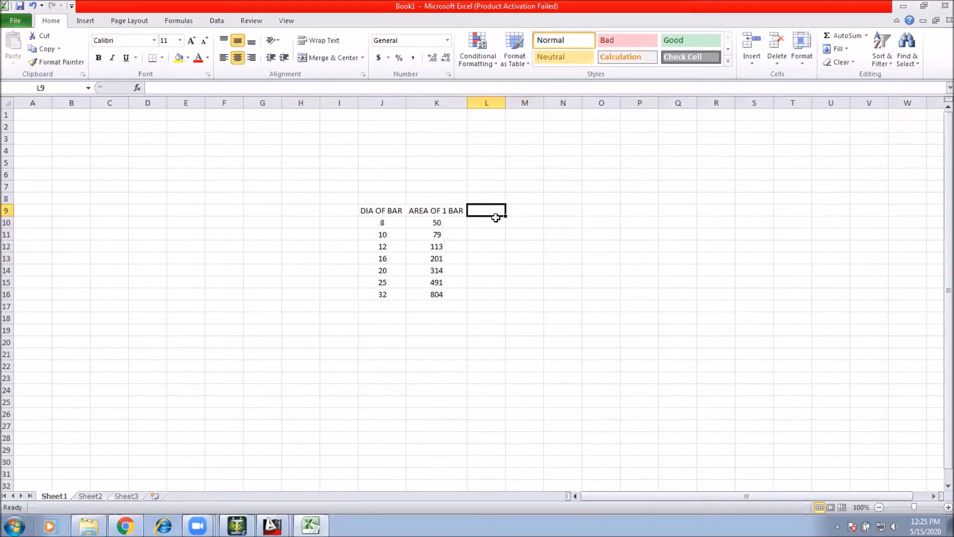
type("REQ AREA")
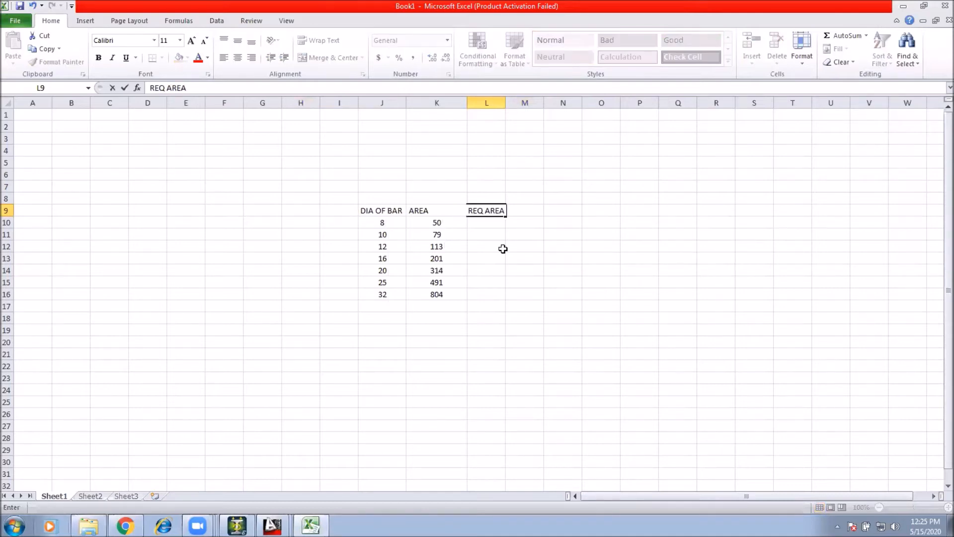
key("Return")
left_click_drag(503, 99, 507, 99)
left_click(626, 272)
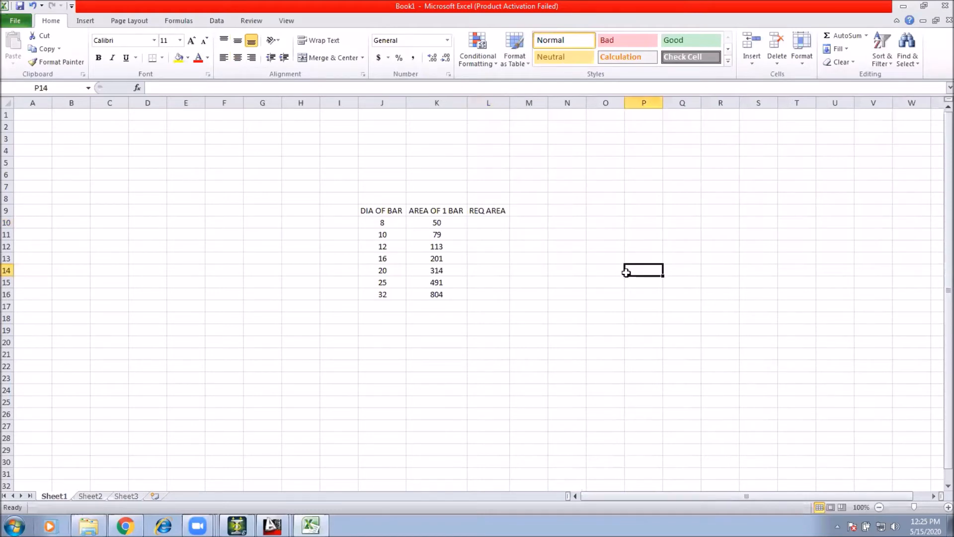
Step: Delete row 10 containing the 8 mm bar and its area
left_click(8, 211)
right_click(8, 211)
left_click(162, 245)
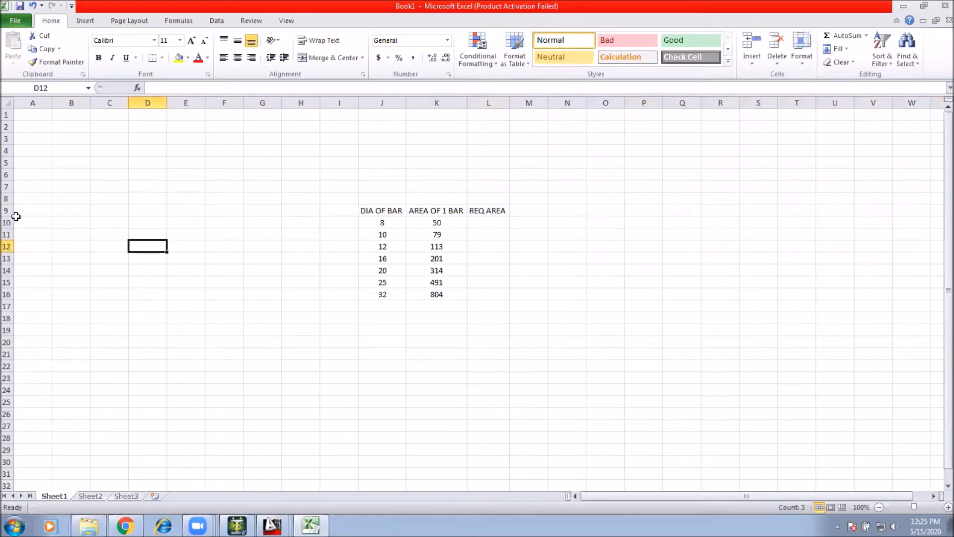
left_click(8, 222)
right_click(8, 221)
left_click(38, 310)
left_click(472, 303)
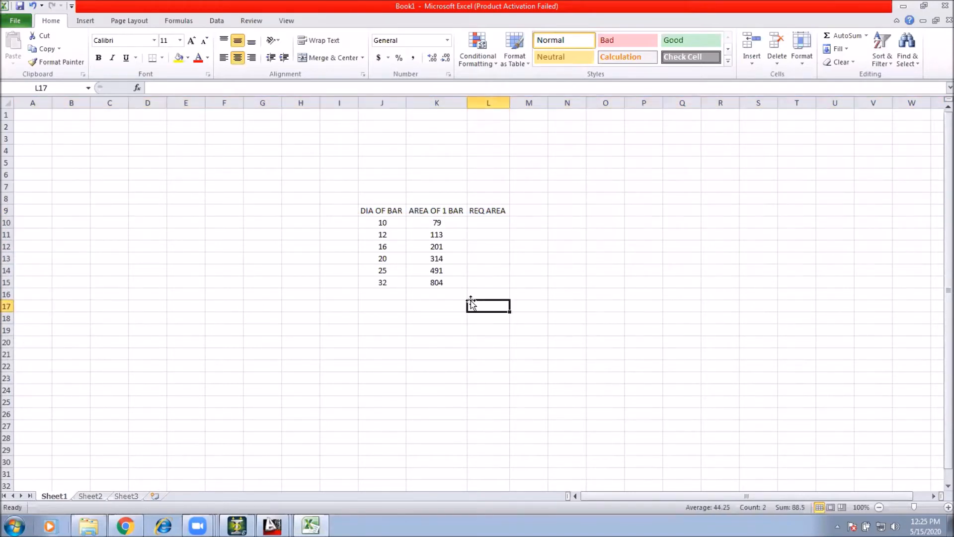
left_click(512, 232)
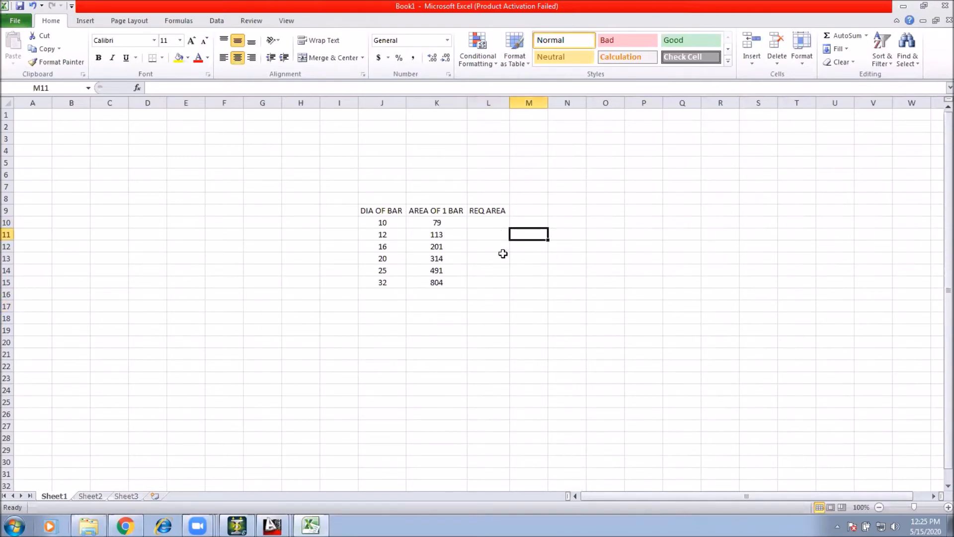
left_click(522, 210)
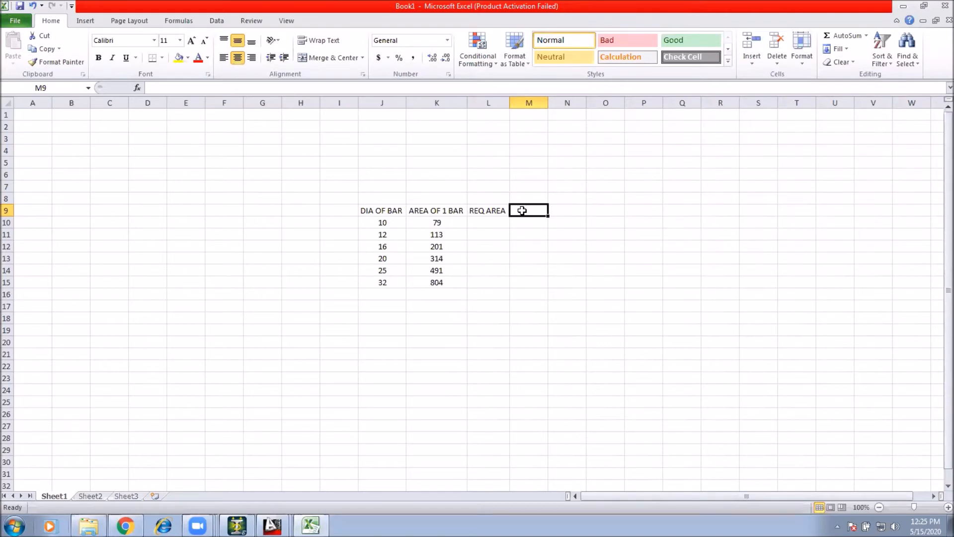
Step: Enter the heading NO. OF BAR in M9 and widen column M to fit it
type("NO")
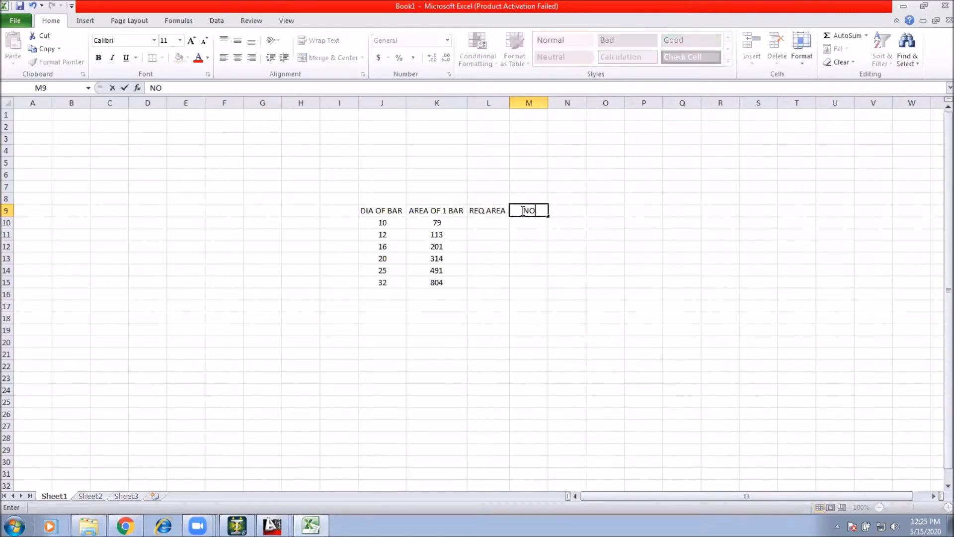
type(". OF BAR")
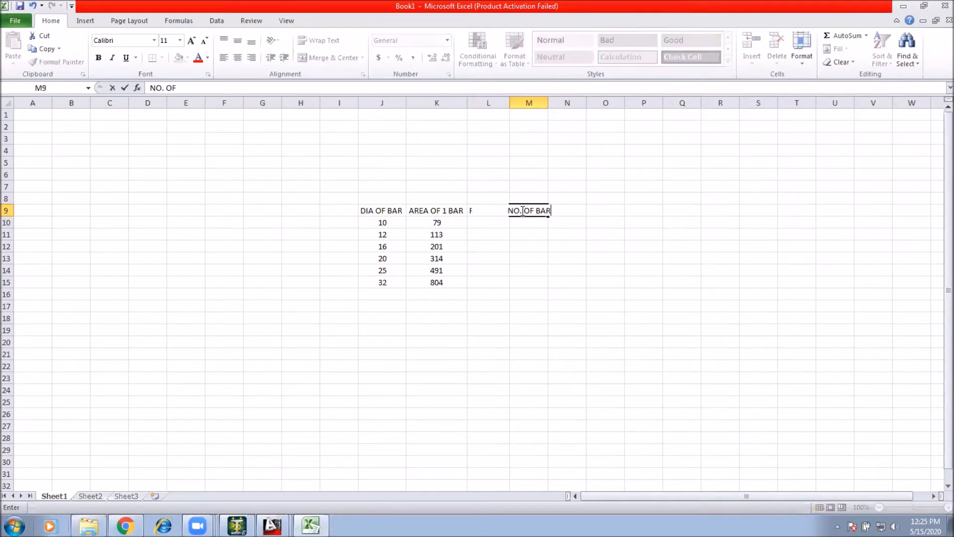
key("Return")
left_click(577, 309)
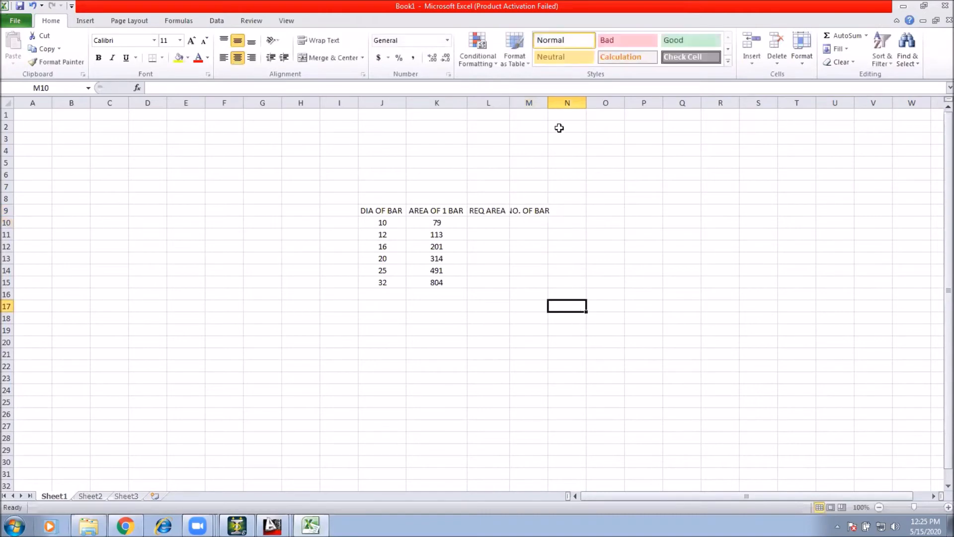
double_click(548, 103)
left_click(607, 219)
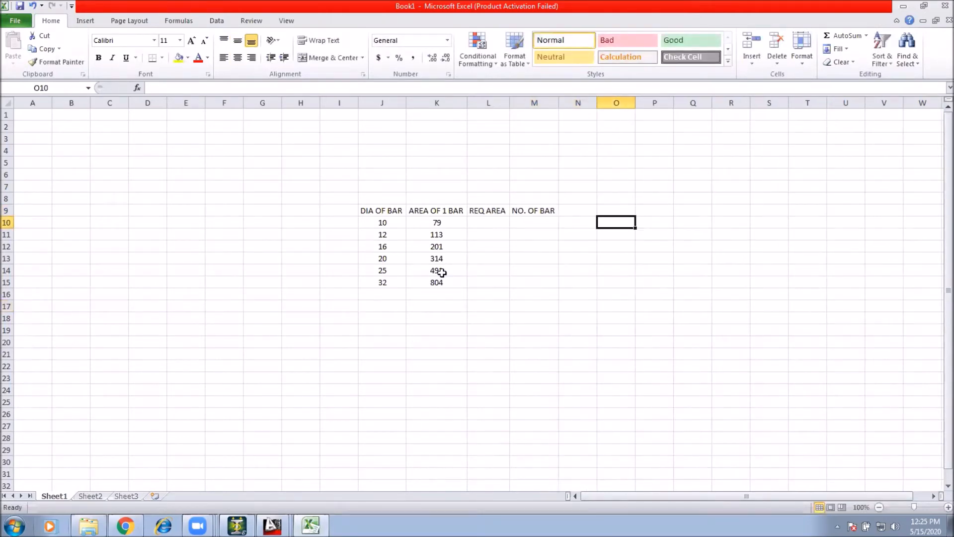
Step: Enter 191 as the required area in L11 and the formula =L11/K11 in M11
left_click(484, 236)
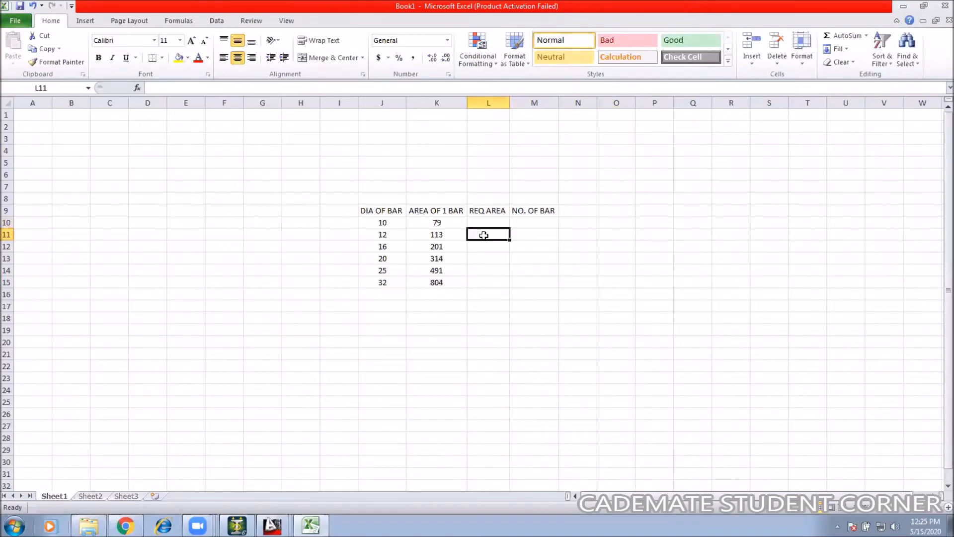
type("191")
left_click(522, 248)
left_click(532, 235)
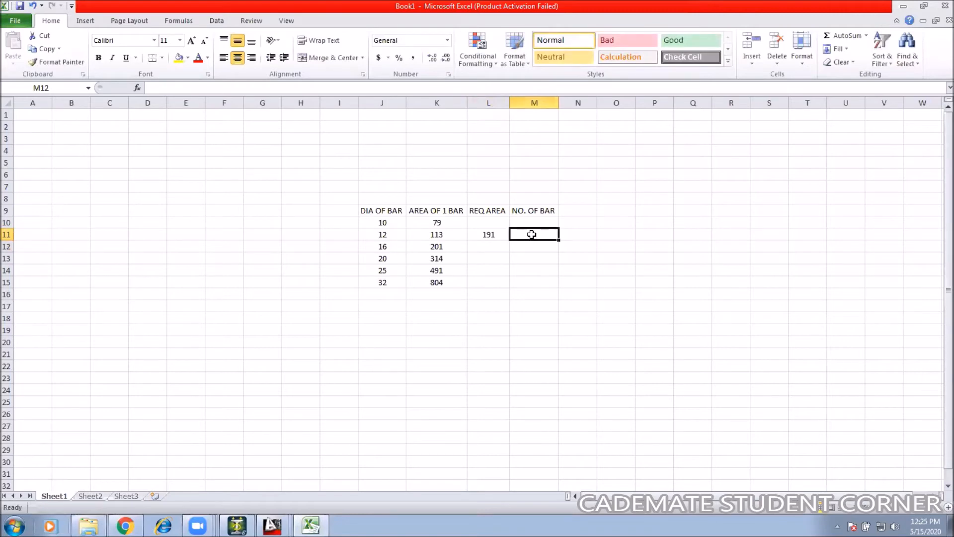
type("=")
left_click(489, 234)
type("/")
left_click(437, 235)
key("Return")
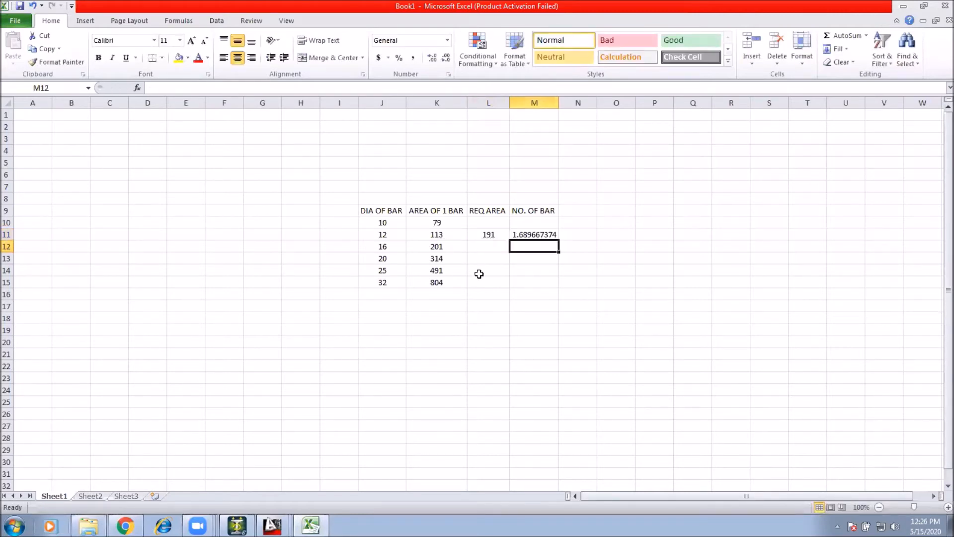
Step: Format column M as Number with 0 decimal places and the 1000 separator
left_click(535, 103)
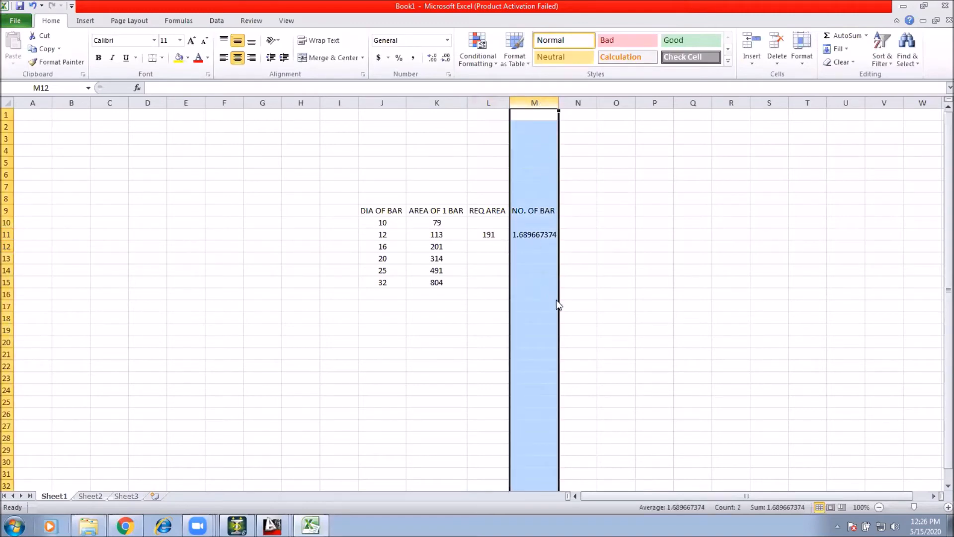
left_click(576, 288)
left_click(460, 197)
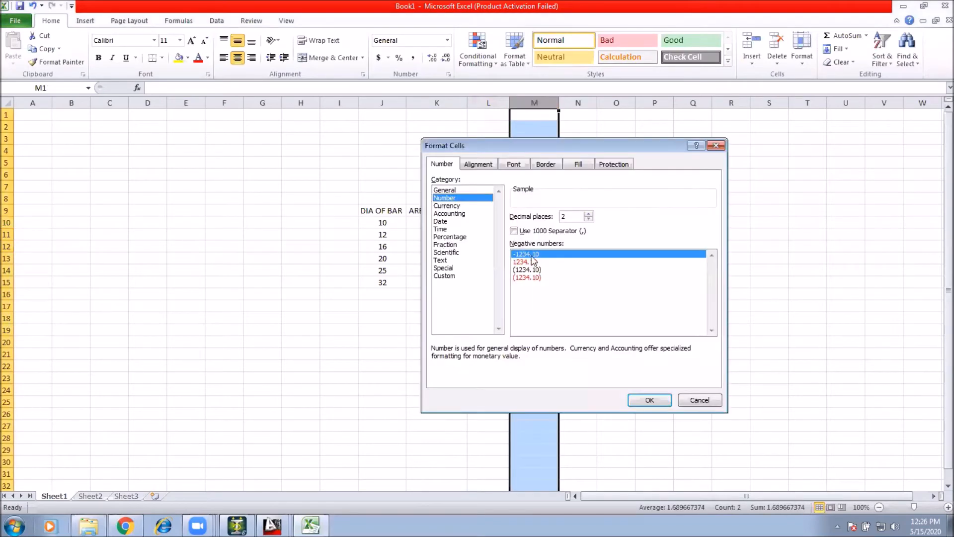
left_click(528, 262)
left_click(527, 231)
left_click(588, 218)
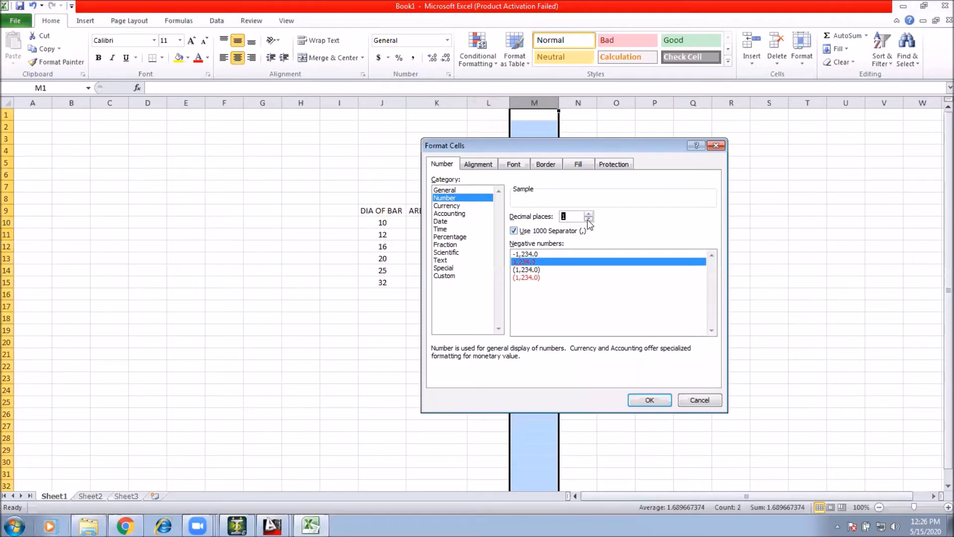
left_click(650, 401)
left_click(619, 285)
left_click(531, 234)
left_click(649, 279)
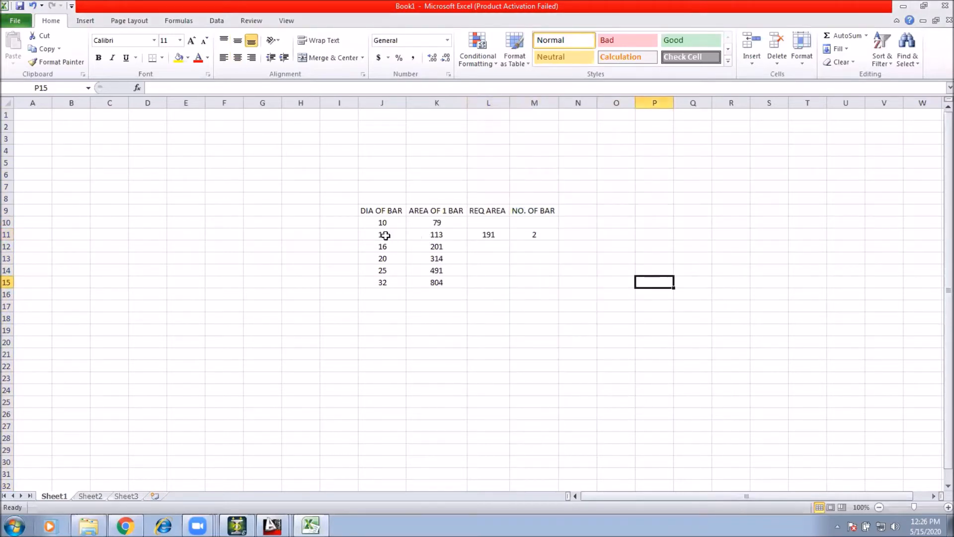
Step: Enter 191 in L10 and fill the bar-count formula from M11 up into M10
left_click(496, 225)
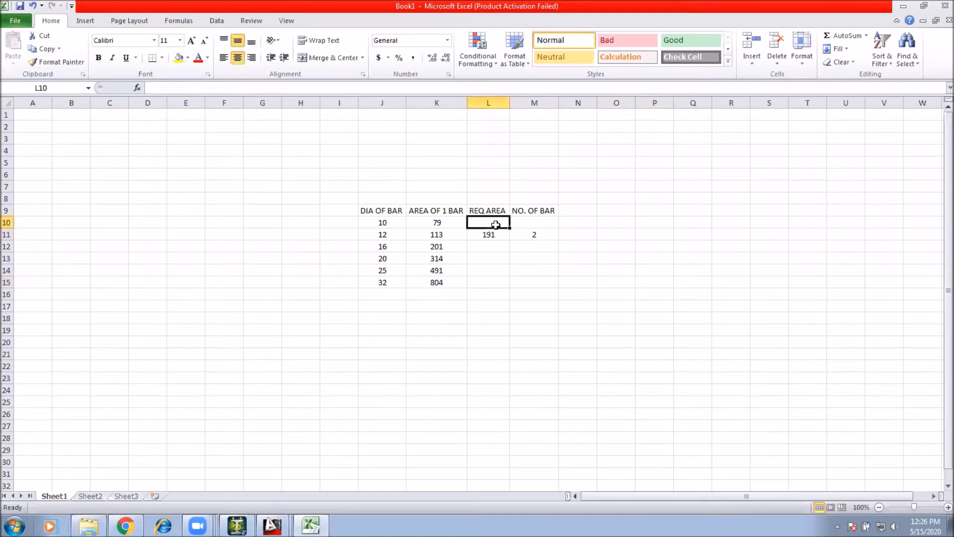
type("191")
key("Return")
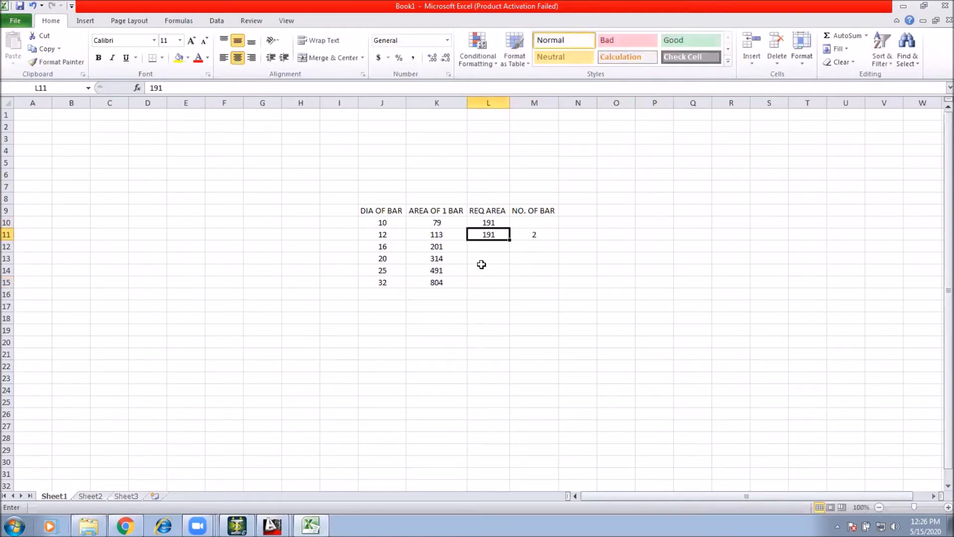
left_click(528, 233)
left_click_drag(559, 241, 558, 223)
left_click(610, 234)
left_click(533, 222)
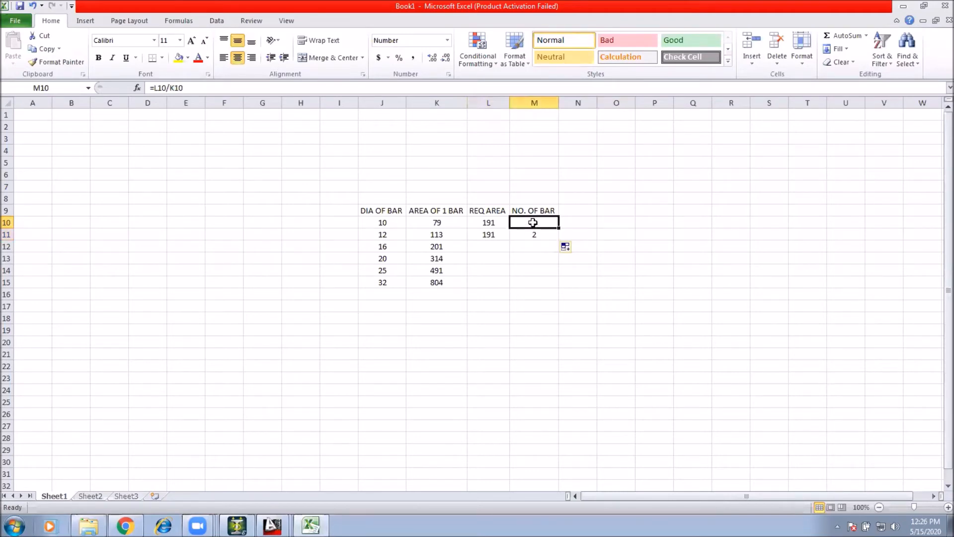
left_click(492, 223)
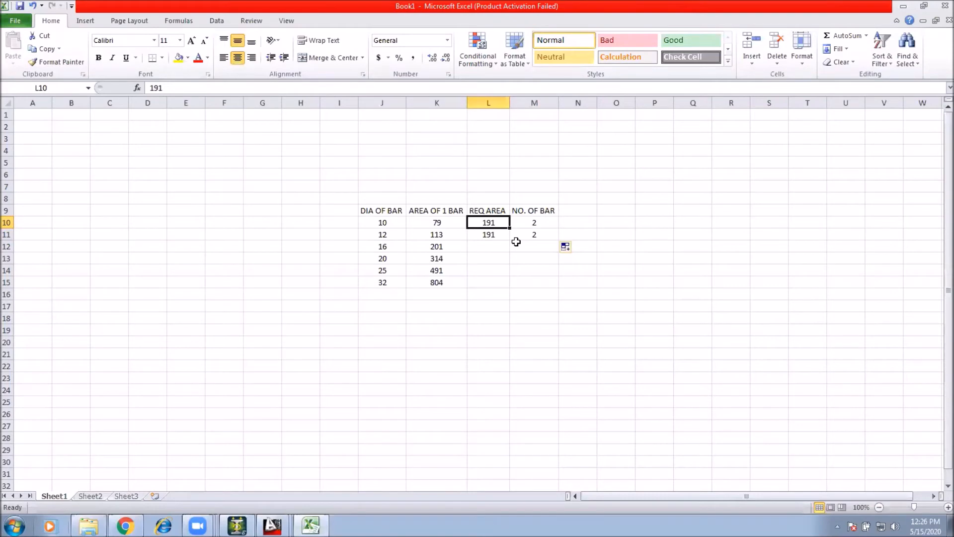
left_click(535, 223)
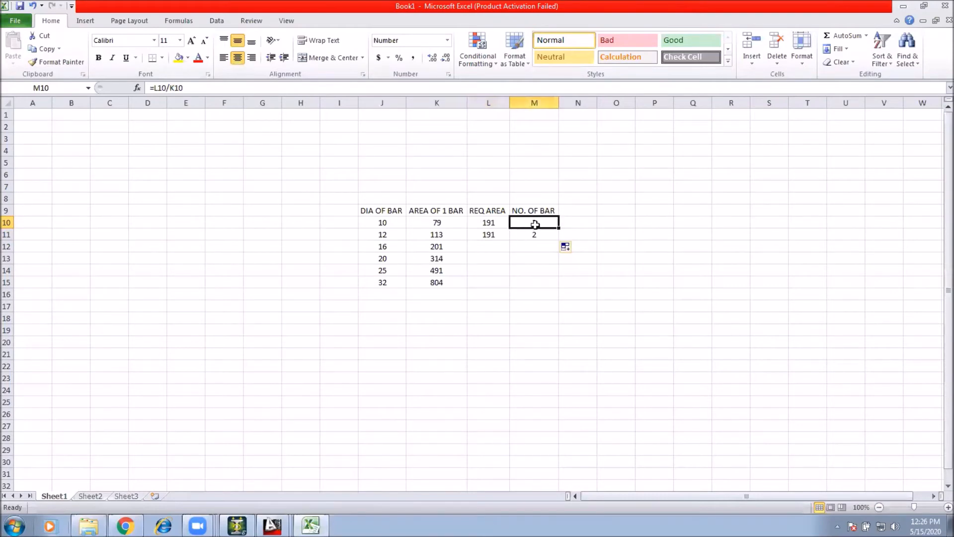
Step: Change column M's number format to 2 decimal places
right_click(540, 103)
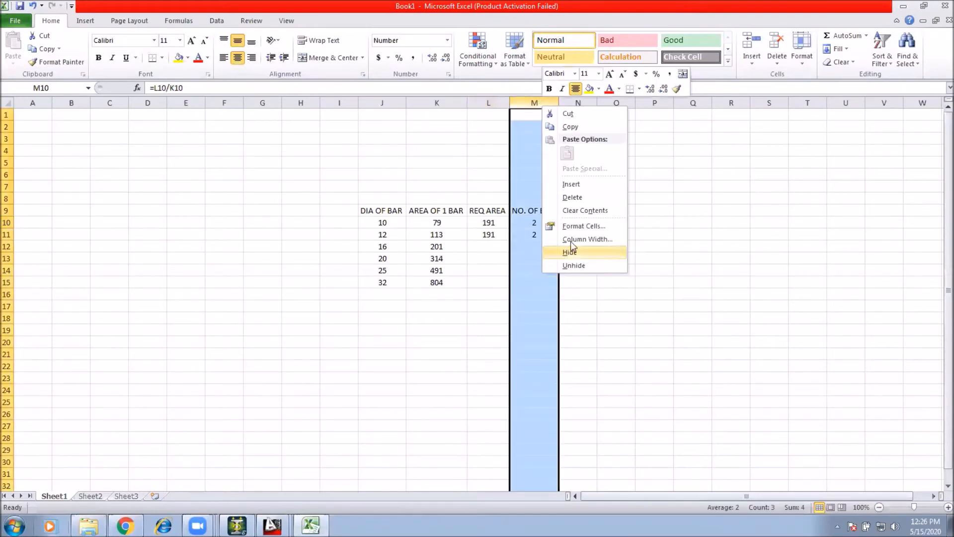
left_click(581, 227)
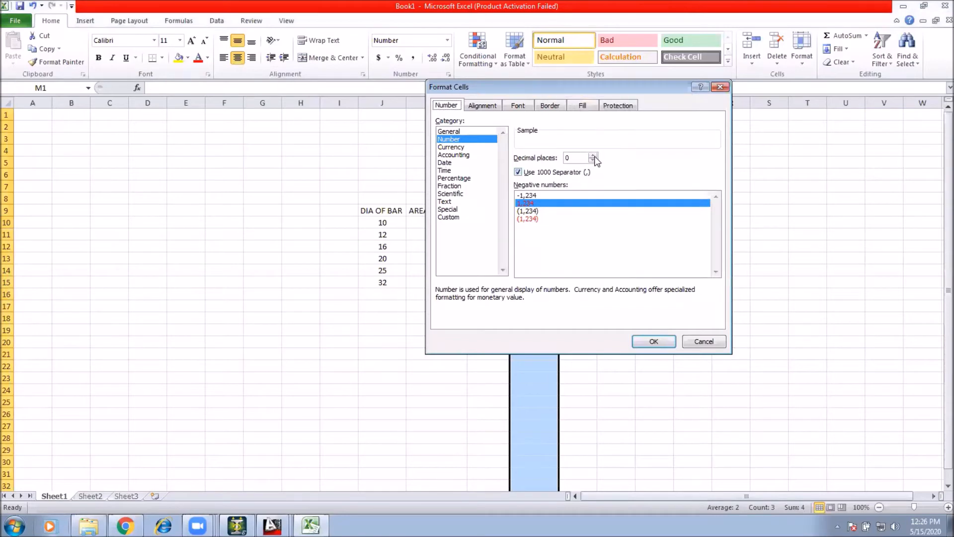
left_click(594, 155)
left_click(594, 155)
left_click(649, 341)
left_click(654, 269)
left_click(537, 223)
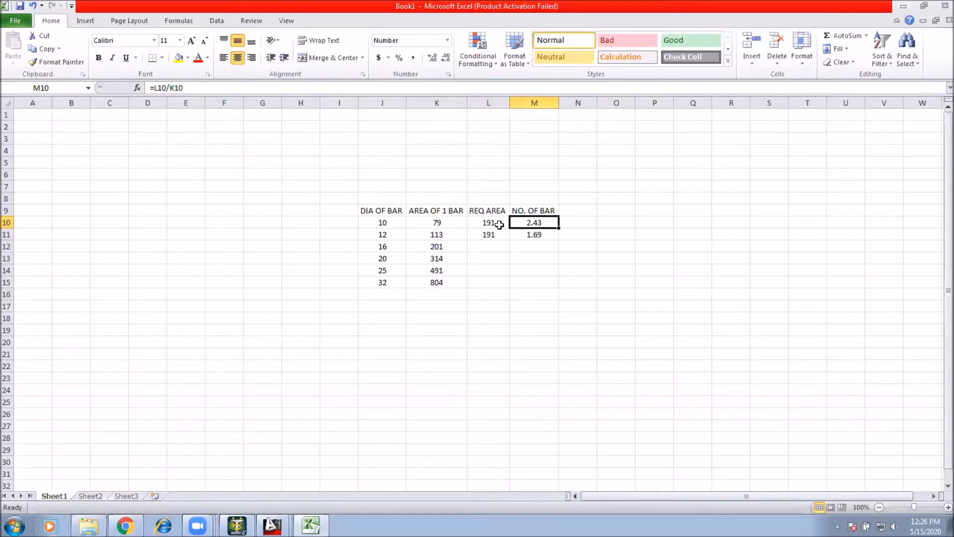
Step: Examine the required areas and bar counts in rows 10 and 11
left_click(387, 234)
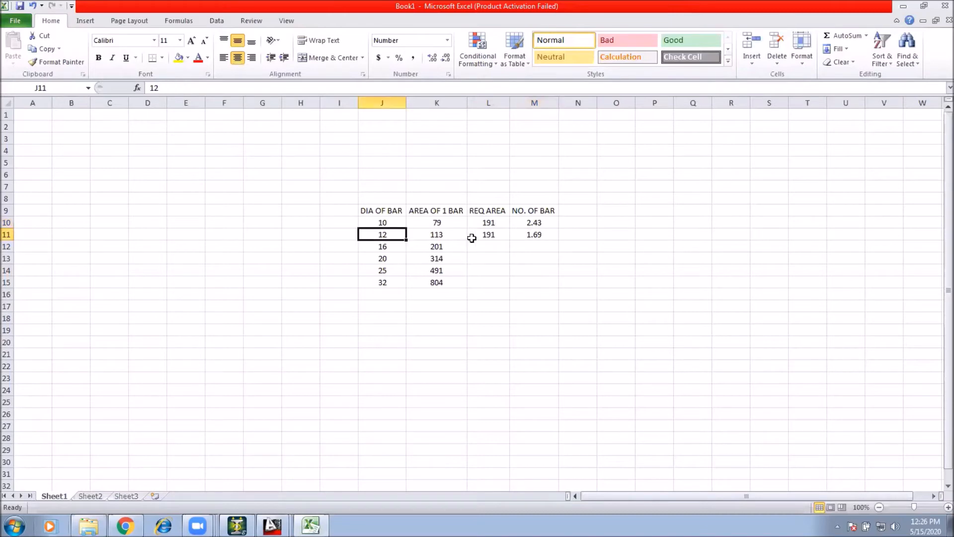
left_click(493, 235)
left_click(546, 234)
left_click(490, 234)
left_click(534, 234)
left_click(577, 248)
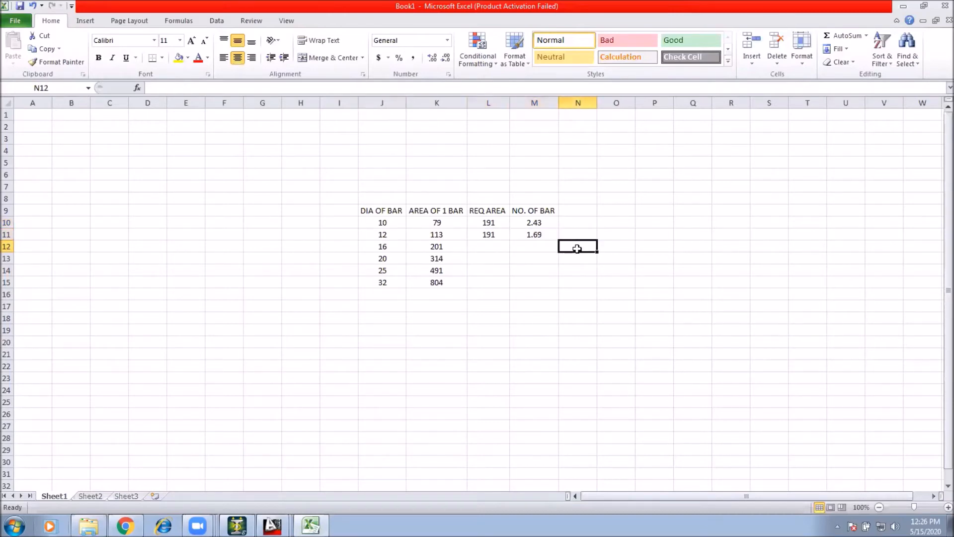
left_click(519, 248)
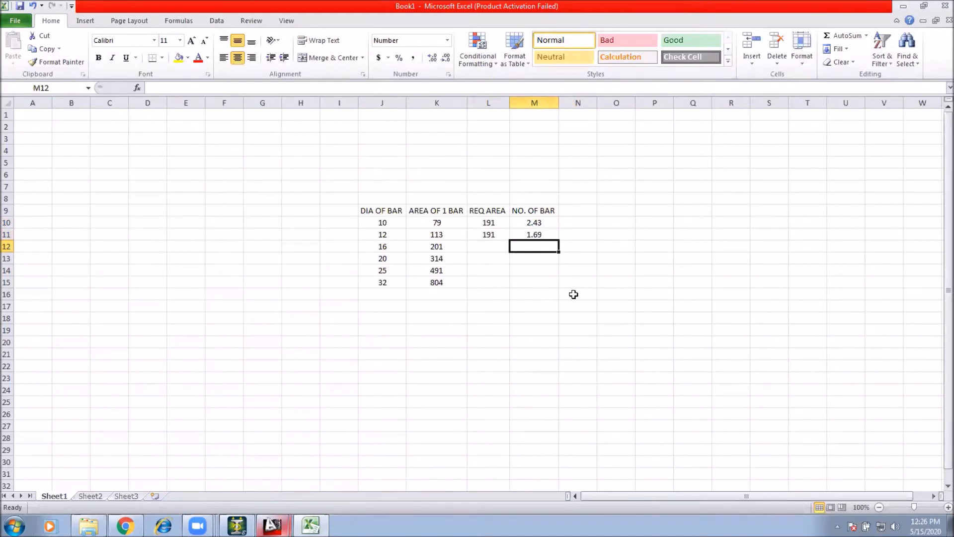
Step: Clear the required area and bar count of the 10 mm row, L10:M10
left_click_drag(486, 224, 531, 223)
key("Delete")
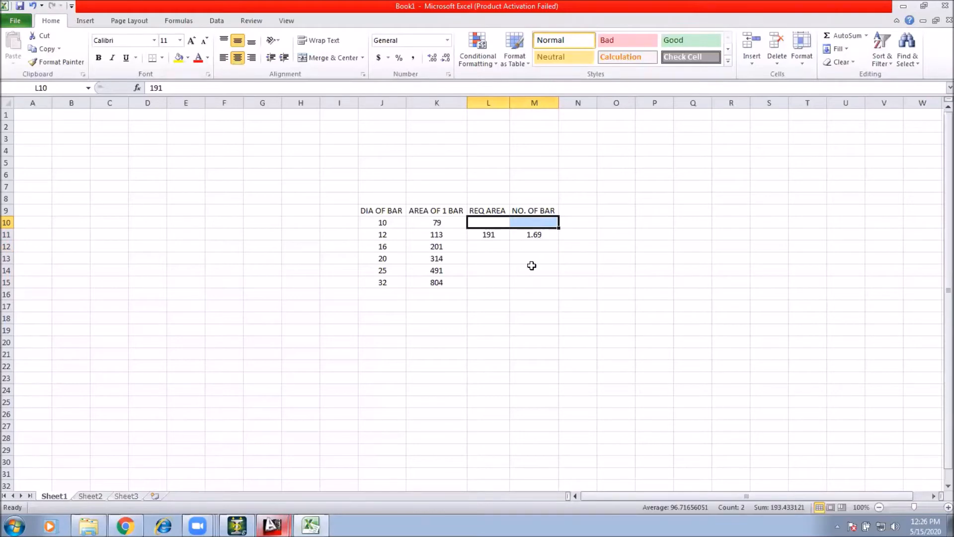
left_click(532, 266)
Step: Switch to AutoCAD and edit PB-10's first top bar label to read 2-#12 THROU
left_click_drag(476, 234, 520, 237)
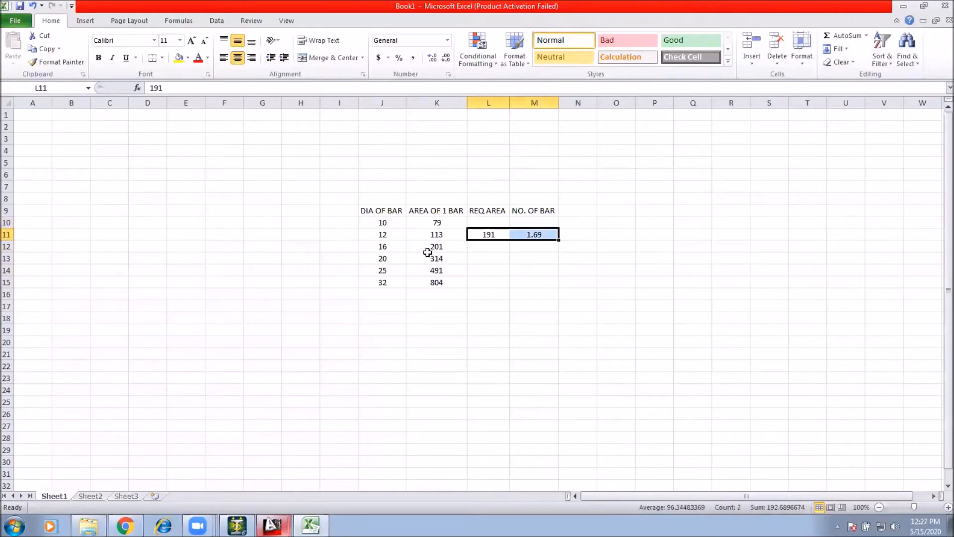
left_click(521, 238)
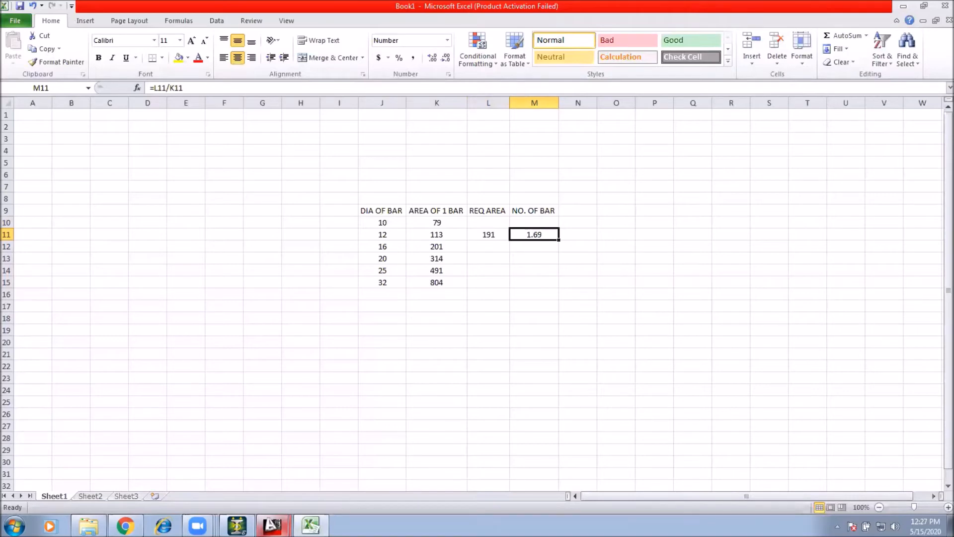
left_click(272, 525)
left_click(261, 501)
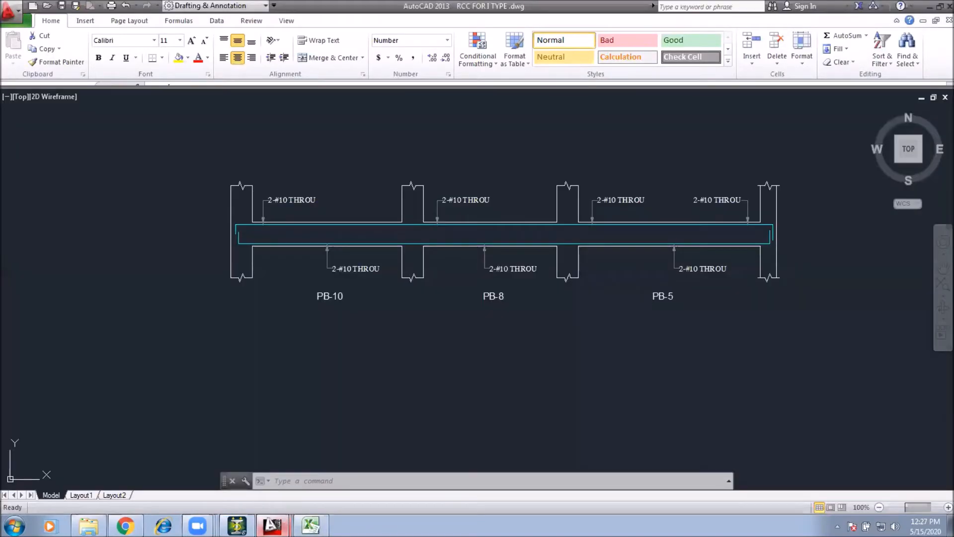
scroll(279, 165, "up", 4)
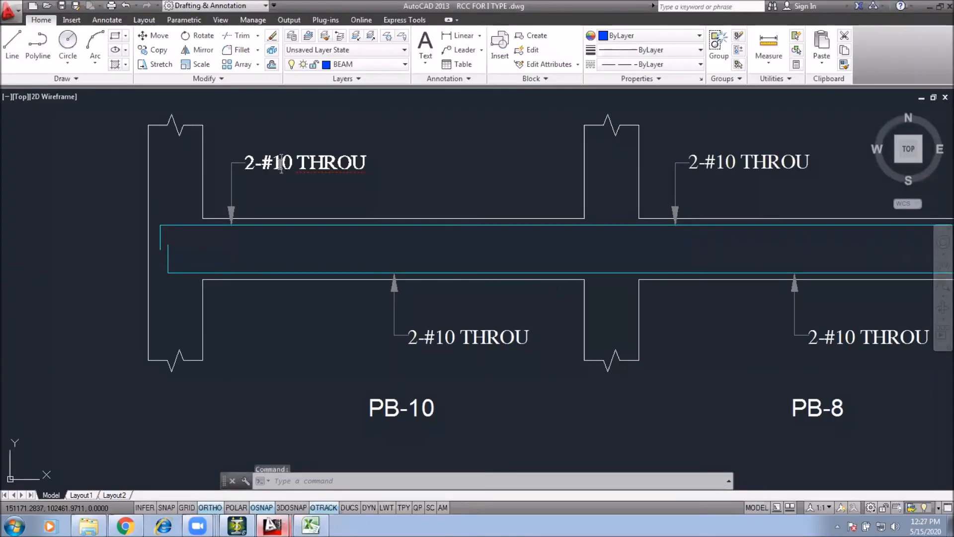
double_click(291, 170)
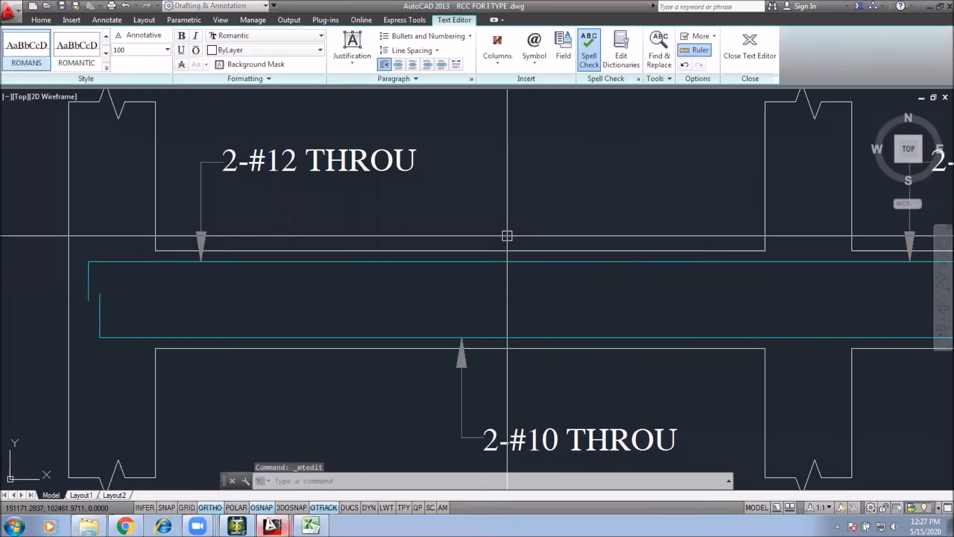
left_click(507, 235)
Step: Delete the remaining three top bar labels along the plinth beam
scroll(505, 234, "down", 4)
left_click(495, 238)
key("Delete")
left_click(725, 215)
key("Delete")
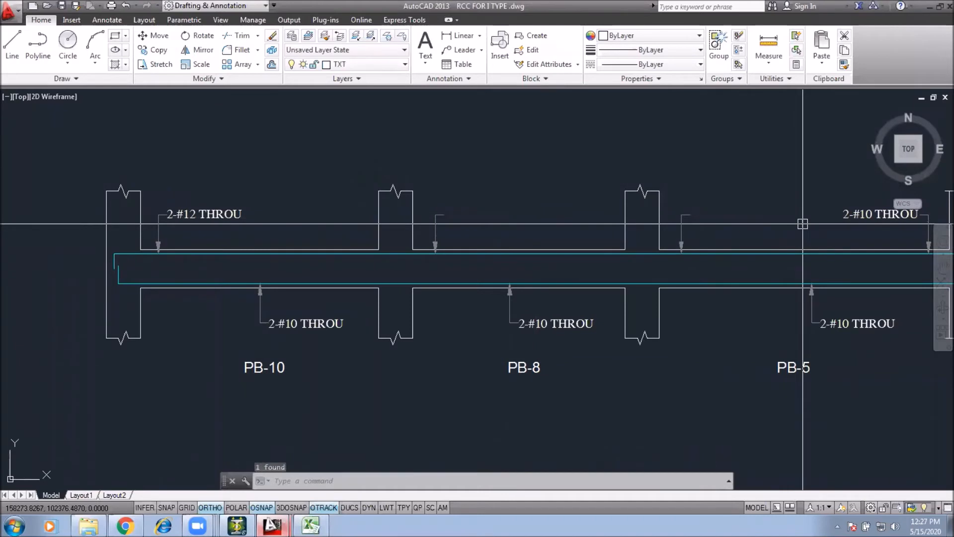
left_click(880, 215)
key("Delete")
Step: Copy the 2-#12 THROU label to the other three top bar positions with the Copy command
middle_click_drag(845, 228, 712, 241)
middle_click_drag(109, 230, 217, 226)
left_click(217, 225)
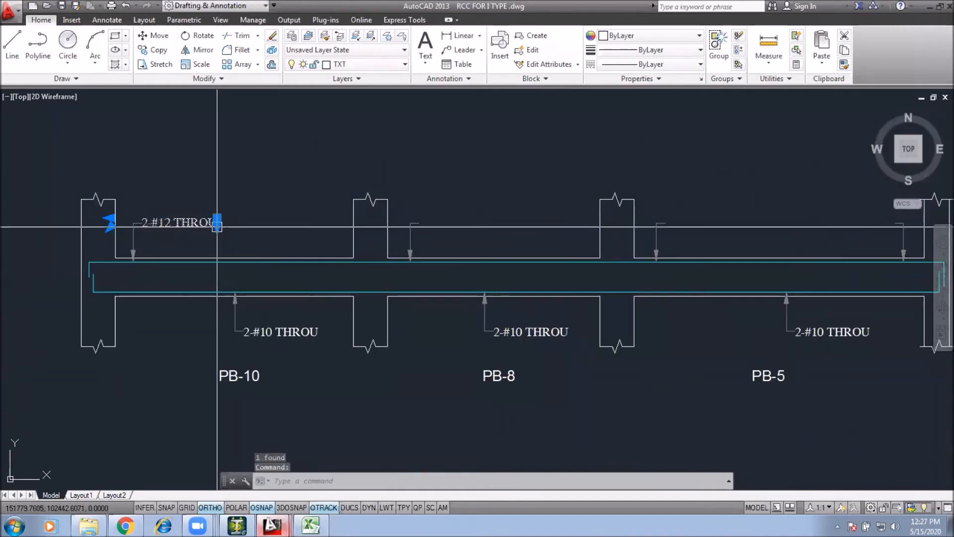
type("co")
key("Return")
left_click(134, 237)
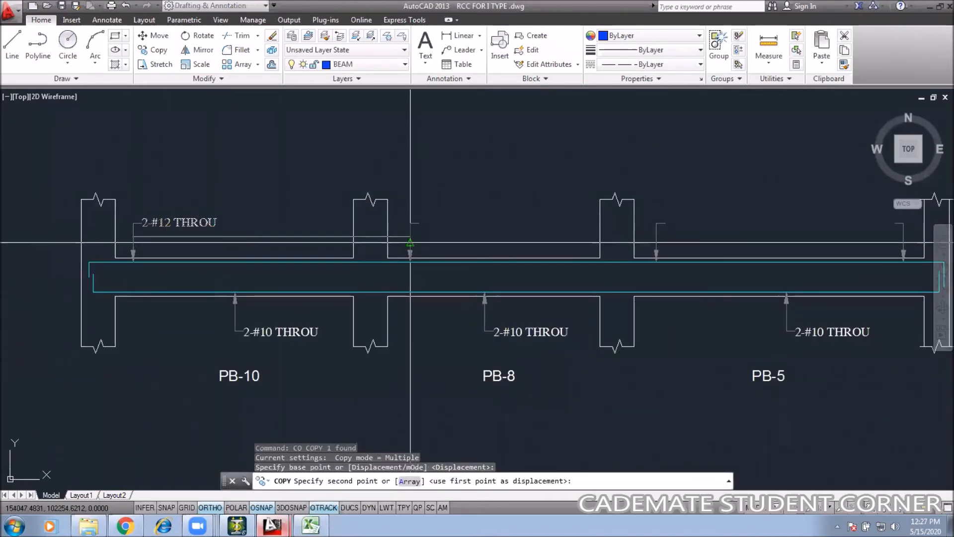
left_click(410, 243)
left_click(656, 243)
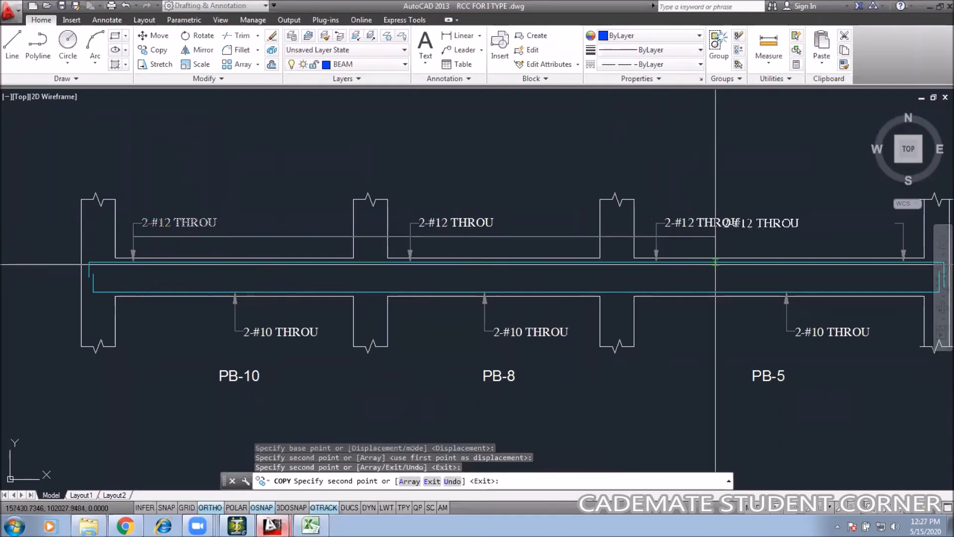
middle_click_drag(715, 261, 466, 261)
key("Escape")
mouse_move(613, 311)
middle_mouse_down()
mouse_move(639, 260)
mouse_move(815, 282)
middle_mouse_up()
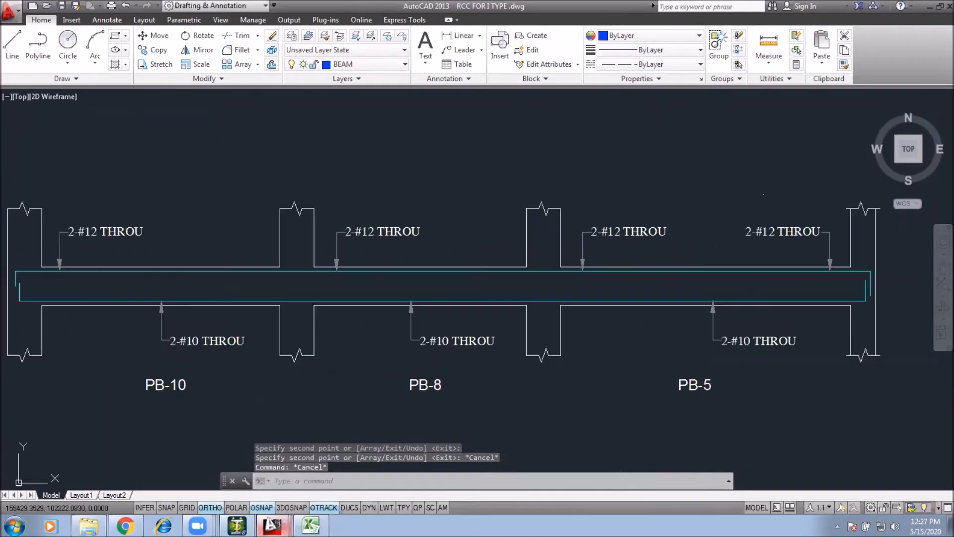
scroll(460, 264, "down", 2)
middle_click_drag(181, 276, 171, 285)
scroll(385, 252, "up", 2)
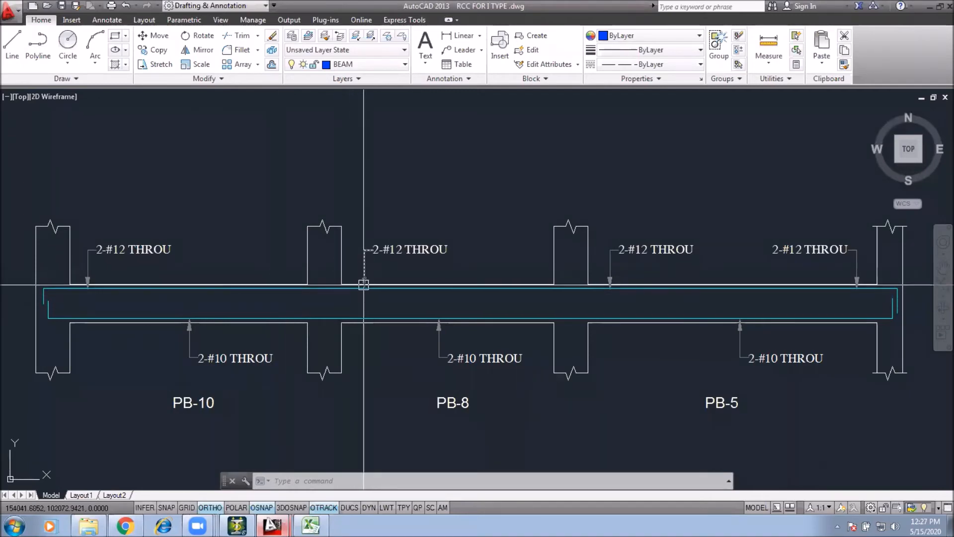
middle_click_drag(356, 291, 375, 287)
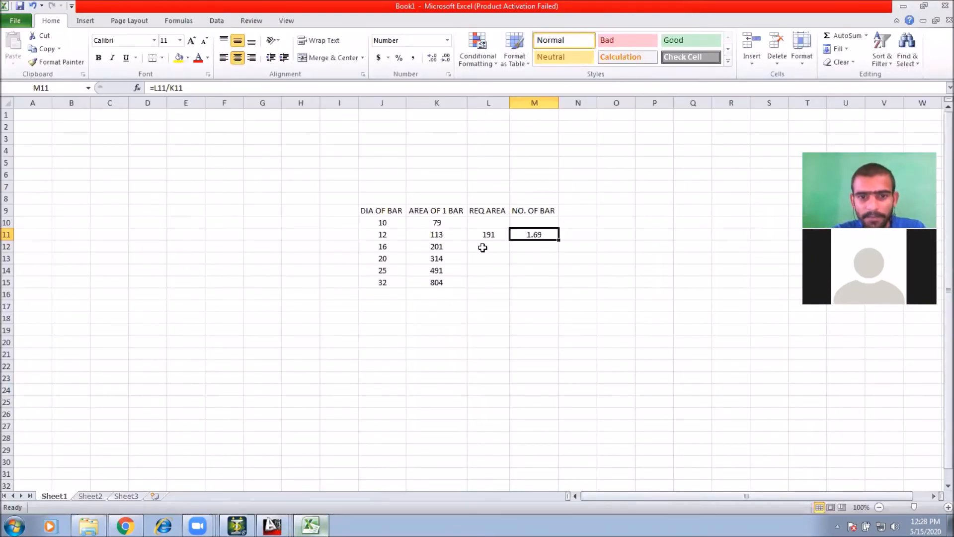
Step: Set the 12 mm row's required area L11 to 318 and enter =318-191 in N14
left_click(485, 237)
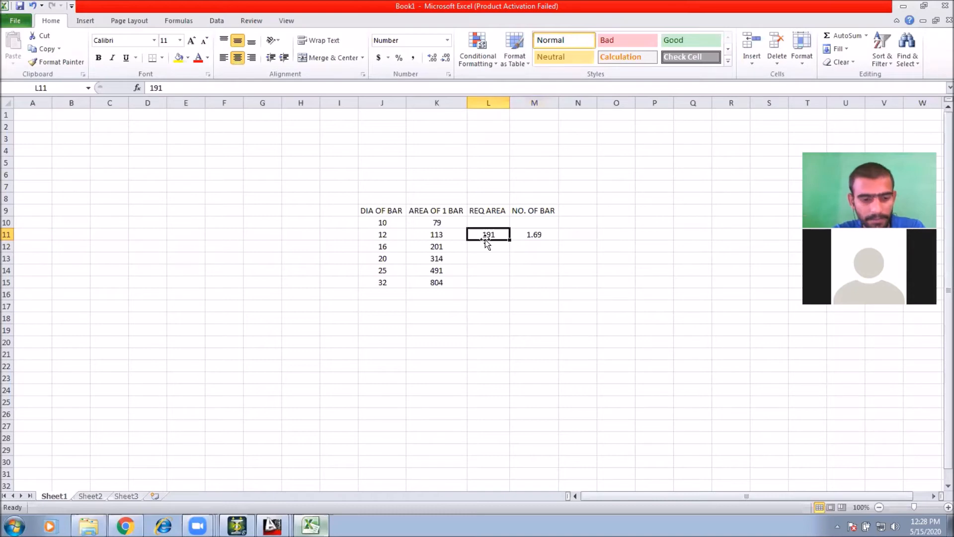
type("318")
key("Return")
left_click(590, 272)
type("=")
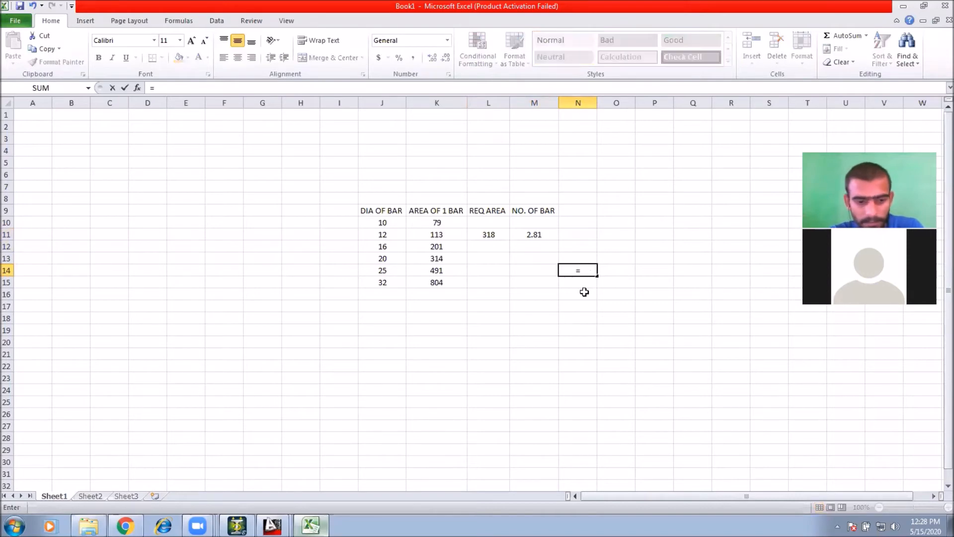
type("318")
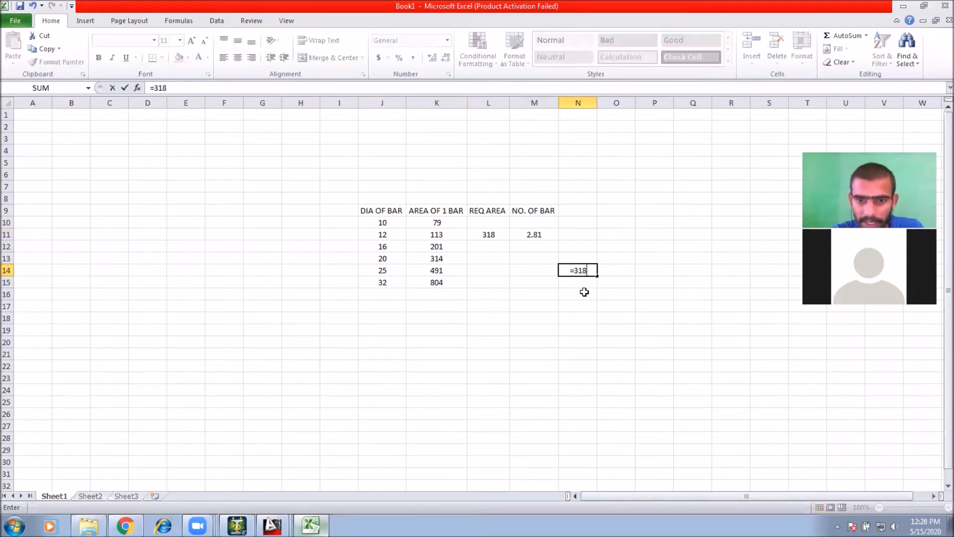
type("-")
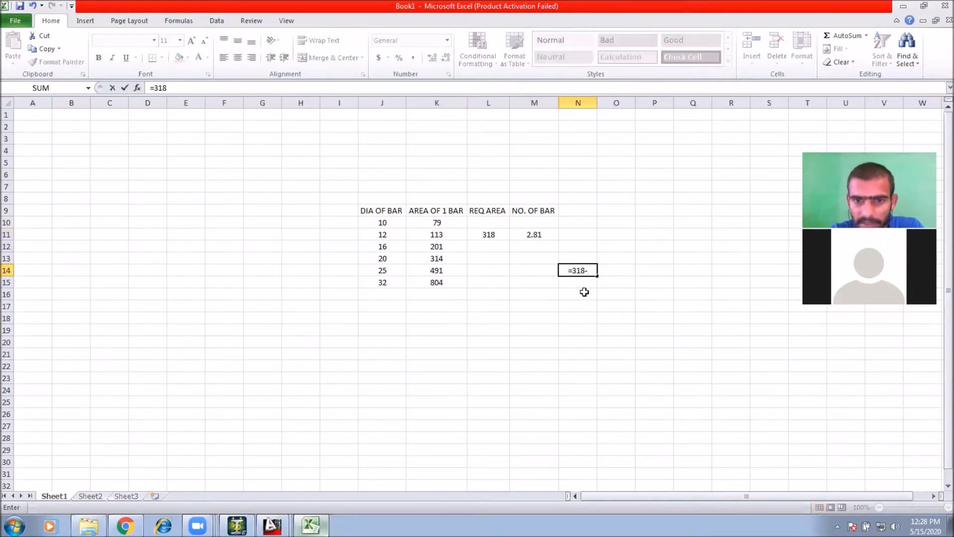
type("191")
key("Return")
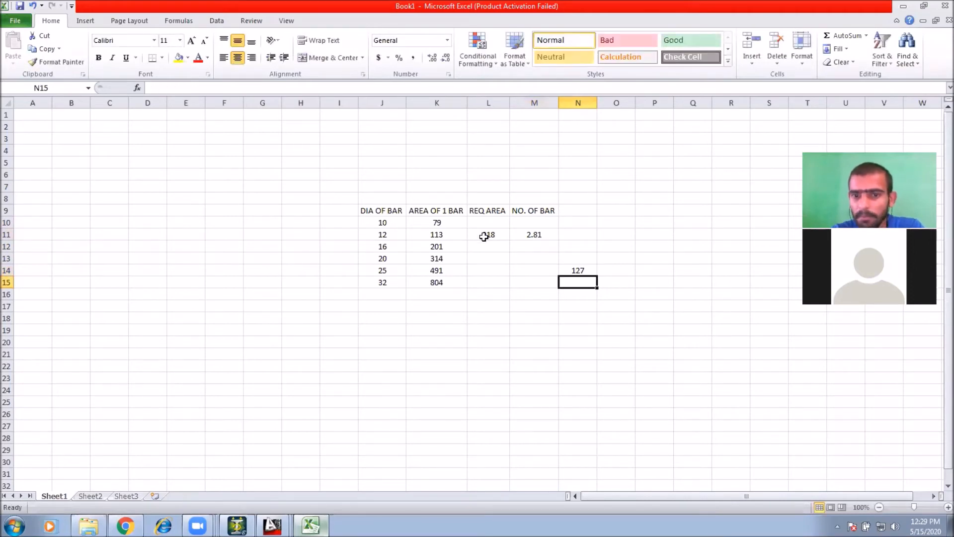
Step: Set the 12 mm row's required area to 127 and clear N14
left_click(590, 271)
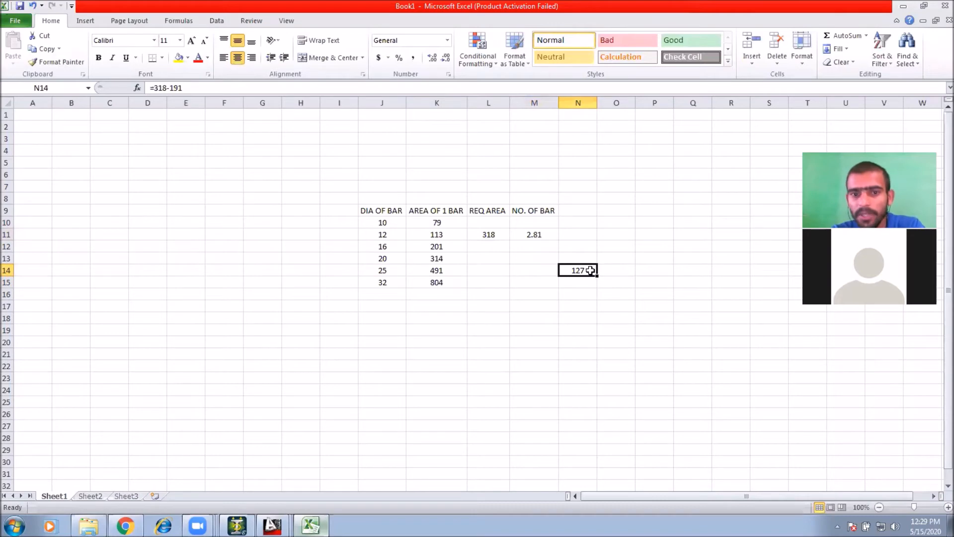
left_click(485, 233)
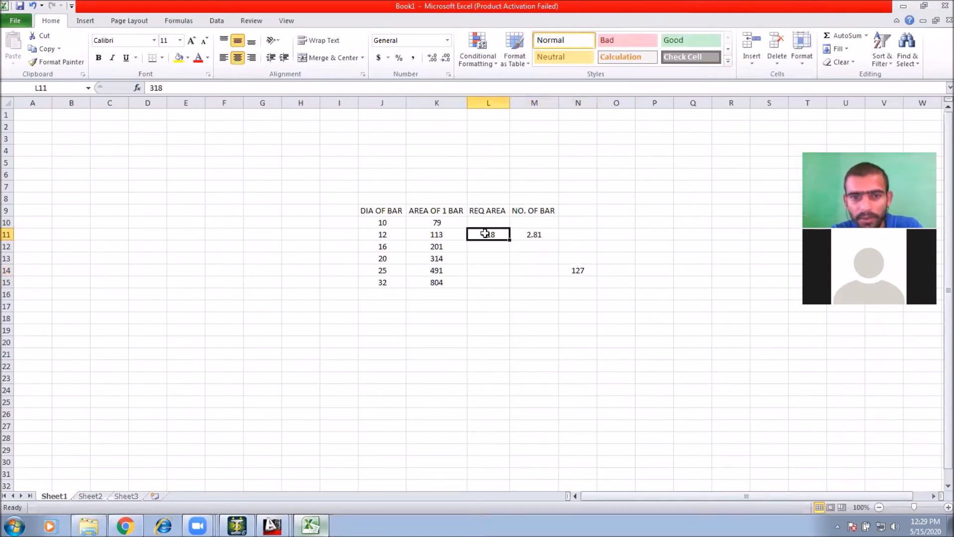
type("127")
key("Return")
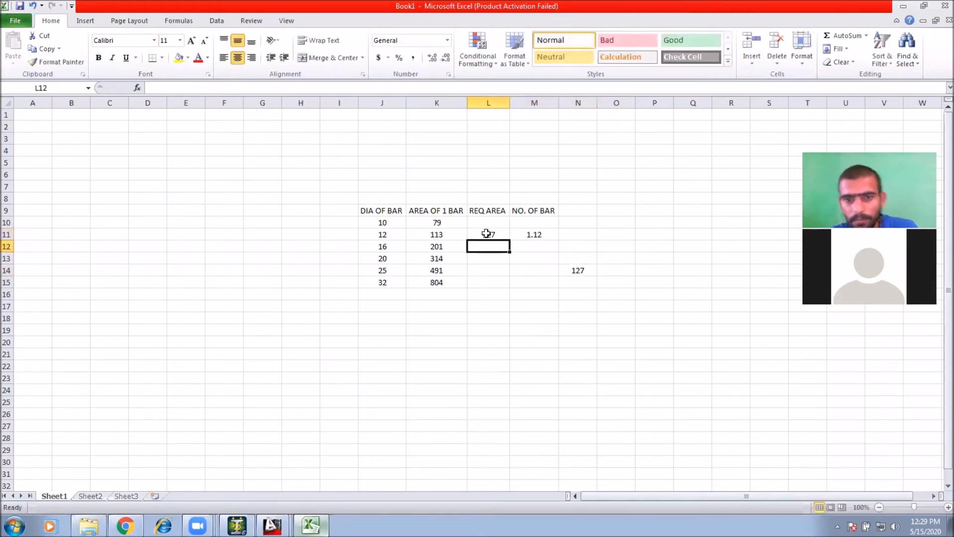
left_click(572, 271)
key("Delete")
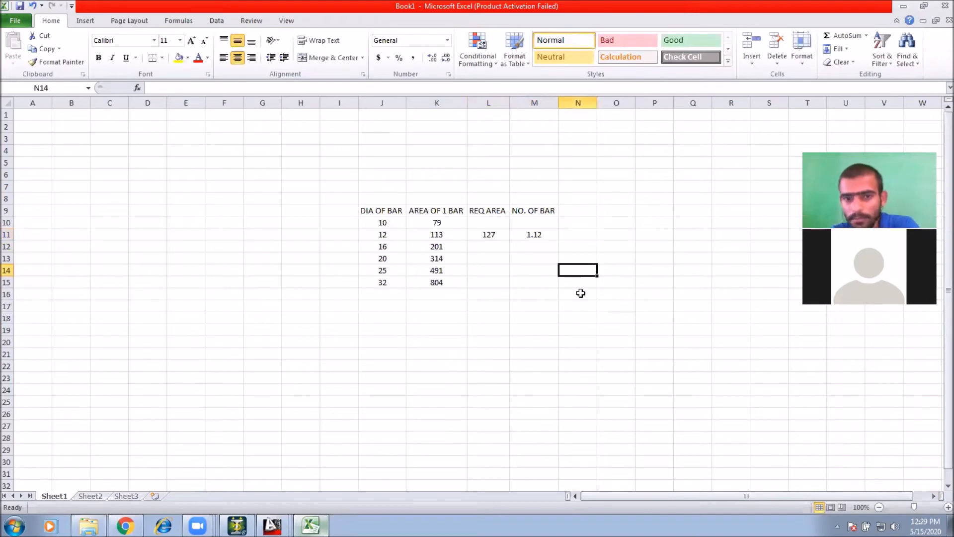
Step: Fill the 10 mm row's required area and bar count from the 12 mm row
left_click(578, 292)
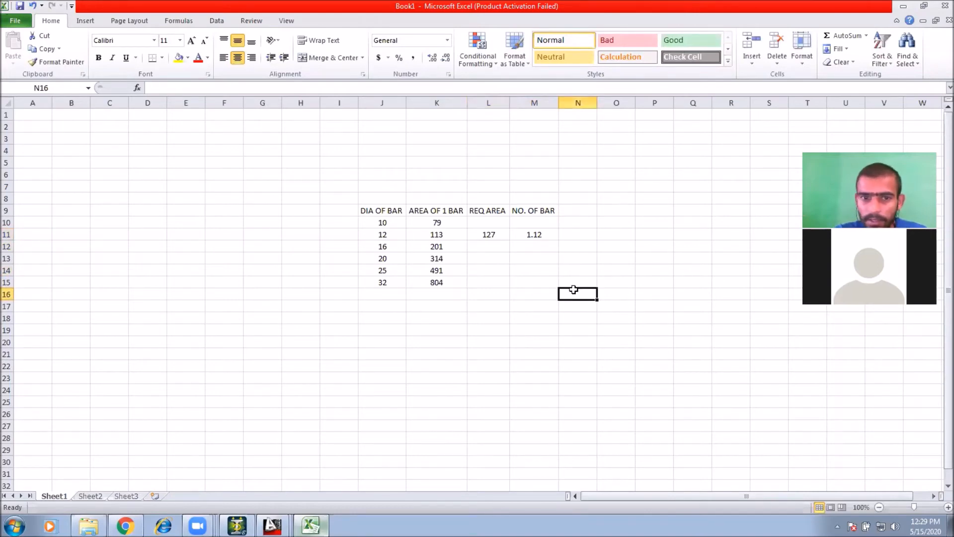
left_click(497, 236)
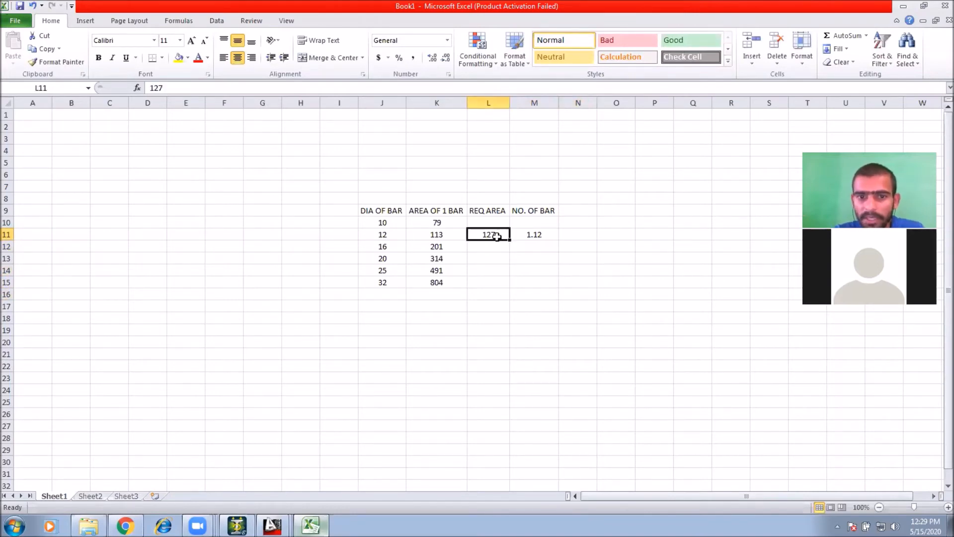
left_click_drag(500, 236, 554, 228)
Step: Undo the last five edits to the bar table
left_click(589, 236)
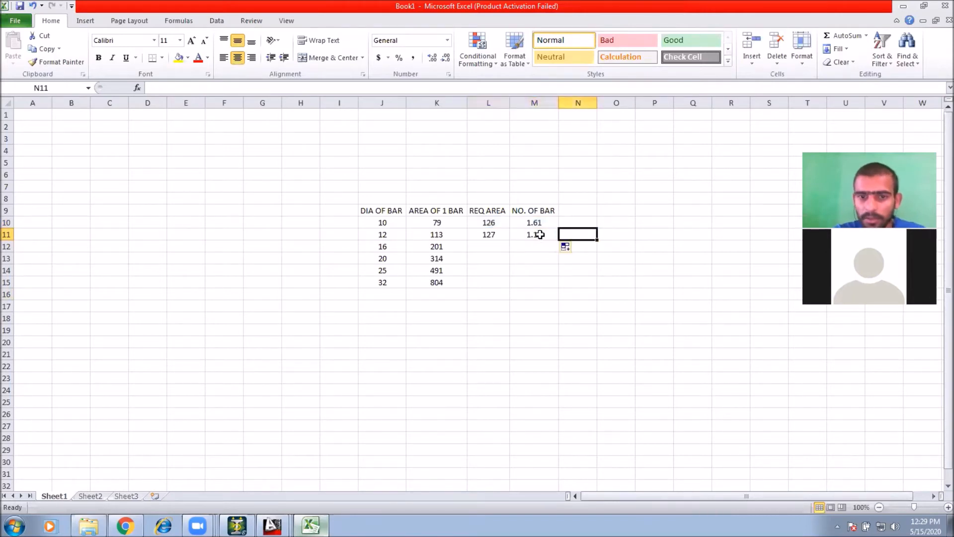
left_click(476, 223)
left_click(537, 222)
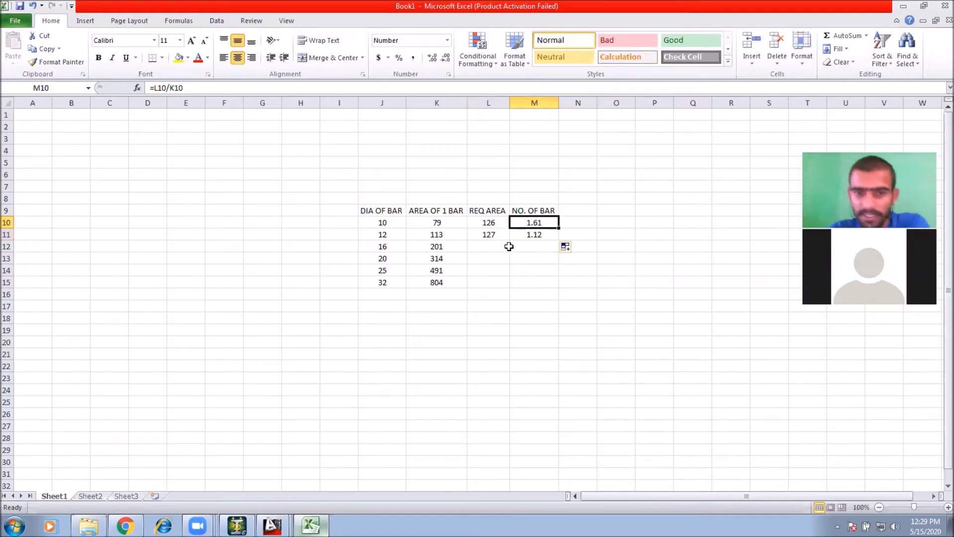
left_click(530, 239)
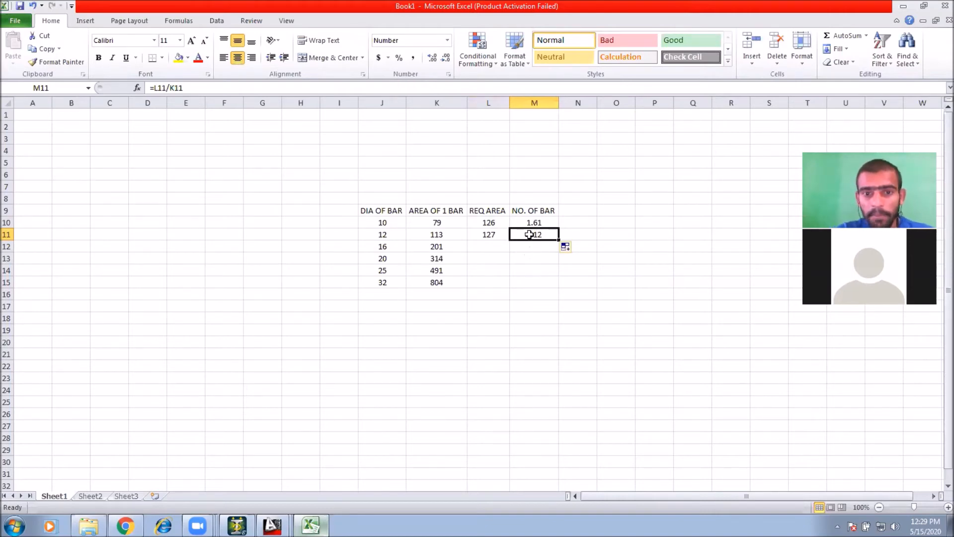
left_click(501, 223)
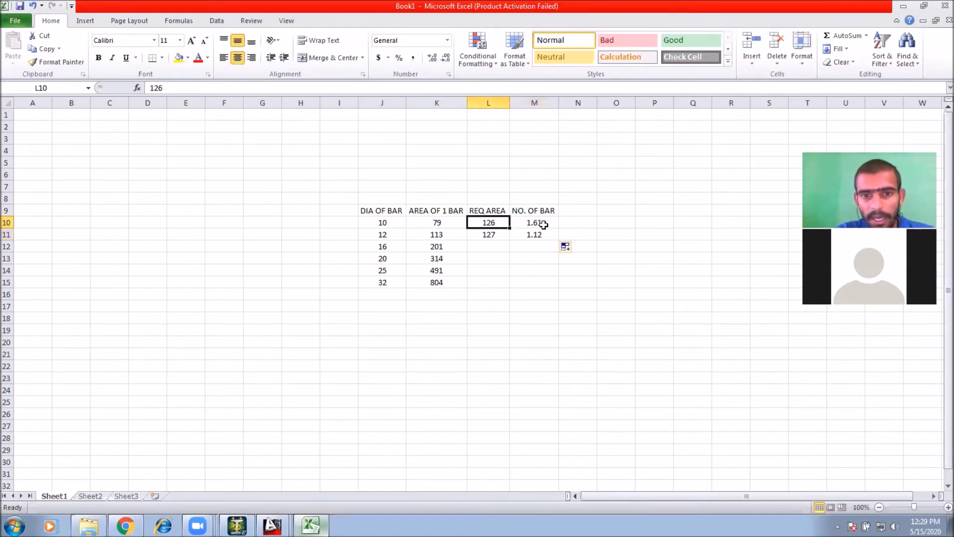
left_click(519, 223)
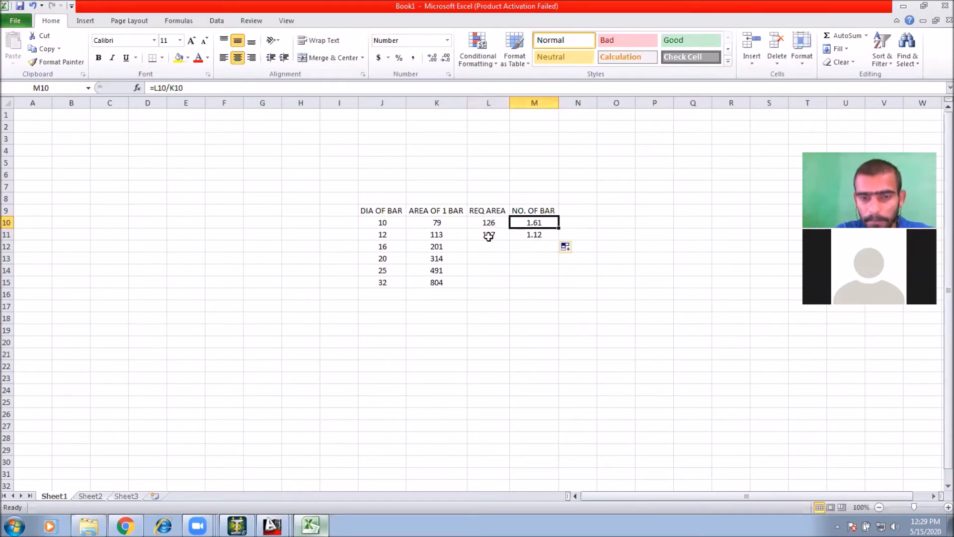
left_click(506, 306)
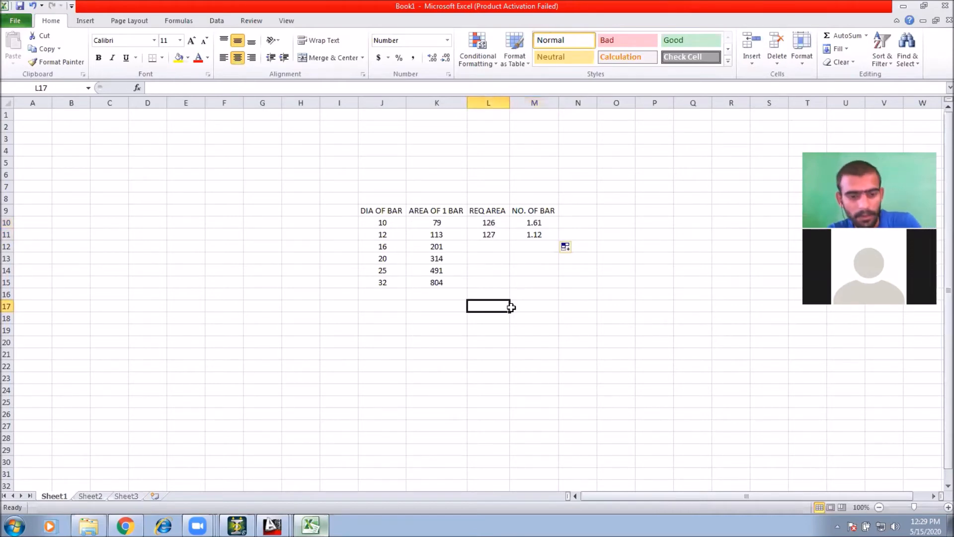
key("ctrl+z")
key("ctrl+z")
key("ctrl+z")
key("ctrl+z")
key("ctrl+z")
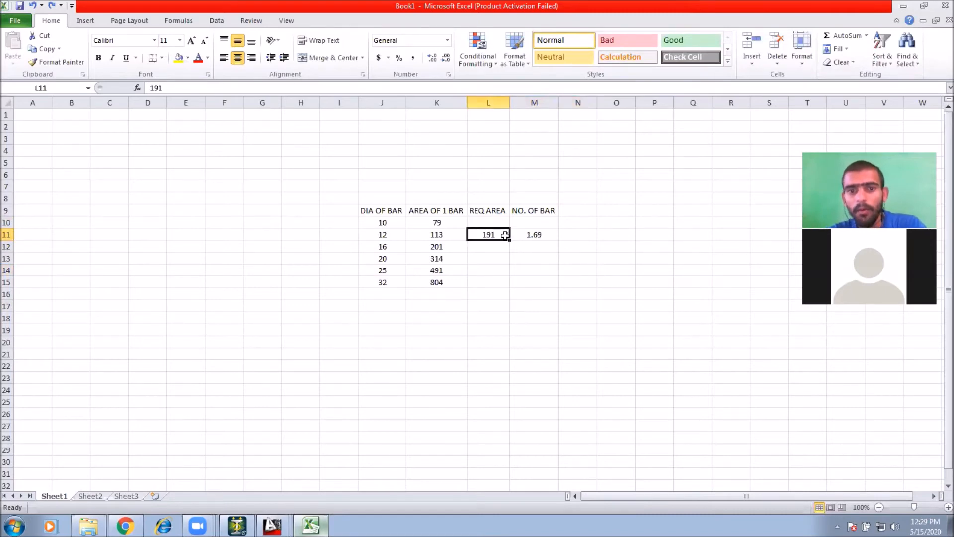
Step: Enter a formula in N11 giving twice the area of one 12 mm bar, =K11*2
left_click(532, 231)
left_click(442, 233)
left_click(570, 237)
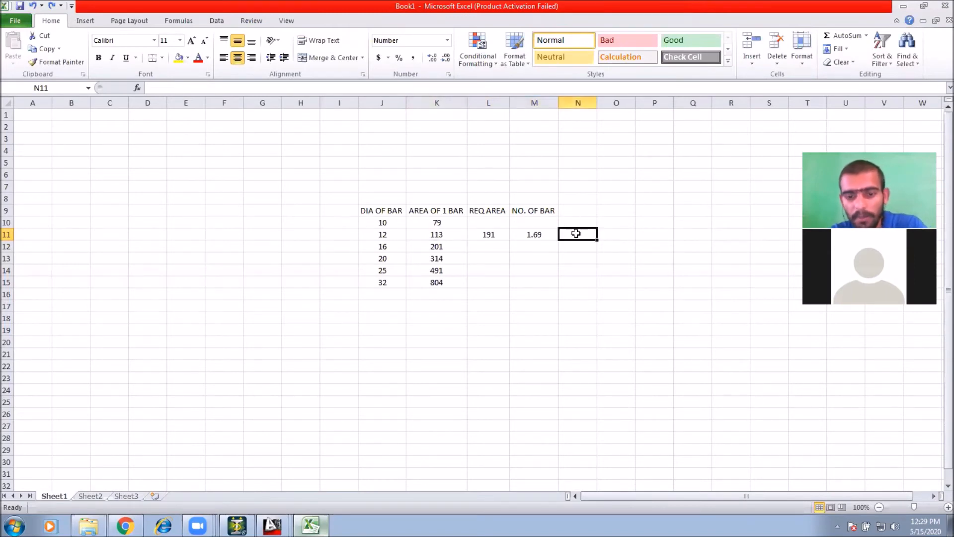
type("=")
left_click(450, 235)
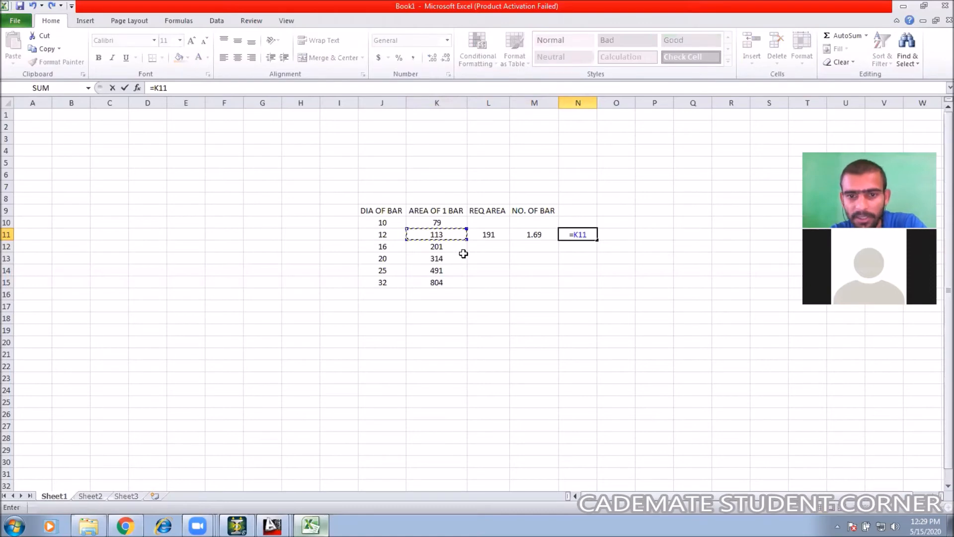
type("*2")
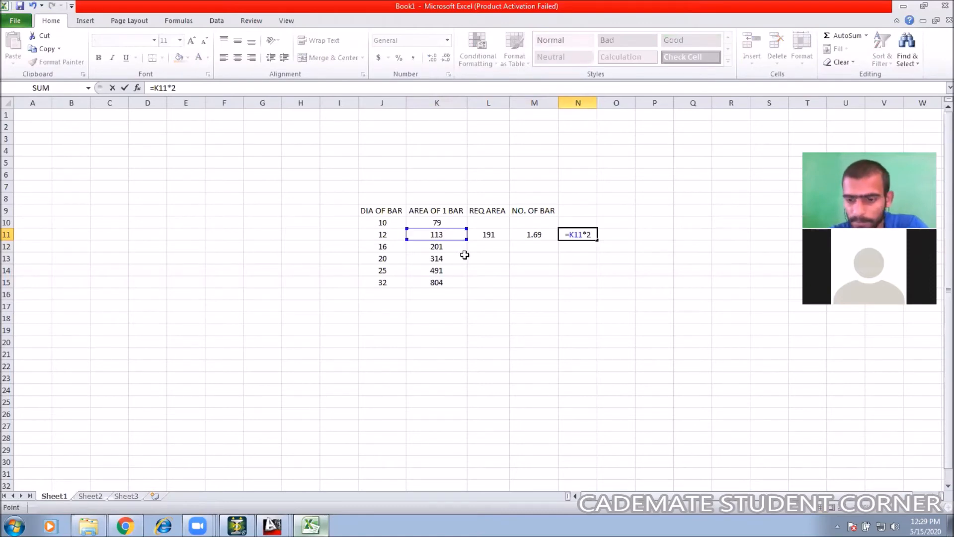
key("Return")
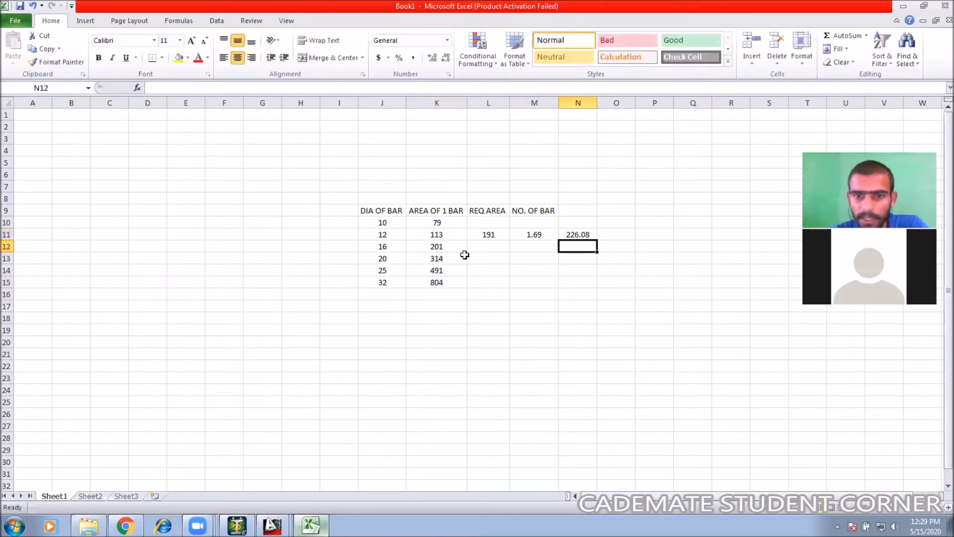
Step: Enter =318-N11 in N14 for the area remaining after the two 12 mm bars
left_click(573, 236)
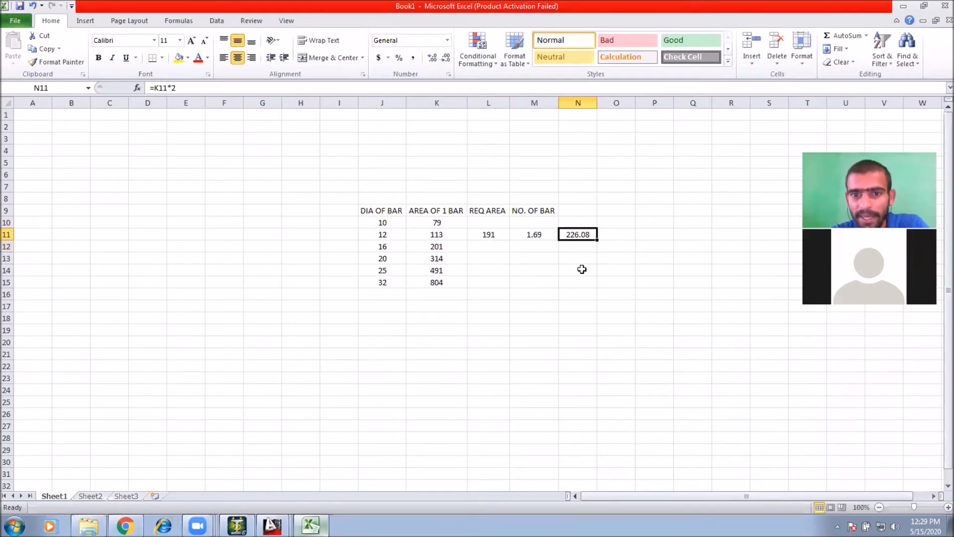
left_click(581, 269)
type("=")
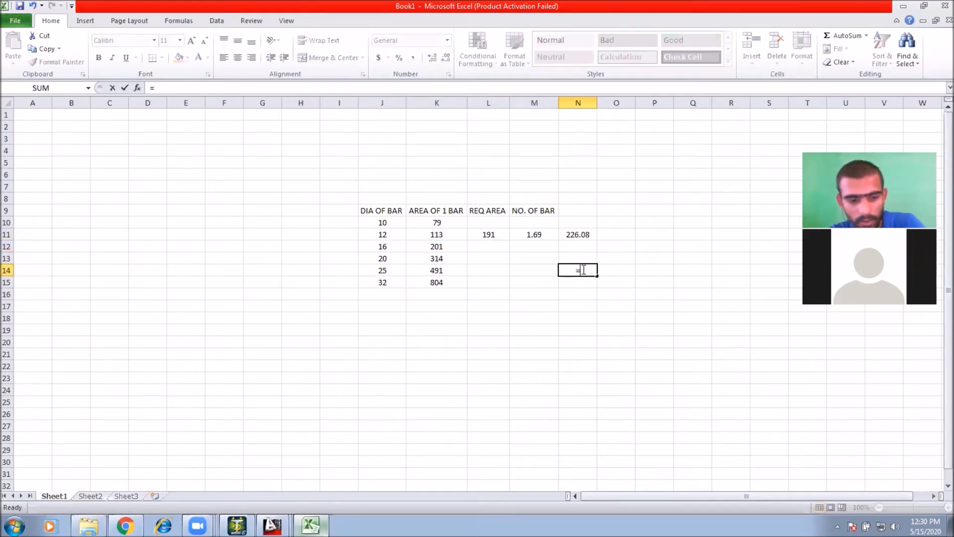
type("318-")
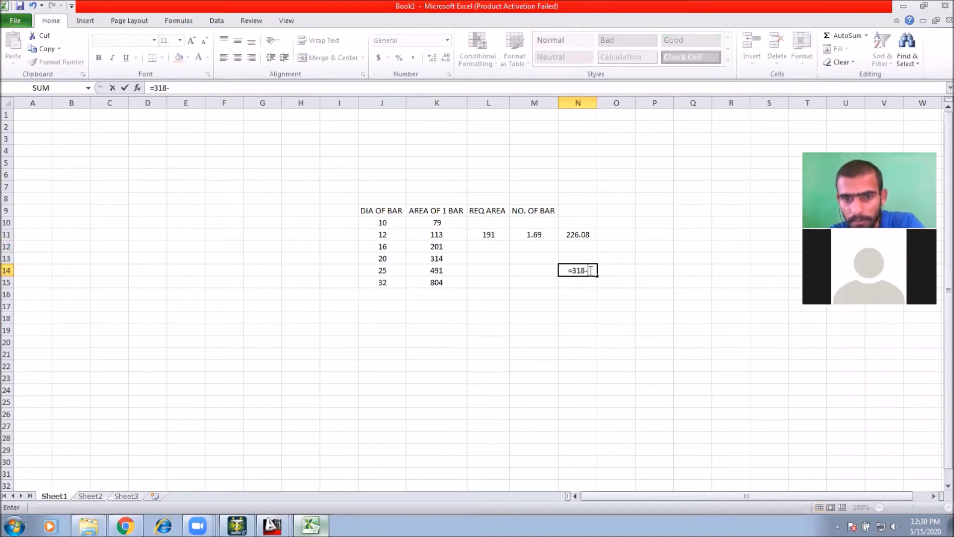
left_click(584, 234)
key("Return")
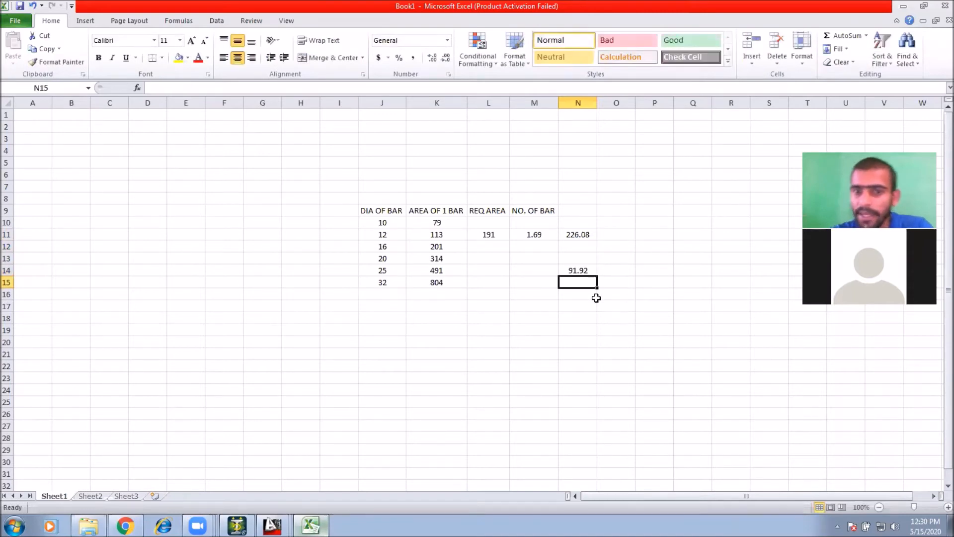
Step: Set the 12 mm row's required area L11 to 92
left_click(576, 270)
left_click_drag(574, 233, 583, 279)
left_click(577, 272)
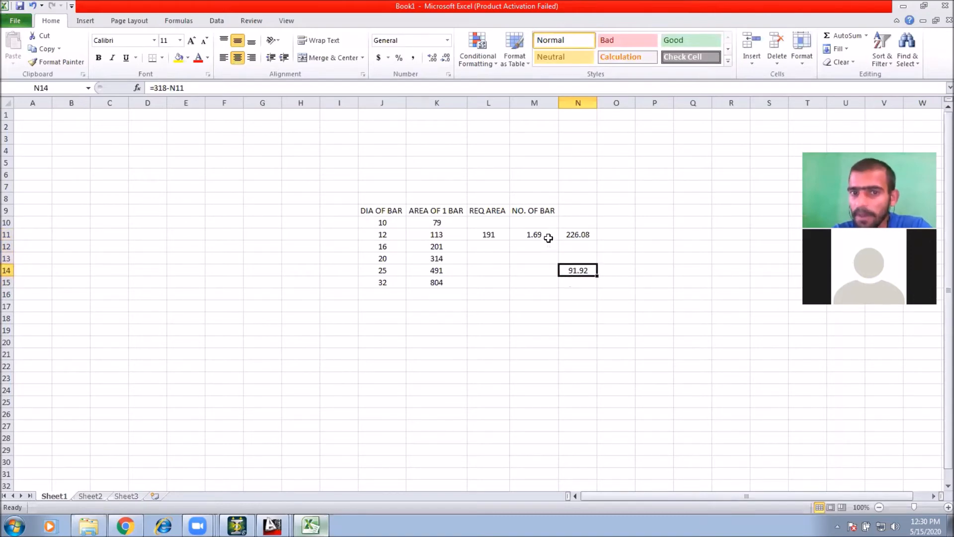
left_click(534, 234)
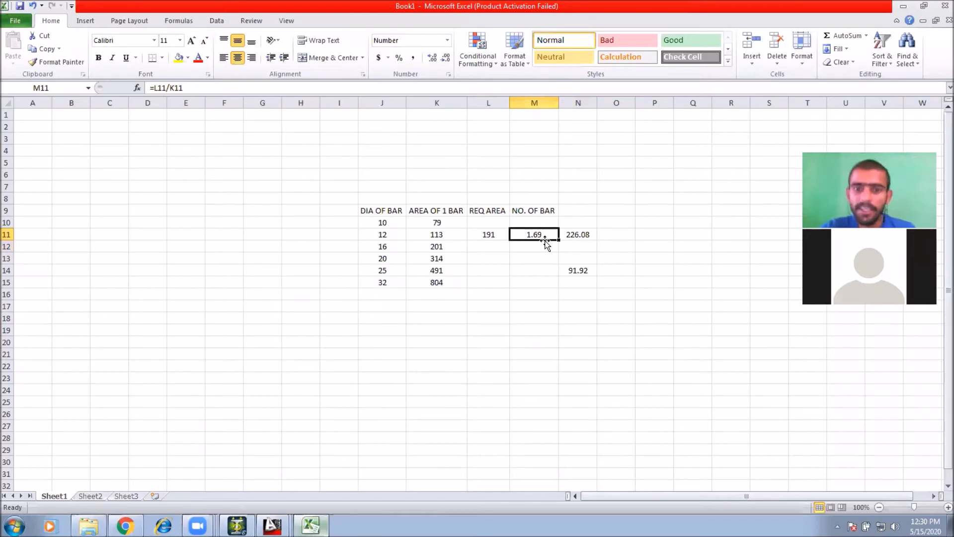
left_click(578, 231)
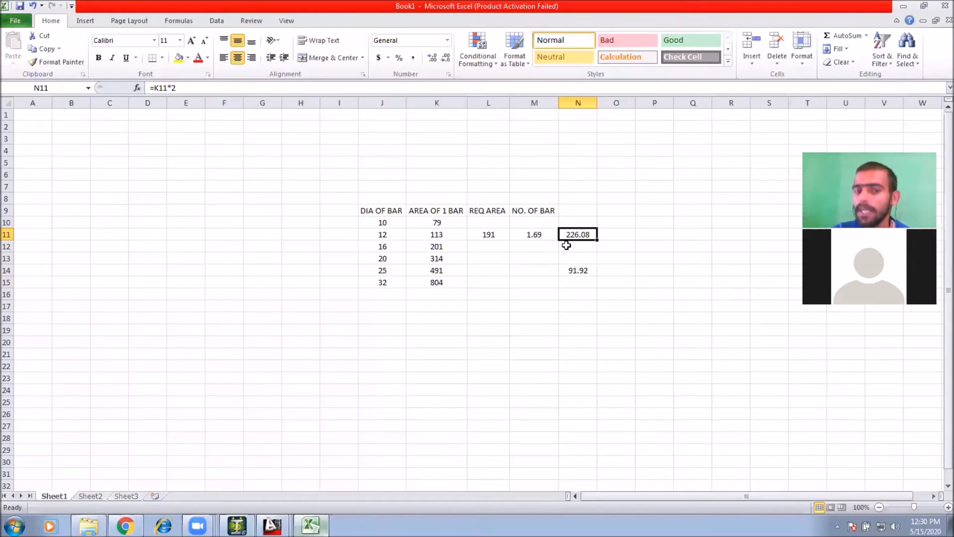
left_click(577, 271)
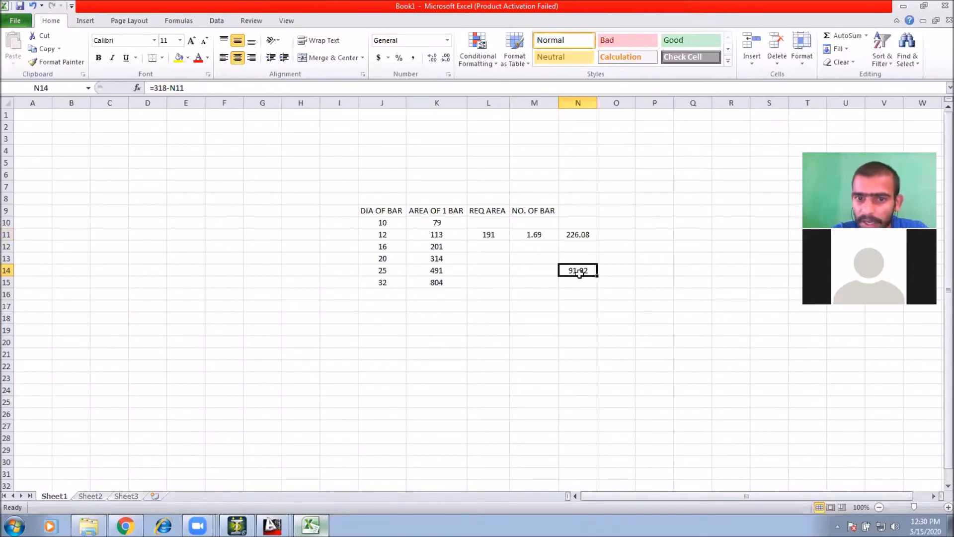
left_click(491, 235)
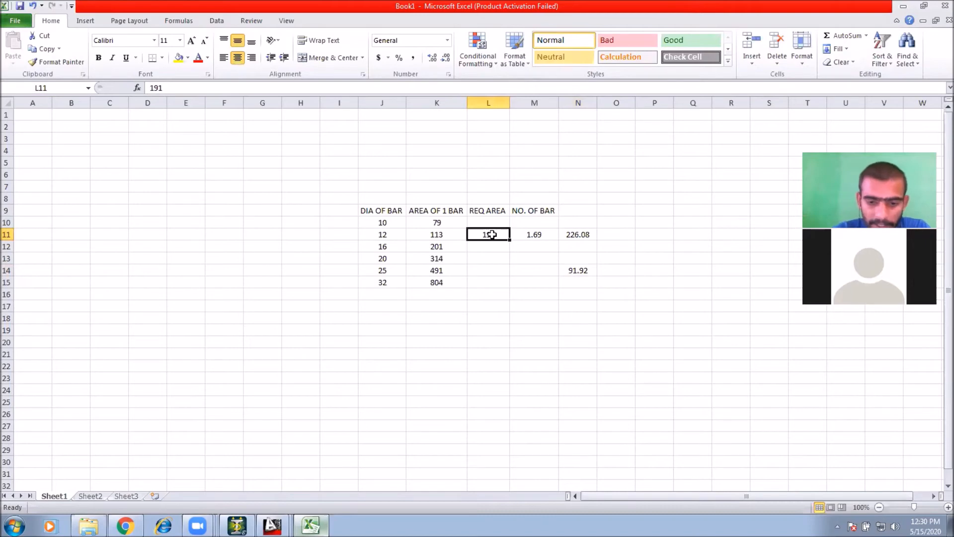
type("92")
key("Return")
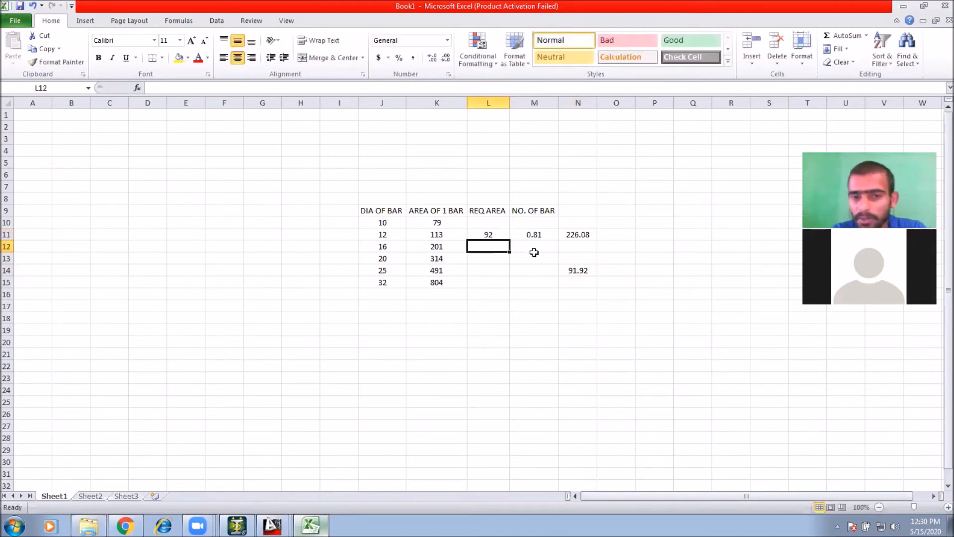
Step: Switch to the RCC FOR I TYPE.dwg drawing in AutoCAD
left_click(537, 237)
left_click(489, 236)
left_click(547, 235)
left_click(497, 236)
left_click(536, 237)
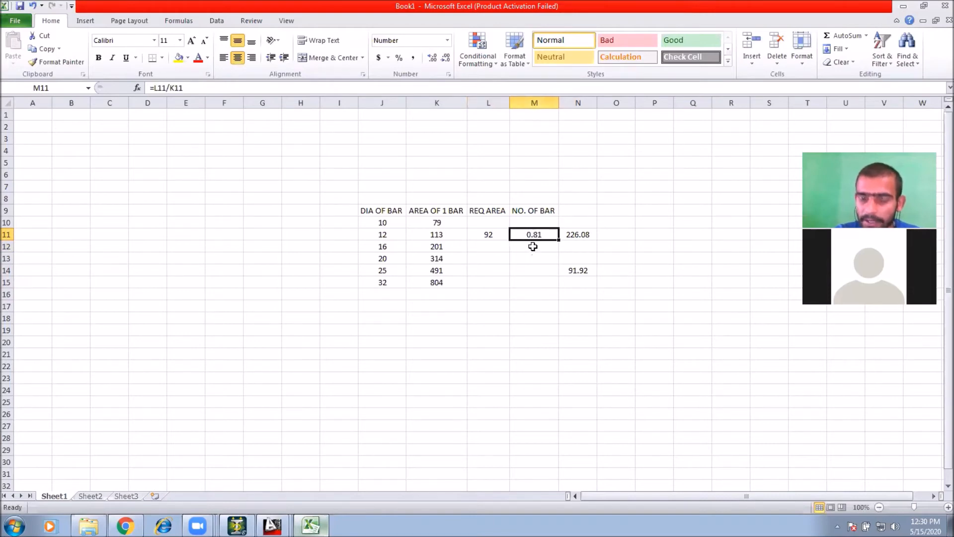
mouse_move(273, 525)
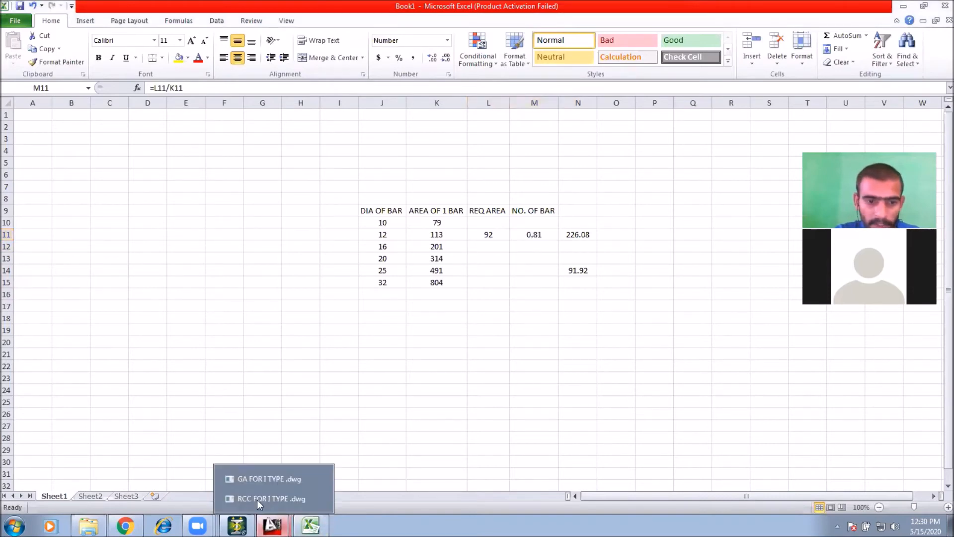
left_click(264, 498)
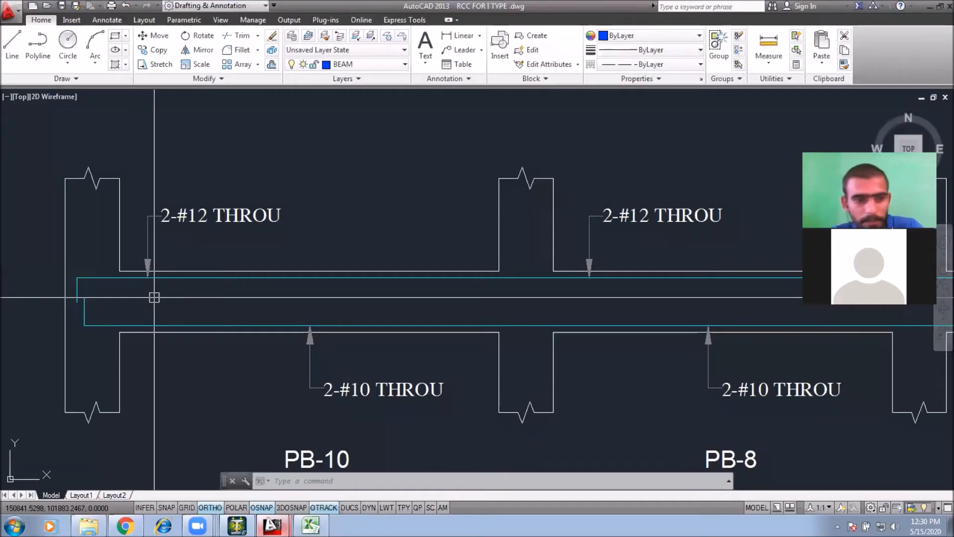
Step: Draw a polyline for an extra top bar with a bent end along the PB-10 plinth beam
scroll(124, 298, "up", 4)
type("pl")
key("Return")
left_click(62, 265)
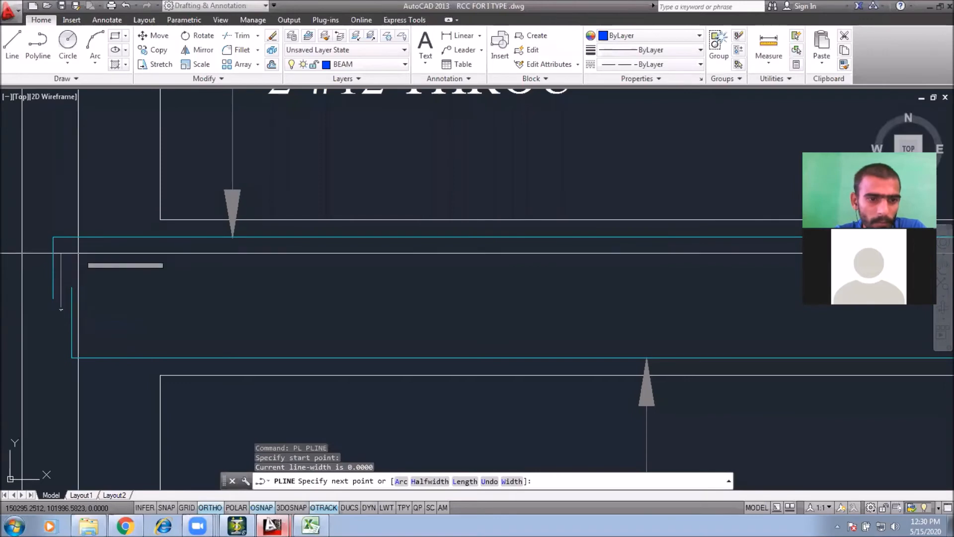
scroll(245, 208, "up", 2)
scroll(245, 207, "down", 3)
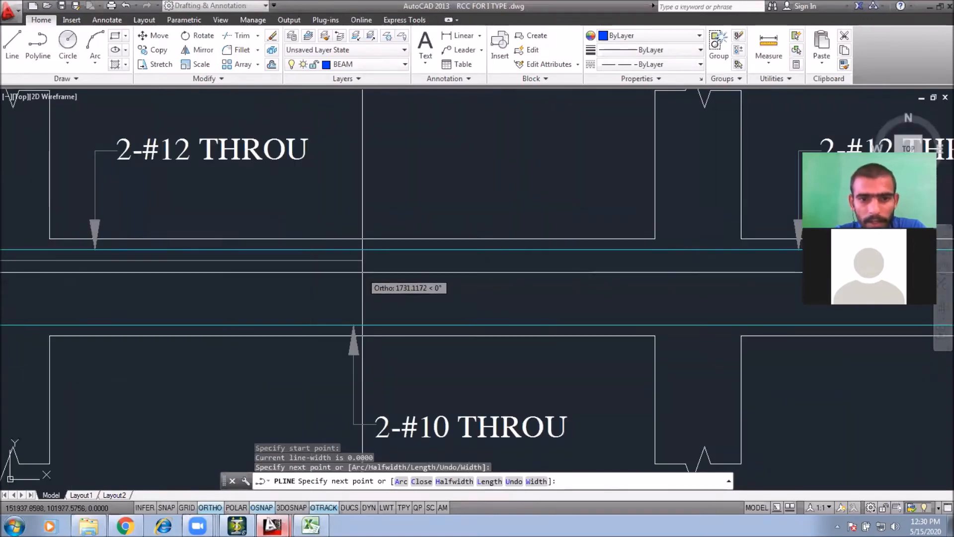
scroll(348, 278, "down", 1)
key("F8")
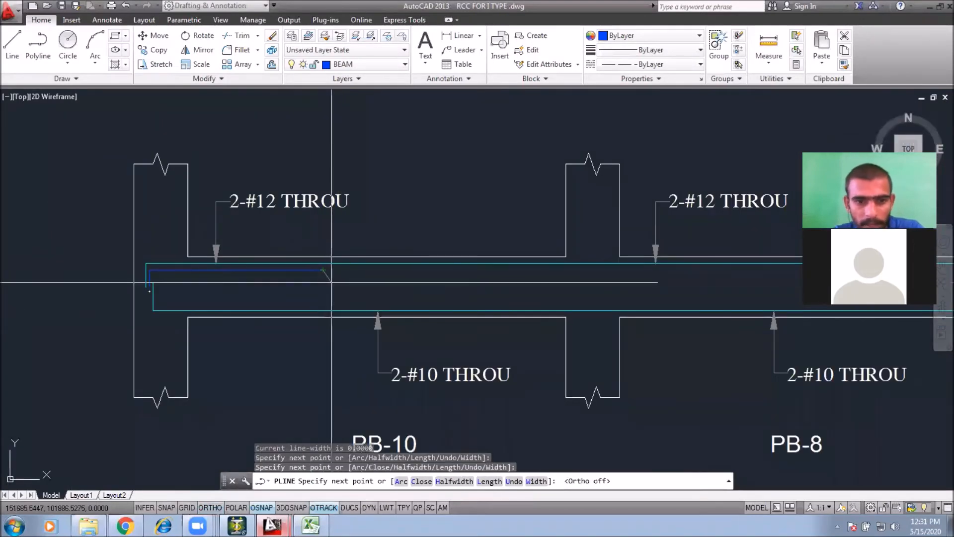
key("Escape")
scroll(260, 229, "up", 2)
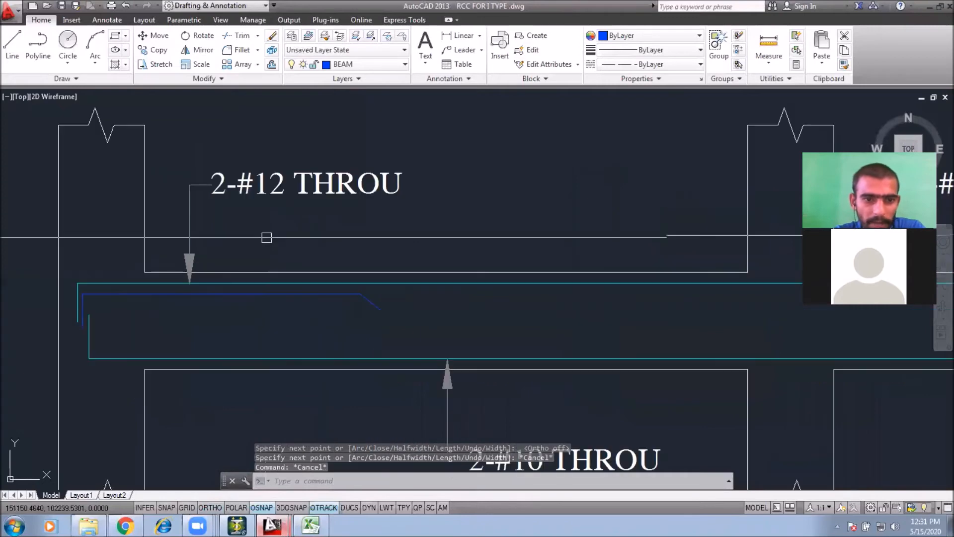
Step: Copy the PB-10 2-#12 THROU label straight down to make a second line beneath it
left_click(370, 188)
type("co")
key("Return")
left_click(477, 188)
key("F8")
left_click(477, 223)
key("Escape")
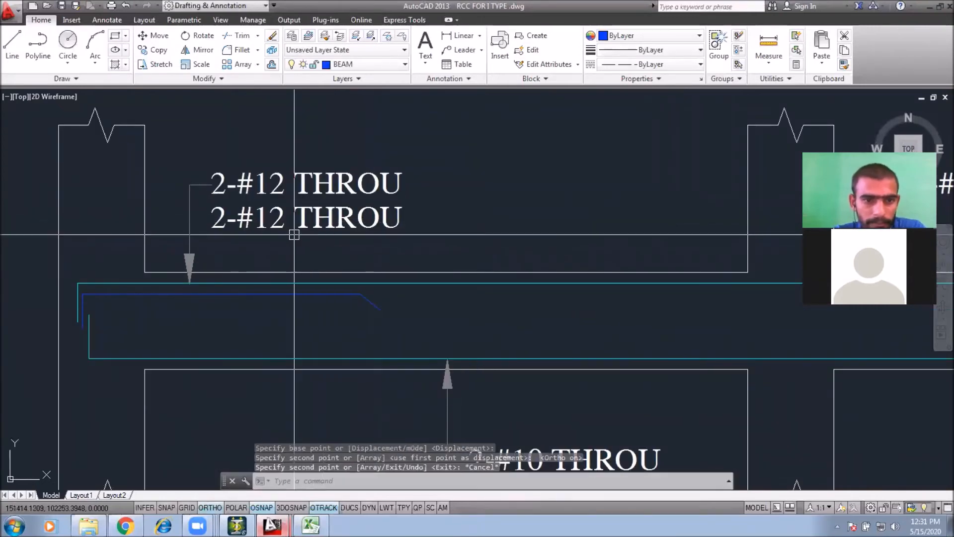
Step: Edit the copied label to read 1-#12 EXTRA
double_click(228, 225)
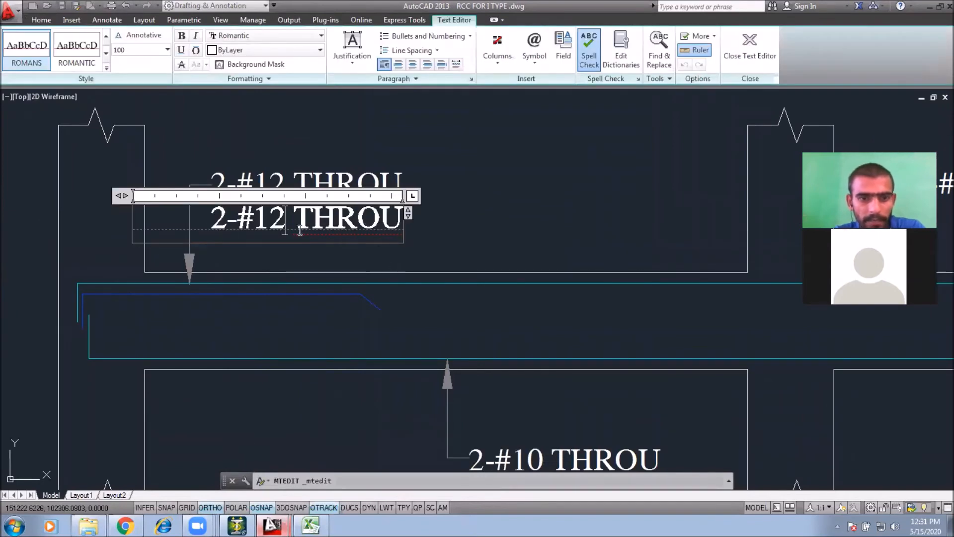
key("Left")
key("Left")
key("Left")
key("Left")
key("BackSpace")
type("1")
left_click_drag(293, 219, 600, 250)
type("E")
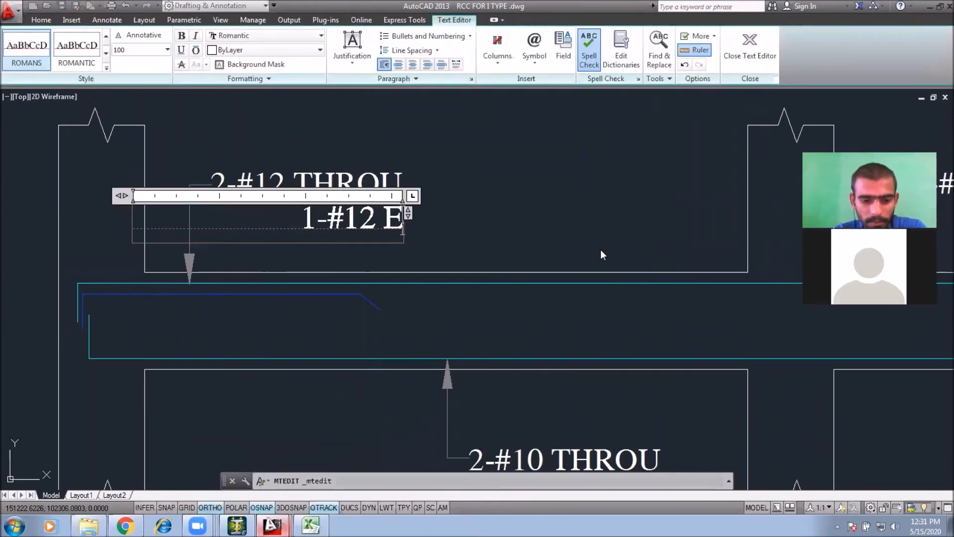
type("XTRA")
left_click(572, 219)
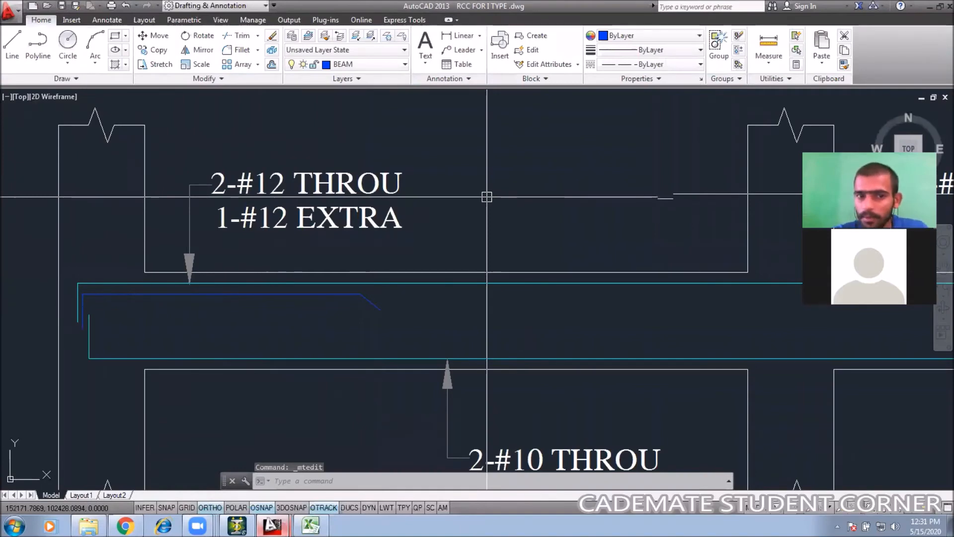
Step: Mirror the extra bar polyline about a vertical line and erase the original
scroll(441, 308, "down", 2)
scroll(441, 309, "up", 2)
left_click(309, 269)
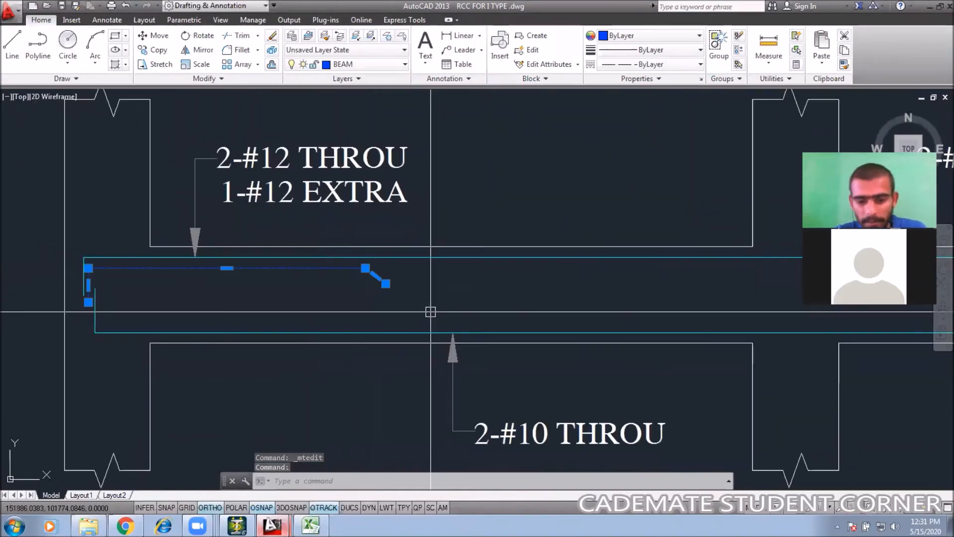
scroll(432, 313, "down", 2)
type("MI")
key("Return")
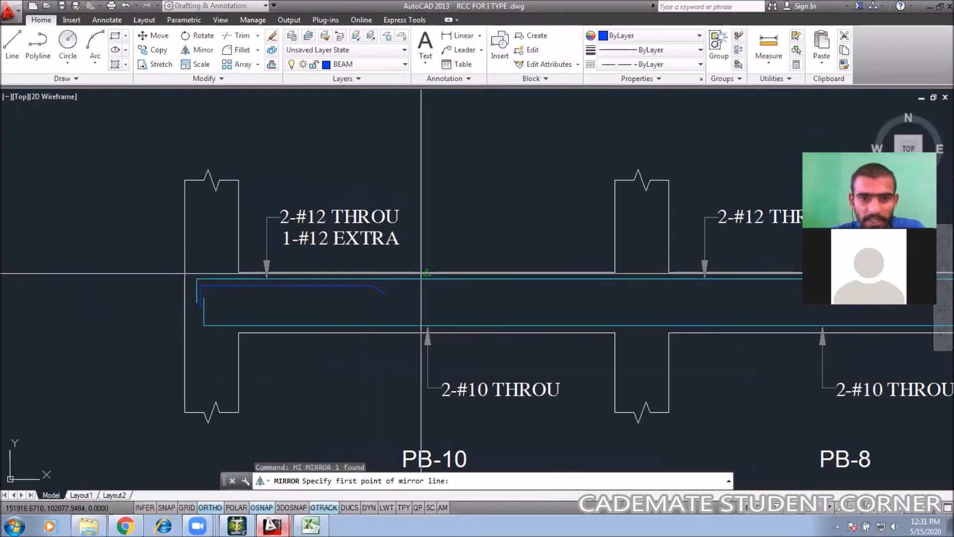
left_click(421, 273)
left_click(424, 145)
key("Return")
left_click(381, 290)
type("E")
key("Return")
Step: Trim the mirrored extra bar's straight end
middle_click_drag(487, 308, 332, 293)
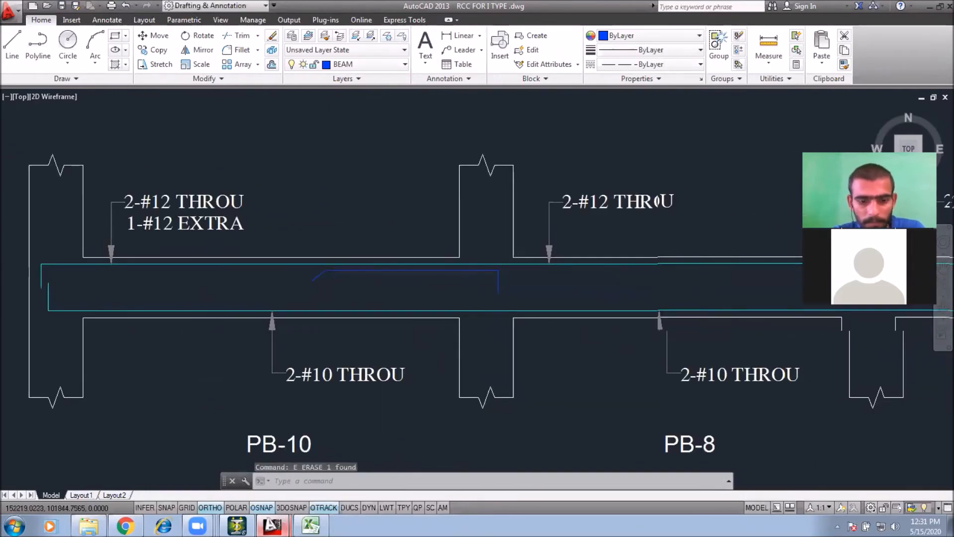
middle_click_drag(503, 282, 486, 279)
key("Escape")
type("TR")
key("Return")
key("Return")
left_click(482, 284)
key("Return")
key("Escape")
left_click(486, 290)
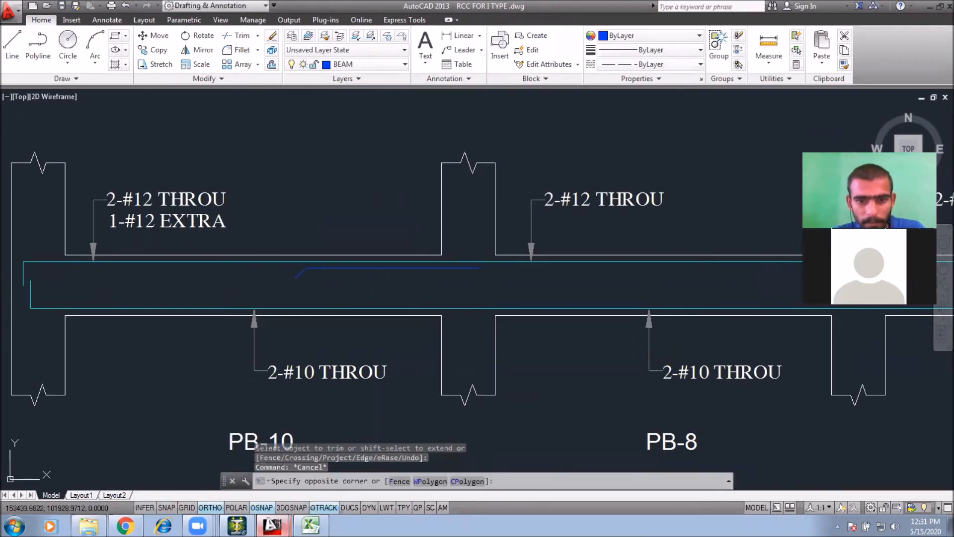
Step: Move the extra bar so its straight end sits at the midpoint of the column between PB-10 and PB-8
left_click(436, 265)
type("M")
key("Return")
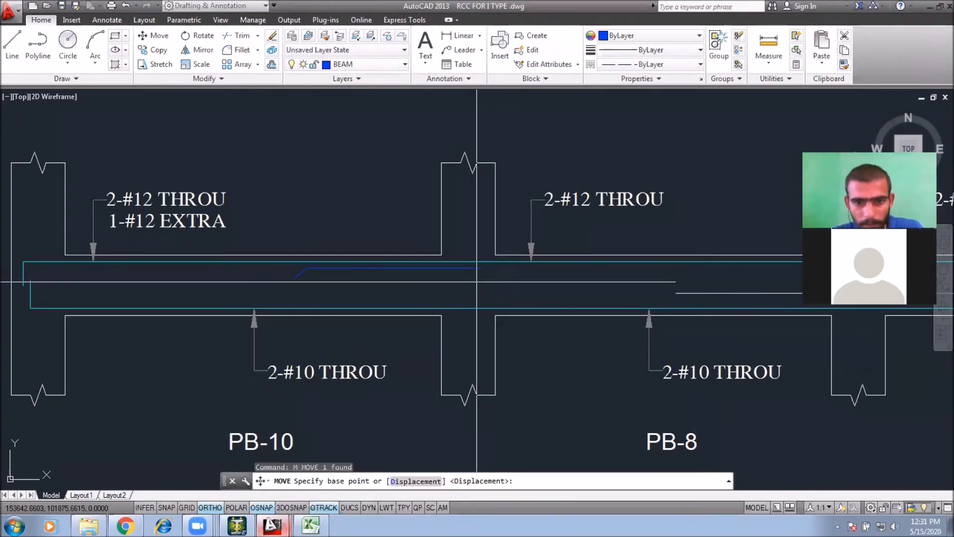
left_click(480, 269)
type("MTP")
key("Return")
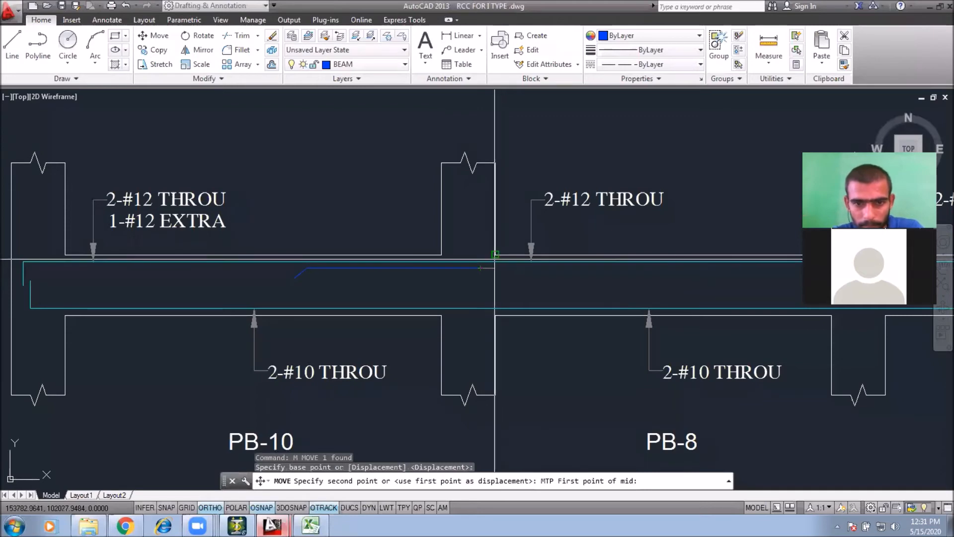
left_click(494, 257)
left_click(443, 255)
left_click(308, 256)
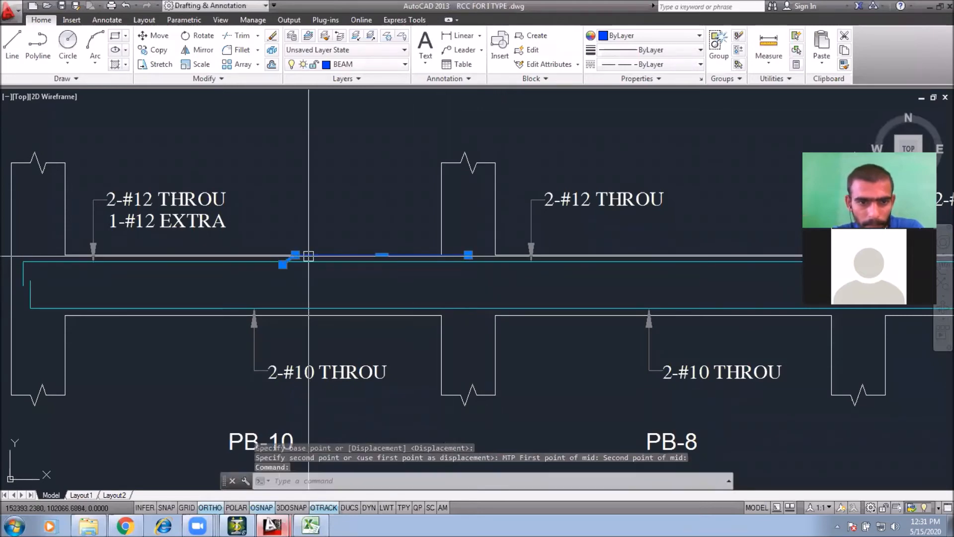
Step: Move the extra bar slightly down inside the beam below its top edge
type("M")
key("Return")
left_click(363, 206)
left_click(361, 220)
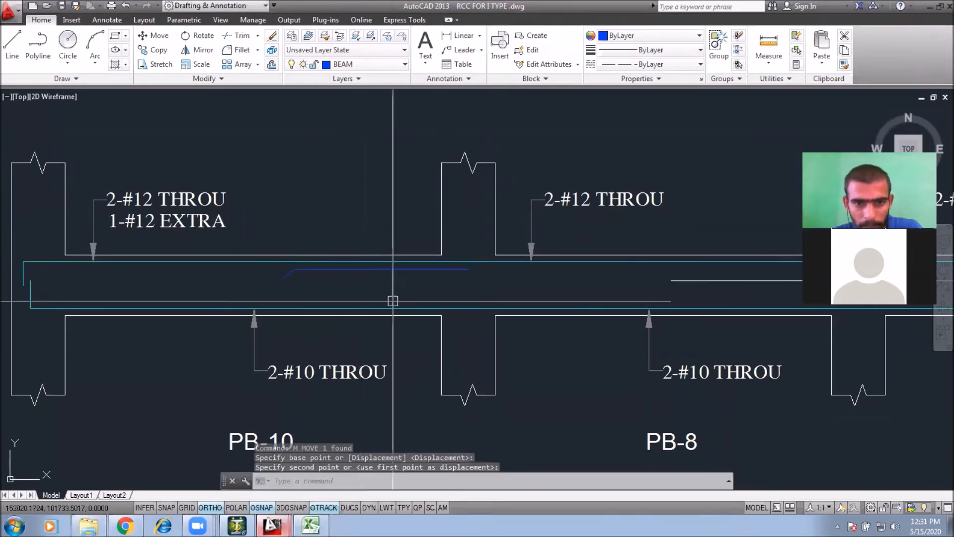
left_click(398, 271)
Step: Mirror a copy of the extra bar about the column centre into the PB-8 beam, keeping the original
type("MI")
key("Return")
left_click(468, 268)
left_click(470, 213)
key("Return")
middle_click_drag(544, 295, 450, 297)
key("Escape")
key("Escape")
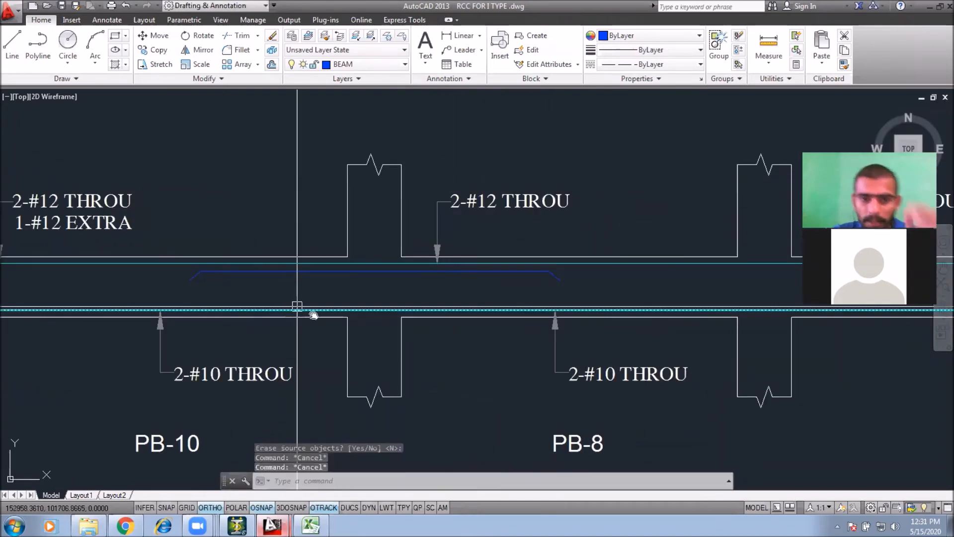
Step: Copy the 1-#12 EXTRA label beneath the 2-#12 THROU label of PB-8
middle_click_drag(416, 271, 454, 295)
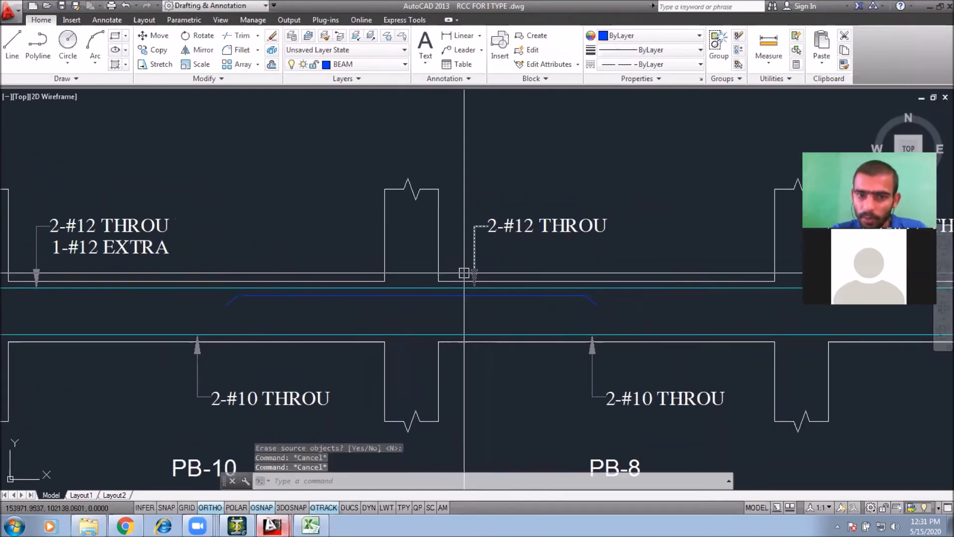
middle_click_drag(397, 298, 389, 292)
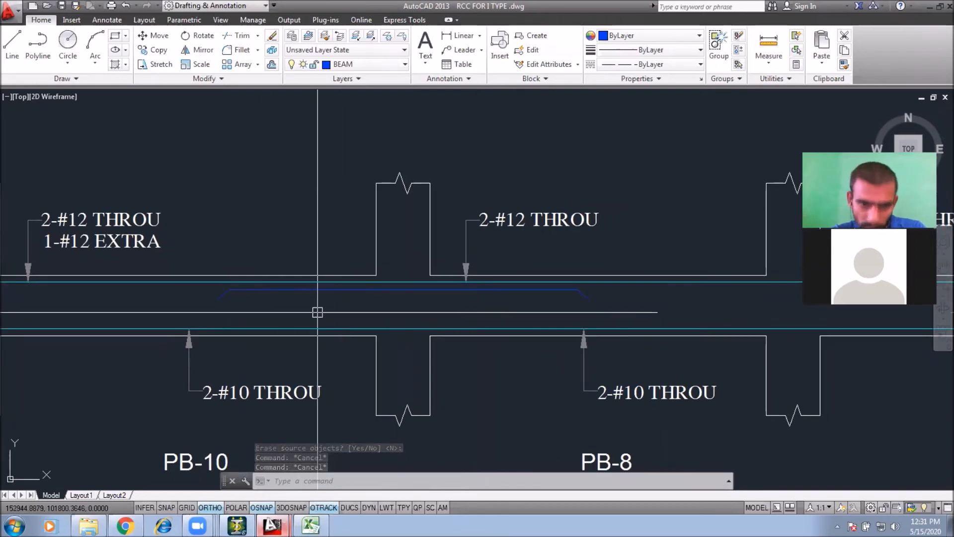
left_click(104, 248)
type("co")
key("space")
left_click(214, 196)
middle_click_drag(651, 206, 397, 187)
left_click(398, 187)
key("Escape")
middle_click_drag(89, 260, 256, 249)
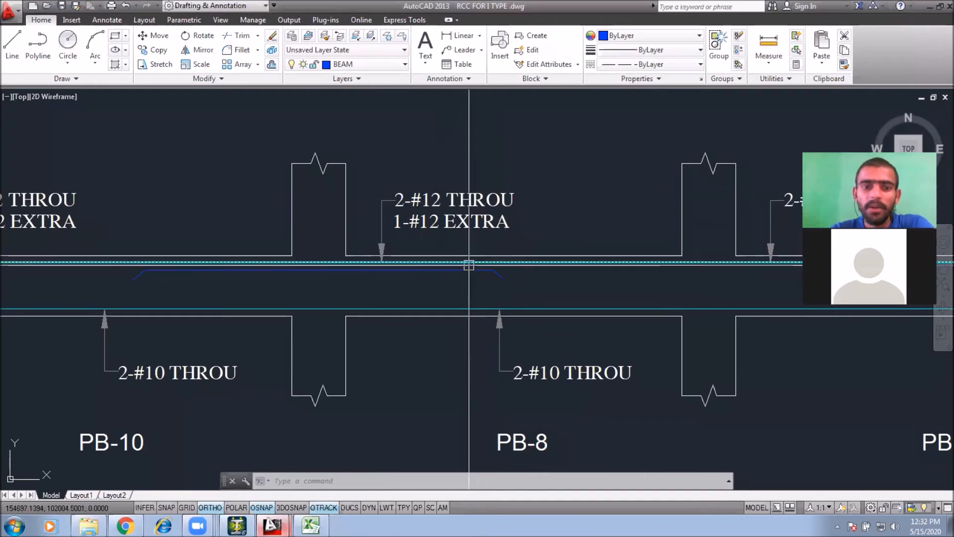
Step: Switch to the Excel bar table
scroll(468, 270, "down", 2)
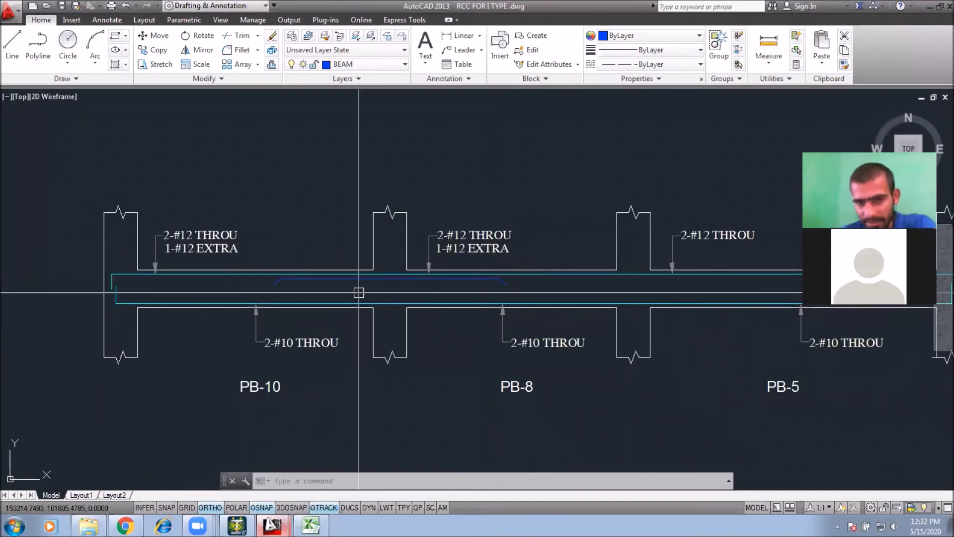
mouse_move(488, 282)
middle_mouse_down()
mouse_move(462, 273)
mouse_move(428, 298)
mouse_move(435, 300)
mouse_move(445, 283)
mouse_move(344, 294)
middle_mouse_up()
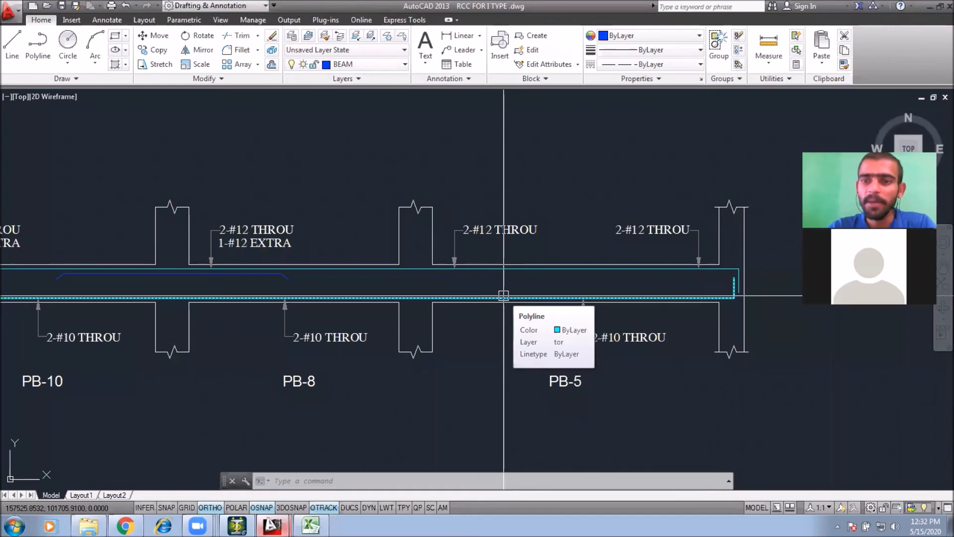
scroll(438, 332, "down", 2)
left_click(311, 525)
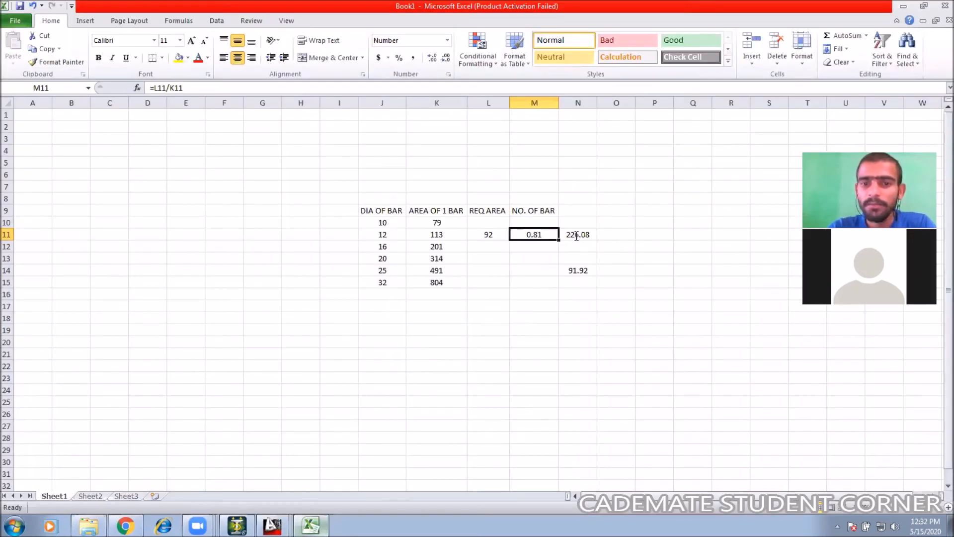
Step: Set the 12 mm row's required area L11 to 191
double_click(576, 236)
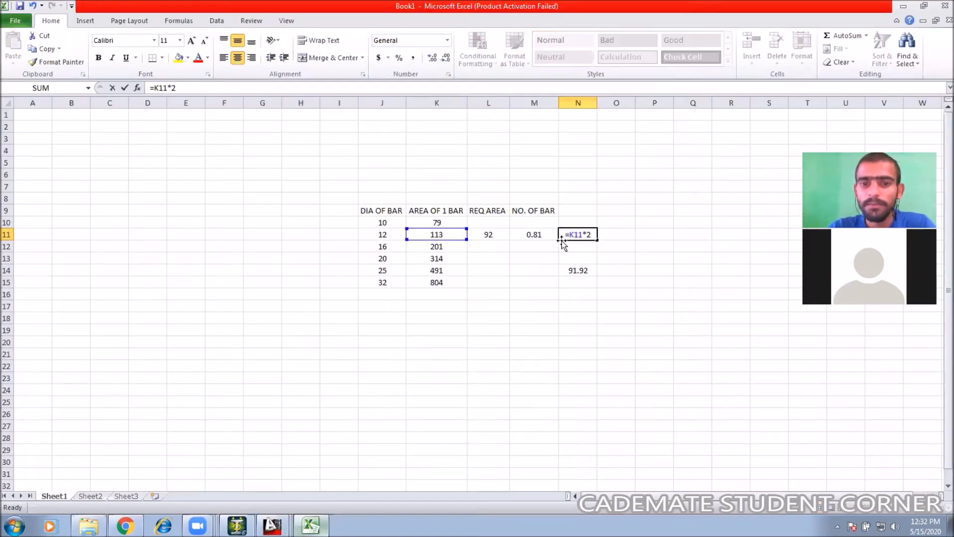
left_click(492, 235)
type("1")
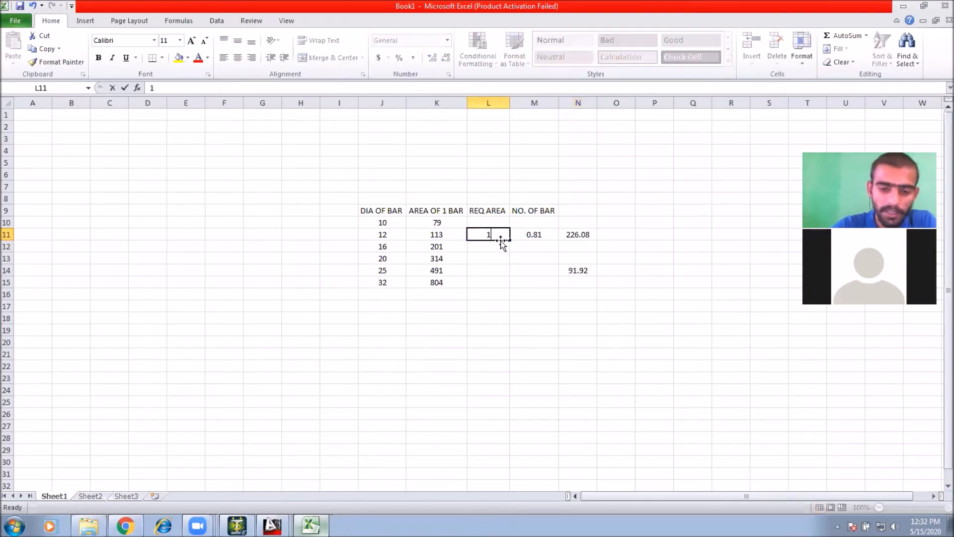
type("91")
key("Return")
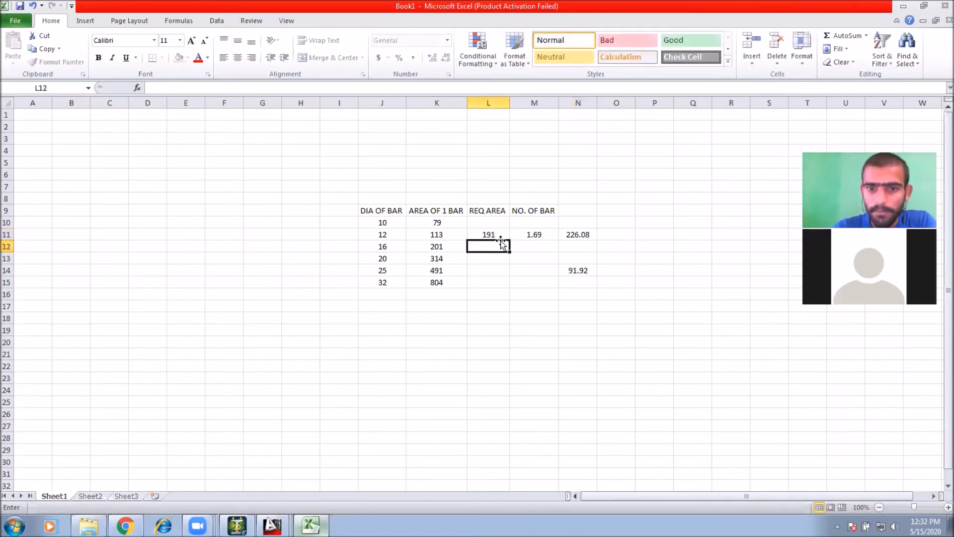
Step: Inspect the 12 mm row's bar count and provided-area formulas
left_click(578, 235)
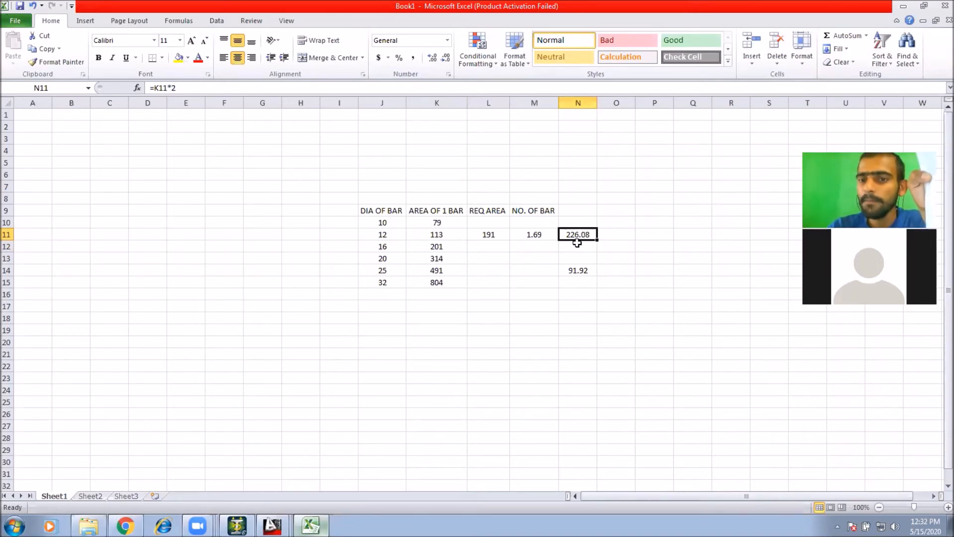
left_click(539, 235)
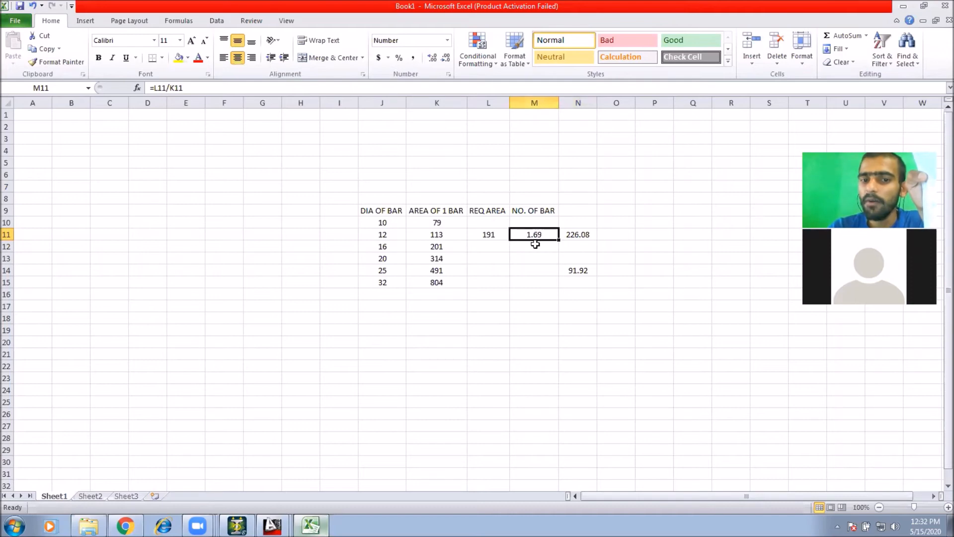
left_click(582, 235)
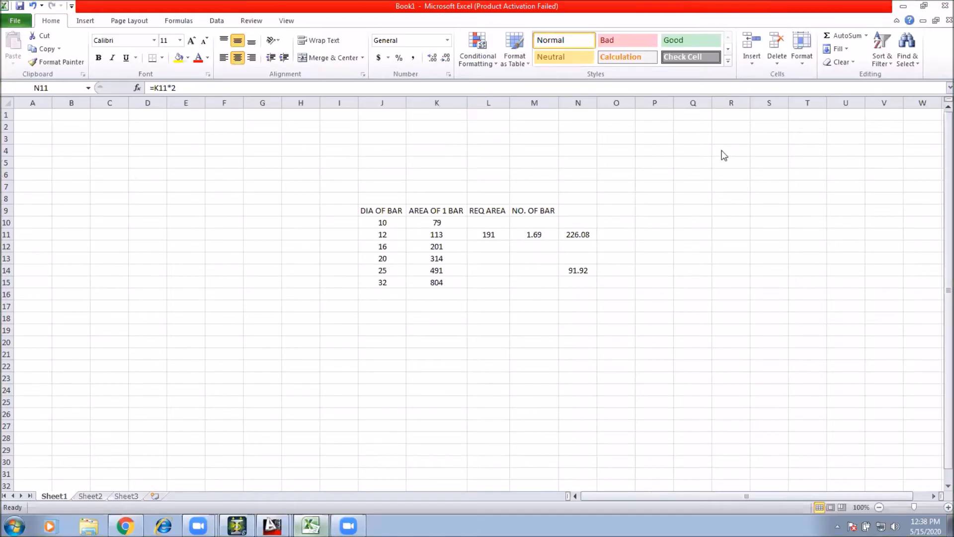
left_click(725, 155)
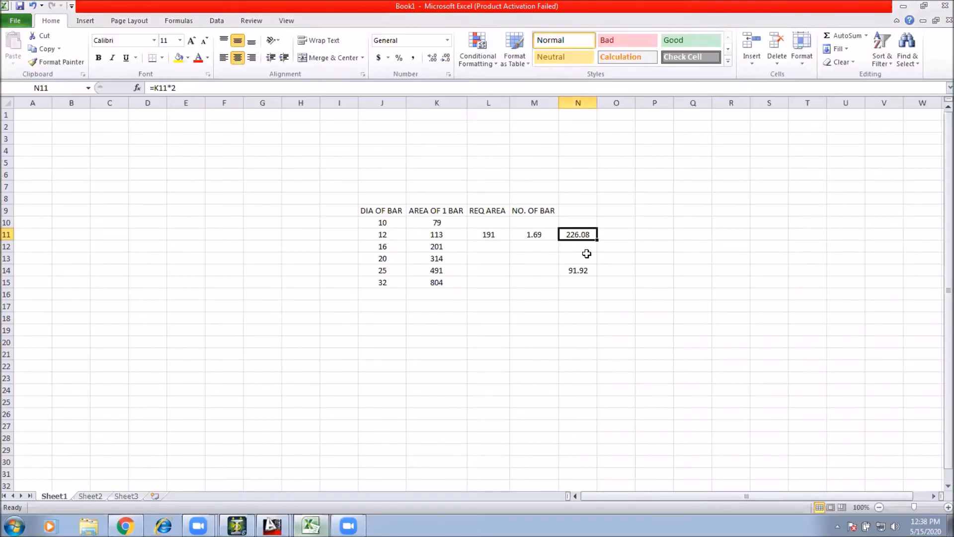
left_click(387, 25)
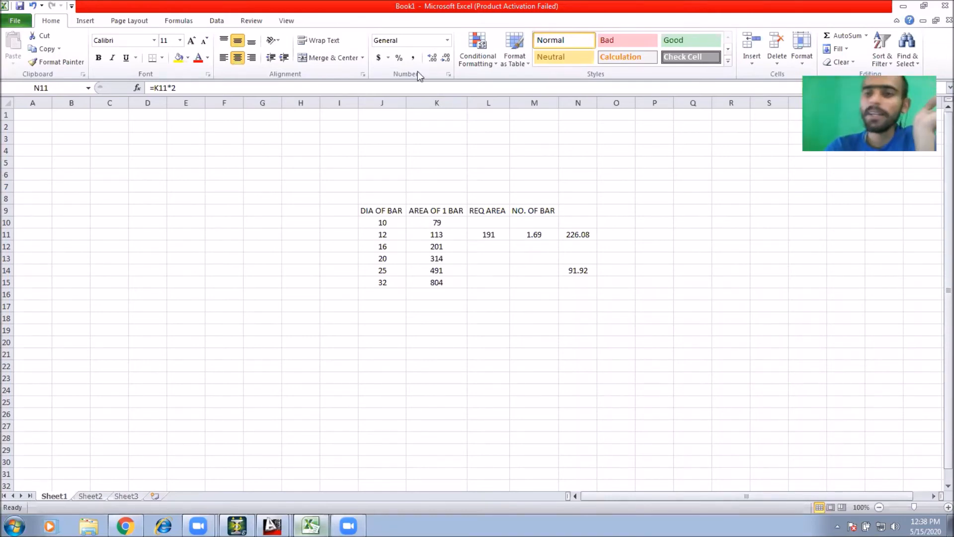
left_click(903, 6)
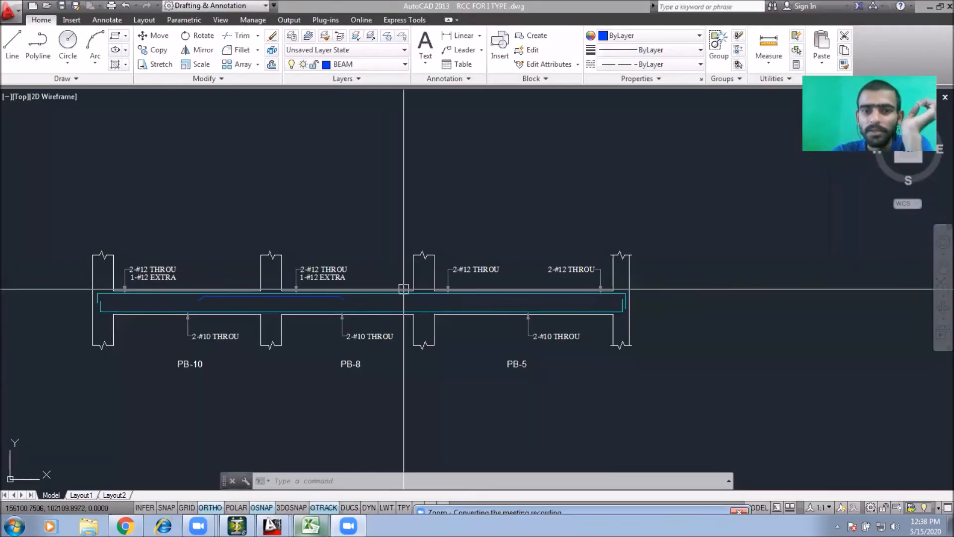
middle_click_drag(403, 289, 447, 250)
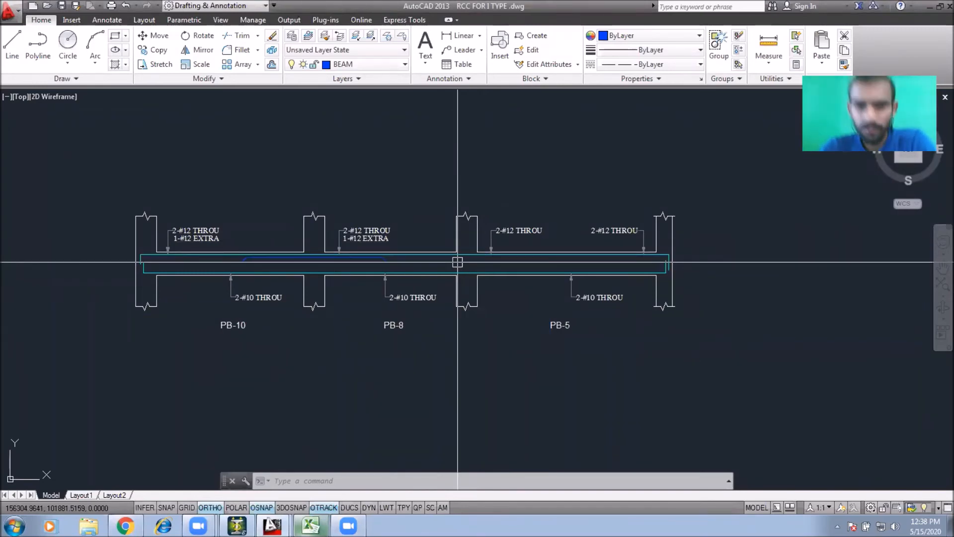
left_click(311, 526)
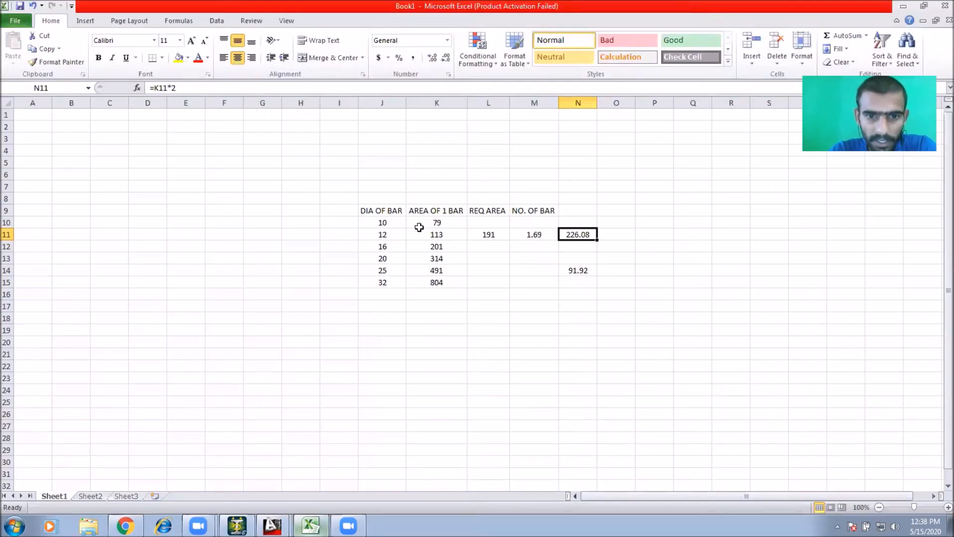
Step: Enter 171 as the 10 mm row's required area and copy the bar-count formula up into that row
left_click(486, 223)
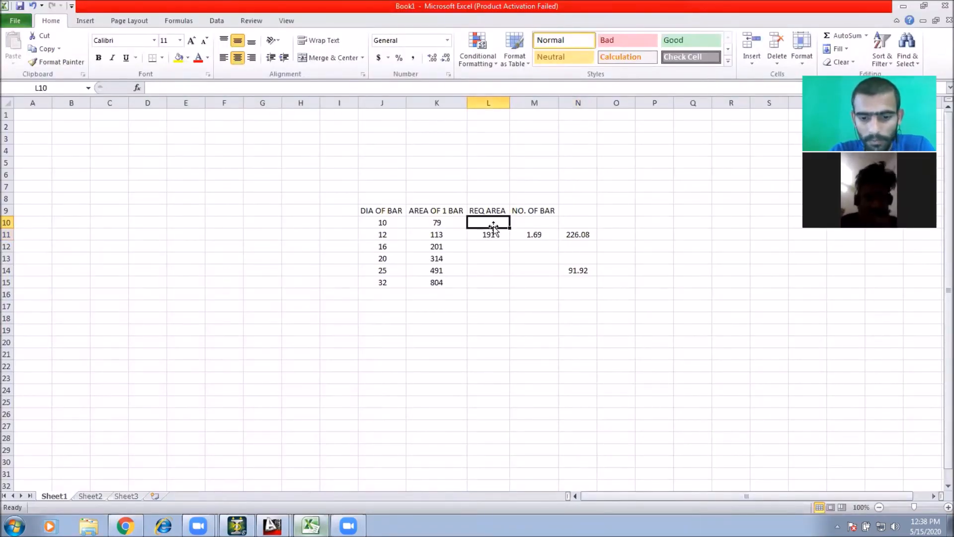
type("171")
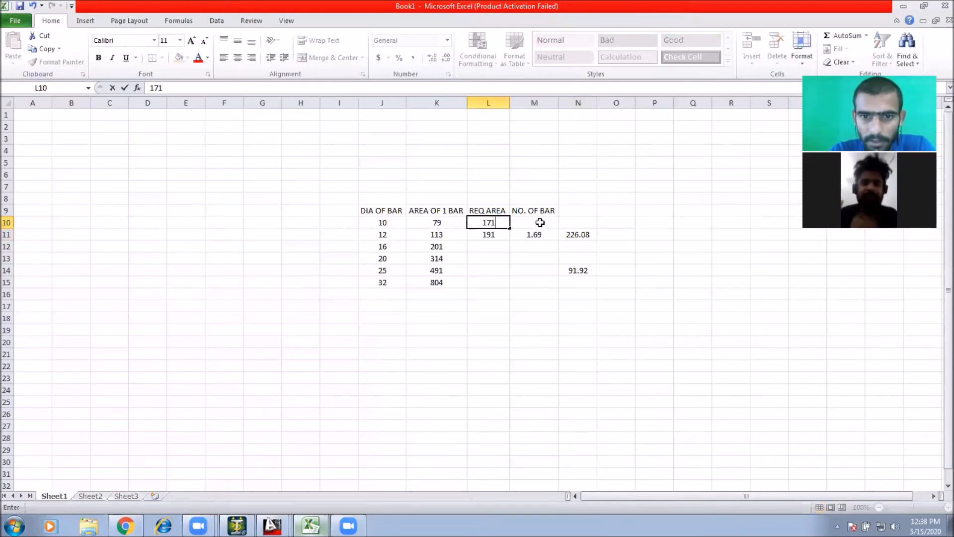
left_click(539, 222)
left_click(551, 235)
left_click_drag(559, 239, 537, 222)
left_click(537, 222)
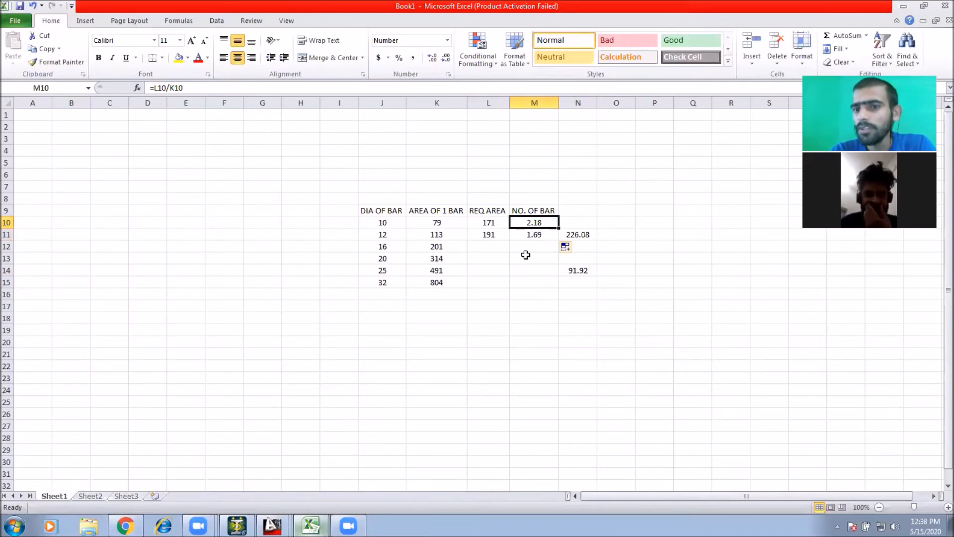
Step: Set the 12 mm row's required area to 171 and check the resulting bar count
left_click(484, 239)
type("171")
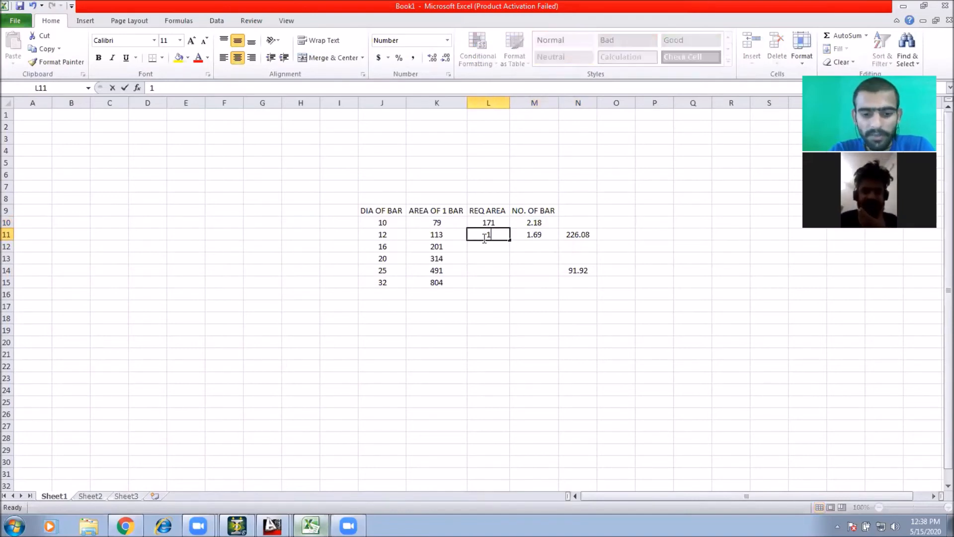
key("Return")
left_click(530, 248)
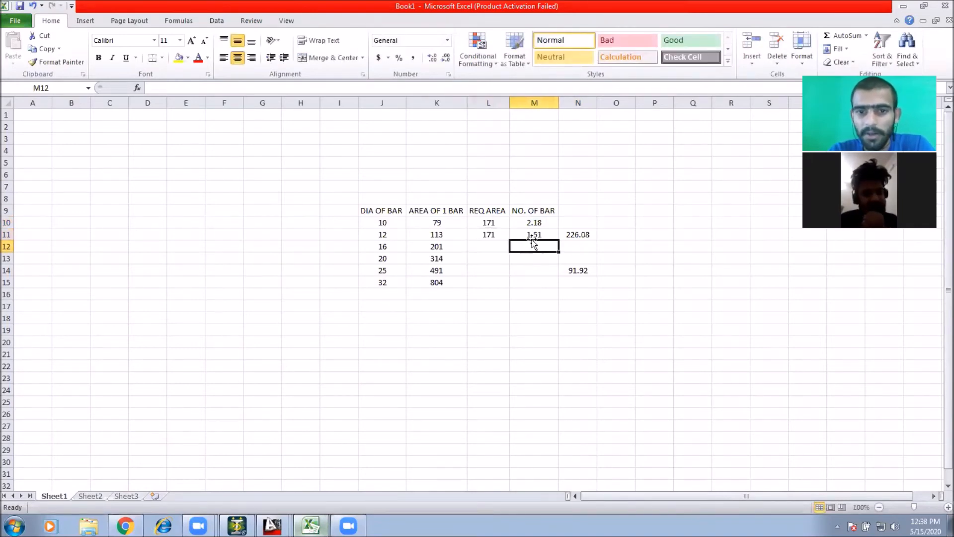
left_click(538, 236)
left_click(538, 224)
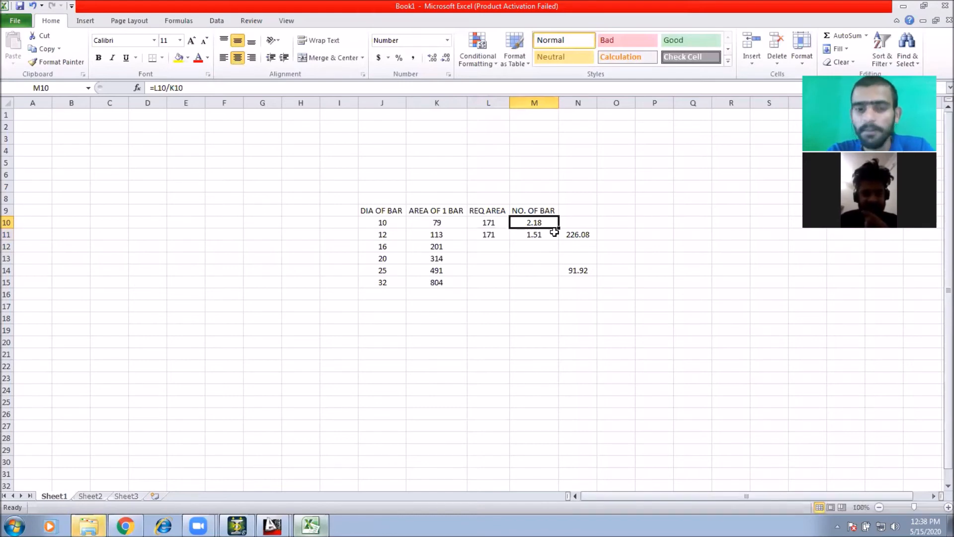
left_click(584, 258)
left_click(481, 234)
left_click(536, 233)
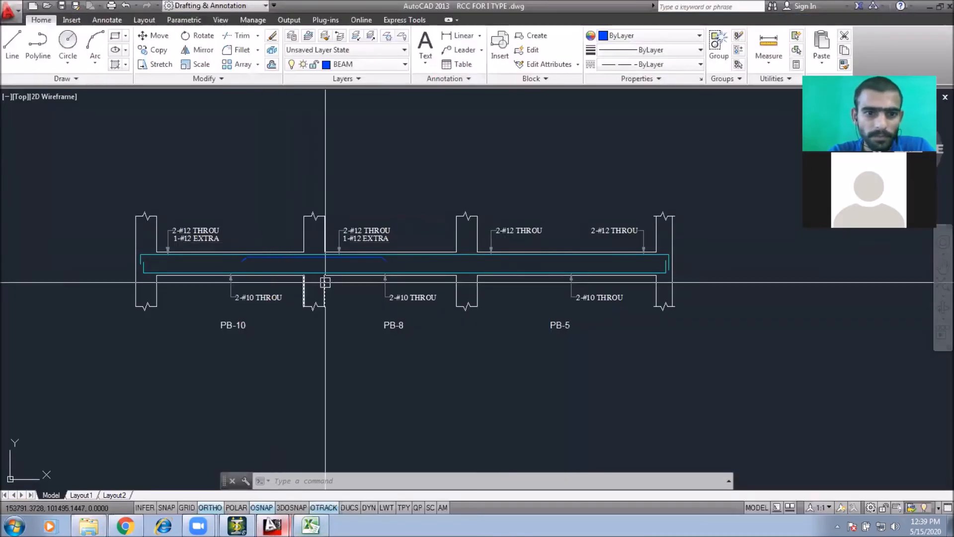
Step: Edit PB-10's bottom 2-#10 THROU label so it reads 2-#2 THROU
scroll(324, 170, "up", 3)
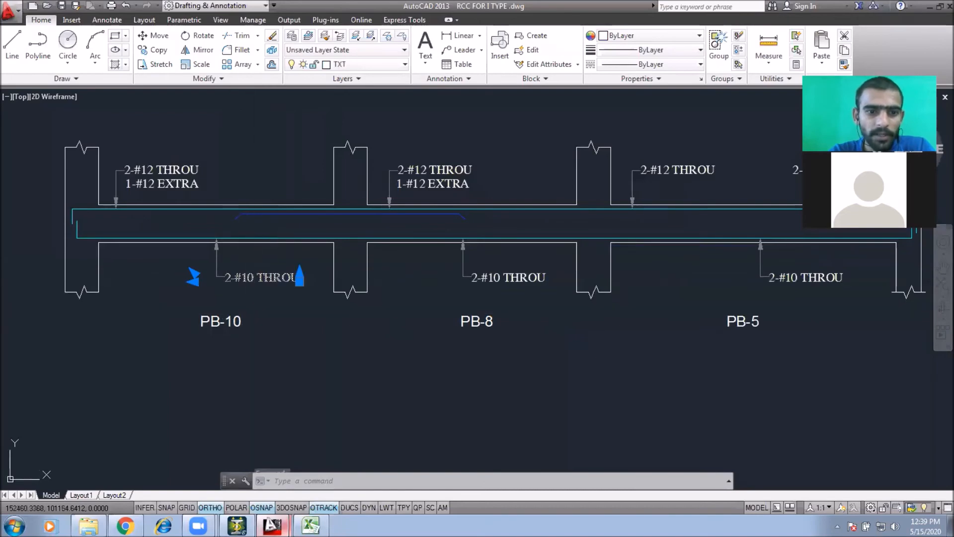
double_click(254, 277)
scroll(251, 279, "up", 2)
left_click_drag(241, 278, 253, 278)
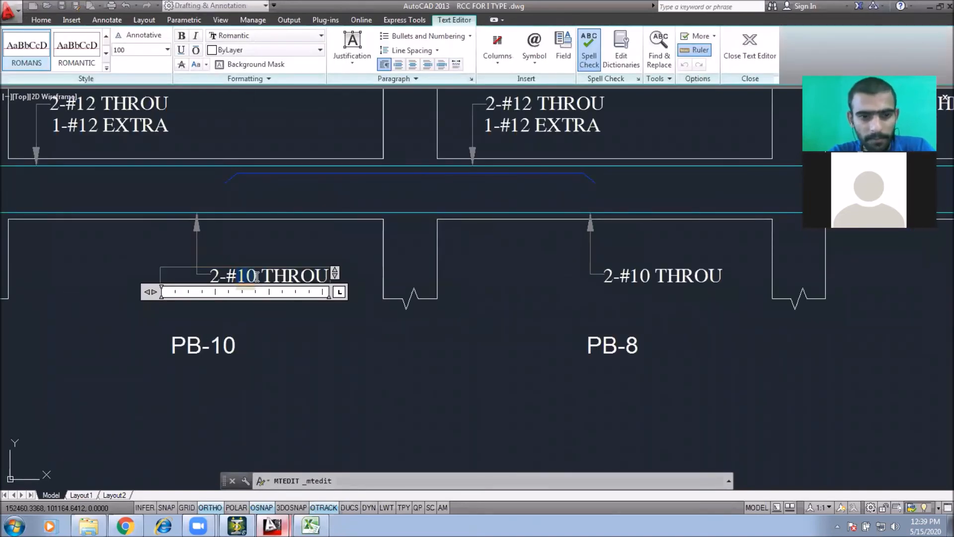
type("2")
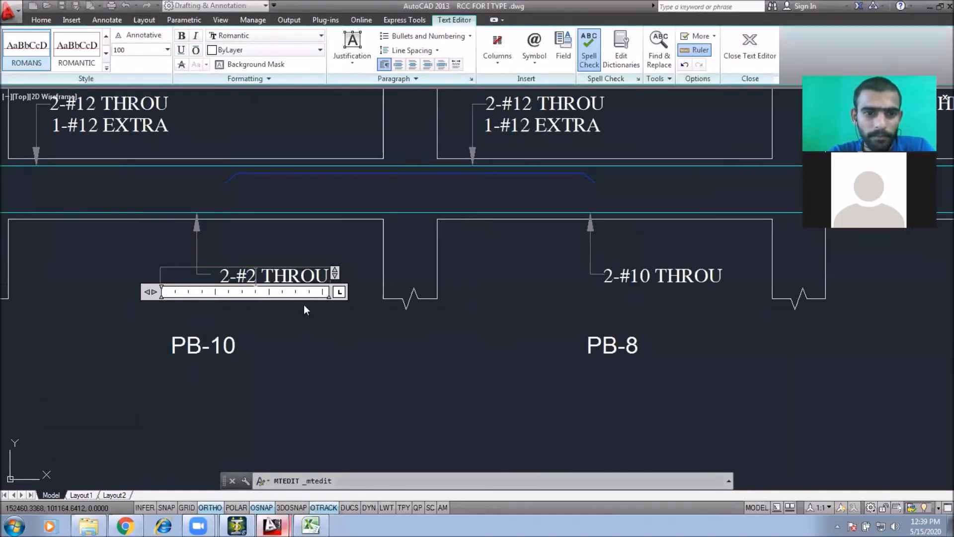
left_click(330, 349)
Step: Erase PB-8's bottom 2-#10 THROU label
middle_click_drag(644, 309, 547, 262)
left_click(554, 229)
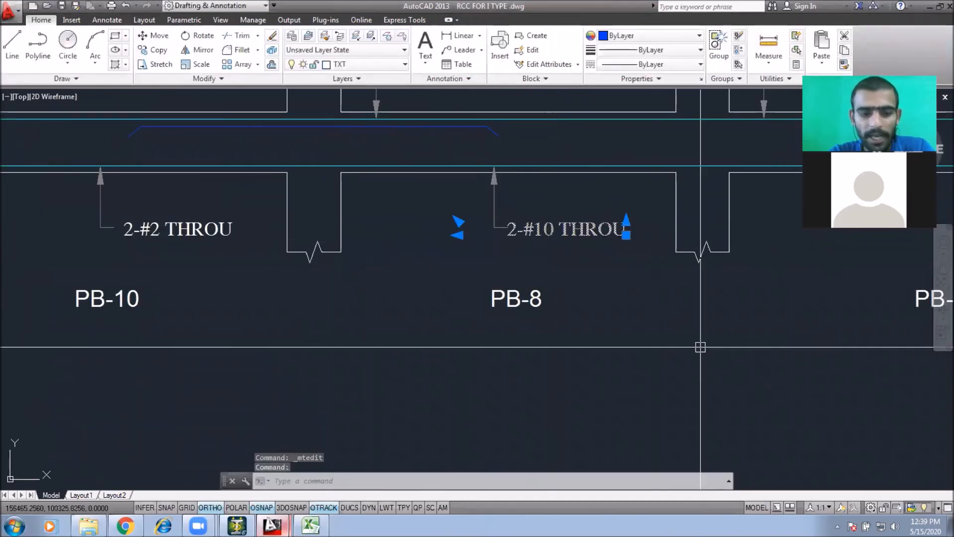
middle_click_drag(701, 338, 446, 313)
type("e")
key("space")
scroll(446, 314, "down", 6)
scroll(600, 273, "up", 2)
left_click(599, 275)
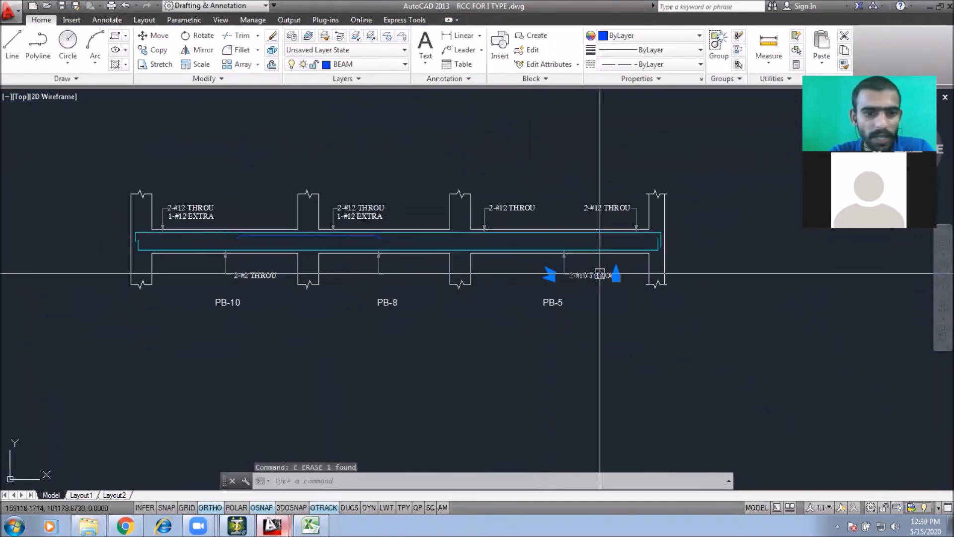
key("Escape")
Step: Copy PB-10's bottom bar label to the bottom of PB-8 and PB-5
left_click(255, 275)
type("co")
key("space")
scroll(214, 276, "up", 4)
left_click(244, 248)
middle_click_drag(442, 291, 303, 292)
left_click(495, 246)
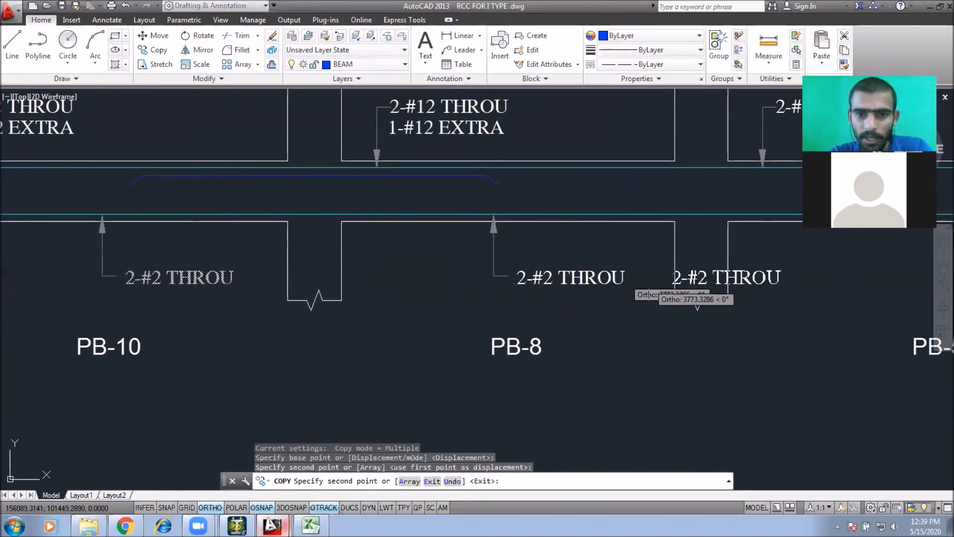
scroll(629, 294, "down", 2)
middle_click_drag(622, 297, 463, 294)
left_click(677, 294)
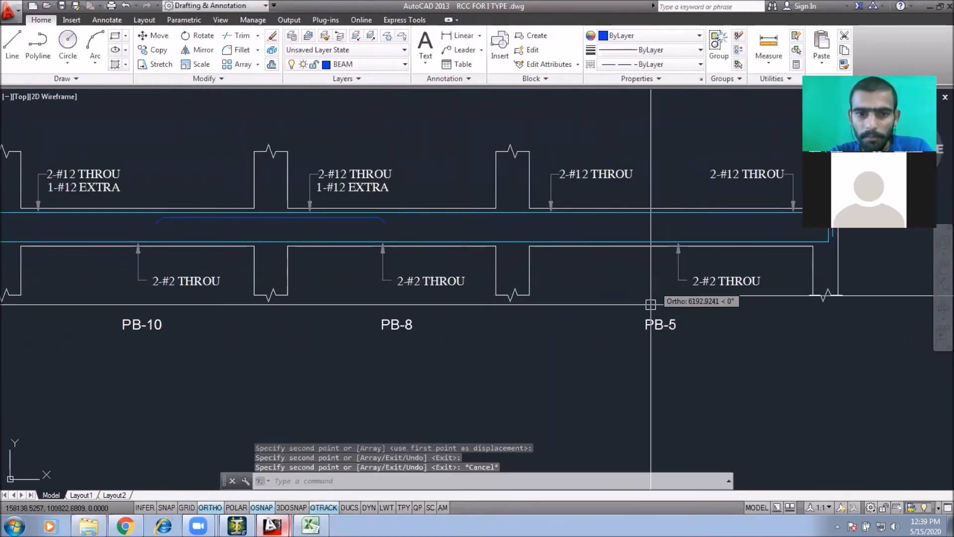
key("Escape")
key("Escape")
Step: Correct the bottom labels of PB-5, PB-8 and PB-10 to read 2-#12 THROU
scroll(513, 315, "down", 2)
scroll(608, 310, "up", 5)
double_click(692, 269)
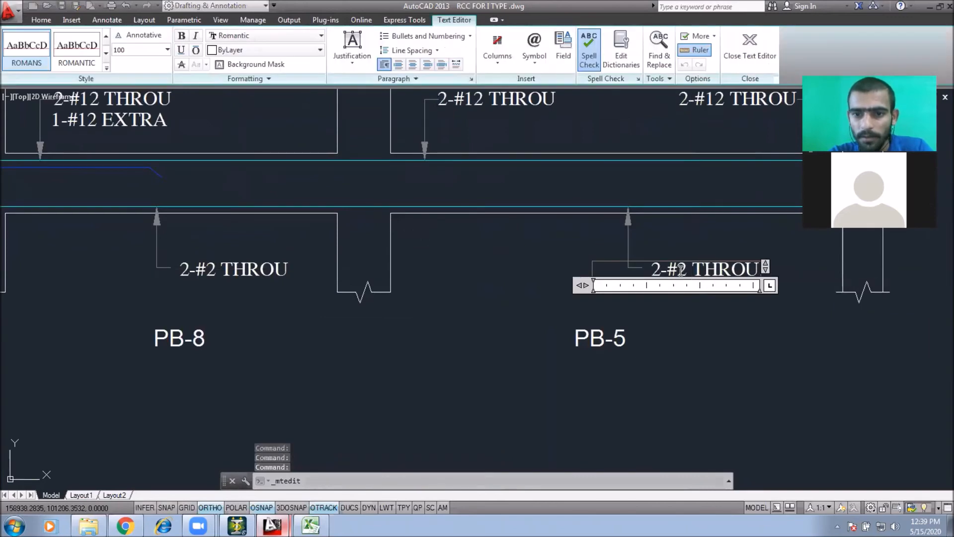
type("1")
left_click(621, 328)
double_click(205, 269)
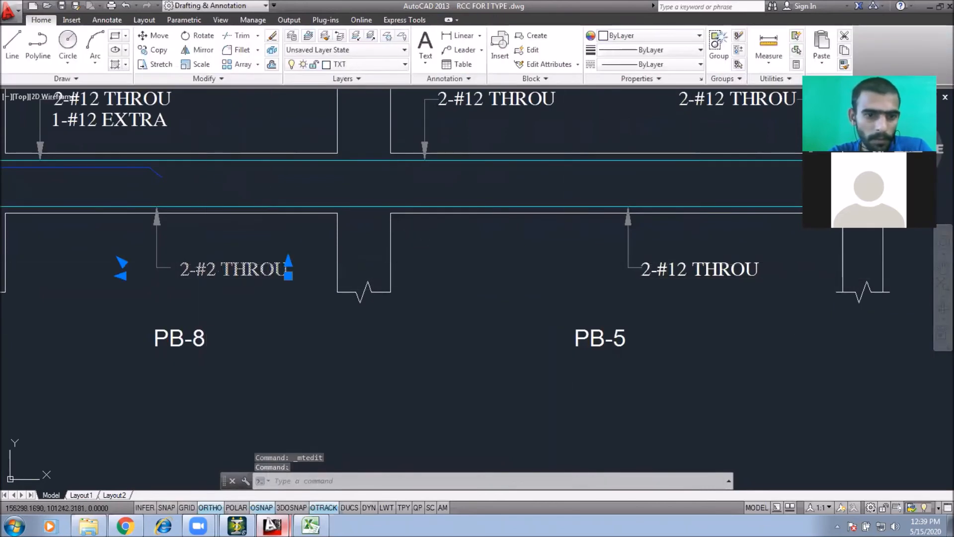
type("1")
left_click(280, 351)
middle_click_drag(281, 360, 672, 379)
double_click(213, 288)
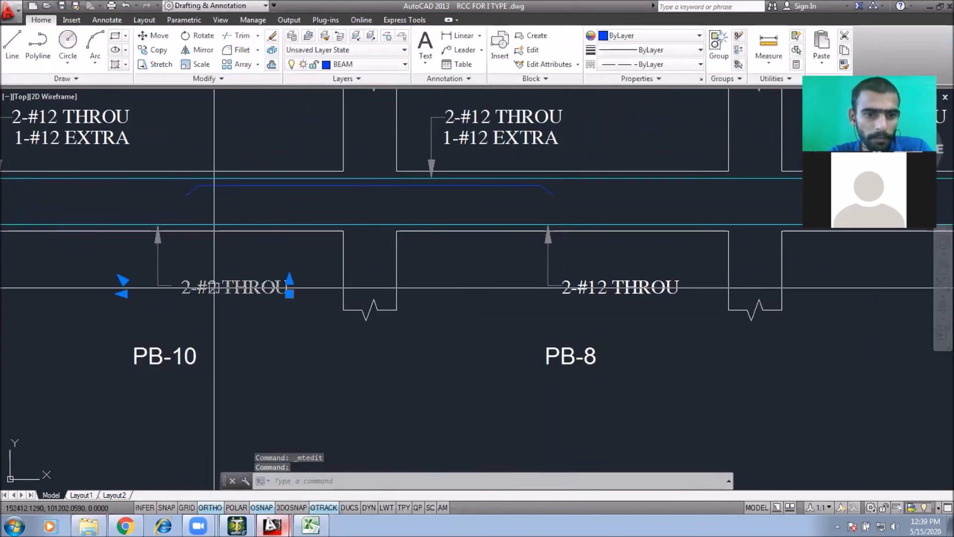
left_click(209, 287)
type("1")
left_click(388, 338)
Step: Save the drawing
scroll(439, 336, "down", 6)
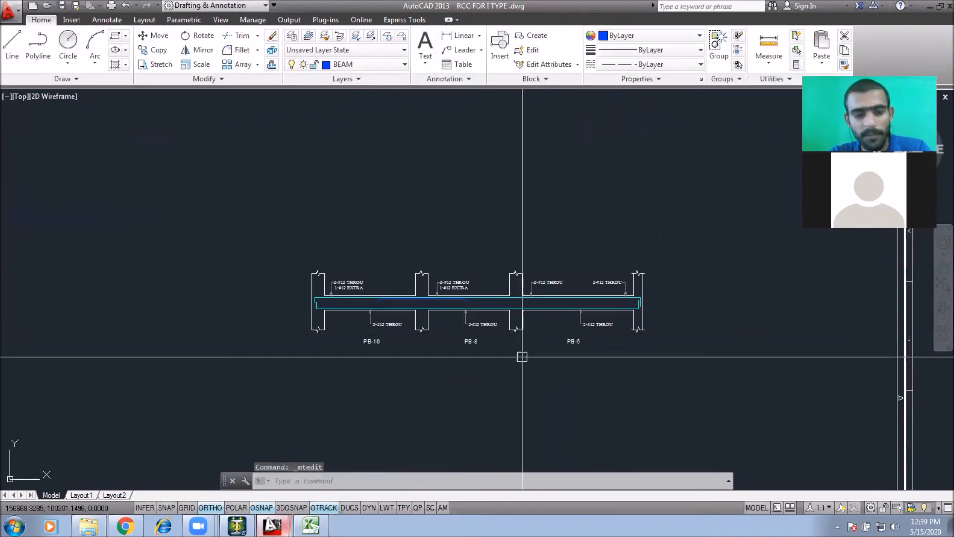
key("ctrl+s")
scroll(554, 315, "up", 3)
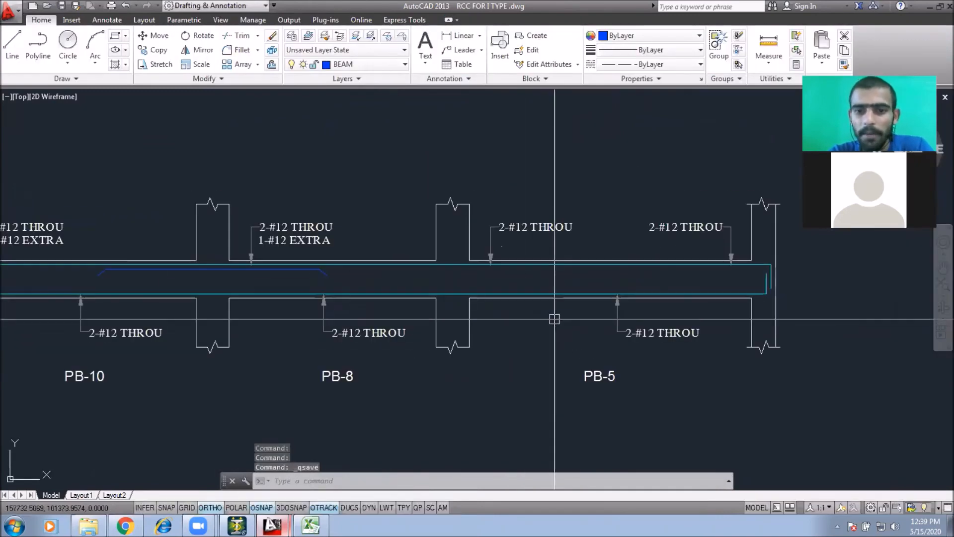
scroll(504, 315, "down", 2)
middle_click_drag(478, 314, 449, 306)
middle_click_drag(687, 310, 525, 293)
key("Escape")
Step: Draw a 200 by 450 rectangle beside the beam elevation for the beam section
type("R")
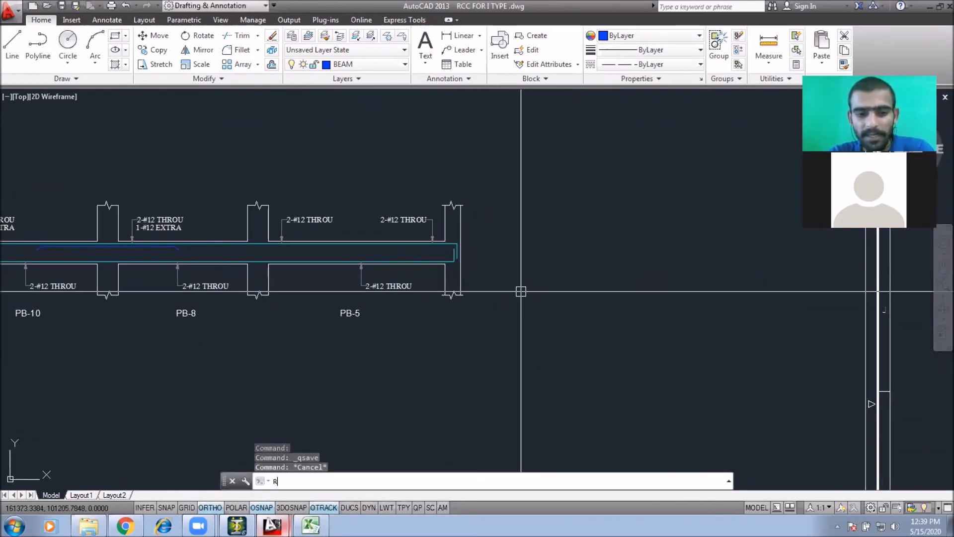
type("EC")
key("Return")
left_click(509, 283)
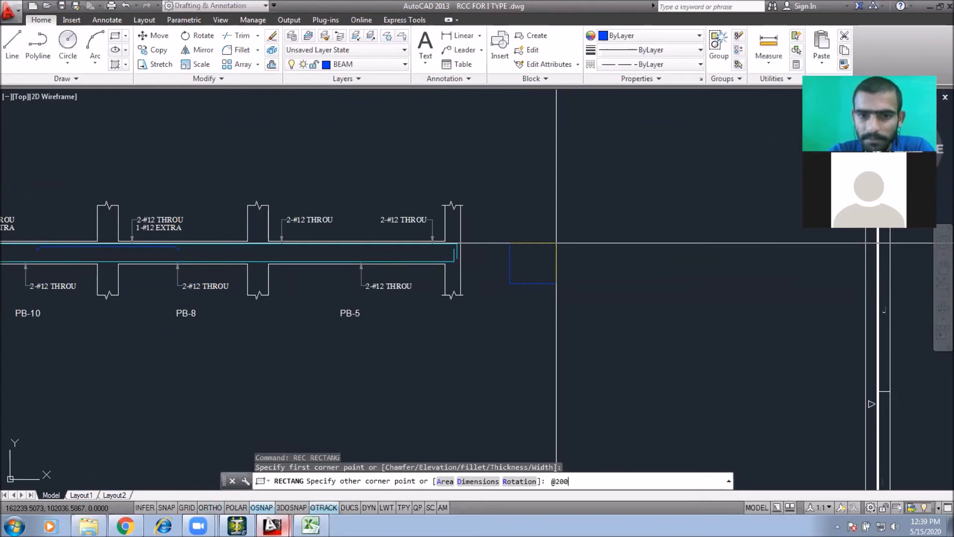
type(",450")
key("Return")
Step: Move the section rectangle up
left_click(532, 250)
left_click(501, 299)
type("M")
key("Return")
left_click(560, 269)
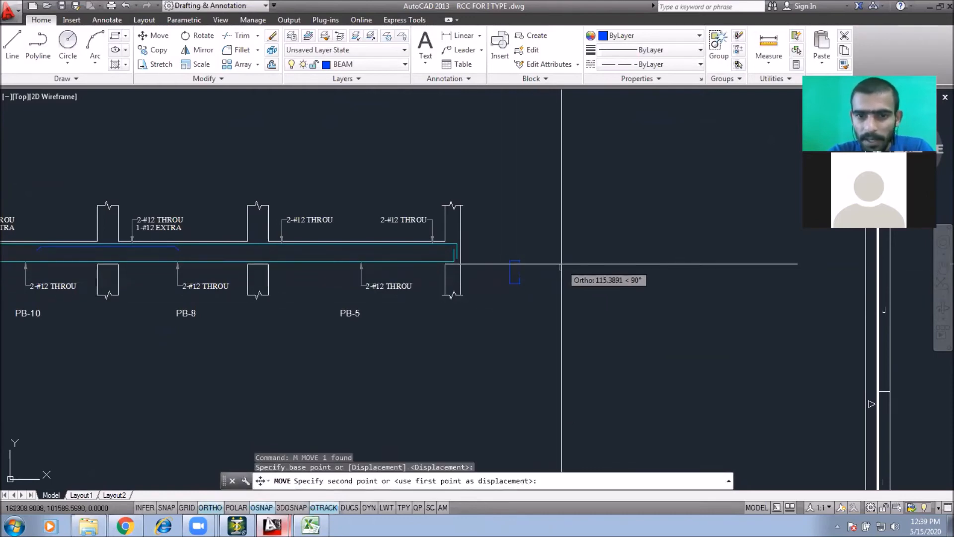
left_click(562, 265)
Step: Draw horizontal slab lines extending both ways from the rectangle's top corners
scroll(528, 266, "up", 4)
type("L")
key("Return")
left_click(510, 239)
left_click(554, 241)
key("Escape")
key("Return")
left_click(483, 238)
left_click(435, 247)
key("Escape")
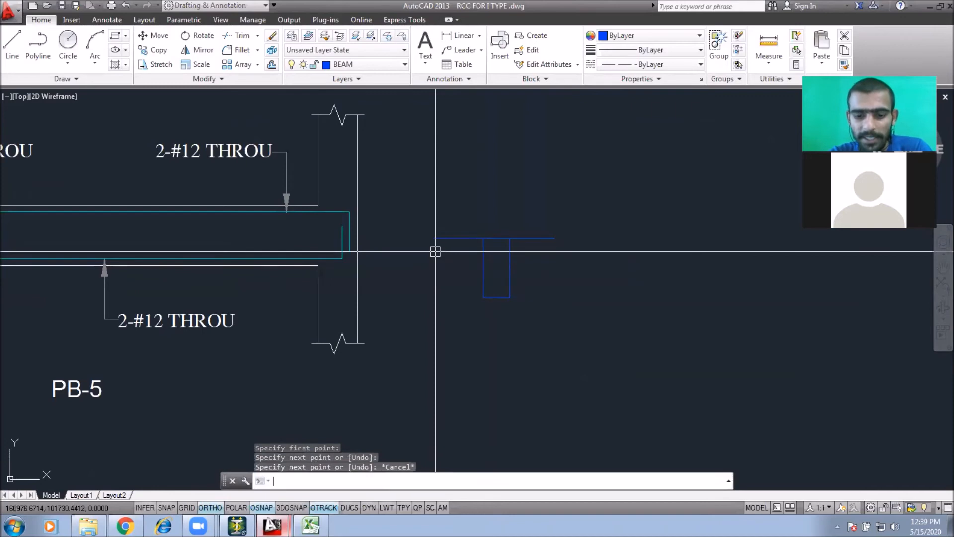
Step: Offset the slab lines 125 downward to form the slab thickness
type("O")
key("Return")
type("125")
key("Return")
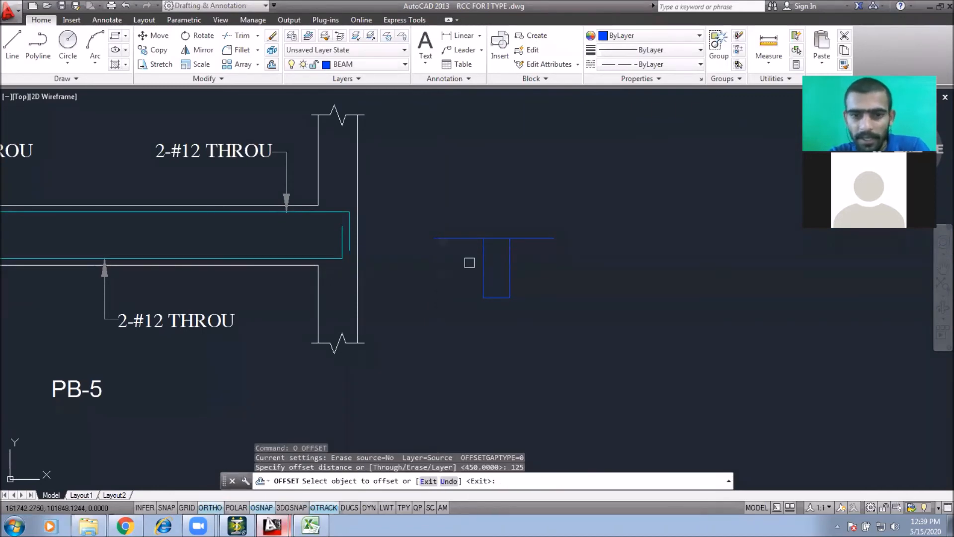
left_click(532, 238)
left_click(535, 271)
left_click(462, 238)
left_click(452, 298)
key("Escape")
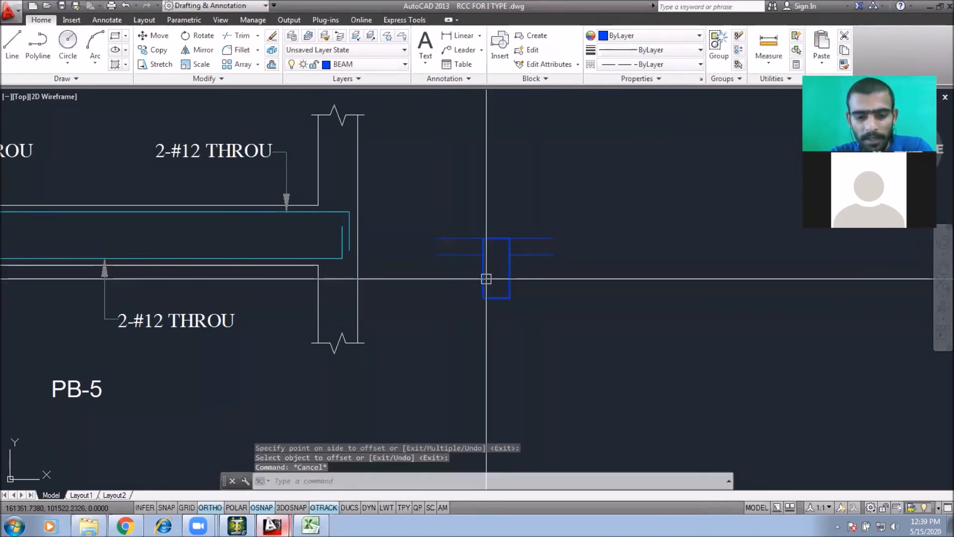
Step: Trim the rectangle's top edge between the slab lines and erase the leftover segment
type("tr")
key("Return")
key("Return")
left_click(507, 247)
left_click(484, 247)
key("Escape")
left_click(477, 224)
left_click(521, 240)
type("e")
key("Return")
Step: Erase an extra line from the T-section sketch
scroll(503, 242, "up", 4)
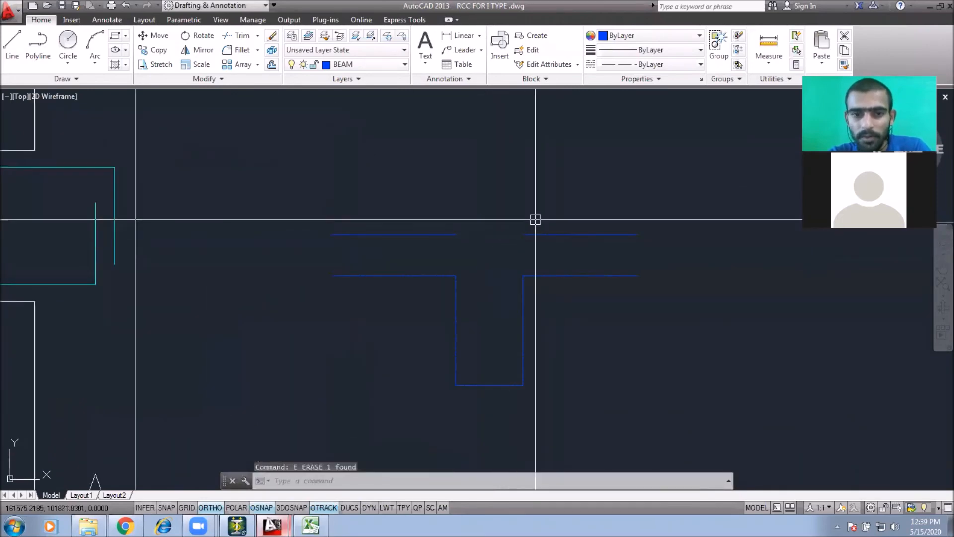
left_click(534, 219)
key("Escape")
left_click(469, 219)
left_click(377, 249)
type("e")
key("Return")
left_click(546, 243)
left_click(479, 214)
left_click(522, 233)
left_click(330, 275)
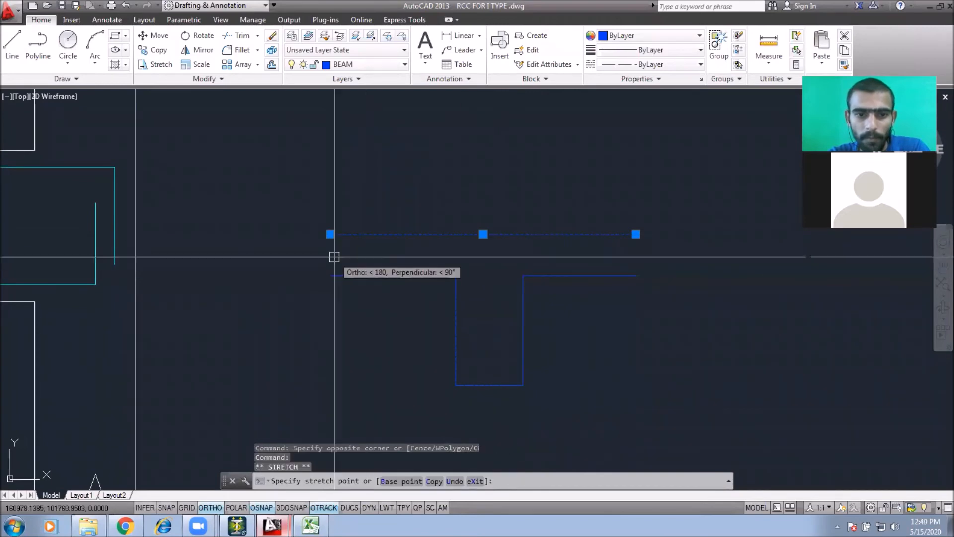
key("Escape")
Step: Move the T-section sketch closer to the beam elevation
scroll(523, 318, "down", 4)
left_click(575, 256)
left_click(458, 335)
middle_click_drag(544, 367, 539, 298)
type("m")
key("Return")
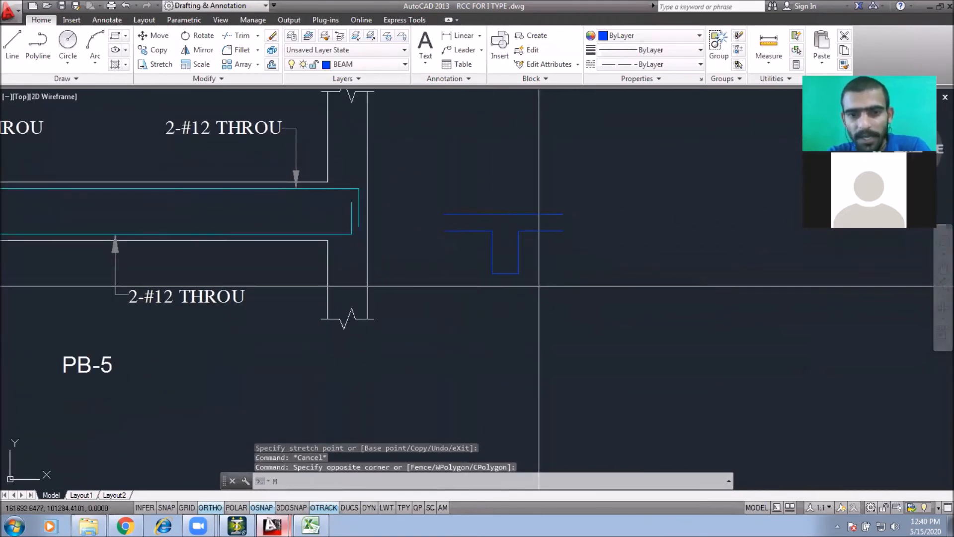
left_click(540, 286)
left_click(600, 287)
middle_click_drag(618, 288, 543, 289)
scroll(510, 258, "down", 6)
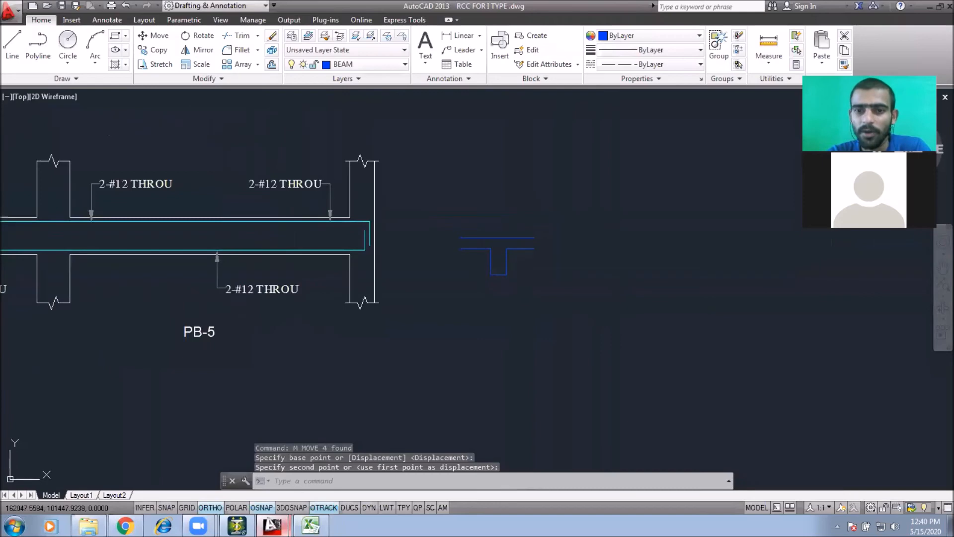
middle_click_drag(775, 307, 450, 272)
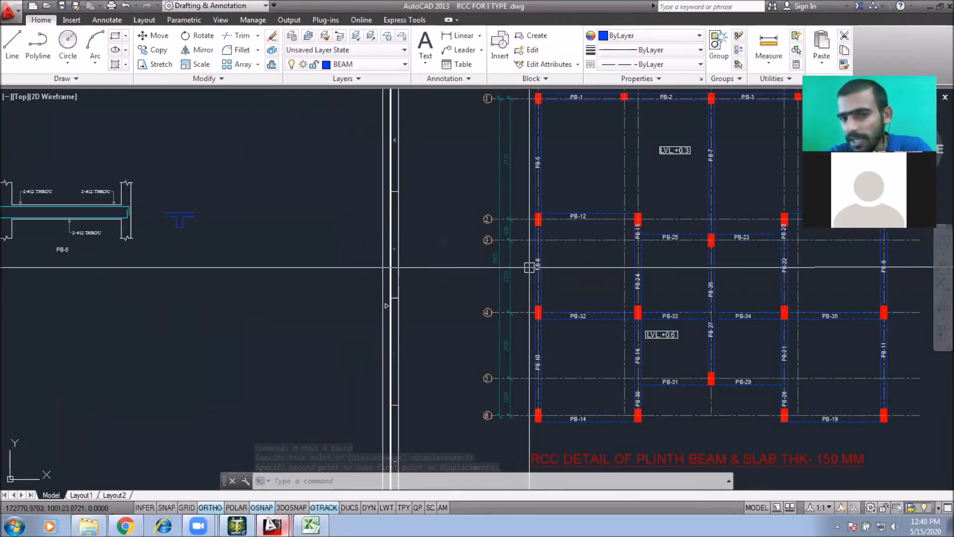
middle_click_drag(354, 262, 509, 268)
scroll(349, 212, "up", 5)
scroll(309, 242, "up", 2)
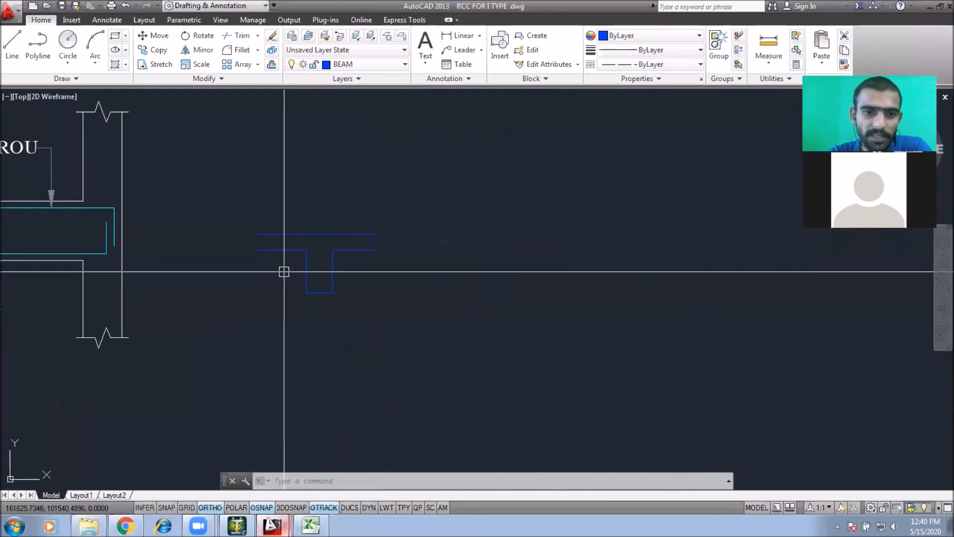
Step: Erase one slab line of the T-section sketch
left_click(281, 253)
type("e")
key("Return")
key("Escape")
key("Escape")
Step: Extend the web's left edge up to the top slab line and trim away the slab lines to its left
type("ex")
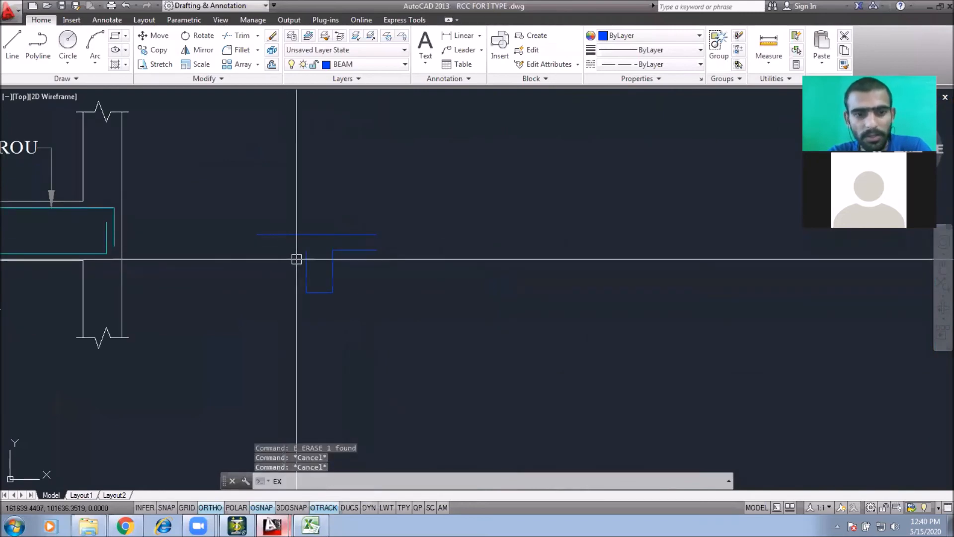
key("Return")
key("Return")
key("Escape")
key("Escape")
type("tr")
key("Return")
key("Return")
left_click(297, 244)
left_click(296, 241)
left_click(291, 235)
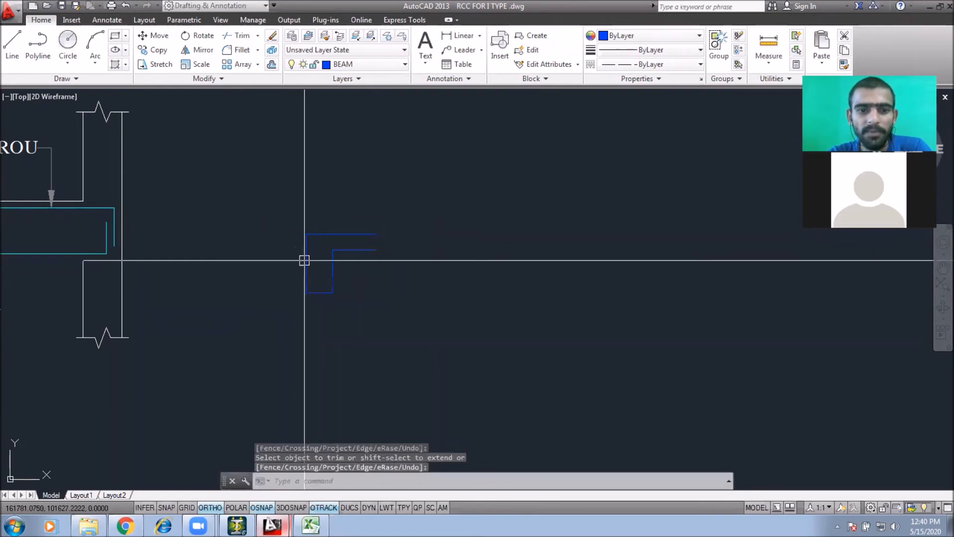
key("Escape")
Step: Try erasing, extending and trimming the T-section's right slab lines, then undo those edits
scroll(412, 259, "down", 4)
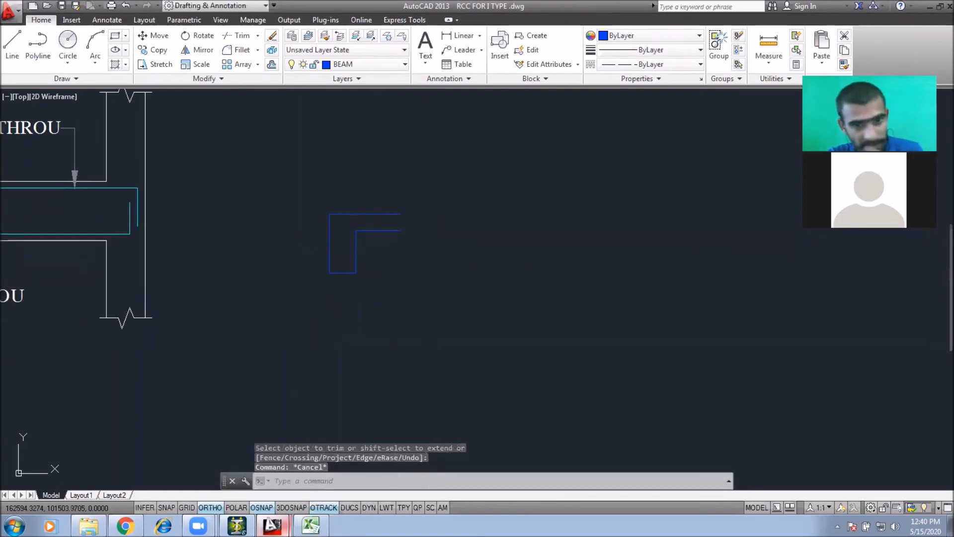
scroll(405, 252, "up", 3)
left_click(378, 245)
type("e")
key("Return")
key("Escape")
key("Escape")
type("ex")
key("Return")
key("Return")
key("Escape")
type("tr")
key("Return")
key("Return")
left_click(378, 242)
key("Escape")
middle_click_drag(357, 253, 334, 241)
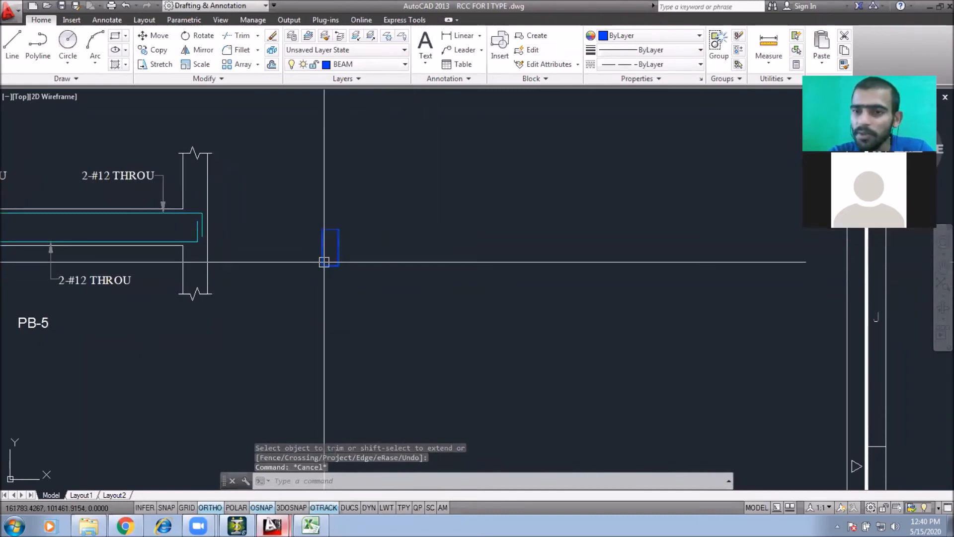
middle_click_drag(305, 254, 326, 266)
key("ctrl+z")
key("ctrl+z")
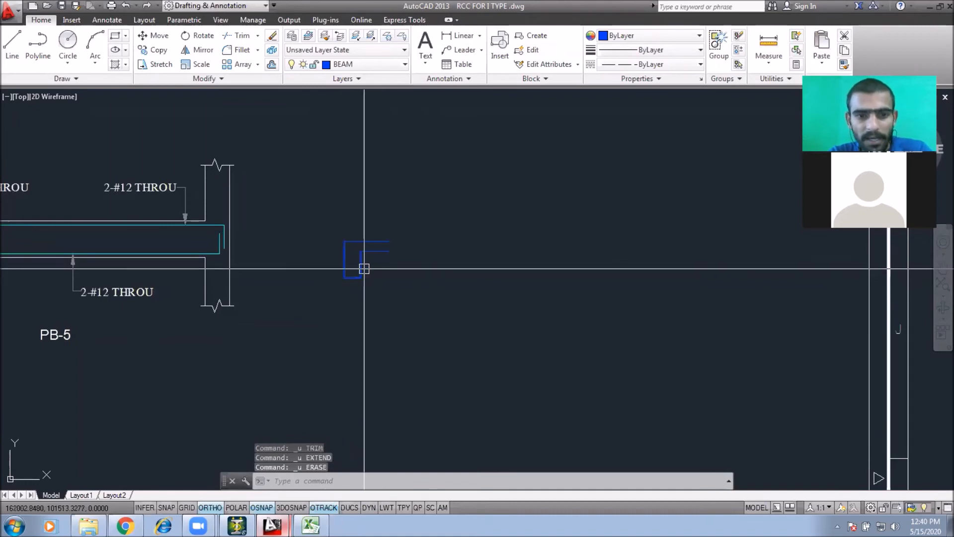
Step: Copy the SEC.AT A-A section detail to a spot beside the plinth beam elevation
mouse_move(404, 268)
middle_mouse_down()
mouse_move(411, 253)
mouse_move(443, 260)
mouse_move(451, 285)
middle_mouse_up()
scroll(410, 254, "down", 2)
scroll(412, 254, "up", 4)
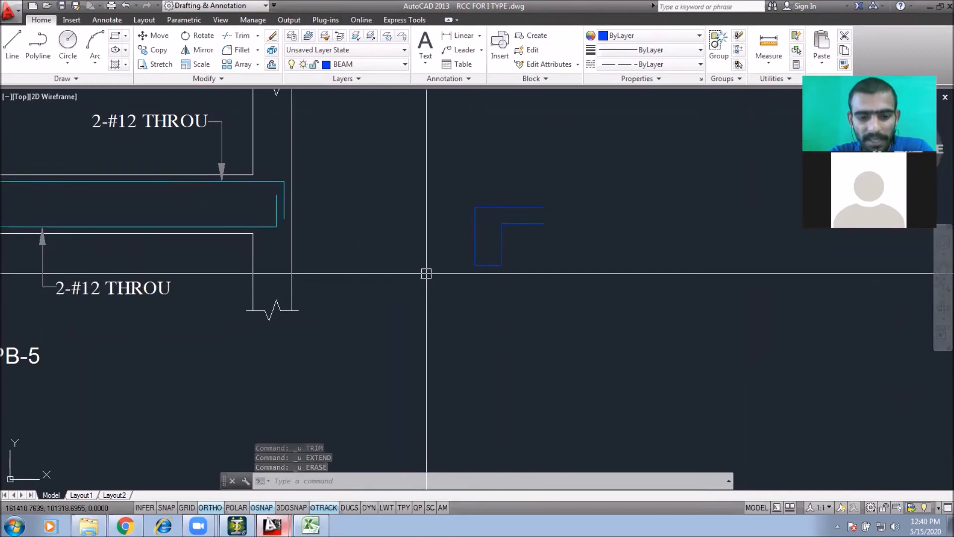
scroll(426, 273, "down", 5)
scroll(635, 385, "up", 2)
scroll(695, 337, "down", 2)
scroll(497, 299, "up", 2)
scroll(338, 239, "up", 5)
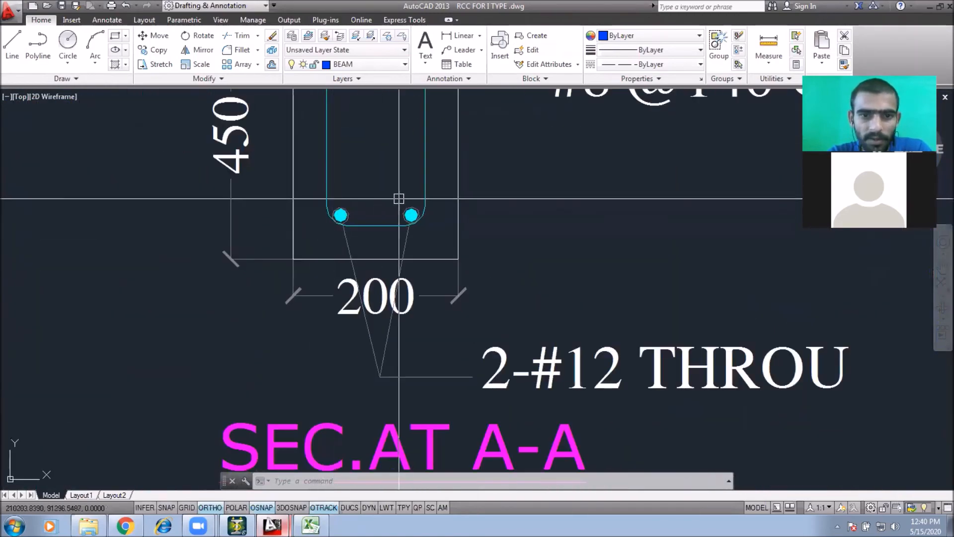
scroll(398, 198, "down", 8)
middle_click_drag(472, 198, 637, 198)
scroll(637, 197, "down", 2)
middle_click_drag(404, 234, 456, 241)
scroll(368, 209, "up", 4)
left_click(514, 129)
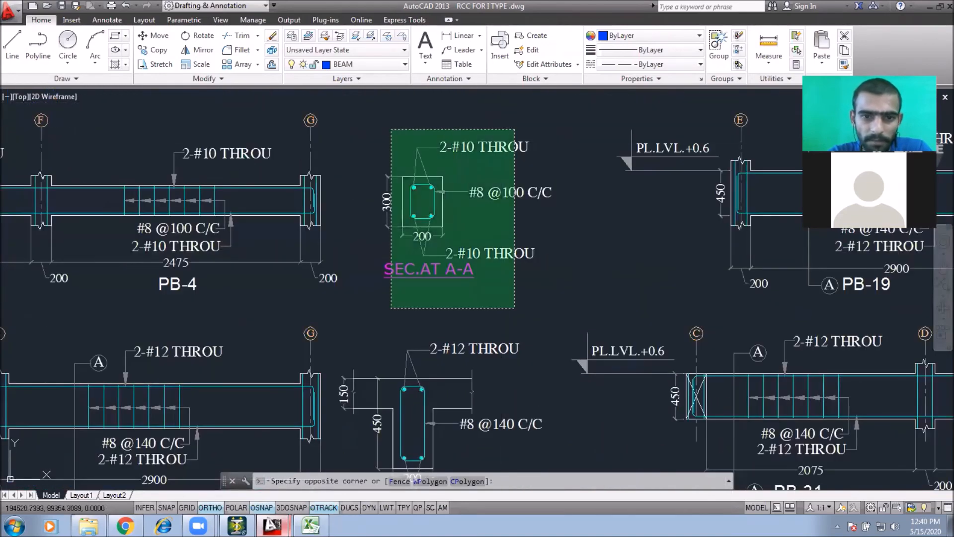
left_click(392, 308)
type("co")
key("Return")
left_click(474, 242)
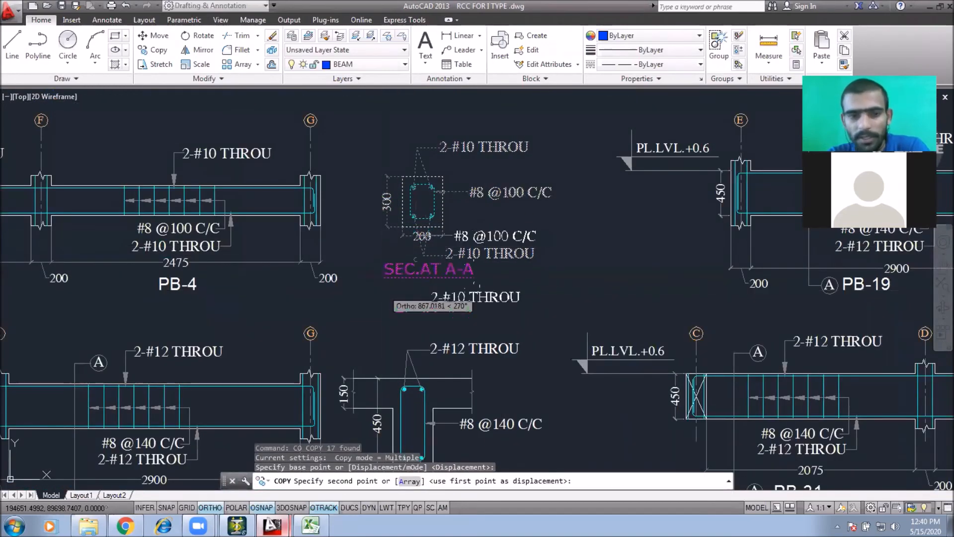
scroll(576, 326, "down", 6)
key("F8")
scroll(124, 133, "up", 4)
left_click(178, 235)
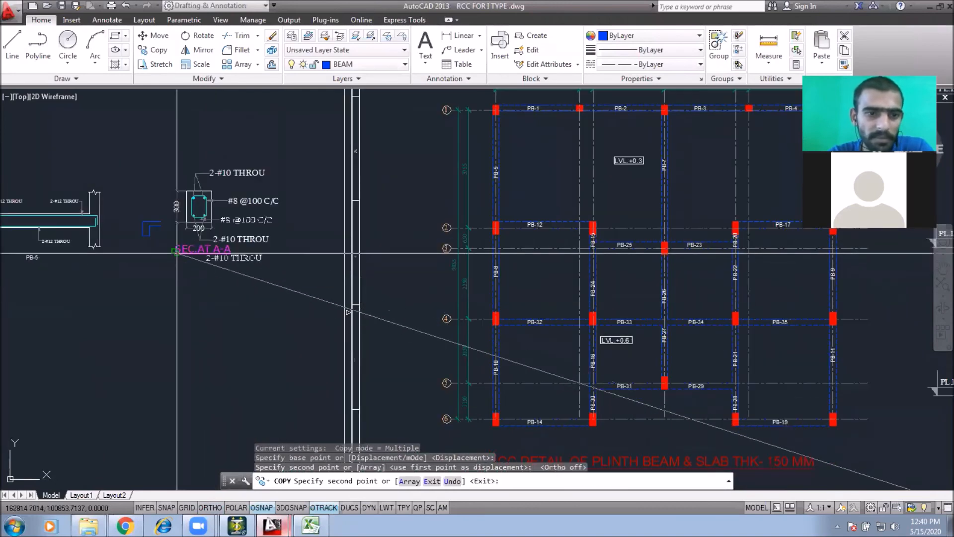
key("Escape")
Step: Erase the T-section sketch next to the copied section
left_click(157, 194)
left_click(136, 258)
type("e")
key("Return")
Step: Draw a section-cut marker line across the PB-10 beam elevation with short horizontal ends
scroll(160, 186, "up", 5)
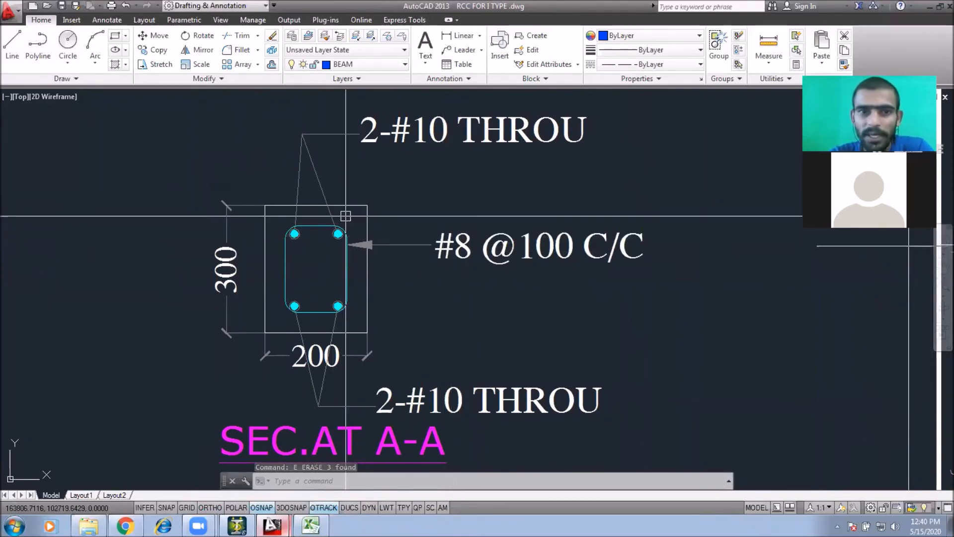
mouse_move(398, 236)
middle_mouse_down()
mouse_move(349, 291)
mouse_move(352, 281)
middle_mouse_up()
scroll(323, 295, "down", 3)
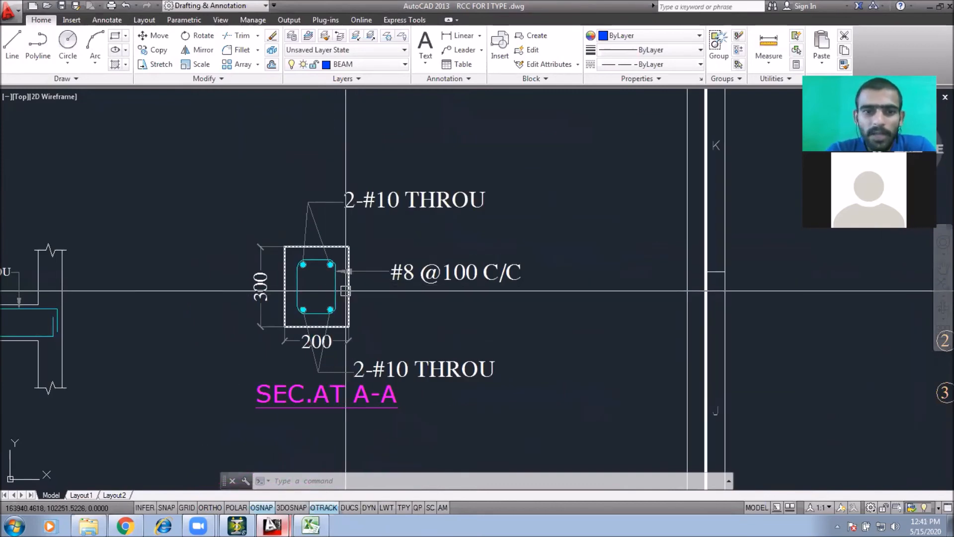
scroll(346, 291, "down", 2)
middle_click_drag(345, 291, 762, 274)
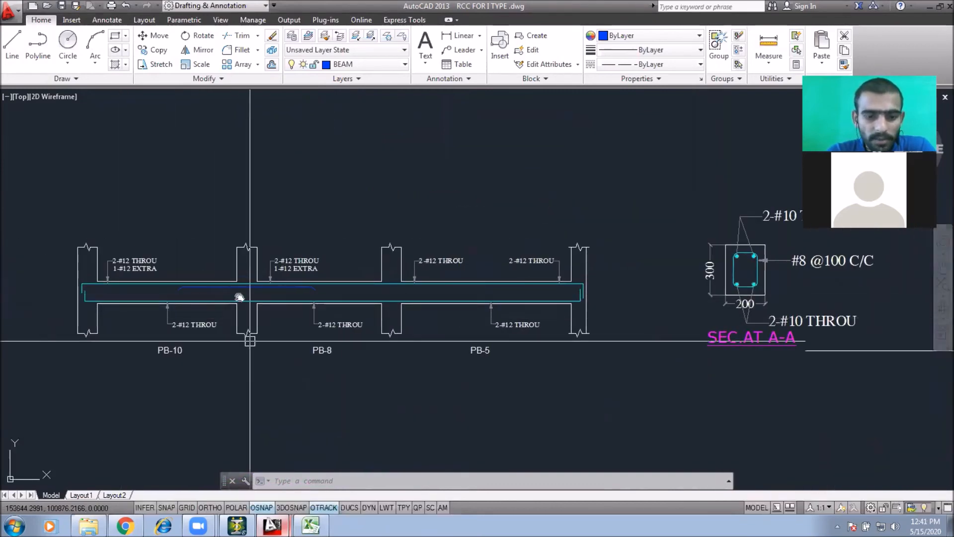
middle_click_drag(249, 341, 239, 299)
type("l")
key("Return")
scroll(149, 243, "up", 4)
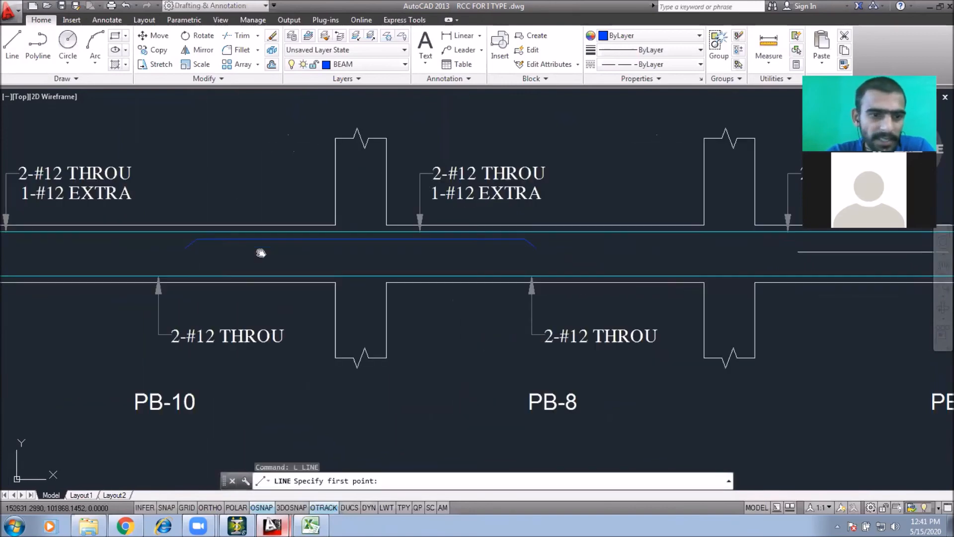
left_click(169, 132)
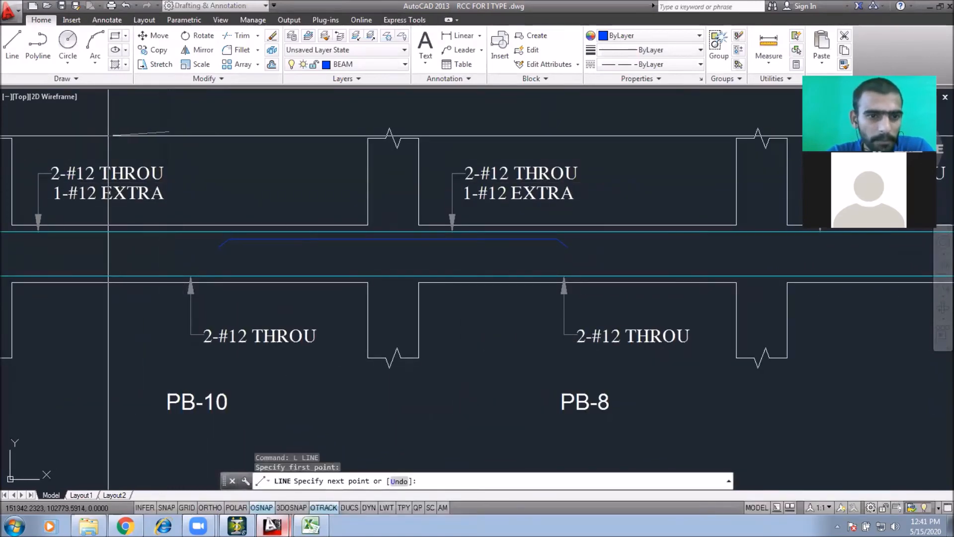
key("F8")
left_click(137, 133)
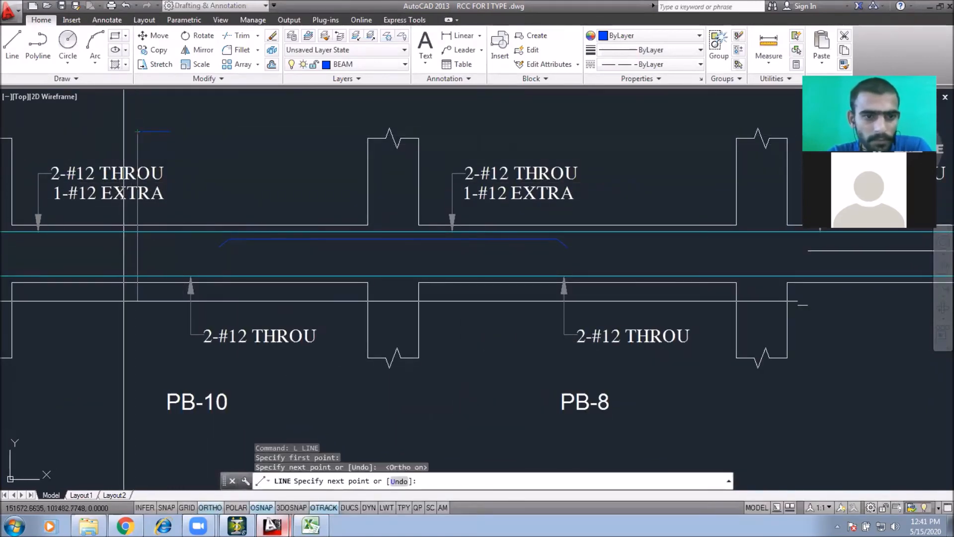
left_click(137, 316)
left_click(164, 316)
key("Escape")
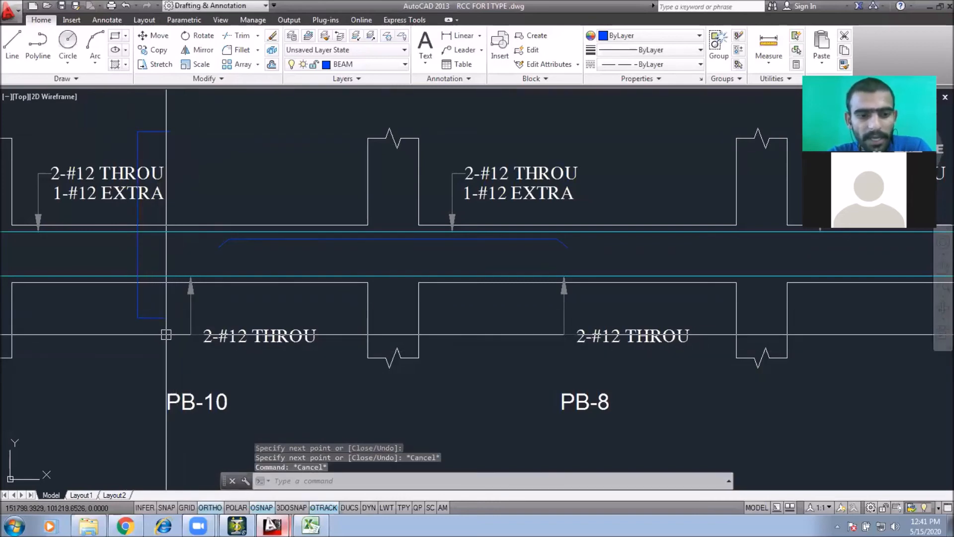
Step: Copy the section-cut marker further along the PB-10 span
left_click(183, 118)
left_click(147, 160)
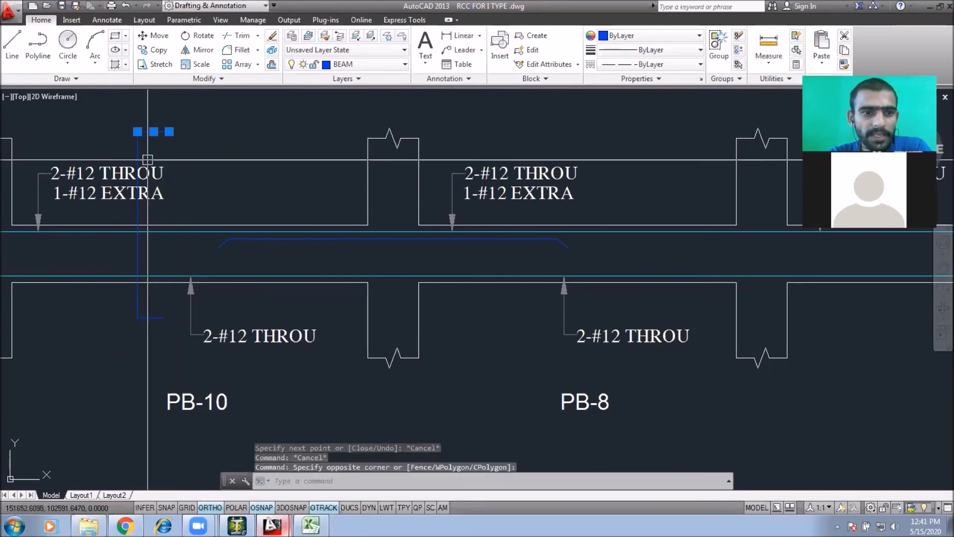
left_click(113, 331)
type("co")
key("space")
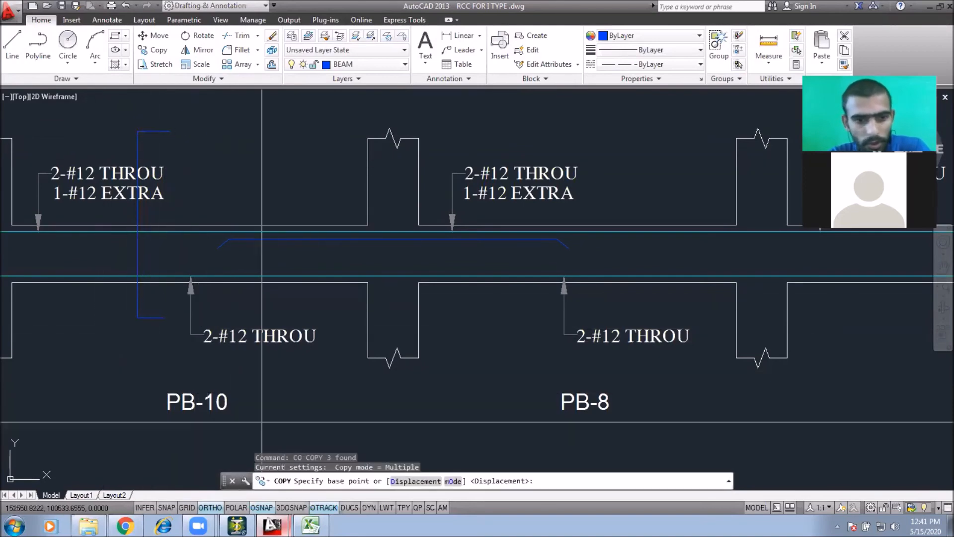
left_click(279, 399)
left_click(448, 427)
key("Escape")
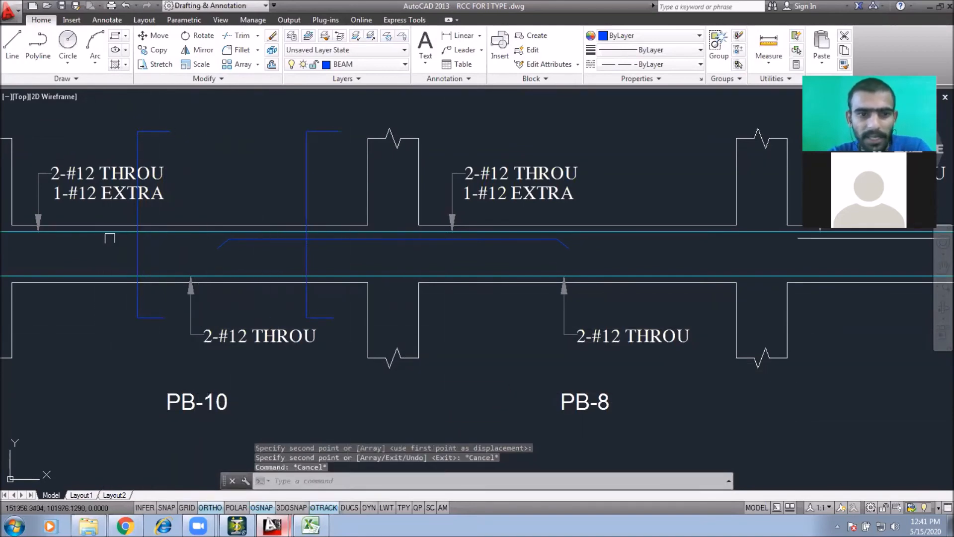
Step: Erase a stray short line from the beam elevation
scroll(184, 259, "down", 2)
mouse_move(195, 262)
middle_mouse_down()
mouse_move(220, 269)
mouse_move(235, 251)
mouse_move(20, 249)
middle_mouse_up()
left_click(159, 228)
type("e")
key("space")
key("Escape")
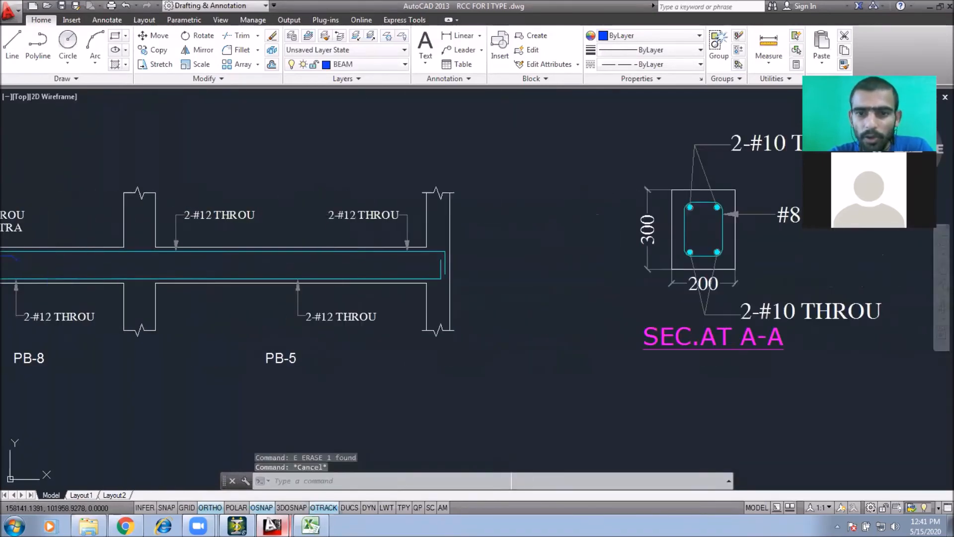
Step: Change the copied section's top and bottom bar labels to 2-#12 THROU
middle_click_drag(739, 224, 458, 234)
scroll(513, 163, "up", 2)
double_click(490, 155)
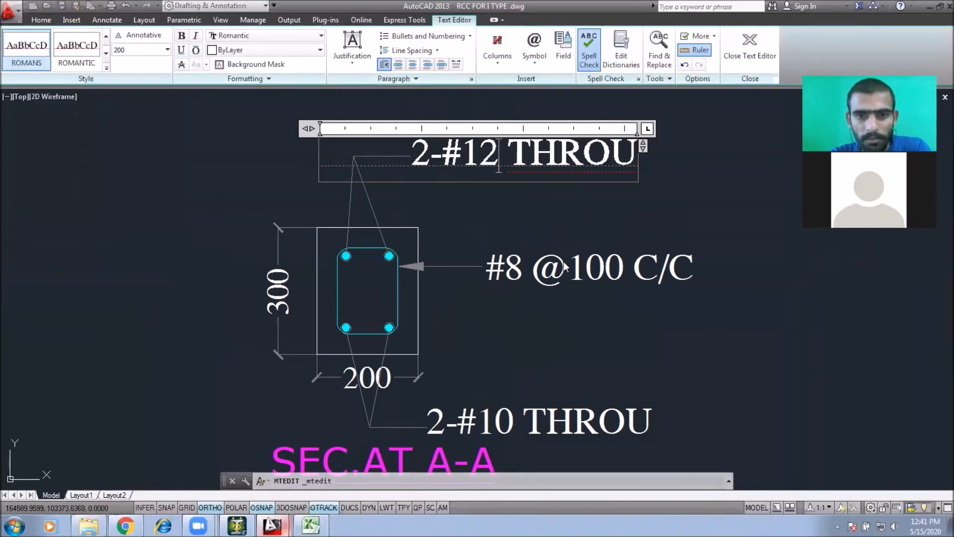
left_click(563, 261)
middle_click_drag(564, 262, 546, 191)
double_click(479, 354)
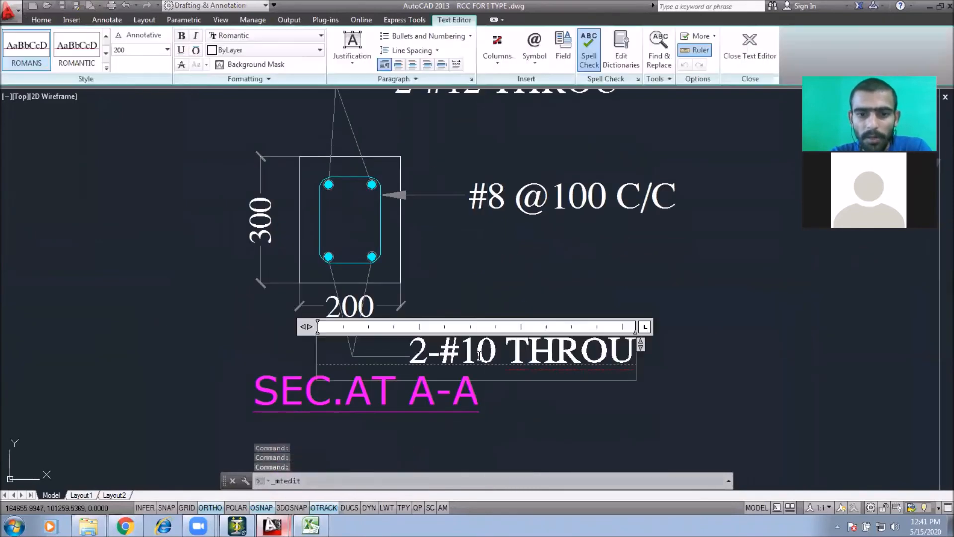
left_click(532, 312)
scroll(533, 336, "down", 2)
double_click(556, 255)
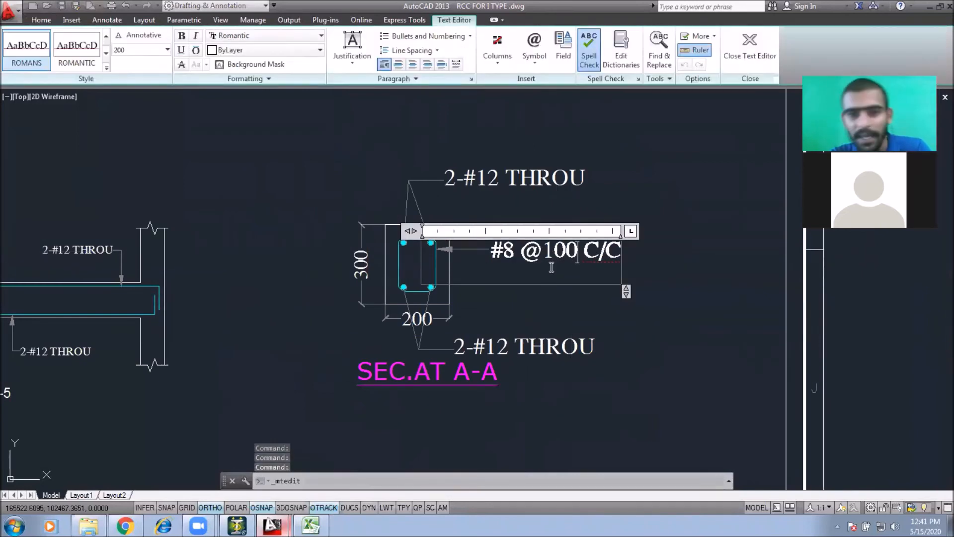
type("4")
left_click(600, 315)
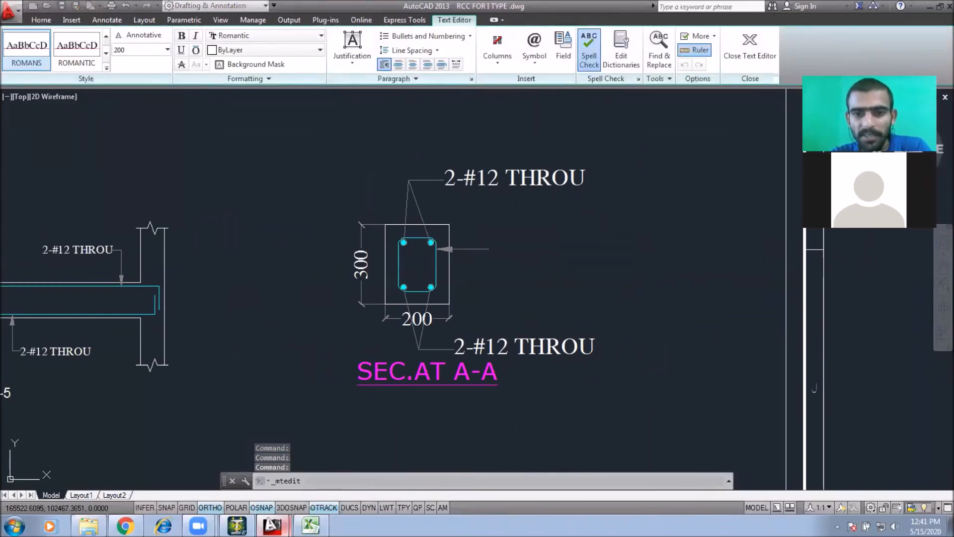
Step: Copy the updated section detail, with its labels and title, below itself
scroll(628, 293, "down", 4)
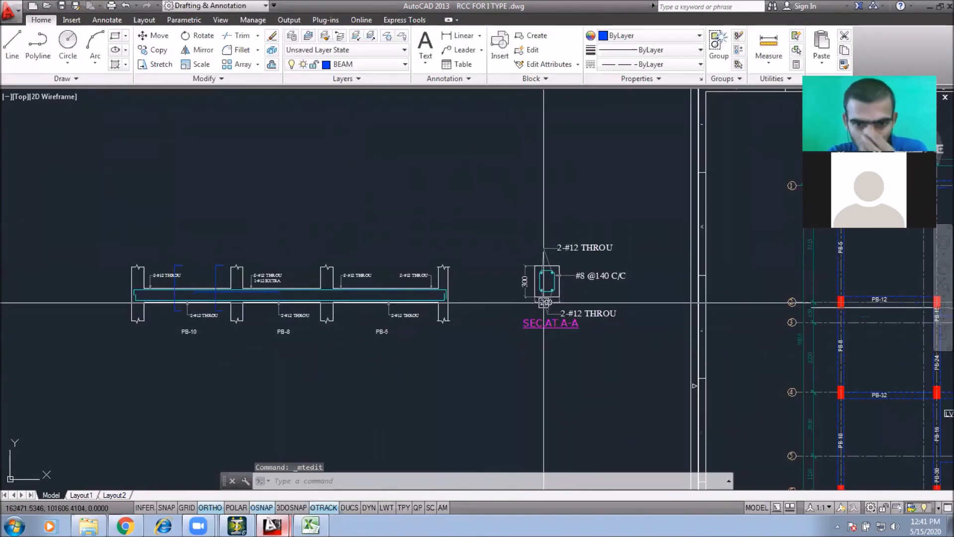
middle_click_drag(515, 330, 503, 328)
left_click(586, 197)
left_click(504, 348)
type("co")
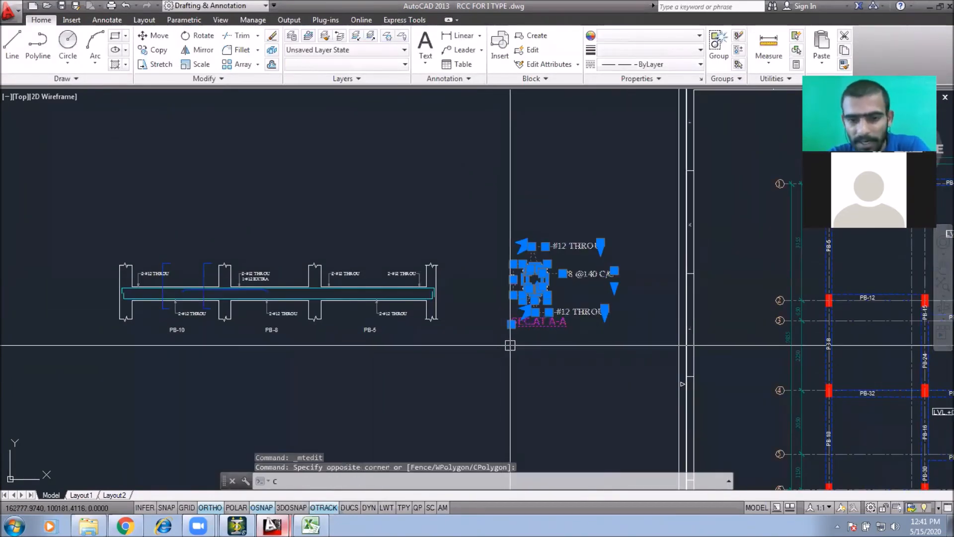
key("Return")
left_click(588, 363)
middle_click_drag(587, 363, 586, 284)
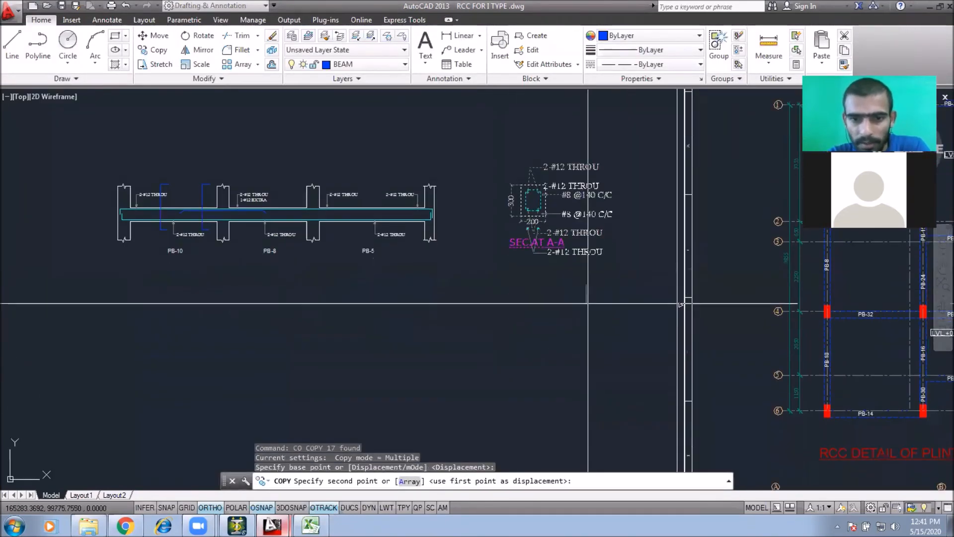
key("Escape")
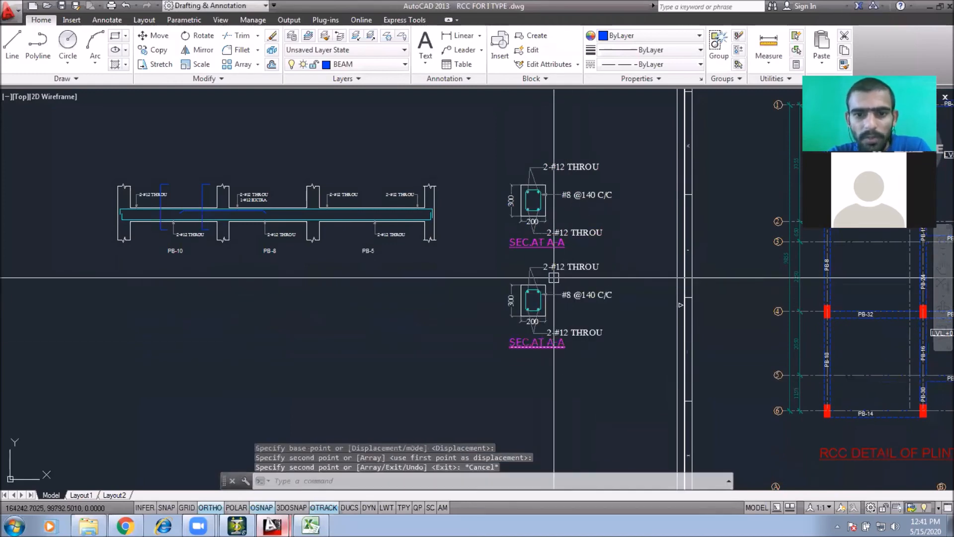
Step: Copy a top bar circle to the middle of the lower section's top face as a third bar
scroll(533, 300, "up", 4)
scroll(567, 289, "down", 3)
mouse_move(683, 309)
middle_mouse_down()
mouse_move(756, 341)
mouse_move(427, 340)
middle_mouse_up()
scroll(696, 338, "up", 5)
scroll(465, 352, "up", 4)
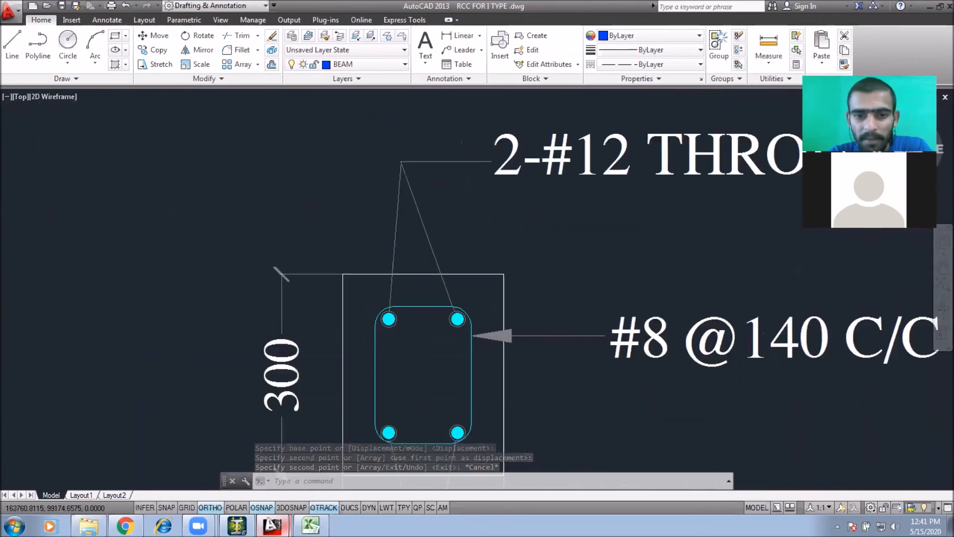
left_click(419, 334)
left_click(499, 273)
type("CO")
key("Return")
left_click(457, 344)
left_click(397, 345)
scroll(397, 345, "down", 3)
key("Escape")
key("Escape")
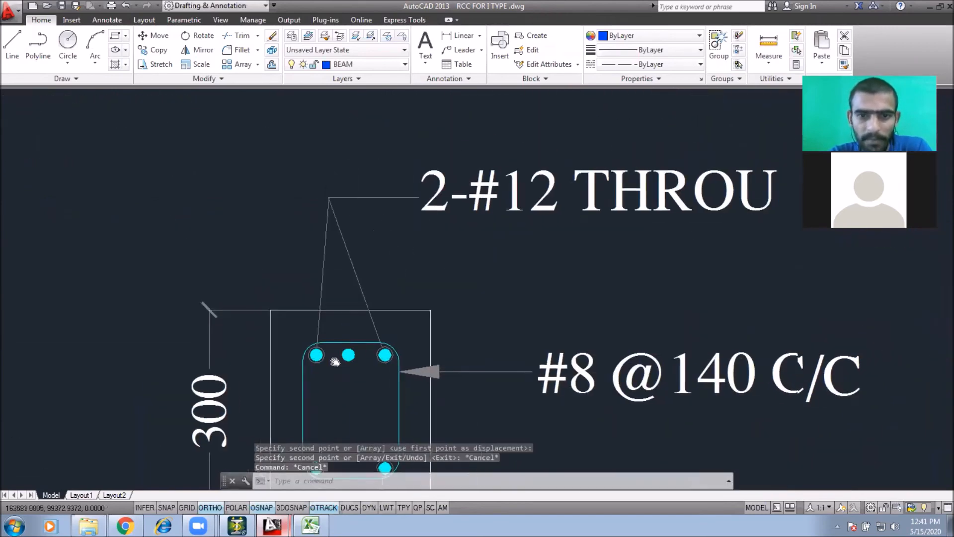
Step: Copy the top bar label 2-#12 THROU to a second line just below it
type("CO")
key("Return")
left_click(504, 260)
left_click(504, 313)
key("Escape")
key("Escape")
Step: Edit the copied label to read 1-#12 EXTRA
double_click(522, 259)
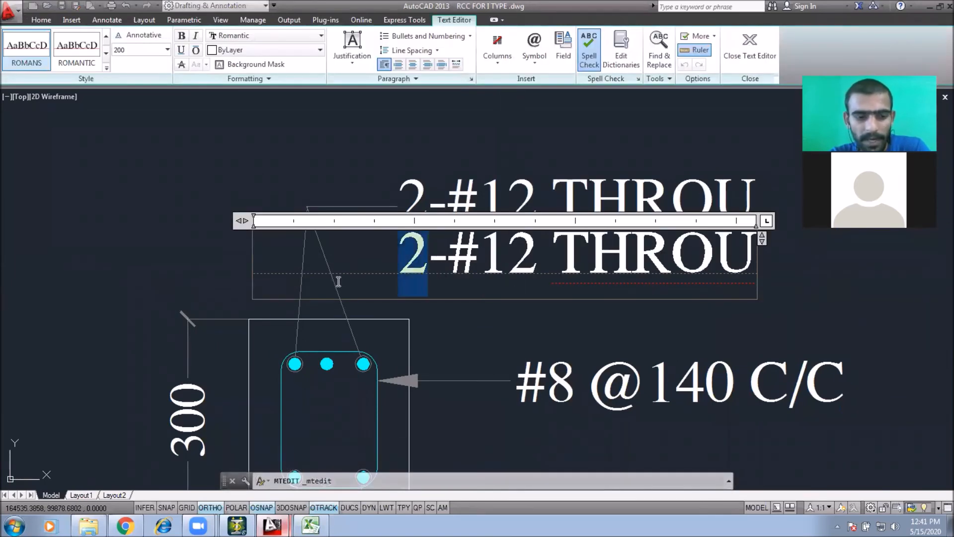
left_click_drag(552, 256, 788, 262)
type("EXTRA")
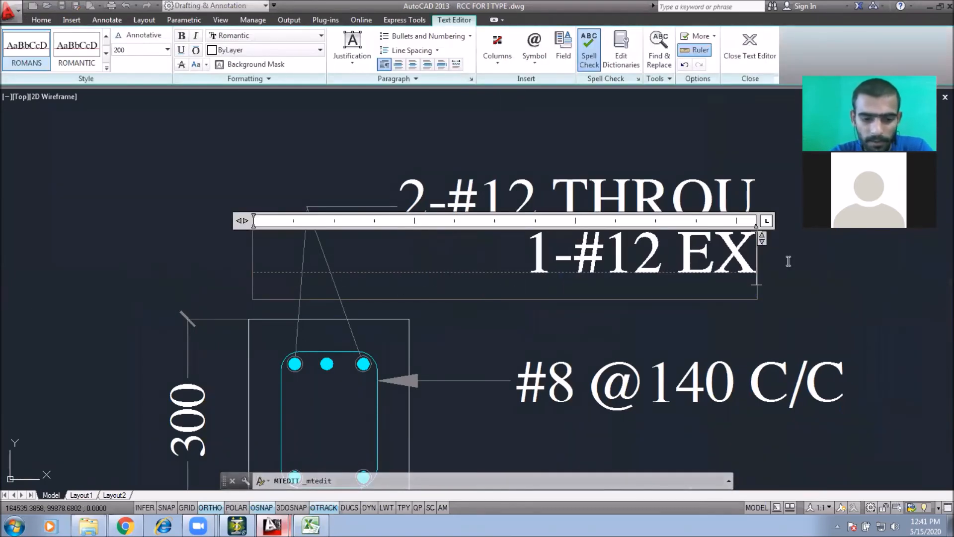
left_click(612, 141)
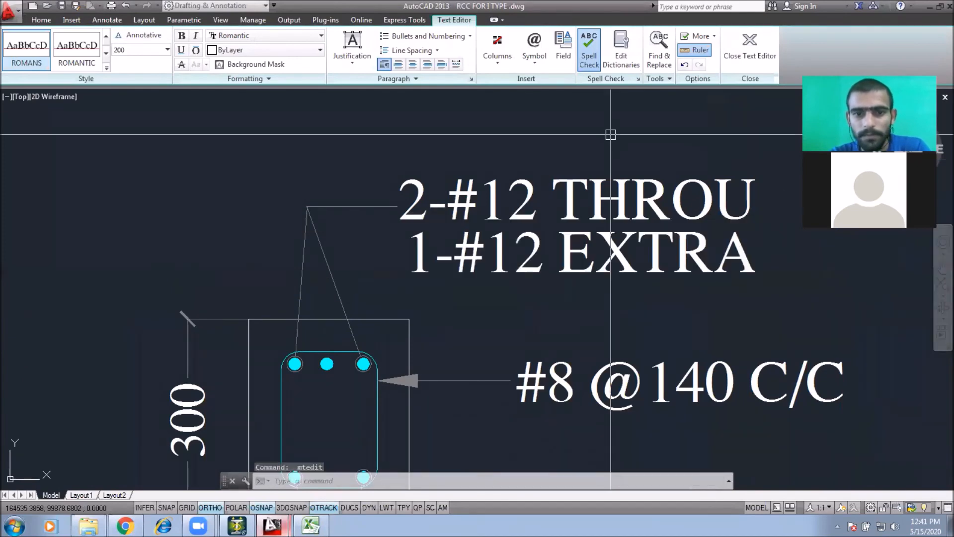
Step: Finish editing the 1-#12 EXTRA label and exit the text edit command
scroll(455, 293, "down", 5)
double_click(458, 335)
scroll(458, 336, "up", 2)
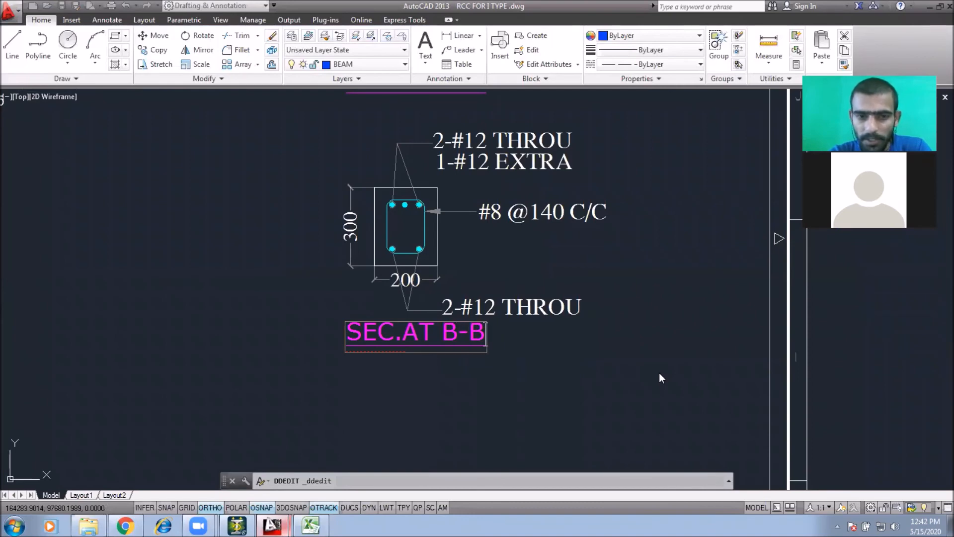
left_click(679, 243)
scroll(684, 232, "down", 4)
key("Escape")
Step: Review the plinth beam elevation and the section details A-A and B-B beside it
middle_click_drag(619, 207, 583, 289)
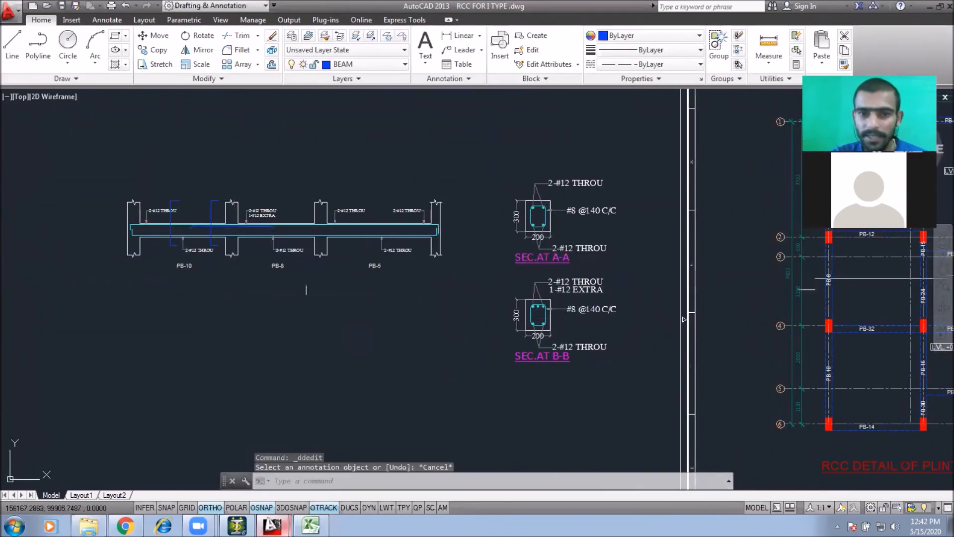
scroll(518, 214, "up", 6)
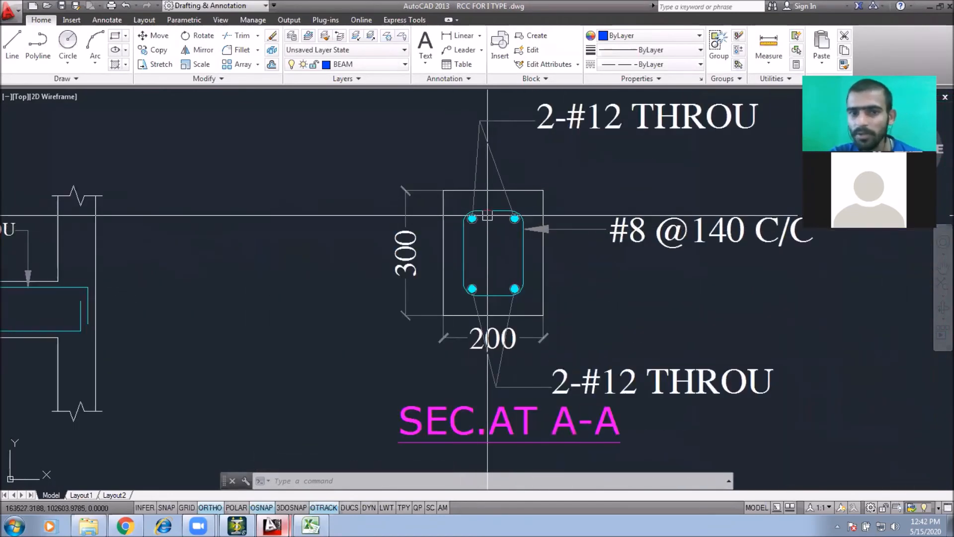
scroll(501, 221, "down", 4)
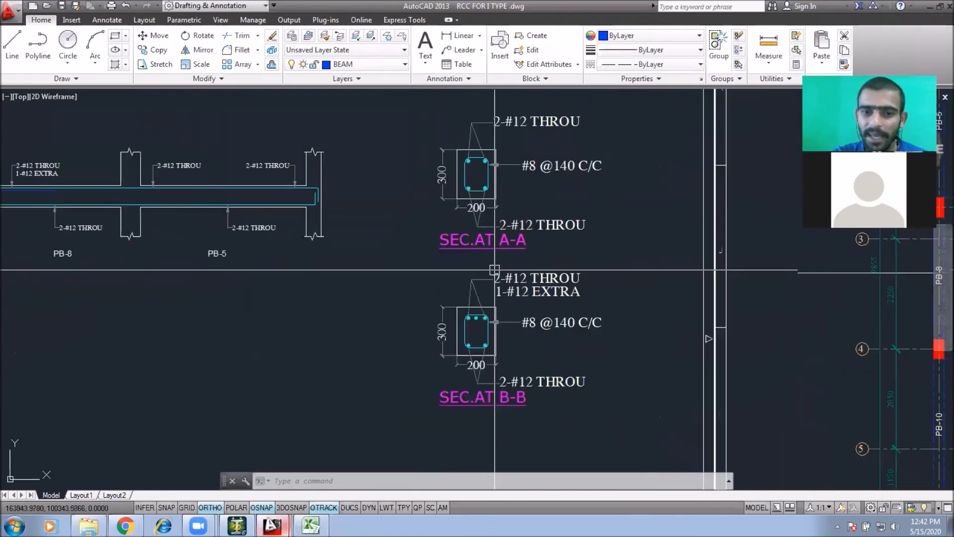
middle_click_drag(495, 284, 755, 306)
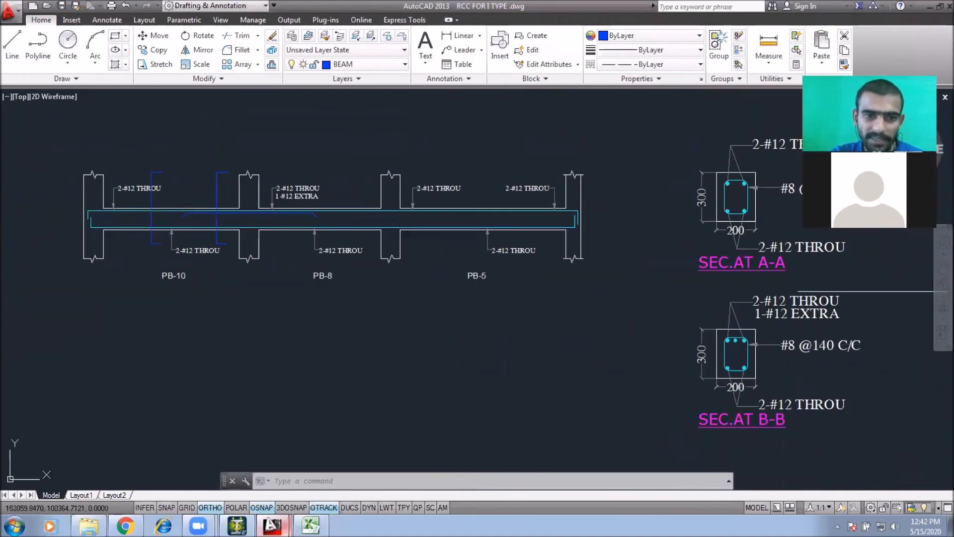
middle_click_drag(692, 356, 493, 307)
scroll(514, 301, "up", 2)
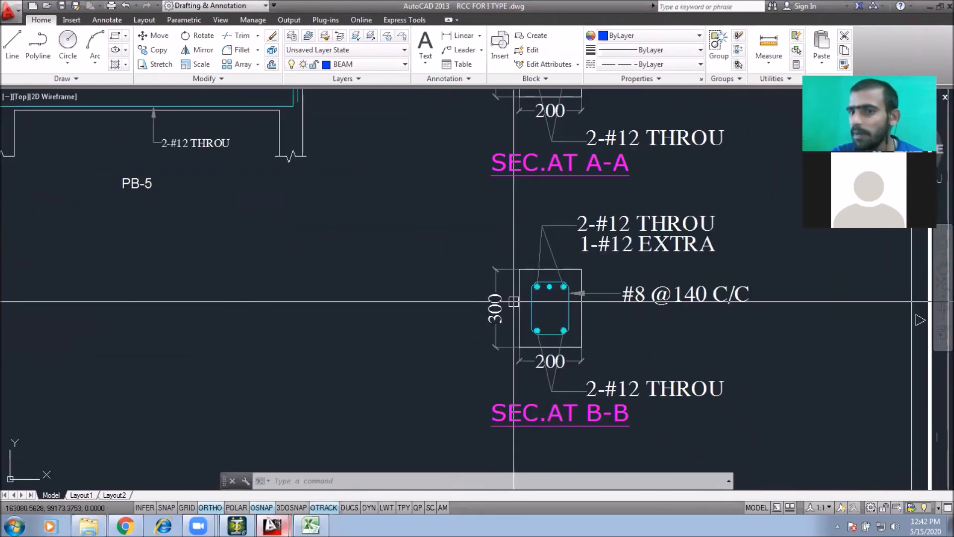
scroll(592, 348, "down", 8)
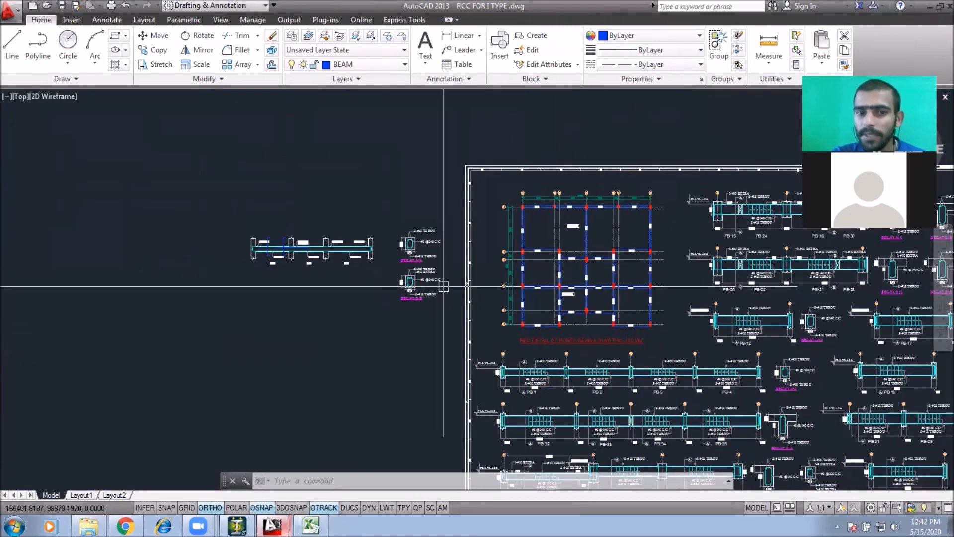
Step: Select the two section details beside the plinth beam and erase them
left_click(435, 330)
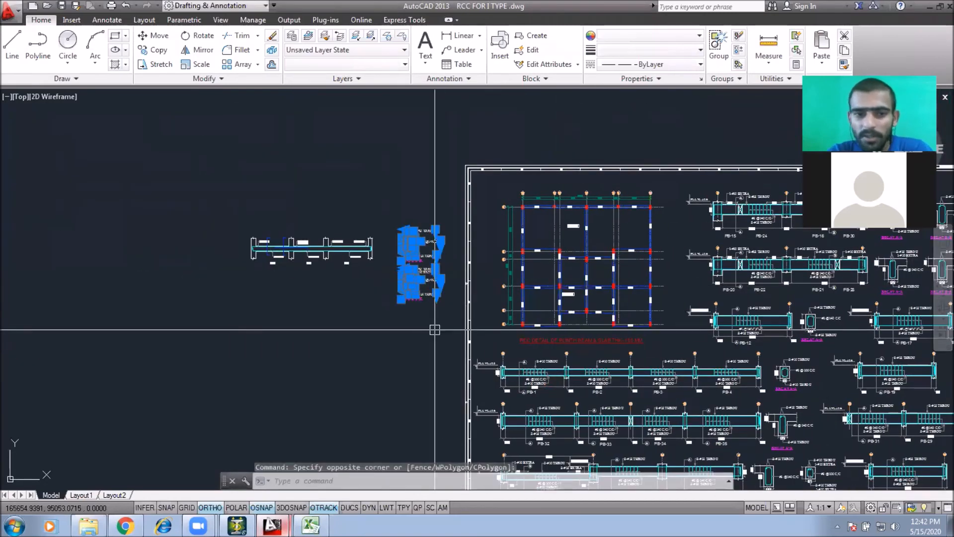
scroll(350, 285, "down", 4)
middle_click_drag(350, 285, 121, 253)
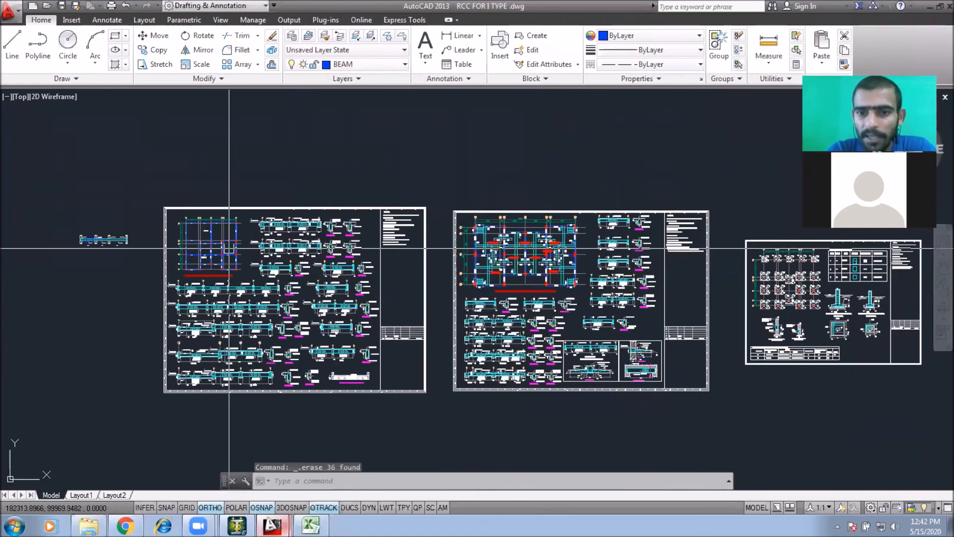
Step: Browse the drawing sheets to review the roof beam elevations and their section details
scroll(149, 239, "up", 4)
scroll(725, 268, "up", 6)
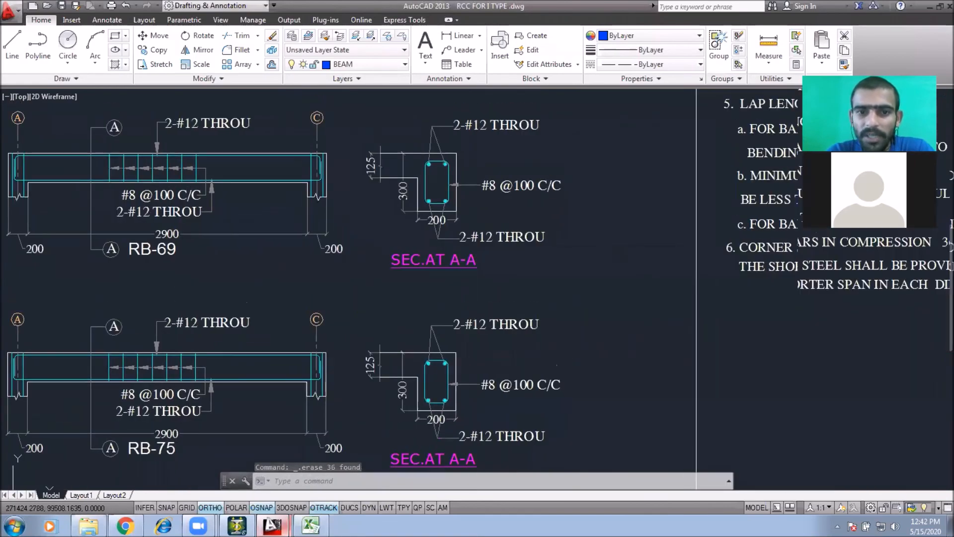
middle_click_drag(529, 397, 608, 532)
scroll(485, 278, "down", 5)
scroll(485, 279, "up", 3)
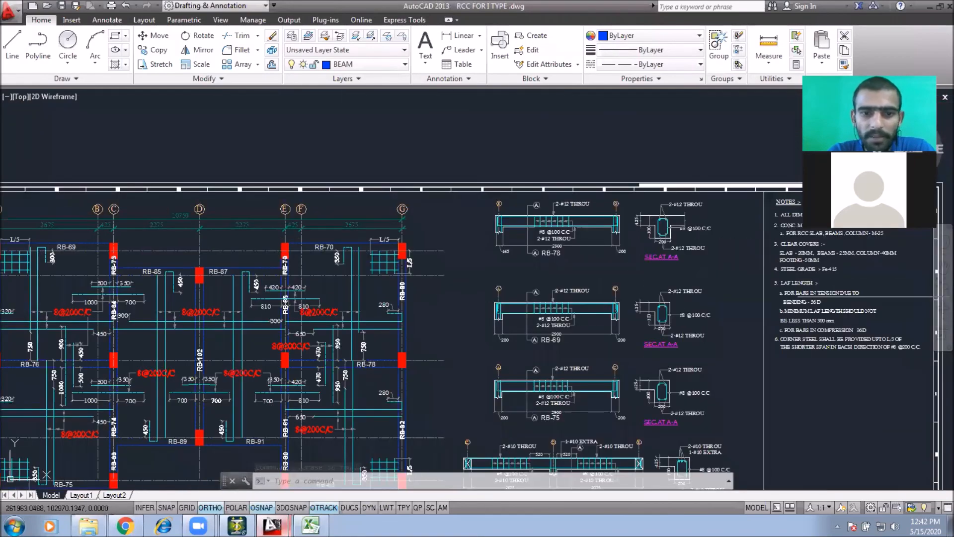
scroll(485, 279, "up", 4)
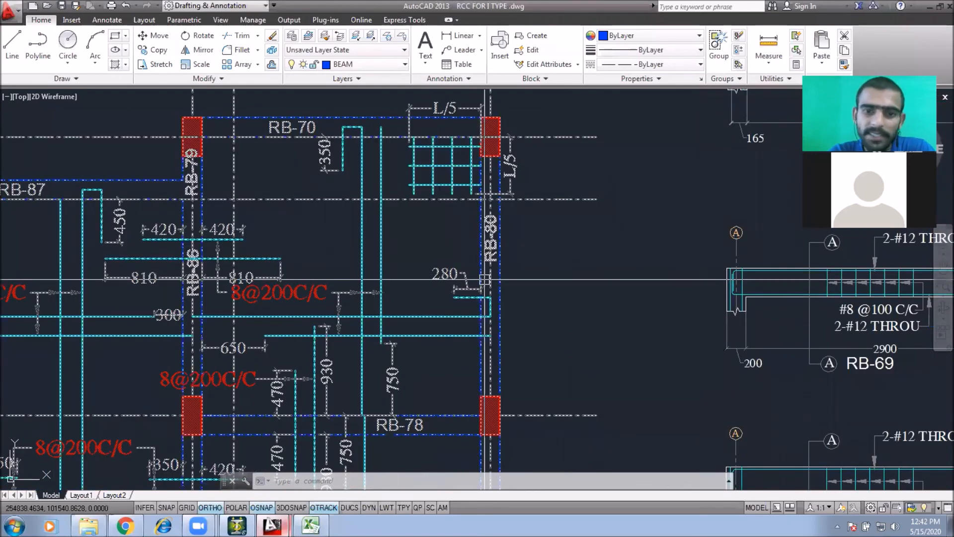
middle_click_drag(509, 275, 446, 272)
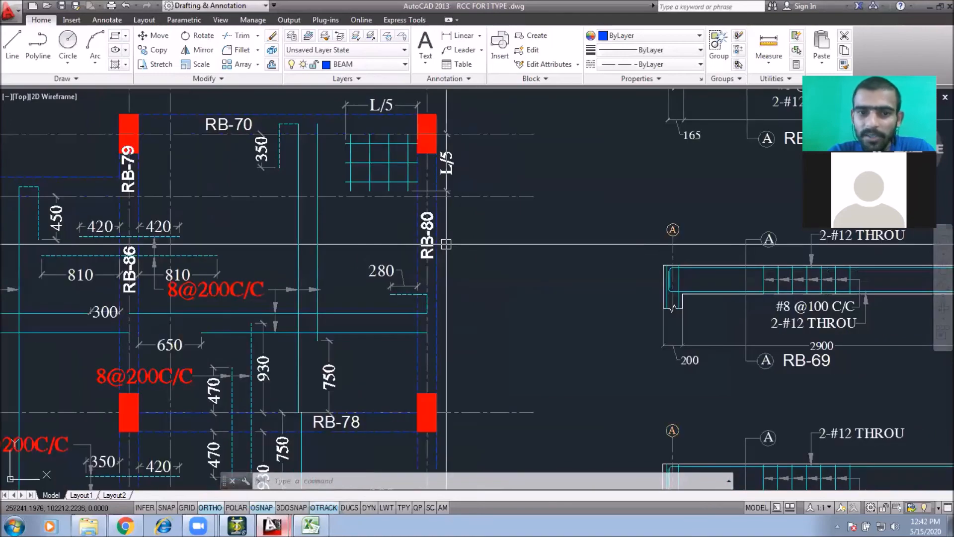
middle_click_drag(464, 286, 278, 252)
middle_click_drag(587, 279, 233, 279)
mouse_move(556, 247)
middle_mouse_down()
mouse_move(553, 291)
mouse_move(571, 322)
middle_mouse_up()
scroll(507, 219, "down", 2)
middle_click_drag(516, 215, 624, 224)
middle_click_drag(26, 296, 322, 285)
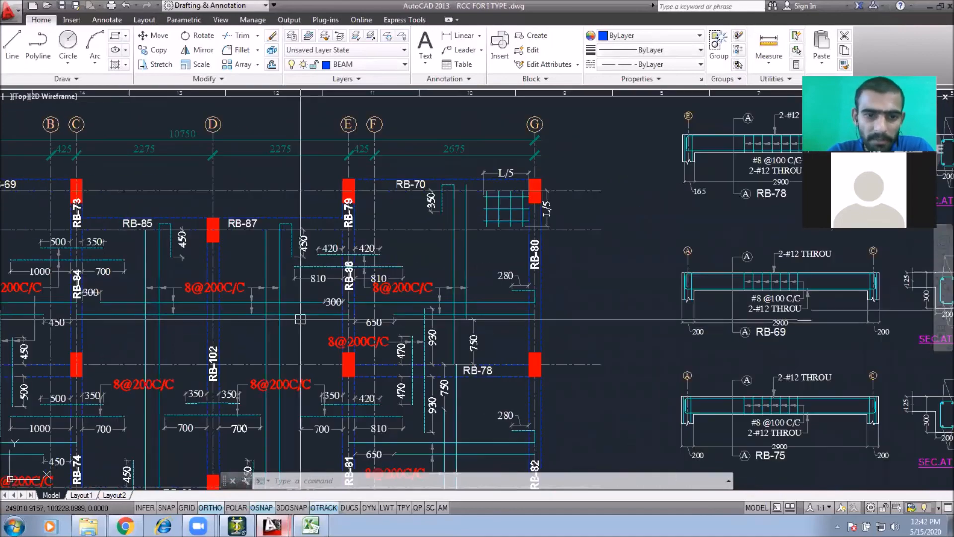
middle_click_drag(296, 326, 309, 274)
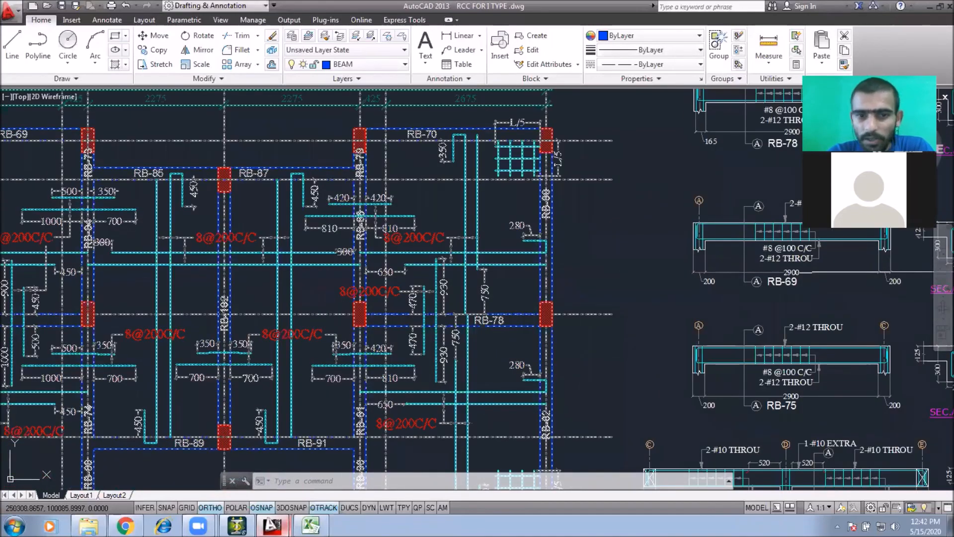
middle_click_drag(625, 242, 169, 391)
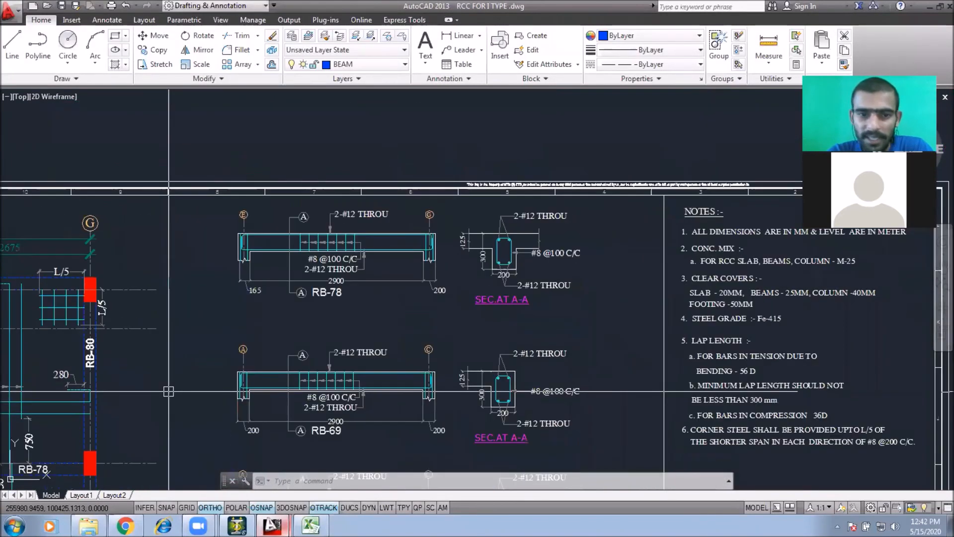
scroll(567, 212, "up", 4)
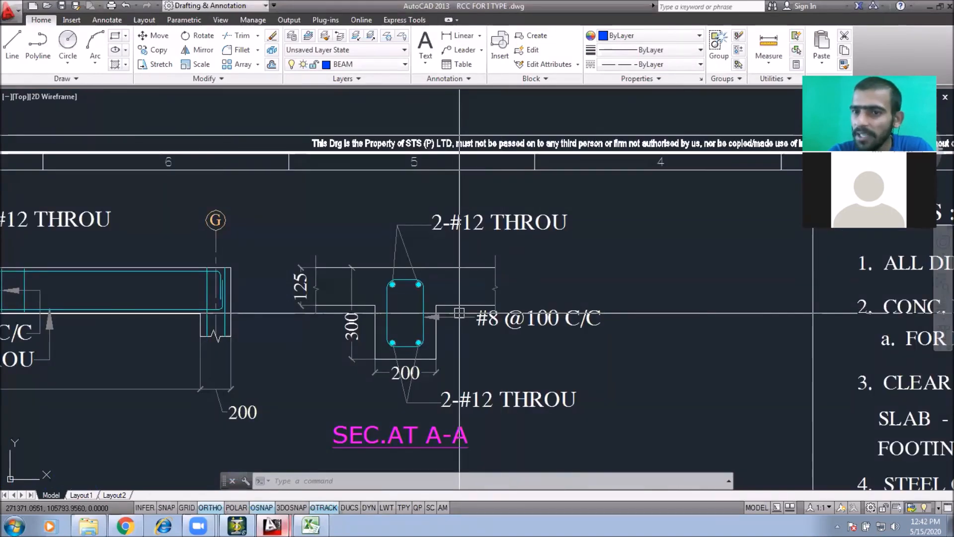
middle_click_drag(462, 312, 480, 289)
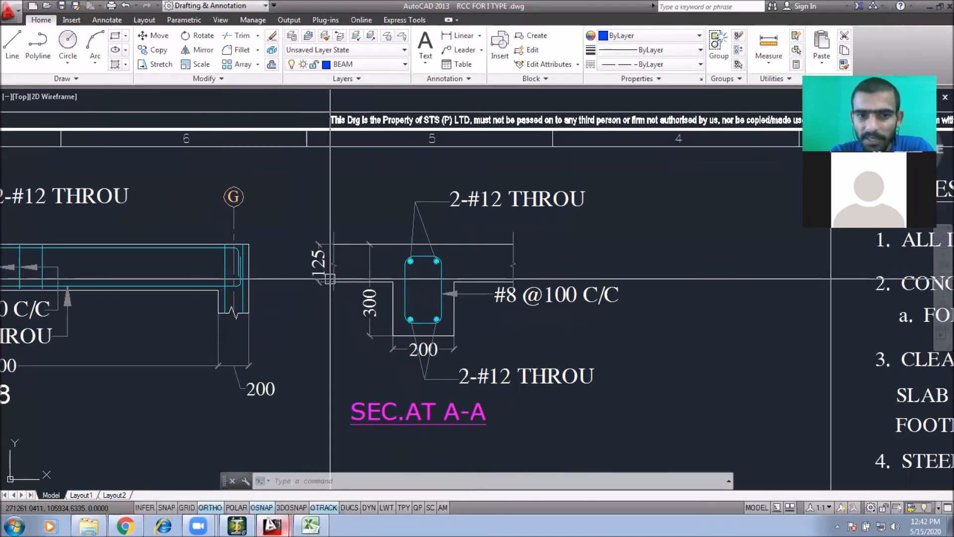
scroll(465, 274, "down", 4)
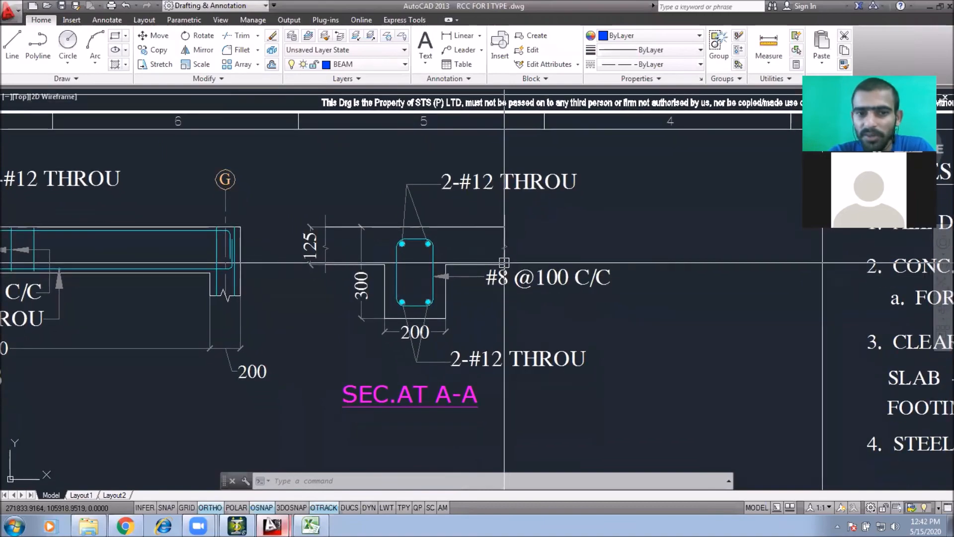
scroll(531, 198, "down", 2)
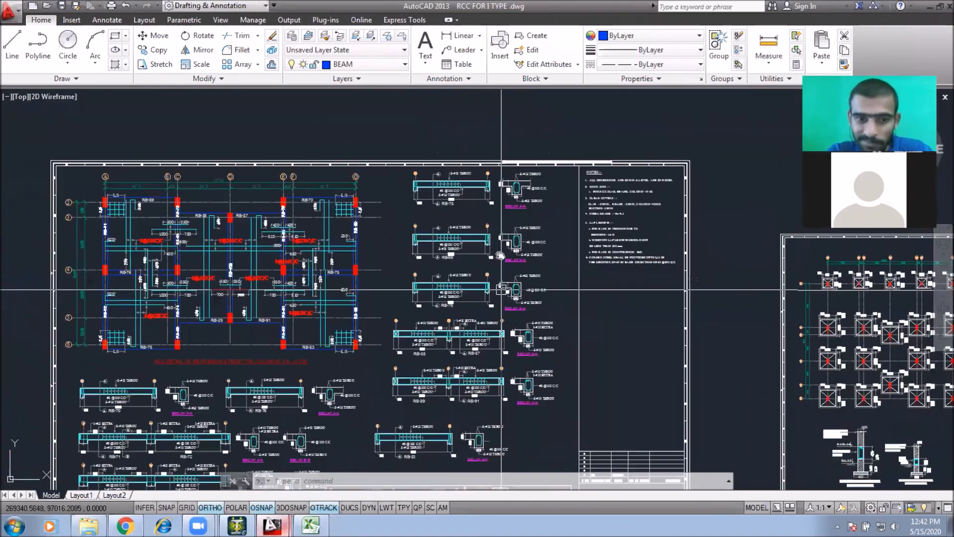
middle_click_drag(693, 279, 615, 186)
scroll(615, 186, "down", 2)
middle_click_drag(664, 260, 550, 264)
middle_click_drag(632, 272, 480, 277)
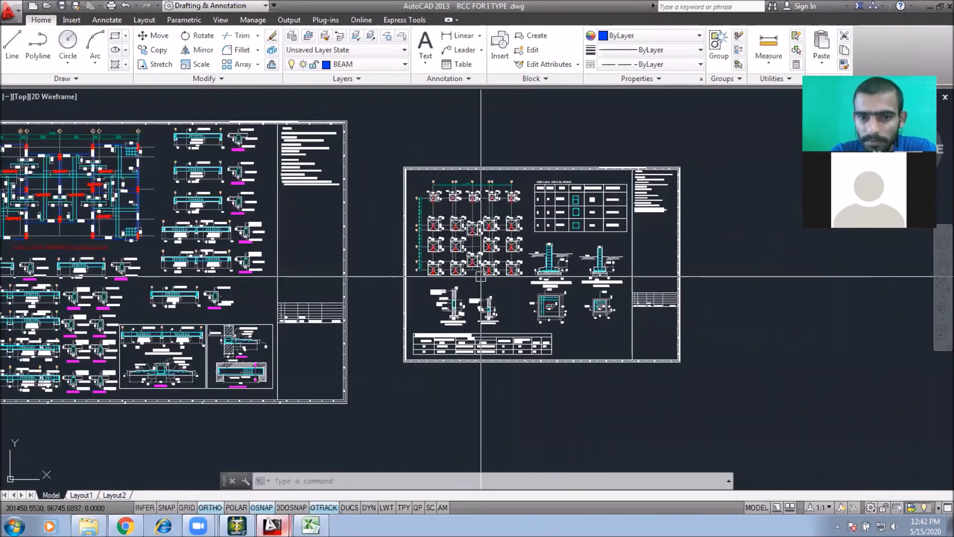
Step: Examine the DETAILS OF COLUMNS table with sizes, main steel and stirrups
scroll(481, 277, "up", 6)
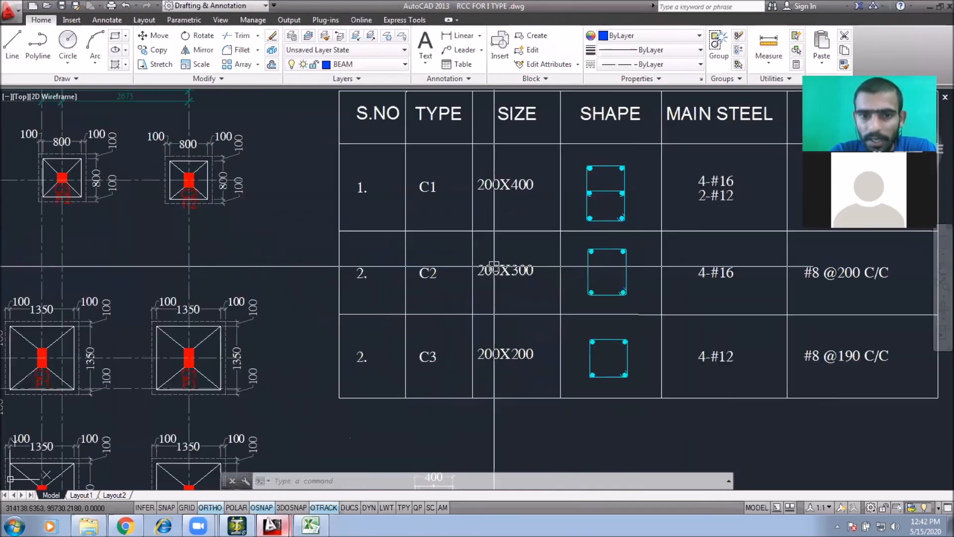
mouse_move(512, 257)
middle_mouse_down()
mouse_move(390, 291)
mouse_move(451, 292)
mouse_move(409, 234)
mouse_move(418, 254)
middle_mouse_up()
scroll(418, 253, "down", 2)
scroll(409, 261, "up", 2)
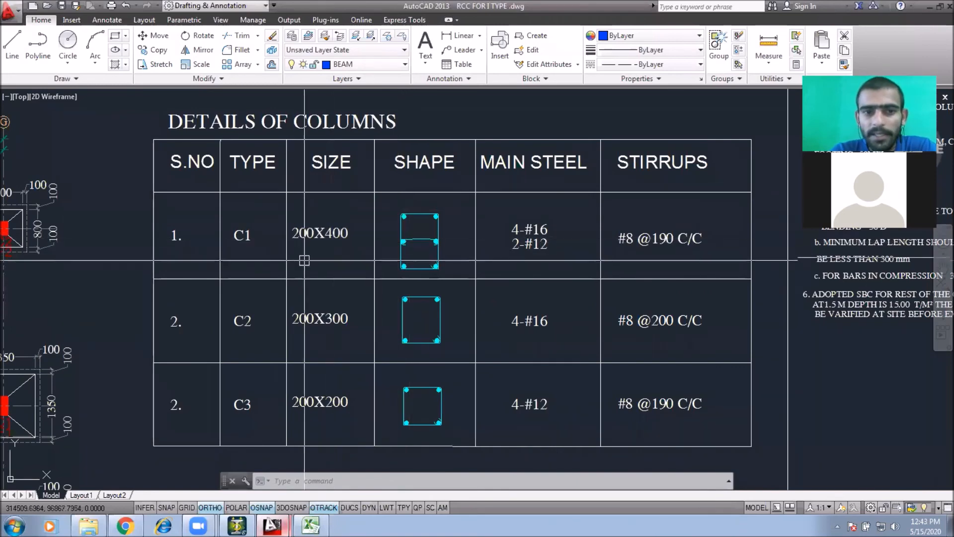
middle_click_drag(307, 257, 304, 255)
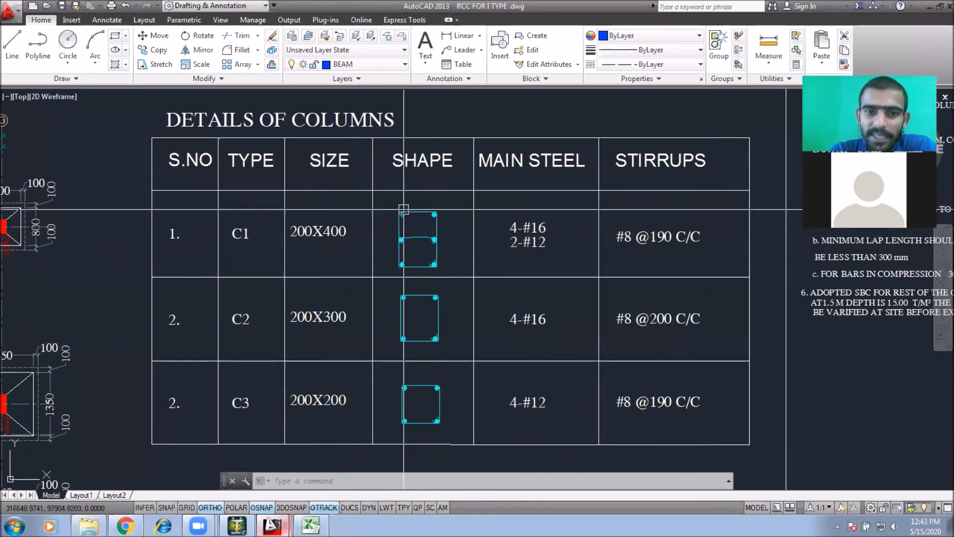
scroll(412, 211, "up", 2)
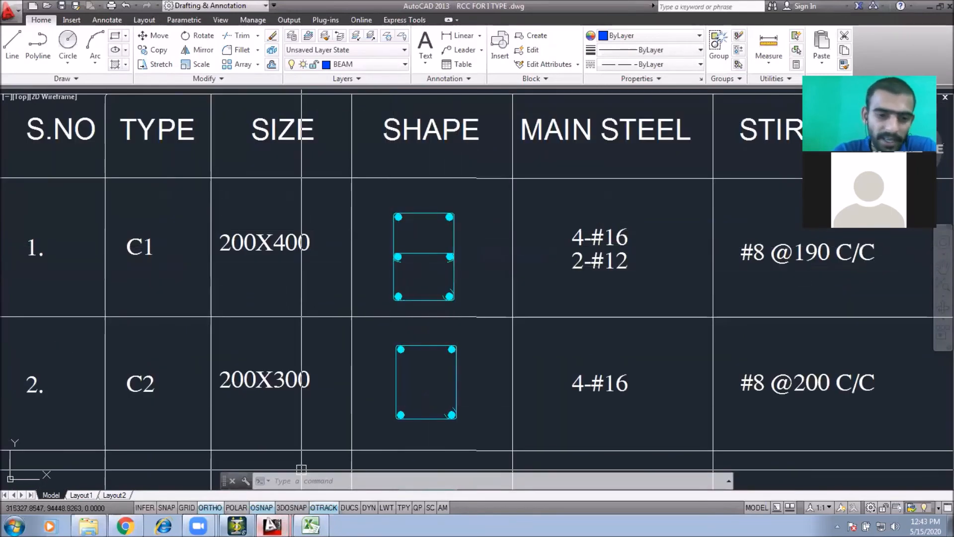
Step: Switch to STAAD.Pro, show the model in front view and select all its columns
left_click(237, 526)
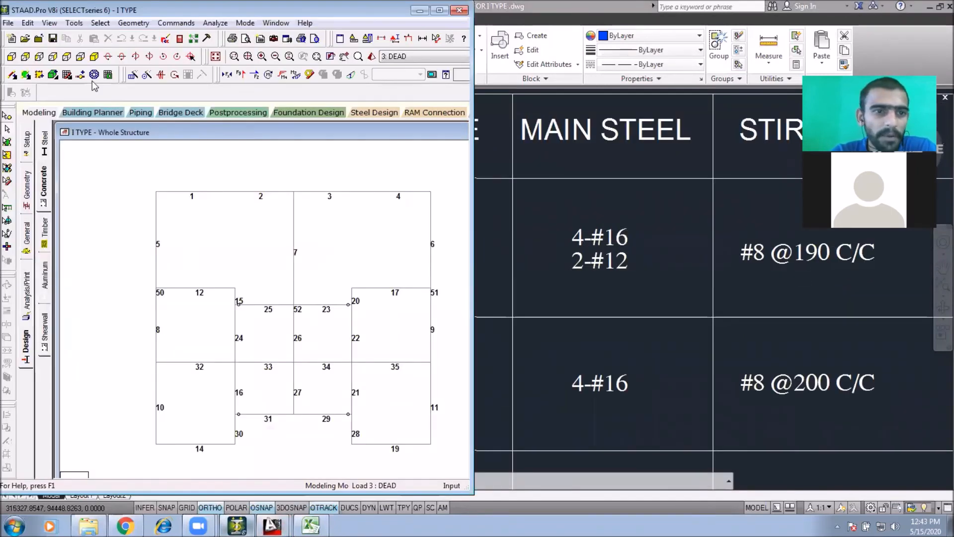
left_click(218, 58)
middle_click_drag(205, 258, 55, 228)
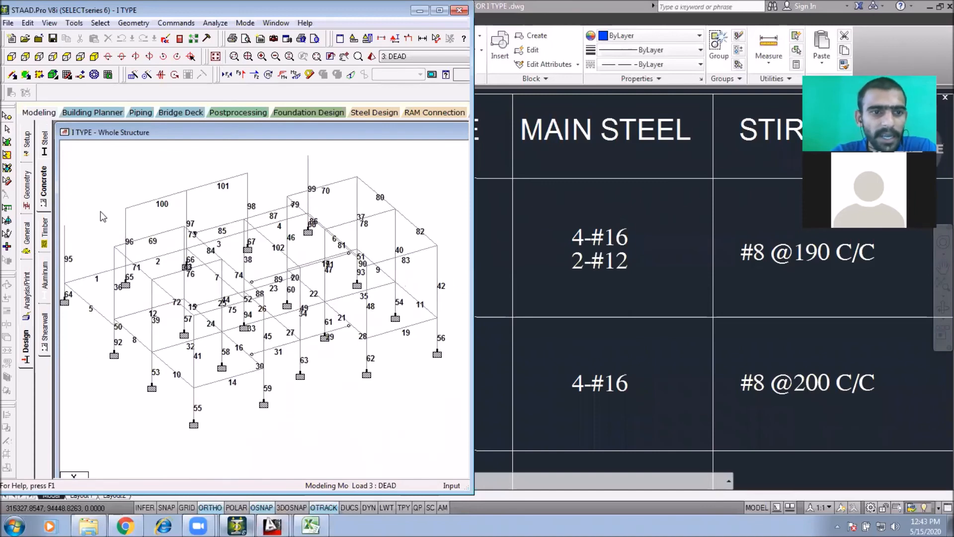
left_click(11, 59)
scroll(156, 224, "down", 3)
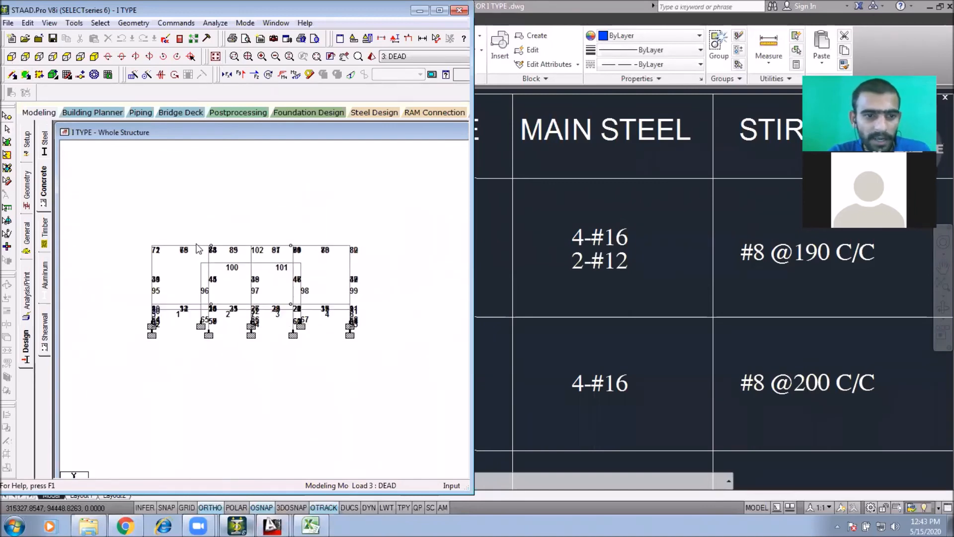
left_click(99, 23)
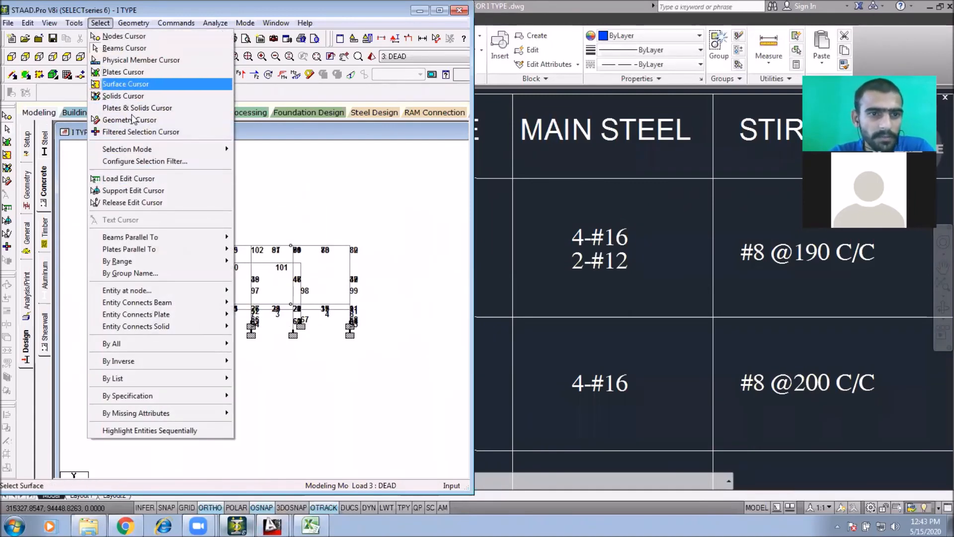
left_click(249, 249)
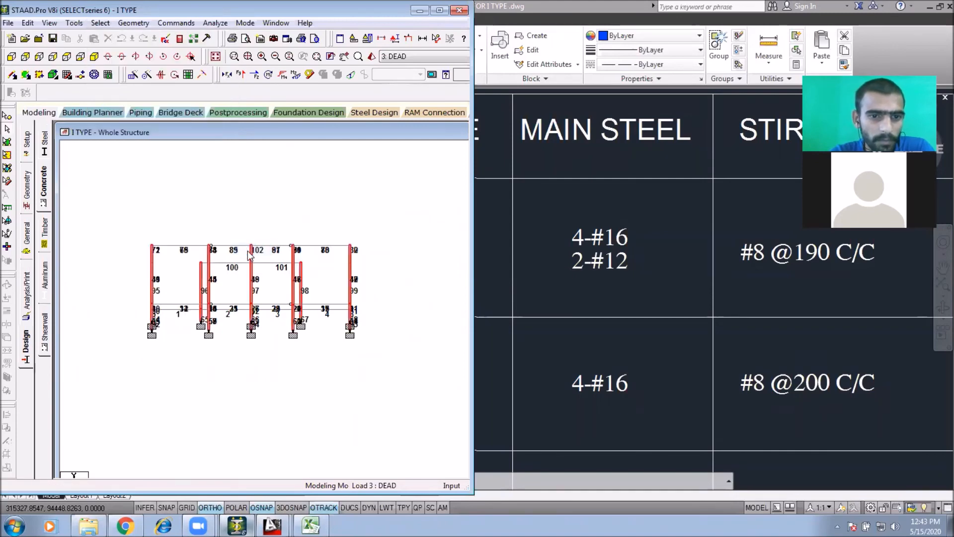
Step: Display only the selected columns in the structure view
left_click(49, 22)
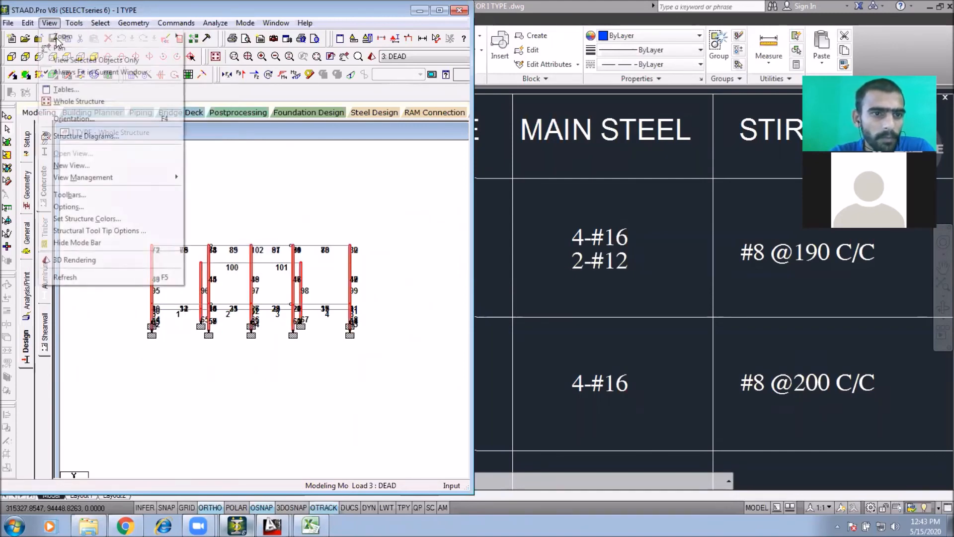
left_click(79, 60)
left_click(94, 56)
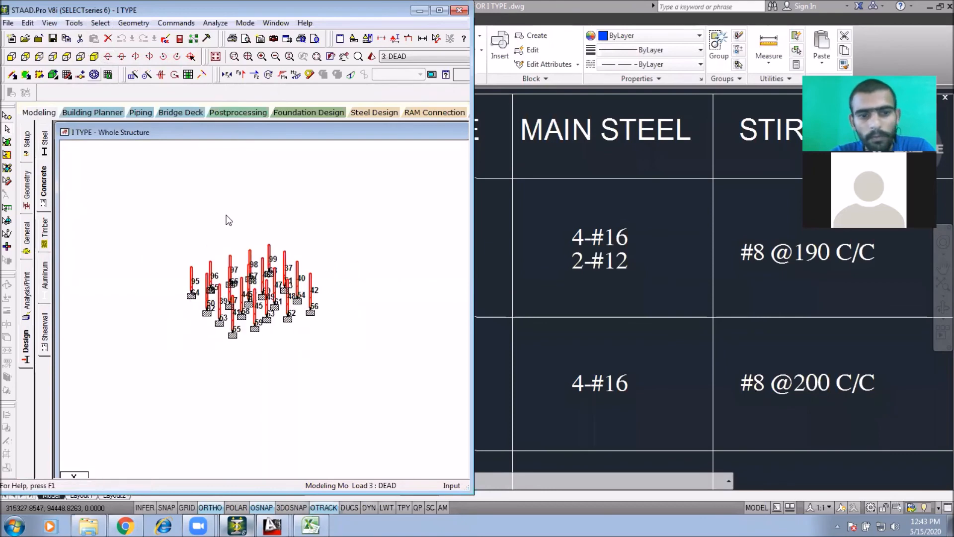
scroll(238, 288, "up", 3)
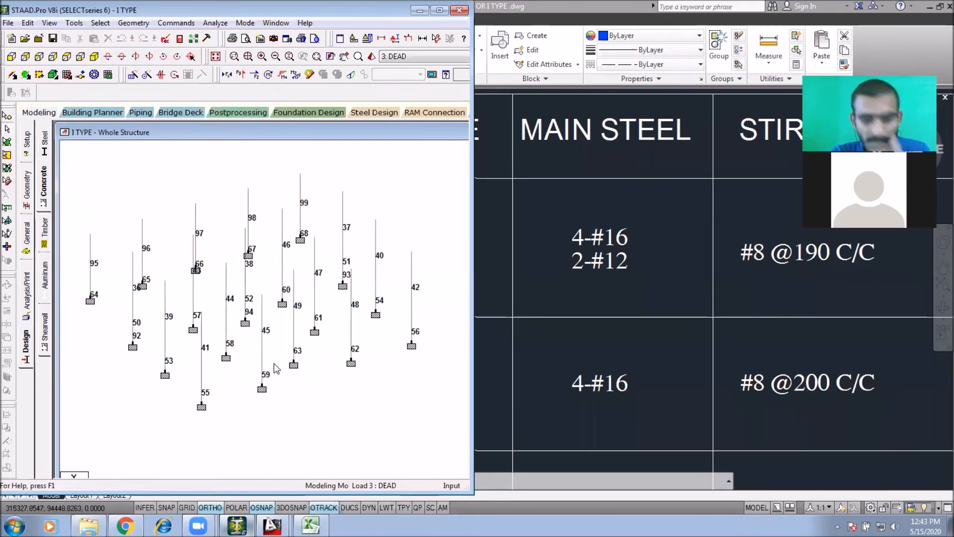
Step: Hide the beam numbers and open the concrete design results for column member 59
key("shift+b")
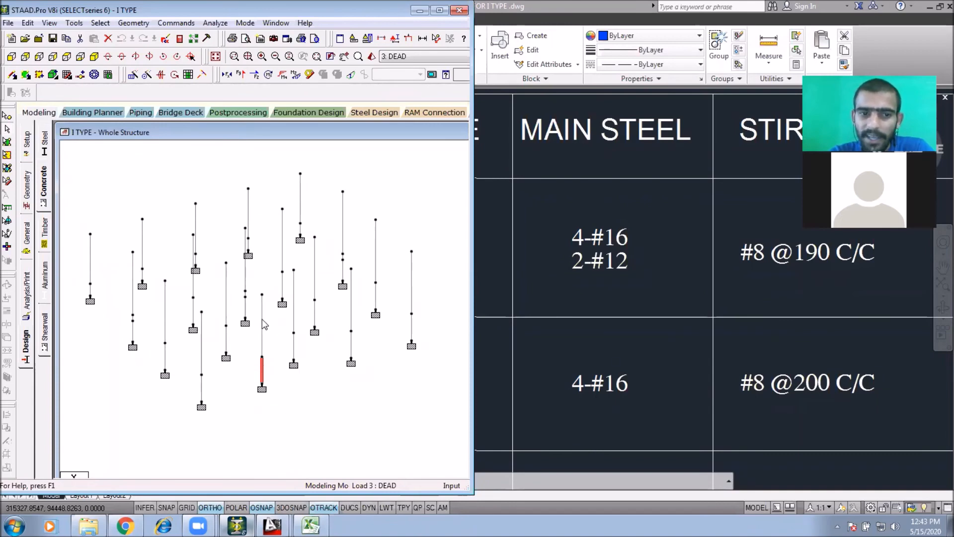
mouse_move(263, 370)
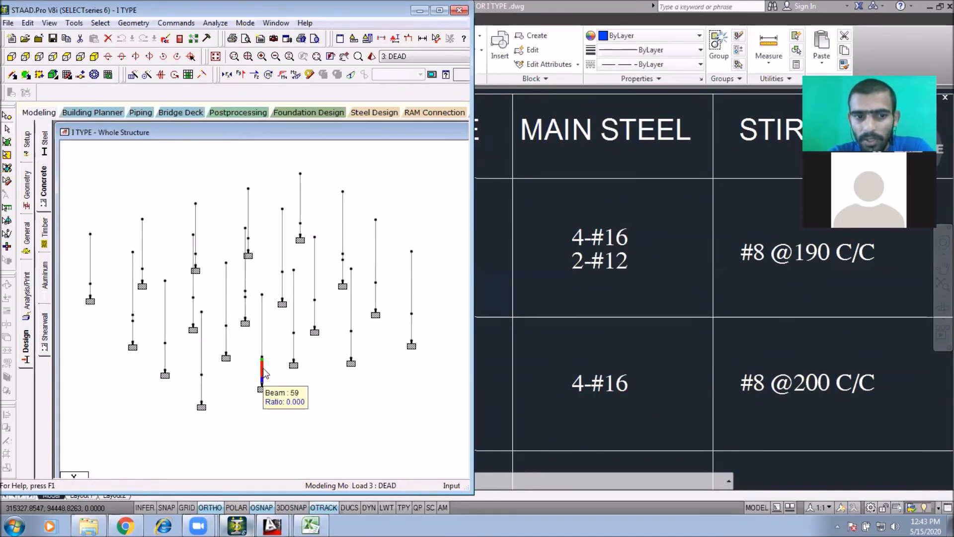
double_click(262, 372)
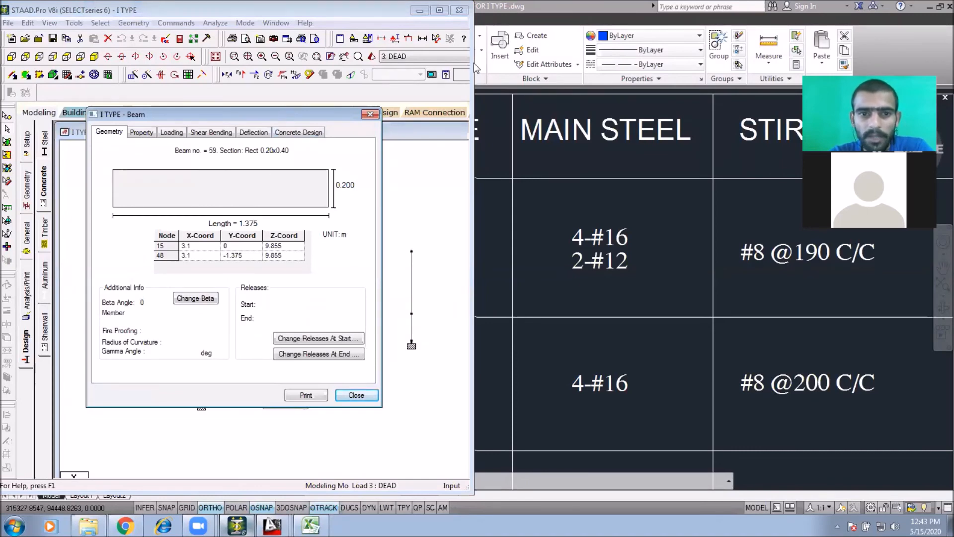
left_click_drag(288, 112, 476, 62)
left_click(490, 82)
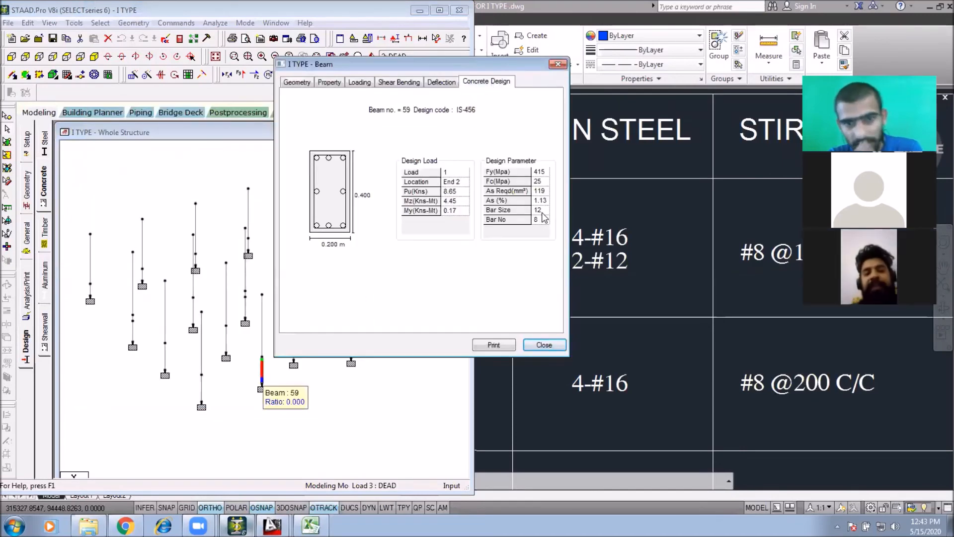
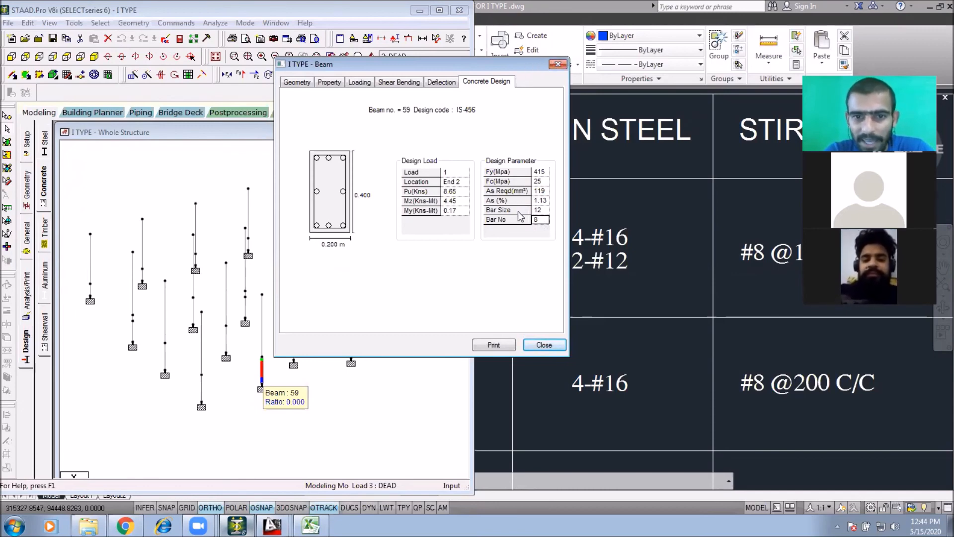
Step: Check the required steel area in column member 59's concrete design results, then close the results
left_click(541, 190)
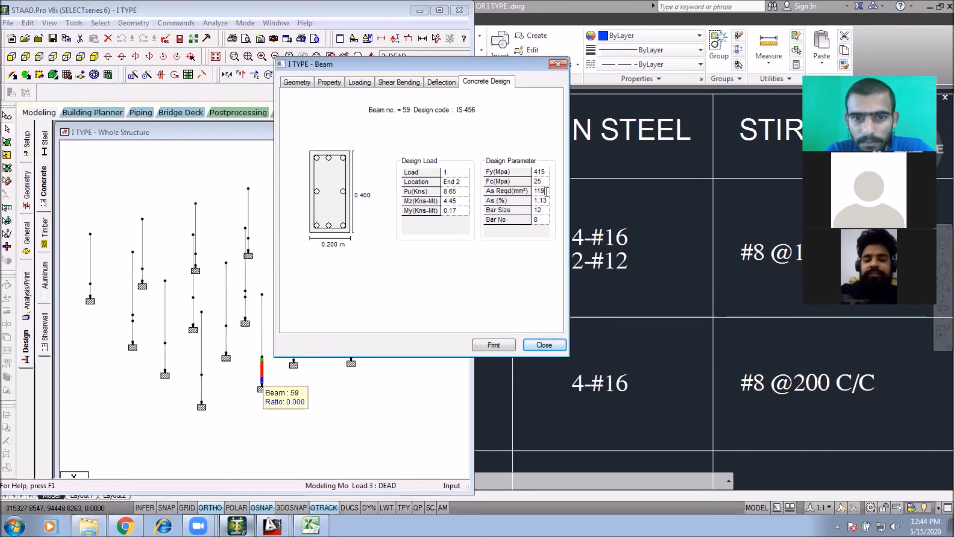
left_click_drag(546, 190, 520, 190)
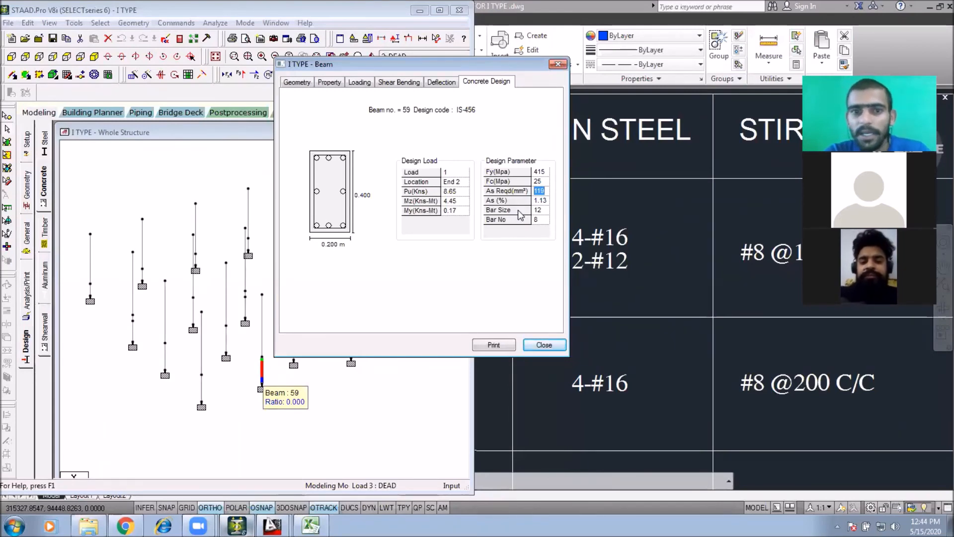
left_click(558, 65)
left_click(427, 238)
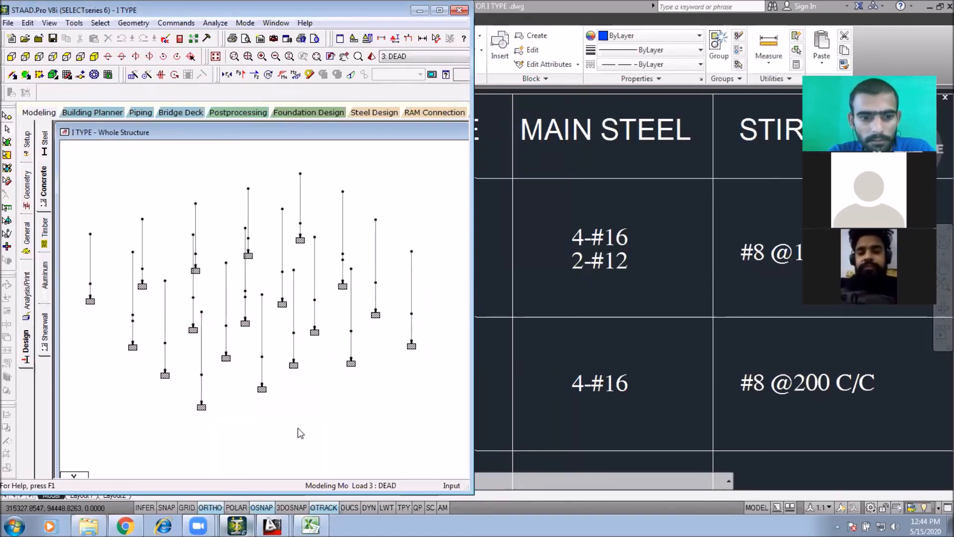
Step: Open the concrete design results for column member 42 and check its bar size
double_click(409, 278)
left_click(300, 131)
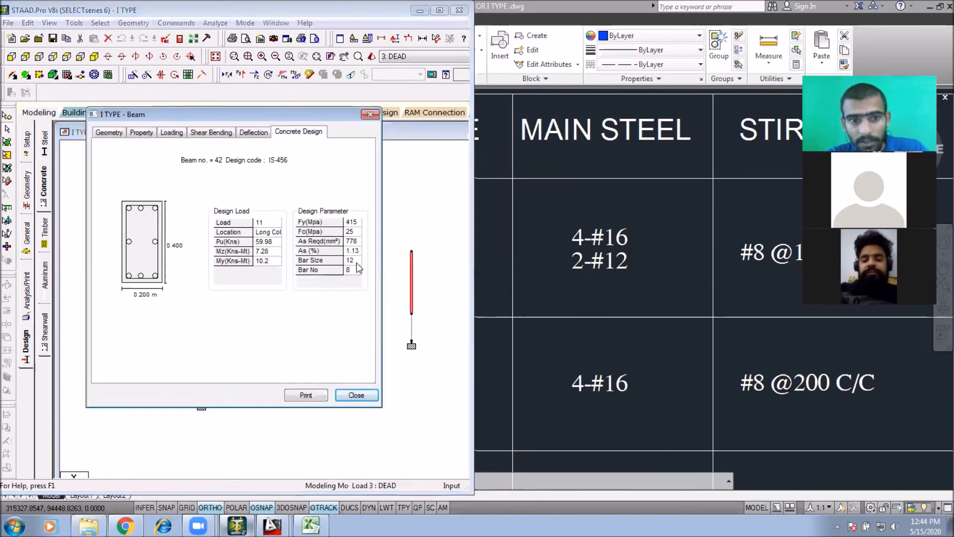
left_click_drag(357, 262, 331, 265)
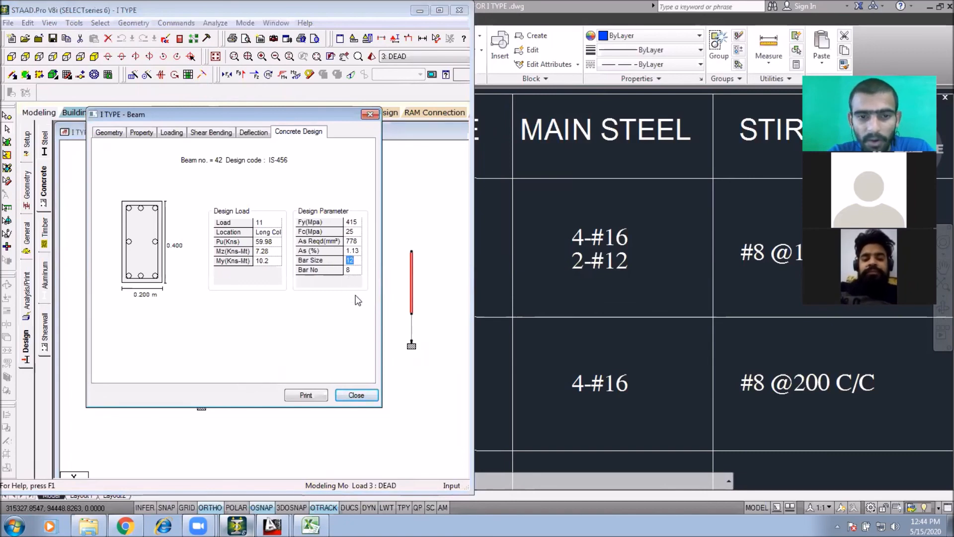
left_click(360, 393)
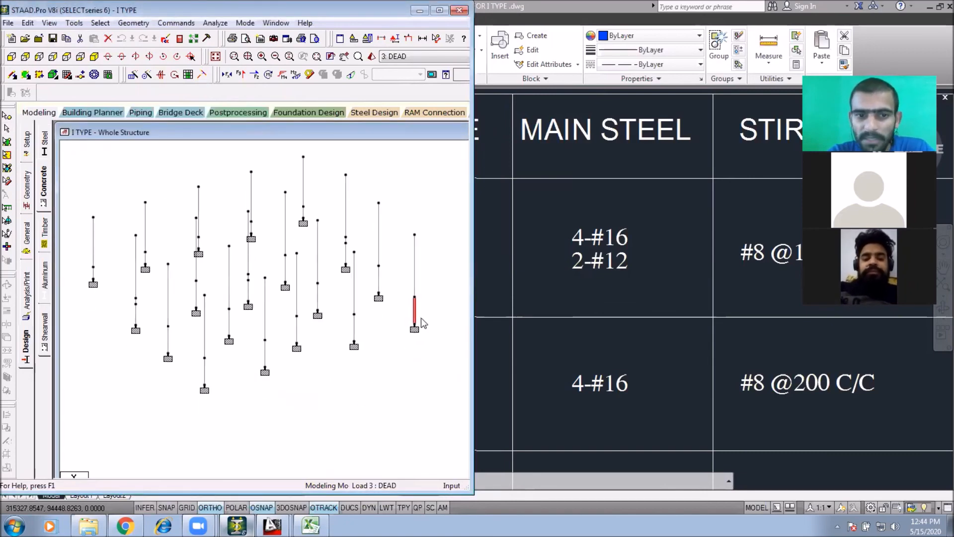
Step: Review the concrete design results for column members 40 and 54
left_click(379, 222)
double_click(379, 222)
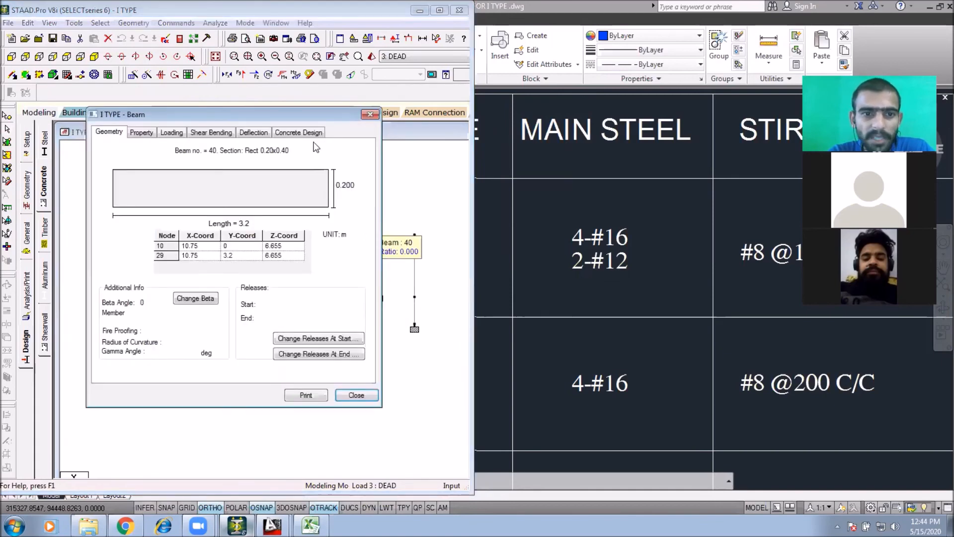
left_click(299, 131)
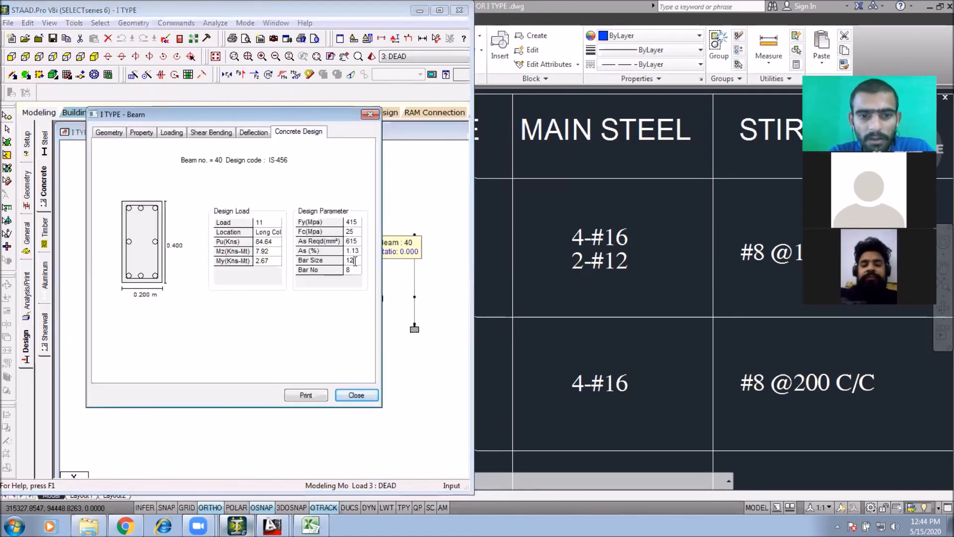
left_click(356, 393)
double_click(379, 281)
left_click(299, 132)
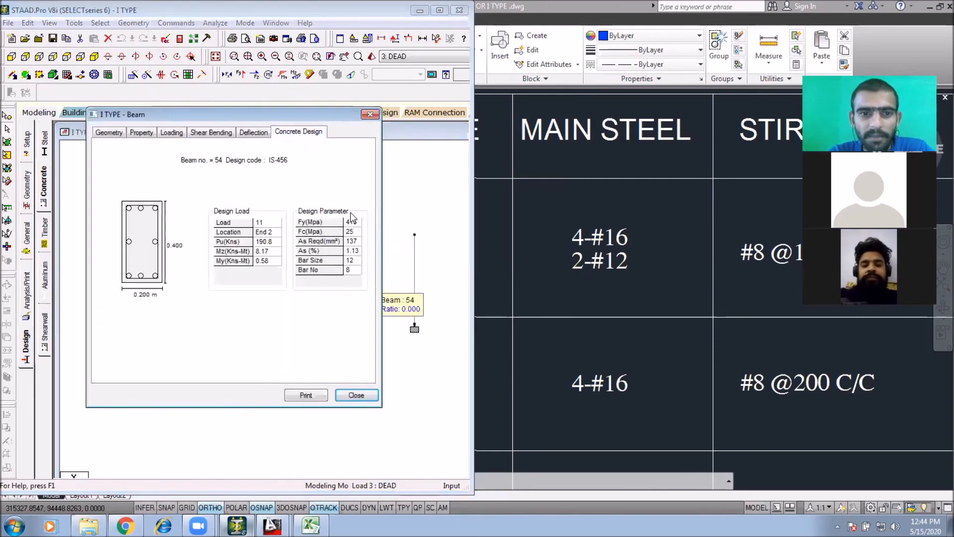
left_click(358, 395)
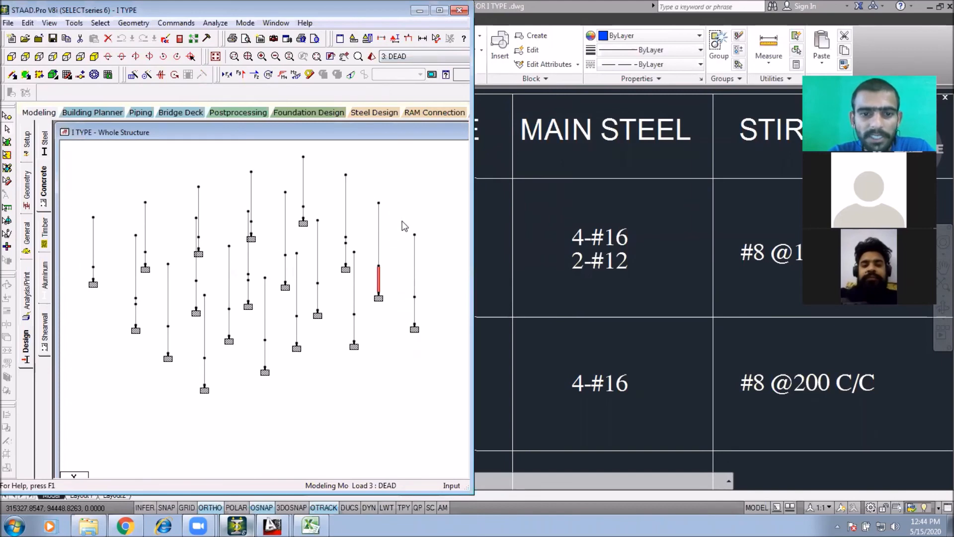
Step: Switch to Excel and enter 8 as the number of 12 mm bars
left_click(311, 525)
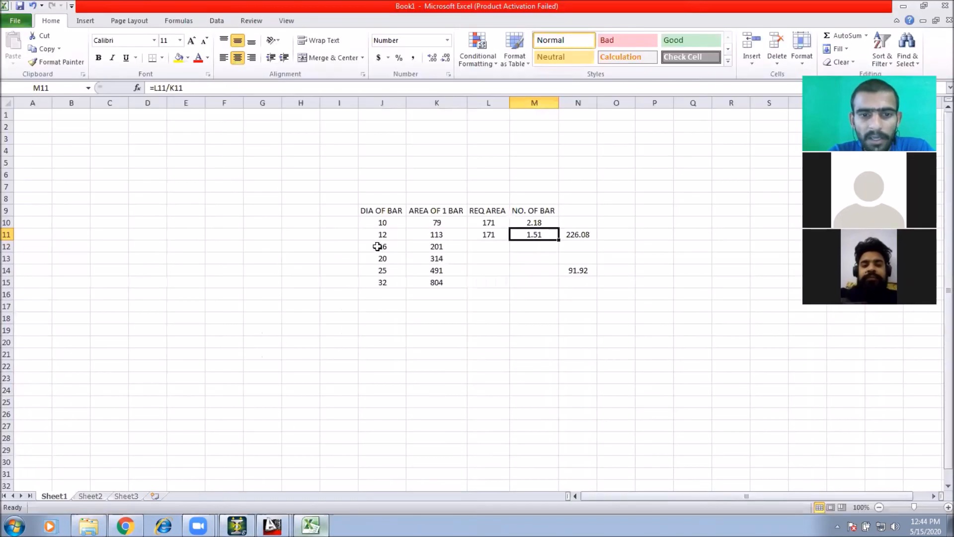
left_click(484, 247)
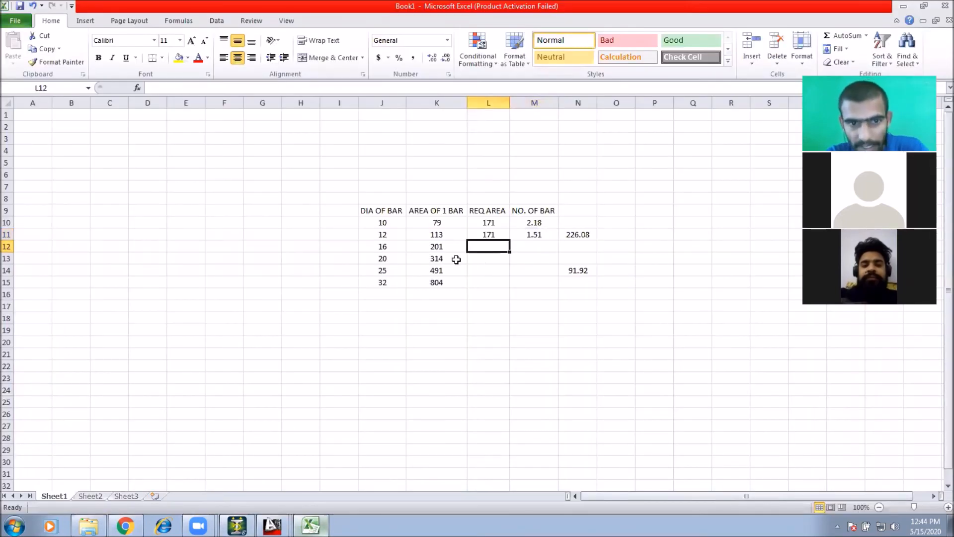
left_click(485, 233)
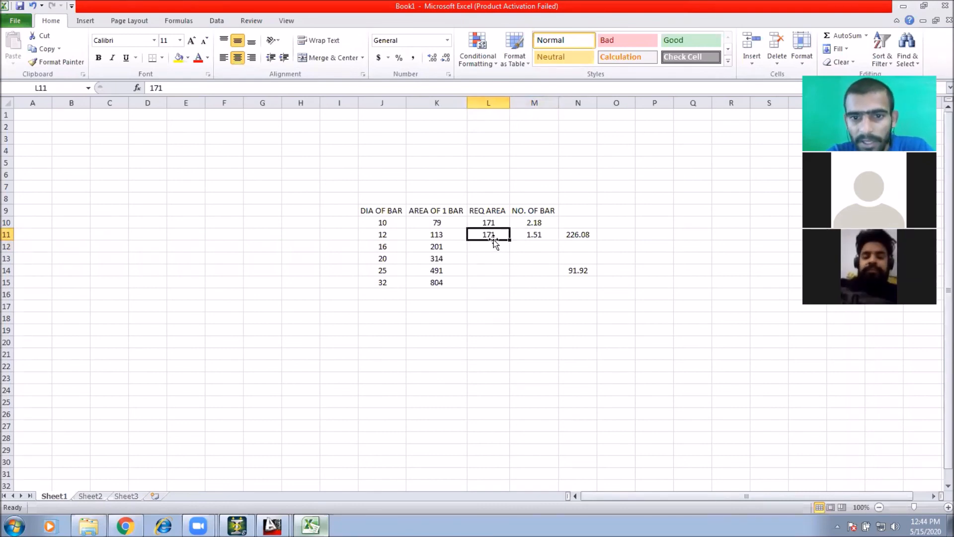
left_click(538, 234)
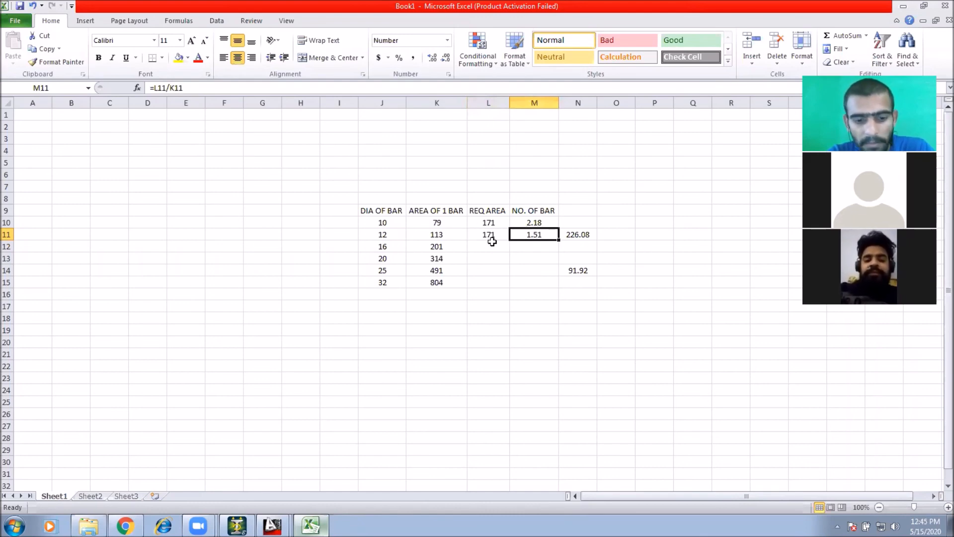
type("8")
left_click(540, 278)
Step: Compute the total 12 mm bar area in O11 as number of bars times area of one bar
left_click(605, 235)
type("=")
left_click(536, 235)
type("*")
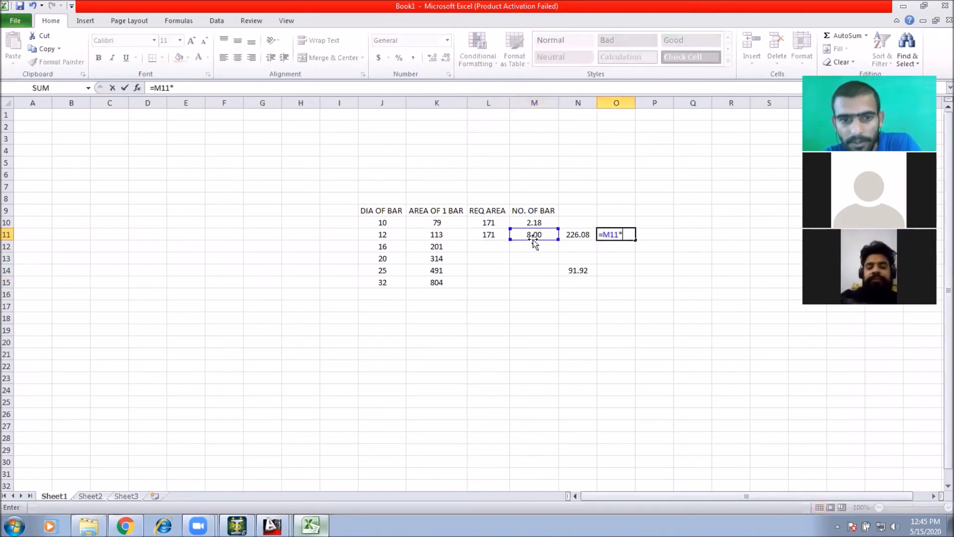
left_click(449, 238)
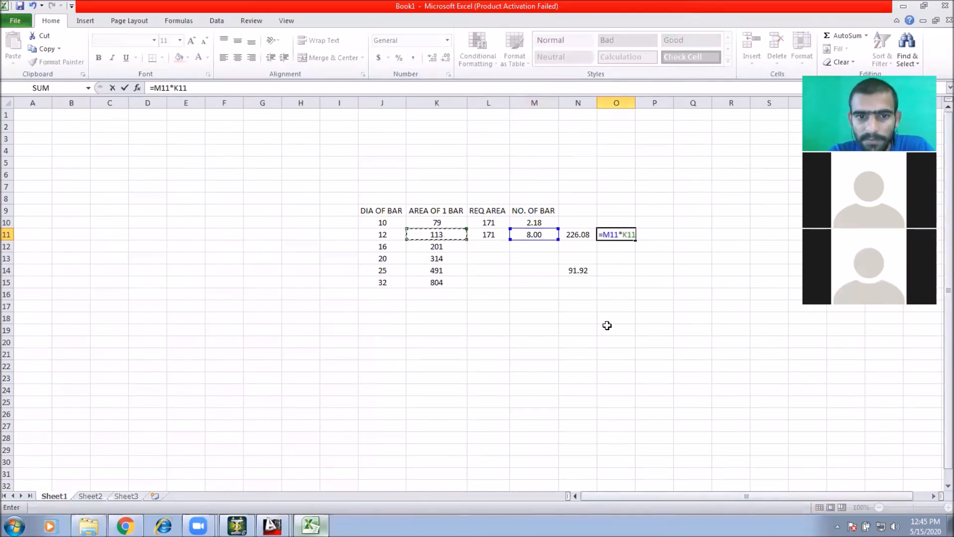
key("Return")
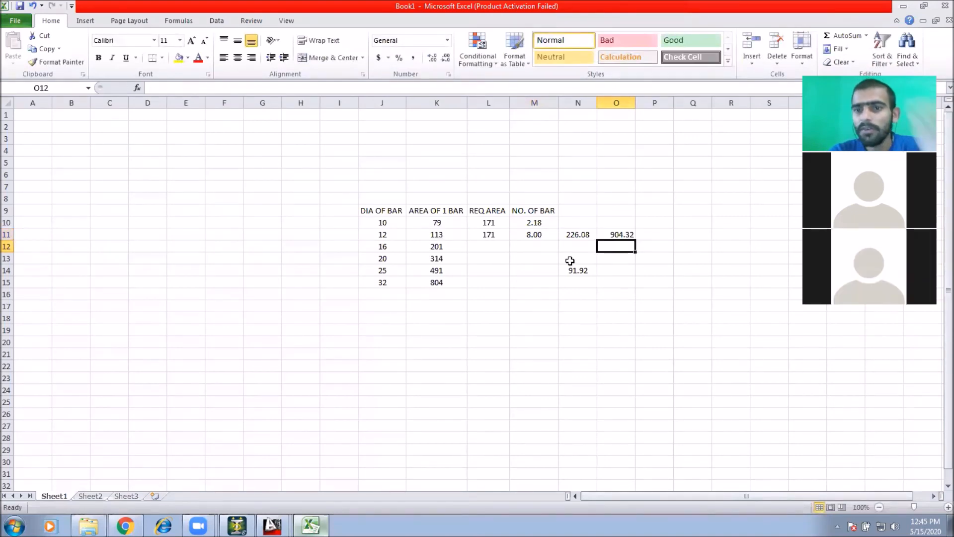
Step: Enter 4 as the number of 16 mm bars
left_click(622, 232)
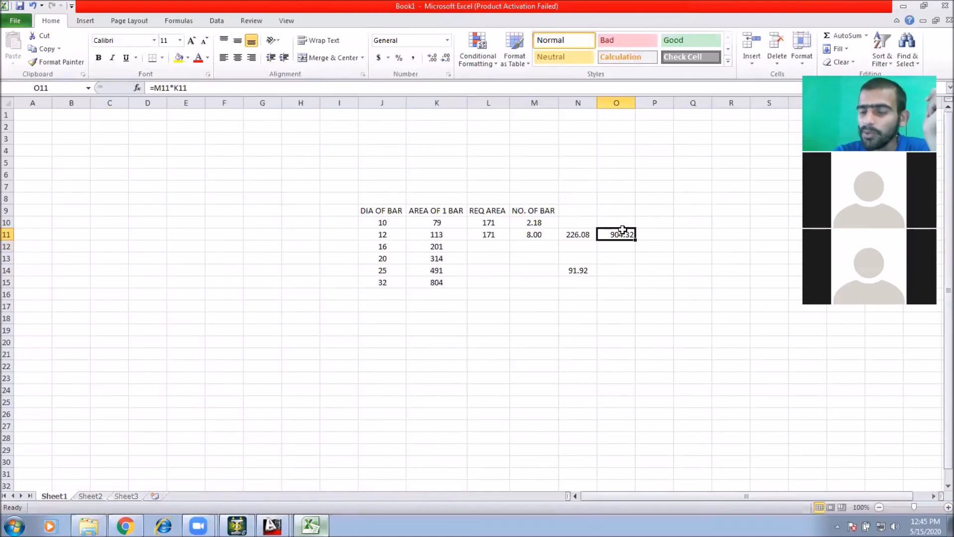
left_click(624, 259)
left_click(496, 247)
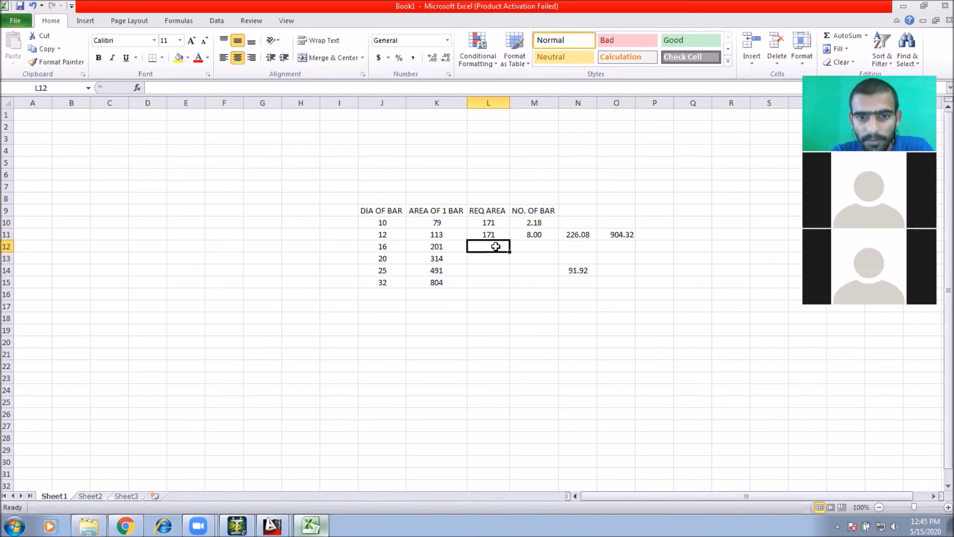
left_click(528, 243)
type("4")
left_click(639, 259)
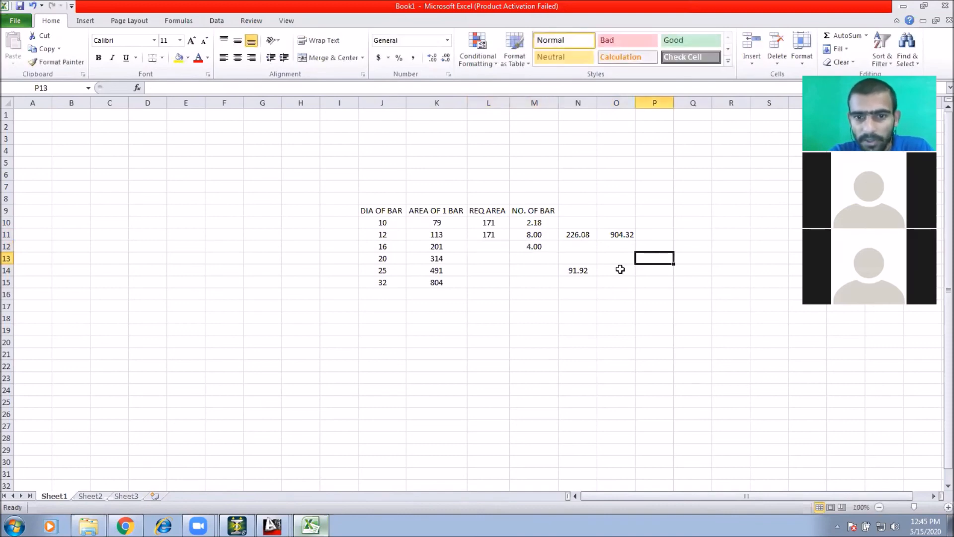
Step: Change the number of 12 mm bars to 4
left_click(535, 232)
type("4")
key("Return")
double_click(651, 290)
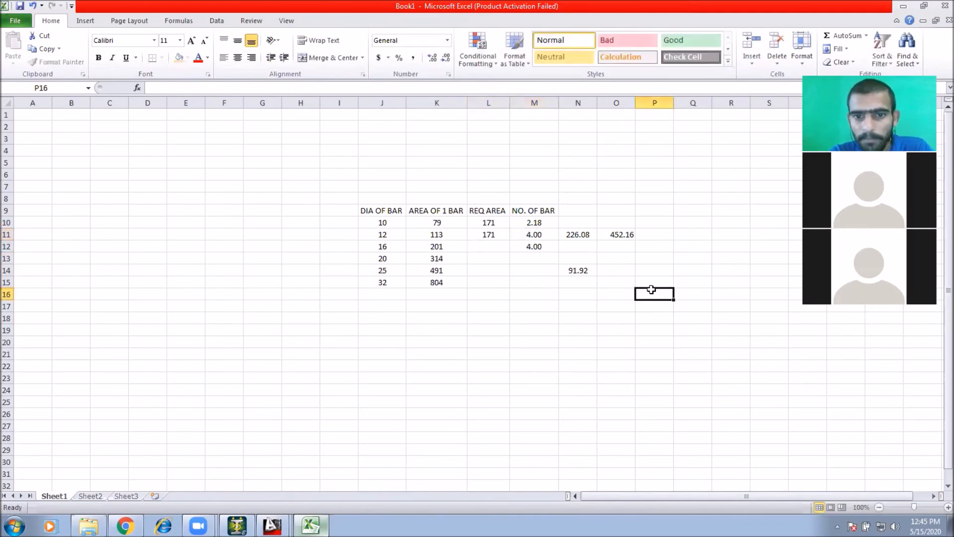
left_click(620, 235)
left_click(655, 233)
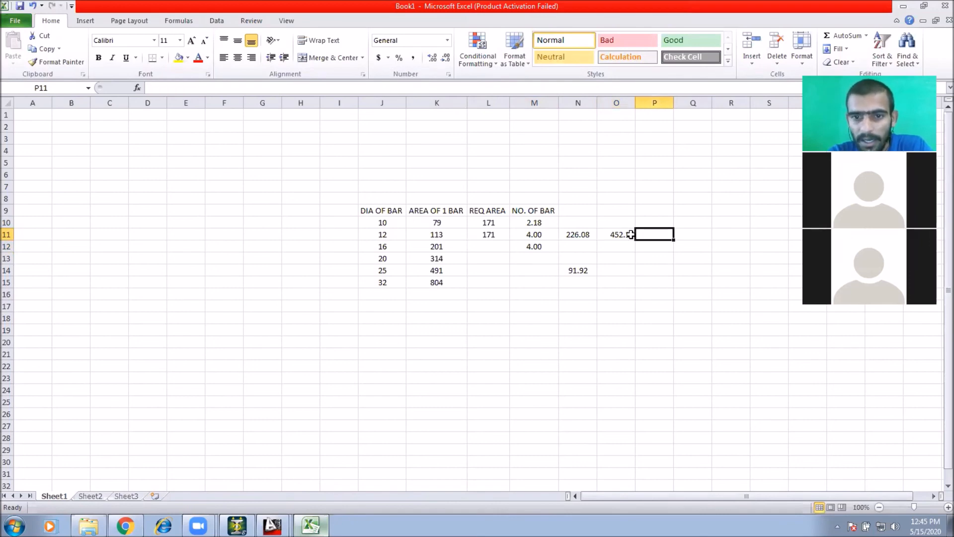
Step: Compute the remaining area in P11 as 912 minus the total in O11
type("=")
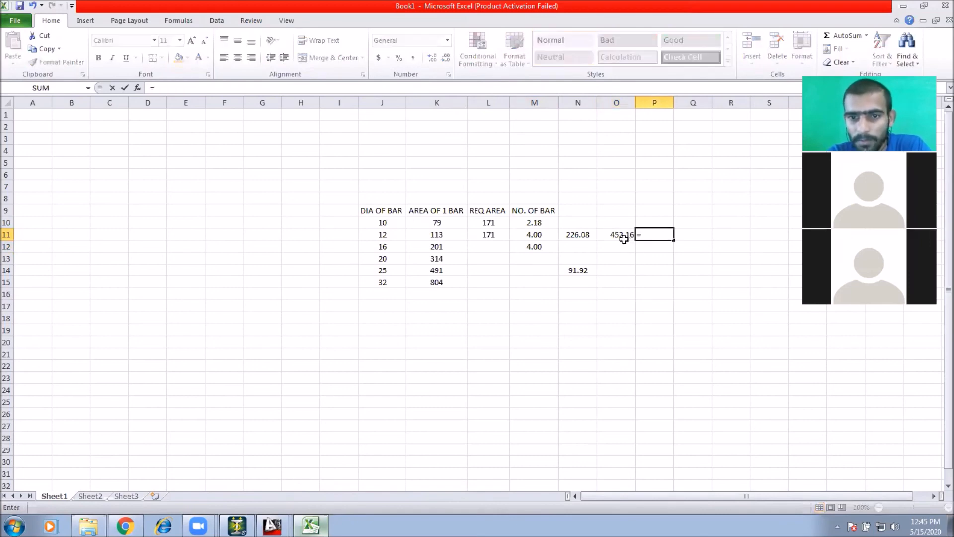
type("912")
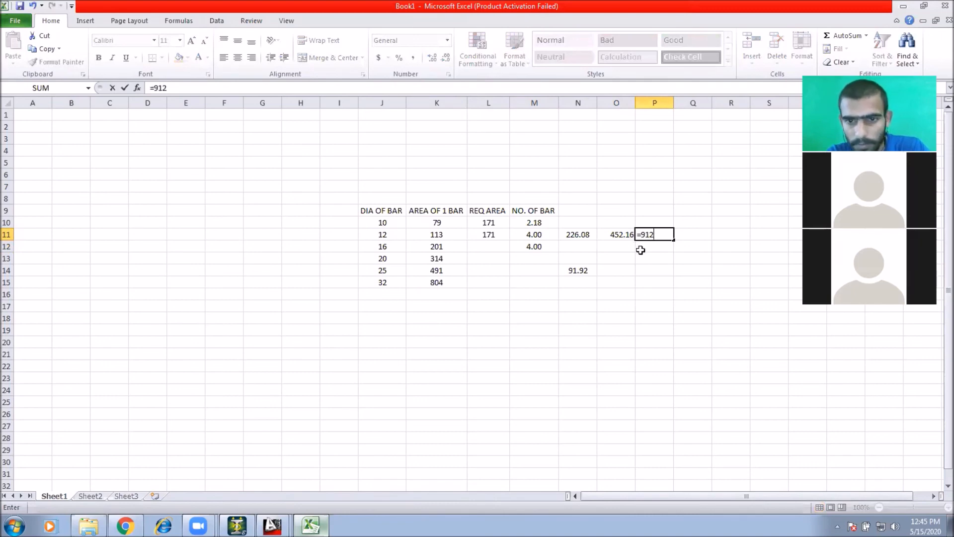
type("-")
left_click(621, 235)
key("Return")
left_click(656, 235)
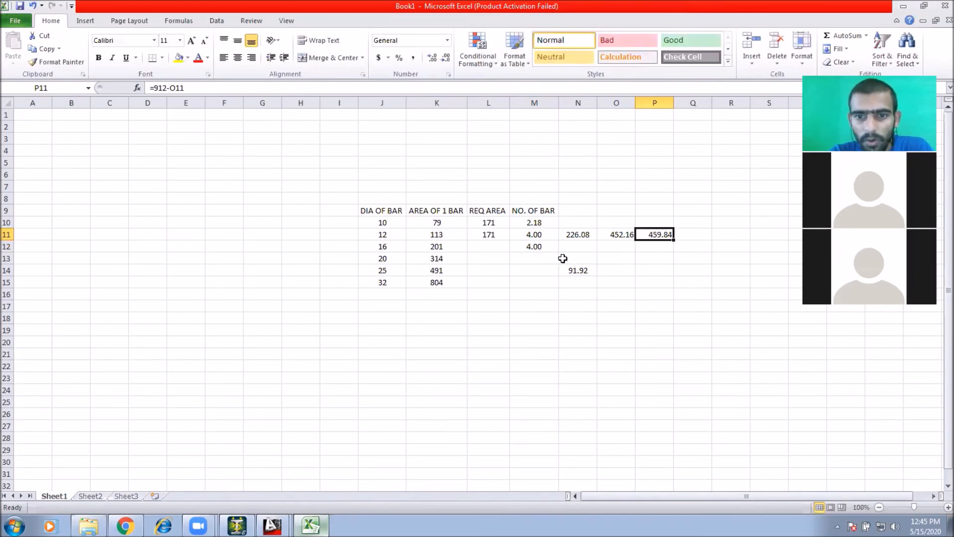
Step: Enter 459 as the required area for 16 mm bars
left_click(497, 247)
type("459")
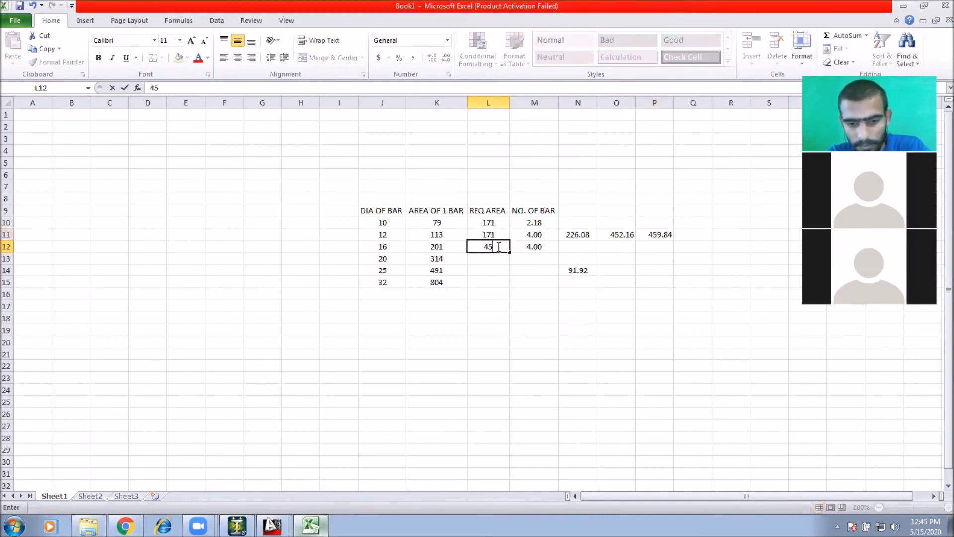
key("Return")
Step: Fill the number-of-bars formula from the 10 mm row down to the 16 mm row
left_click(551, 271)
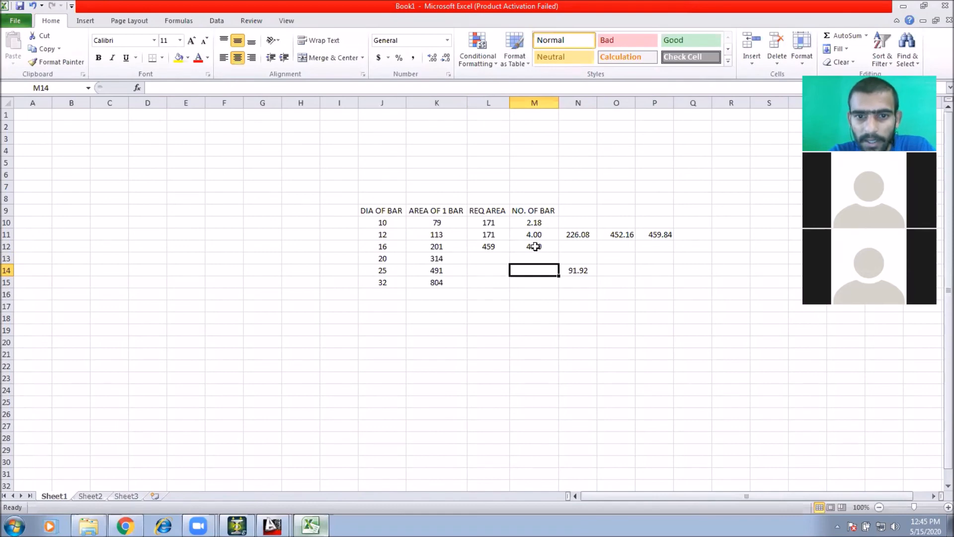
left_click(536, 246)
left_click(537, 235)
left_click(547, 227)
left_click_drag(559, 229, 560, 254)
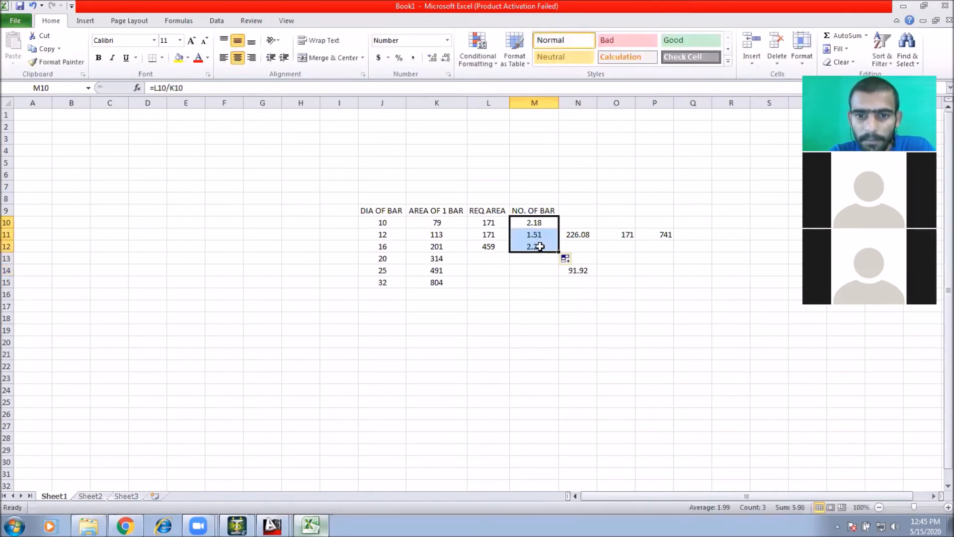
left_click(547, 248)
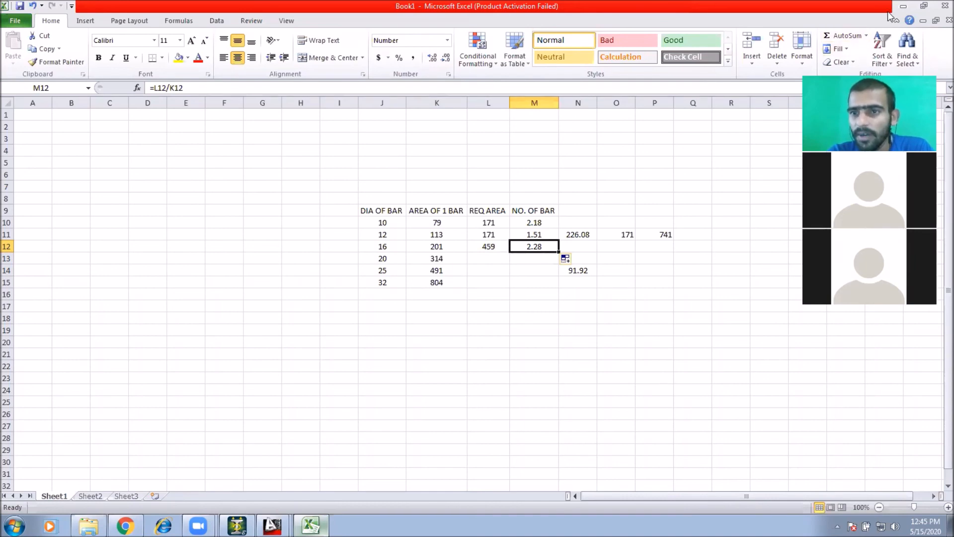
Step: Return to AutoCAD and examine the main steel and stirrups in the DETAILS OF COLUMNS table
left_click(904, 6)
left_click(643, 227)
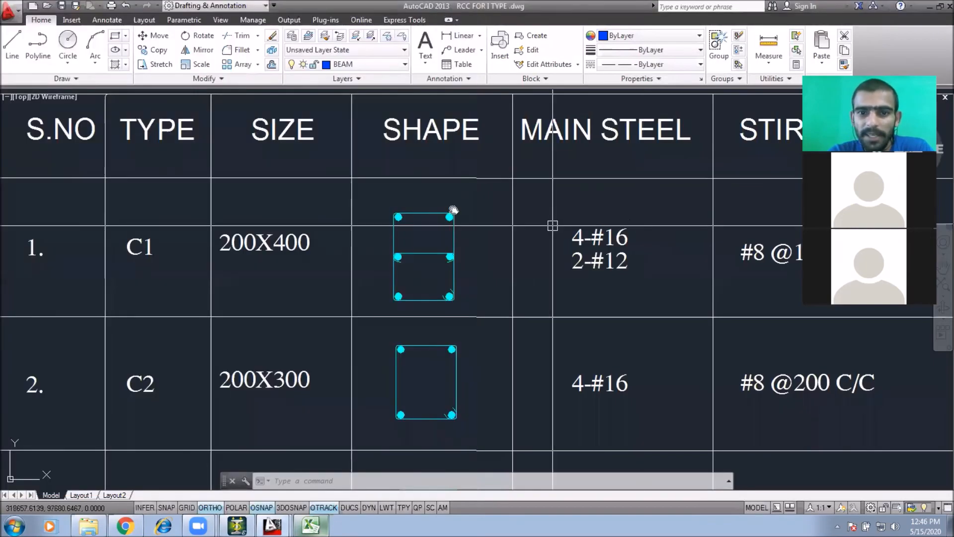
middle_click_drag(599, 266, 493, 252)
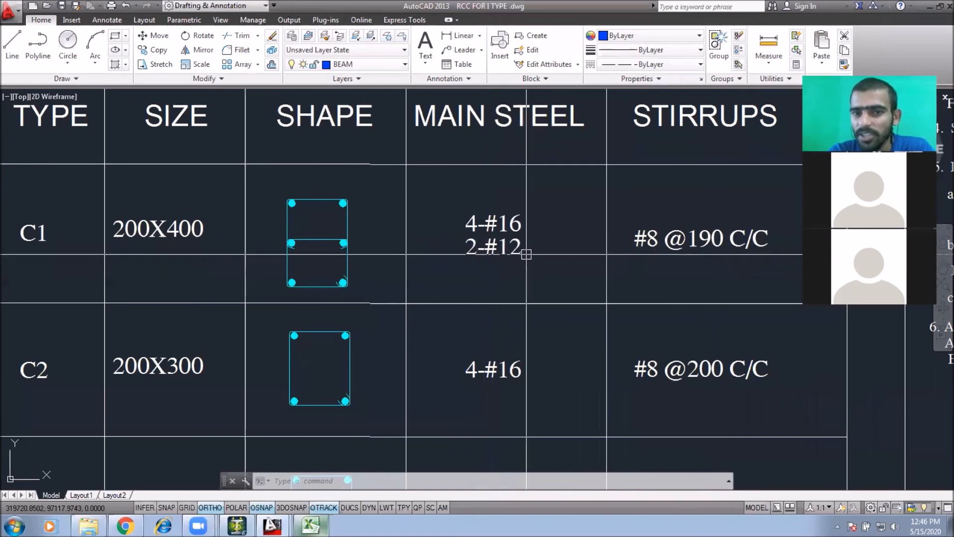
scroll(539, 258, "down", 5)
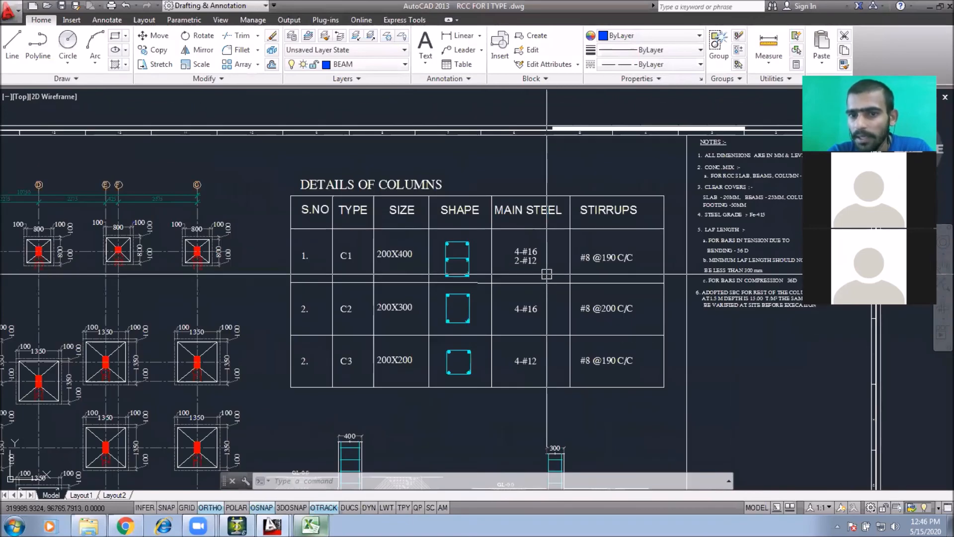
scroll(609, 266, "up", 3)
middle_click_drag(579, 276, 600, 242)
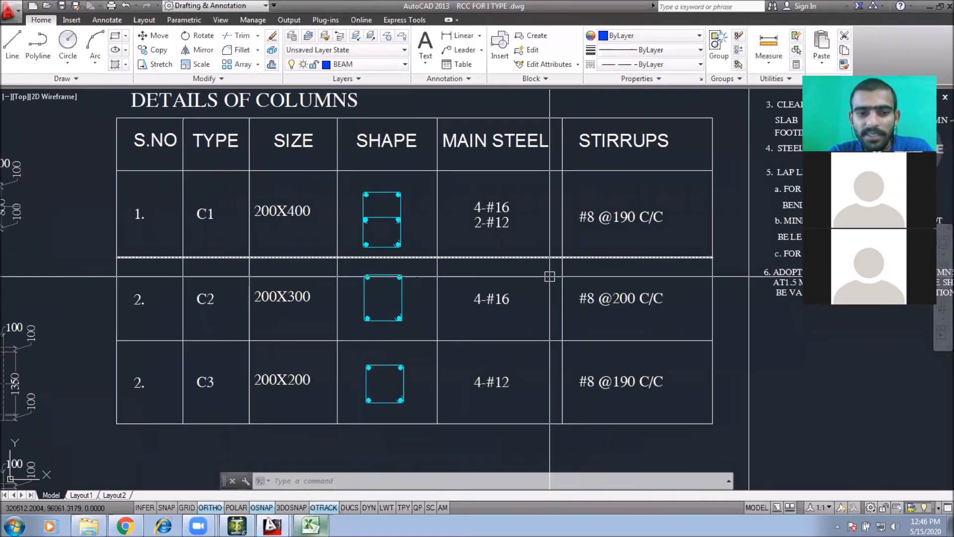
scroll(670, 266, "down", 2)
scroll(655, 232, "up", 2)
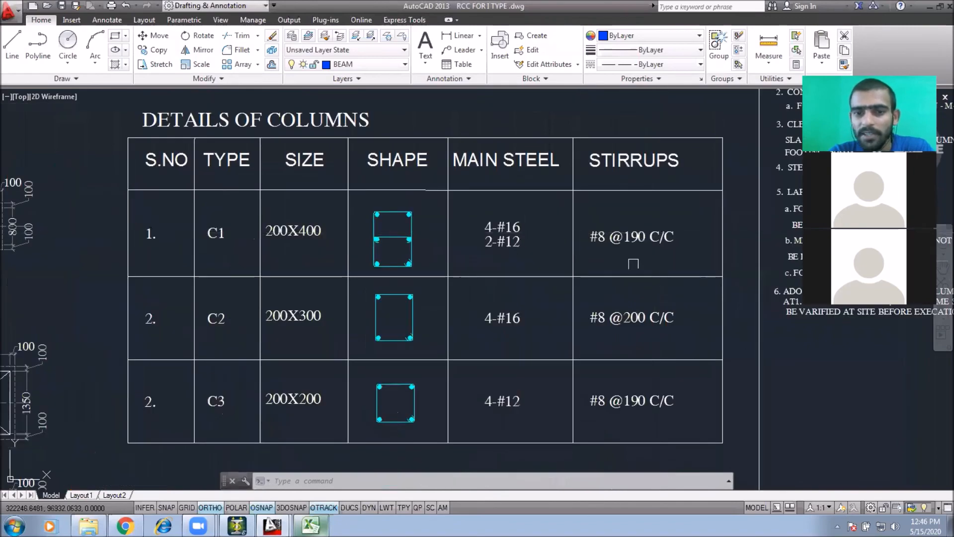
scroll(603, 341, "down", 2)
scroll(474, 224, "up", 1)
scroll(474, 208, "down", 3)
scroll(321, 217, "up", 5)
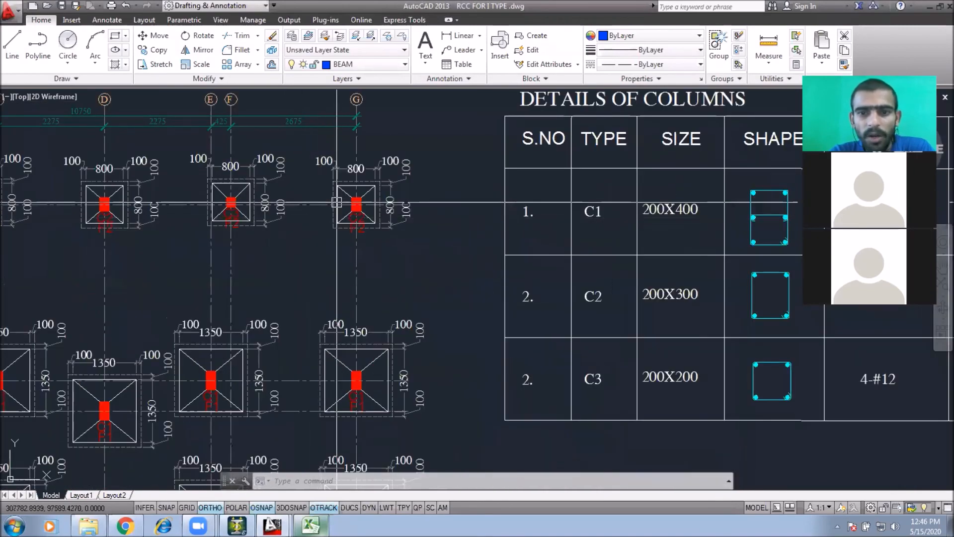
Step: Review the column shapes and reinforcement entries in the DETAILS OF COLUMNS table beside the footing plan
scroll(313, 238, "down", 3)
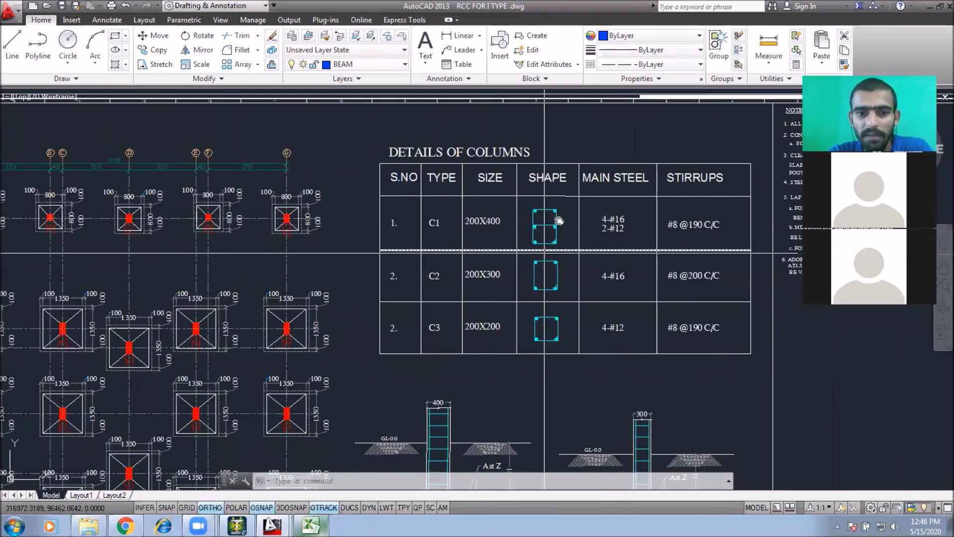
middle_click_drag(551, 249, 563, 219)
mouse_move(646, 274)
middle_mouse_down()
mouse_move(583, 277)
mouse_move(555, 219)
middle_mouse_up()
middle_click_drag(557, 258, 600, 234)
scroll(601, 234, "down", 2)
middle_click_drag(565, 299, 537, 236)
mouse_move(402, 269)
middle_mouse_down()
mouse_move(449, 317)
mouse_move(468, 358)
middle_mouse_up()
left_click(450, 137)
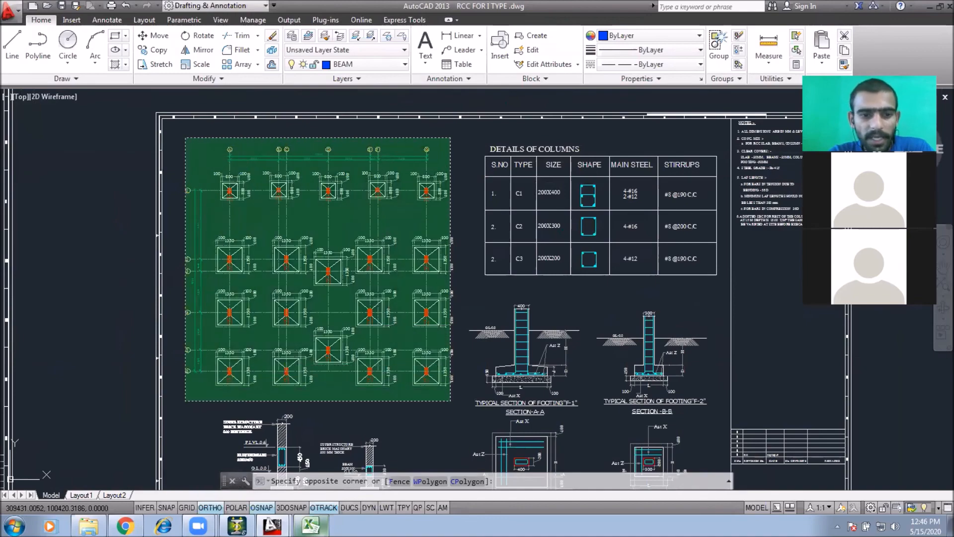
left_click(186, 399)
key("Escape")
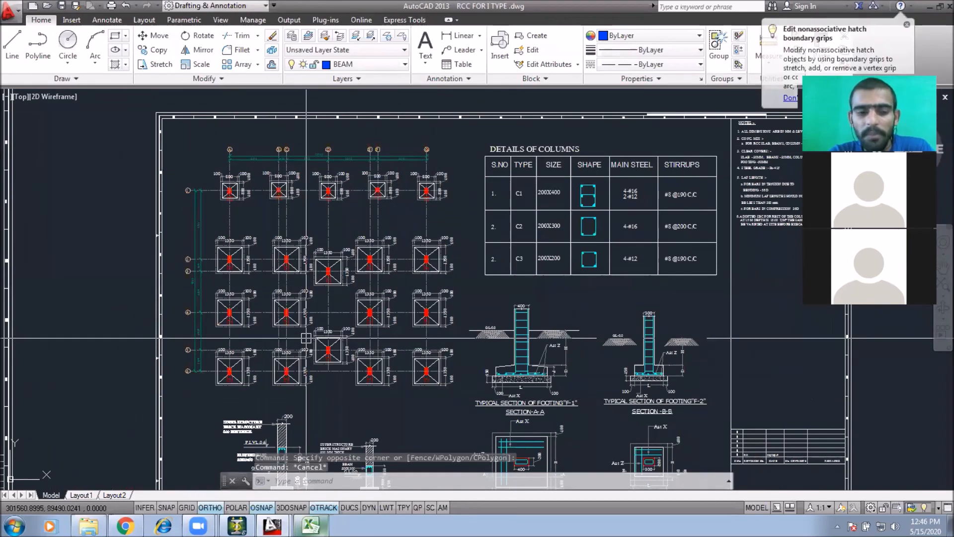
Step: Browse the drawing sheets to locate the plinth beam layout and beam section details
scroll(306, 338, "down", 2)
scroll(519, 317, "down", 3)
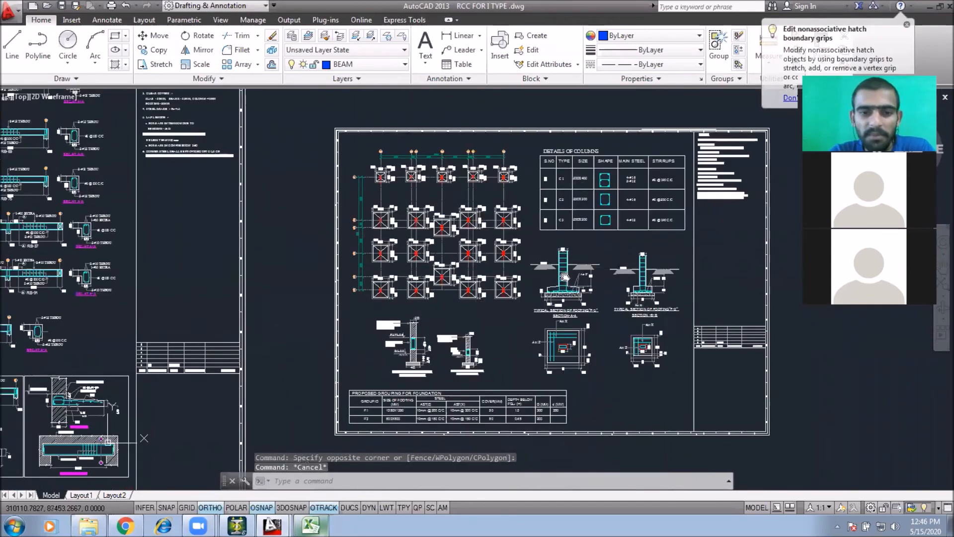
scroll(549, 276, "up", 2)
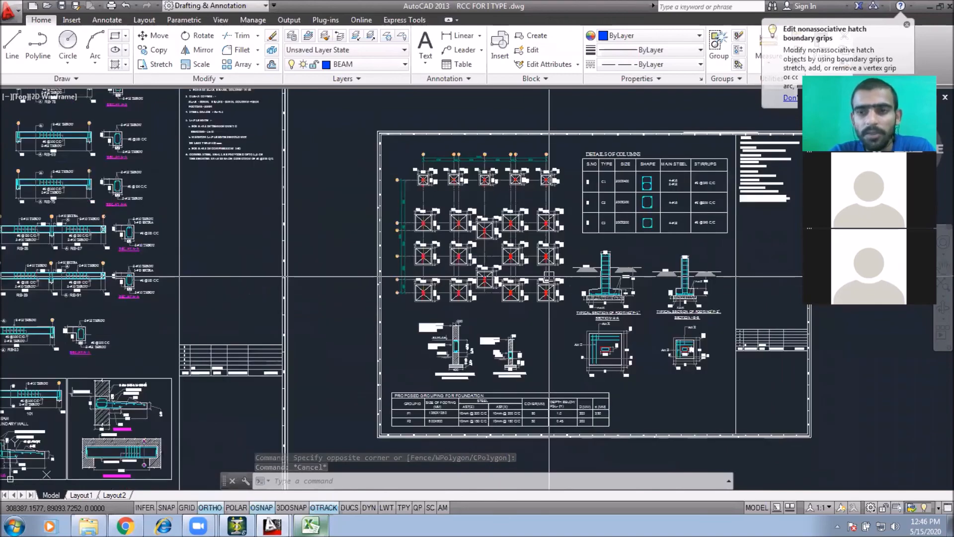
scroll(563, 292, "down", 2)
middle_click_drag(564, 295, 620, 299)
middle_click_drag(424, 295, 625, 272)
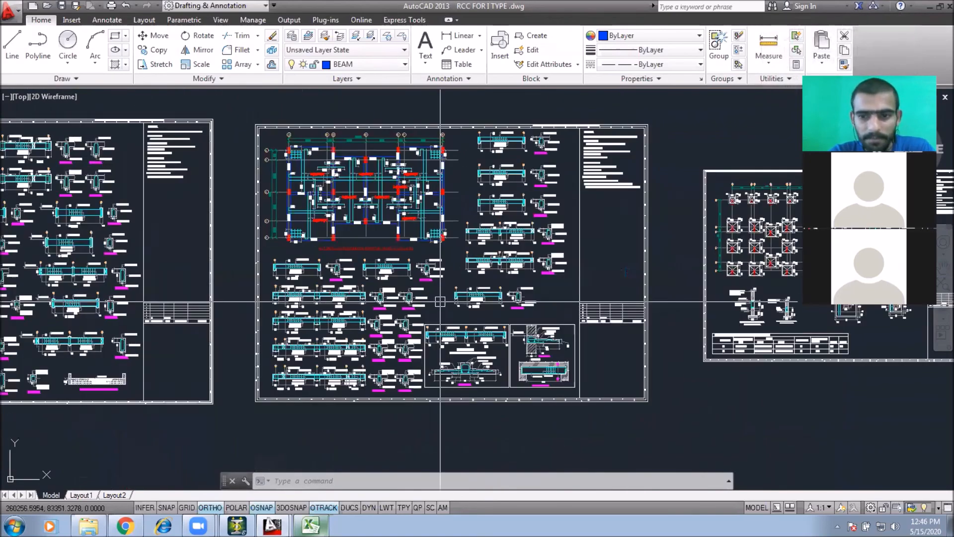
middle_click_drag(350, 293, 437, 293)
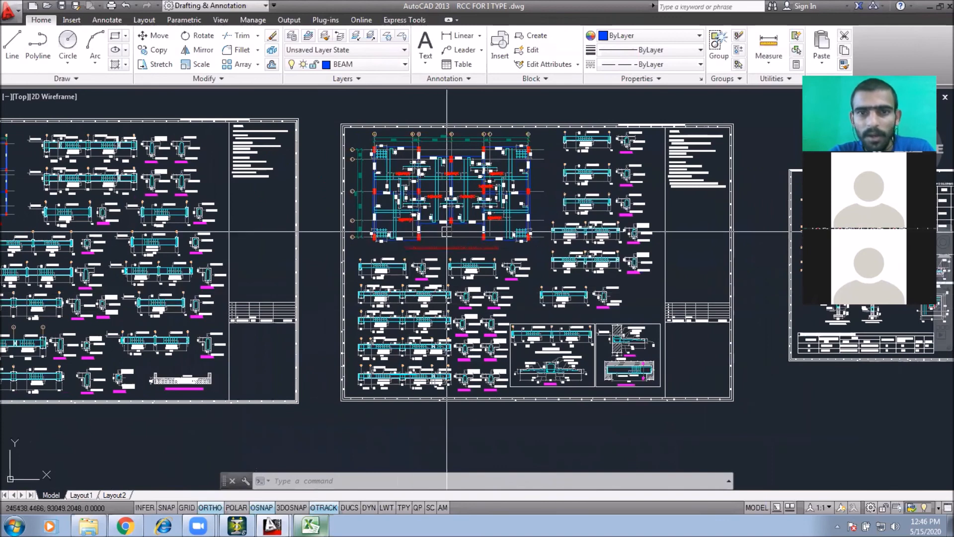